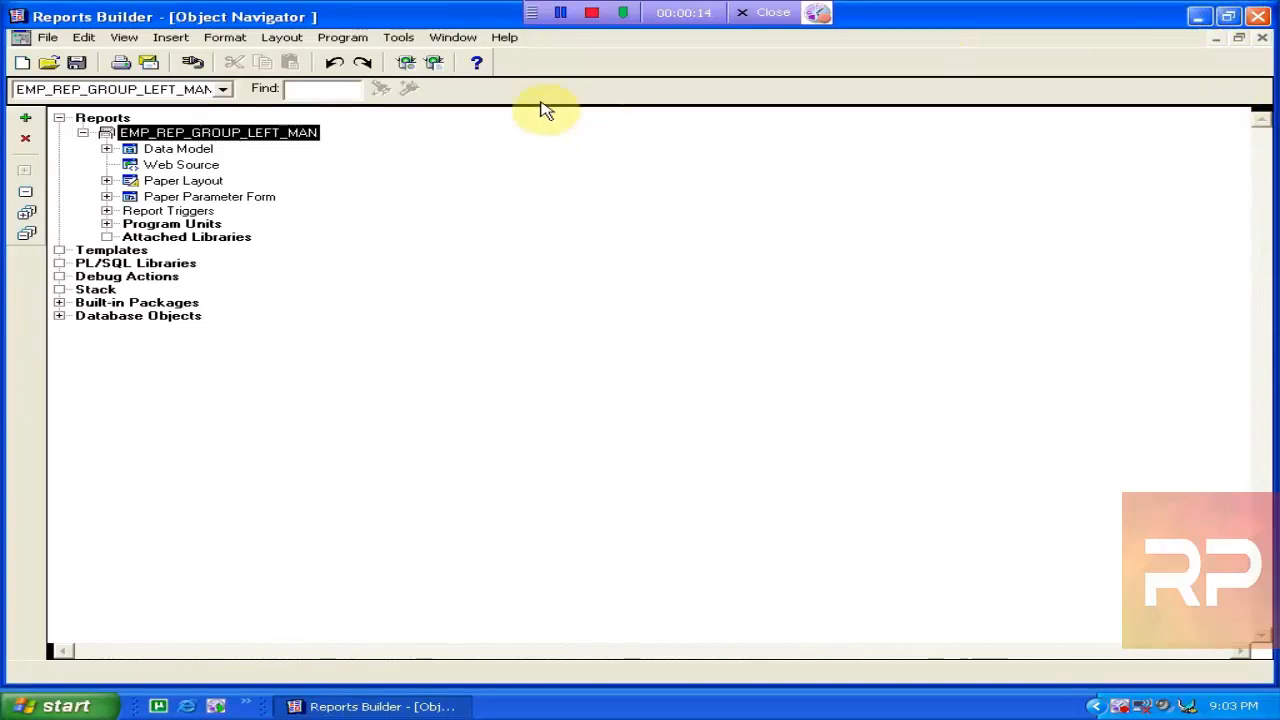
Try to run the report's web layout with column LOC, operator = and value SALES
left_click(410, 63)
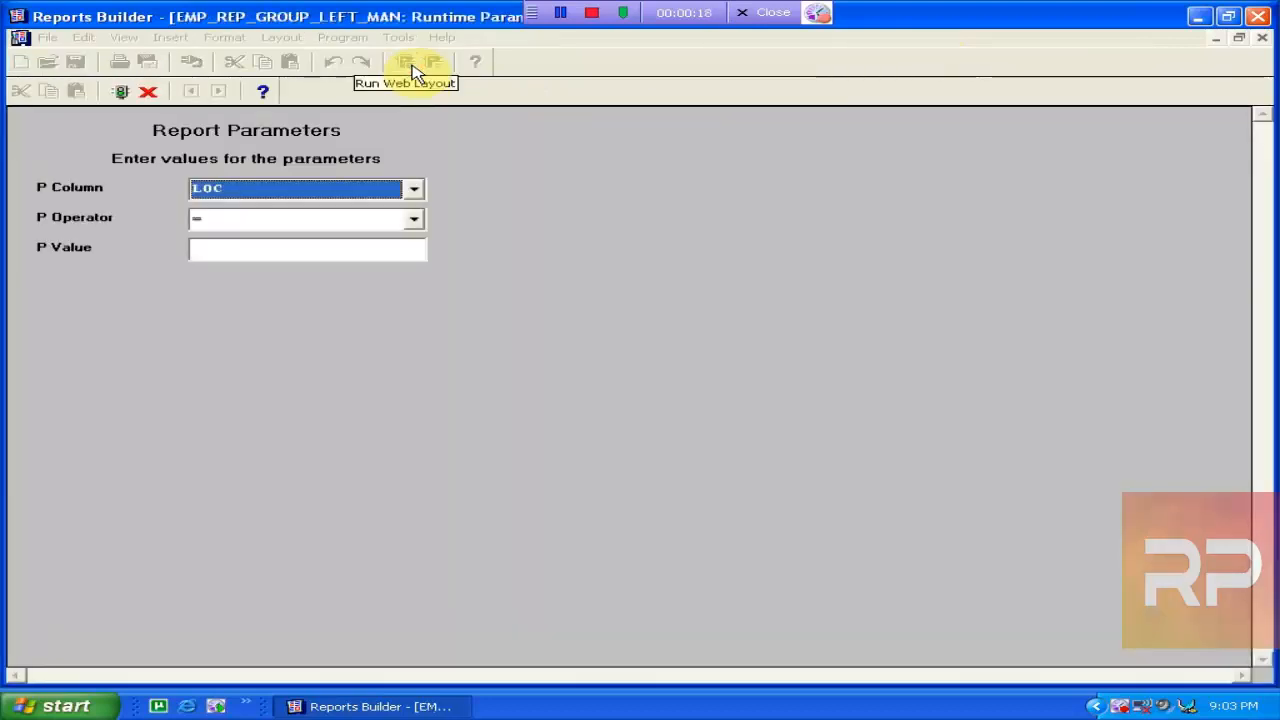
left_click(312, 241)
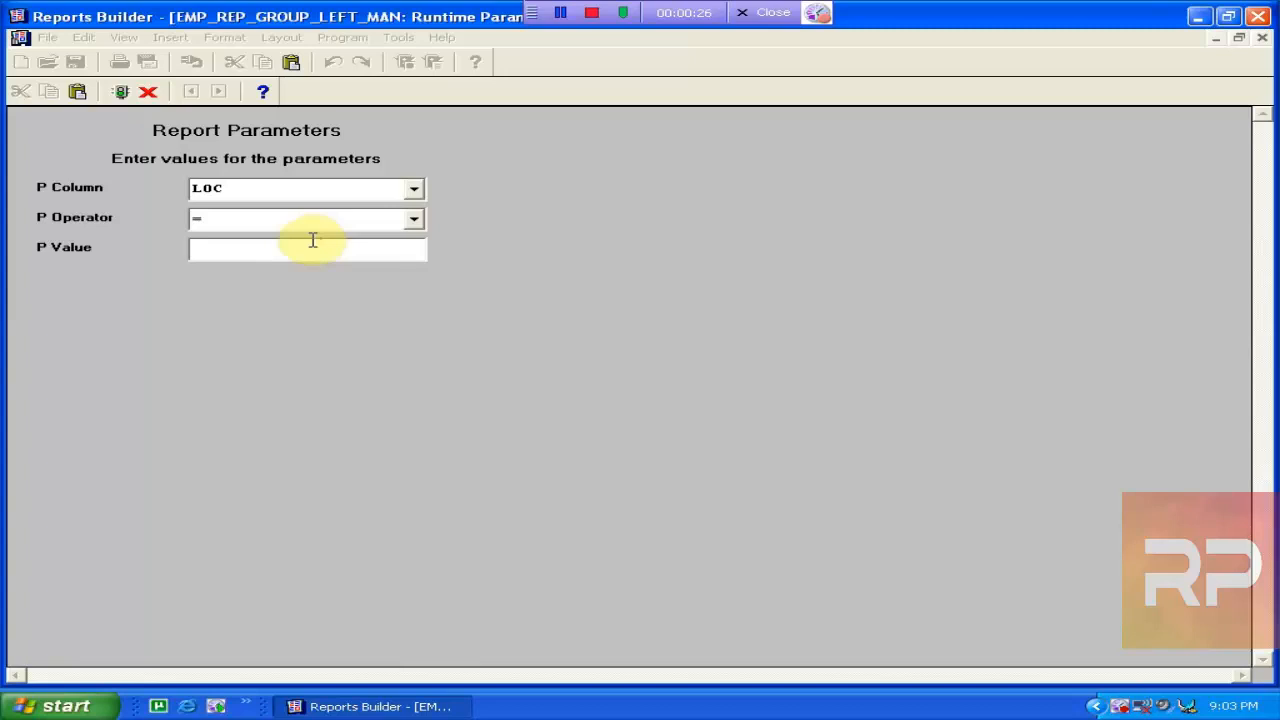
type("d")
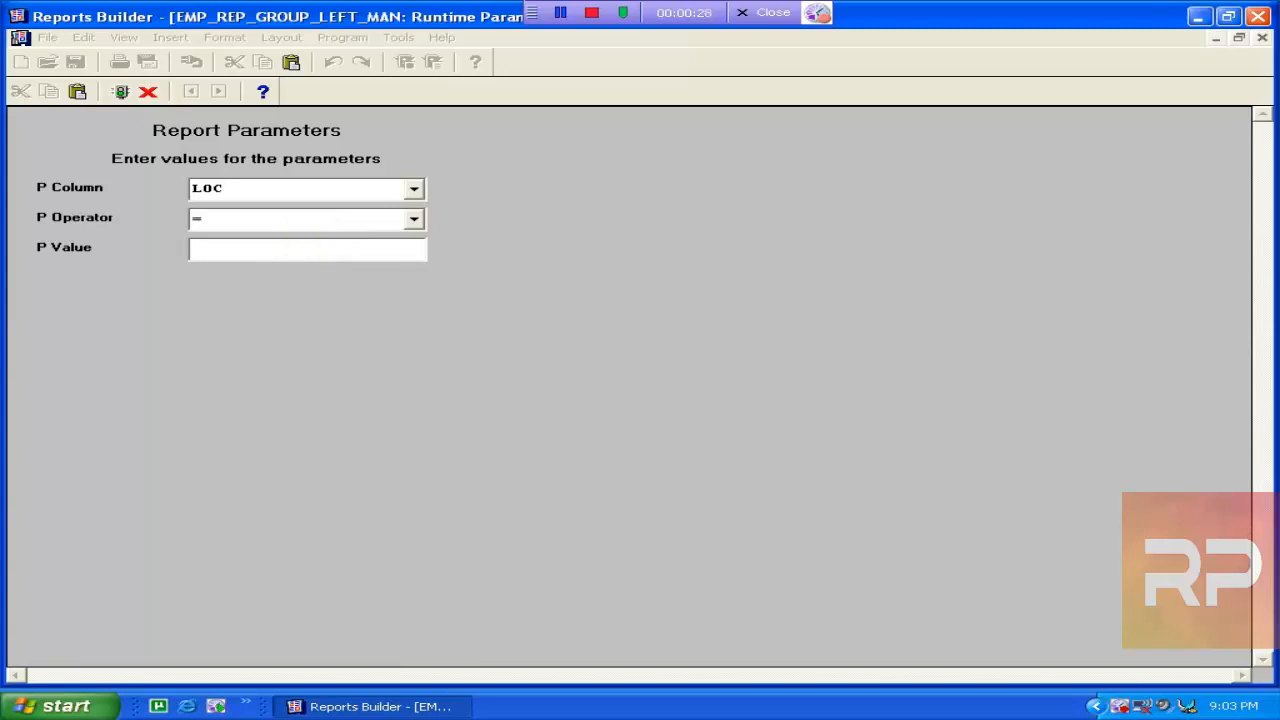
type("SALES")
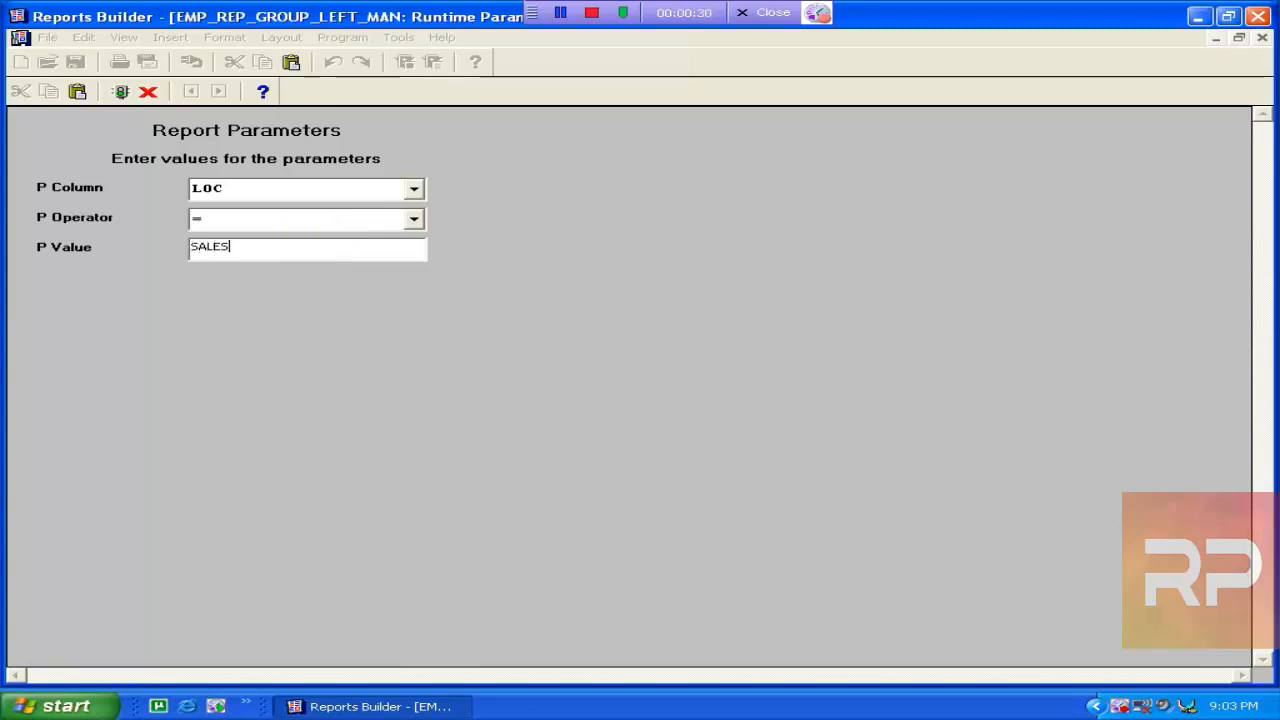
key("Return")
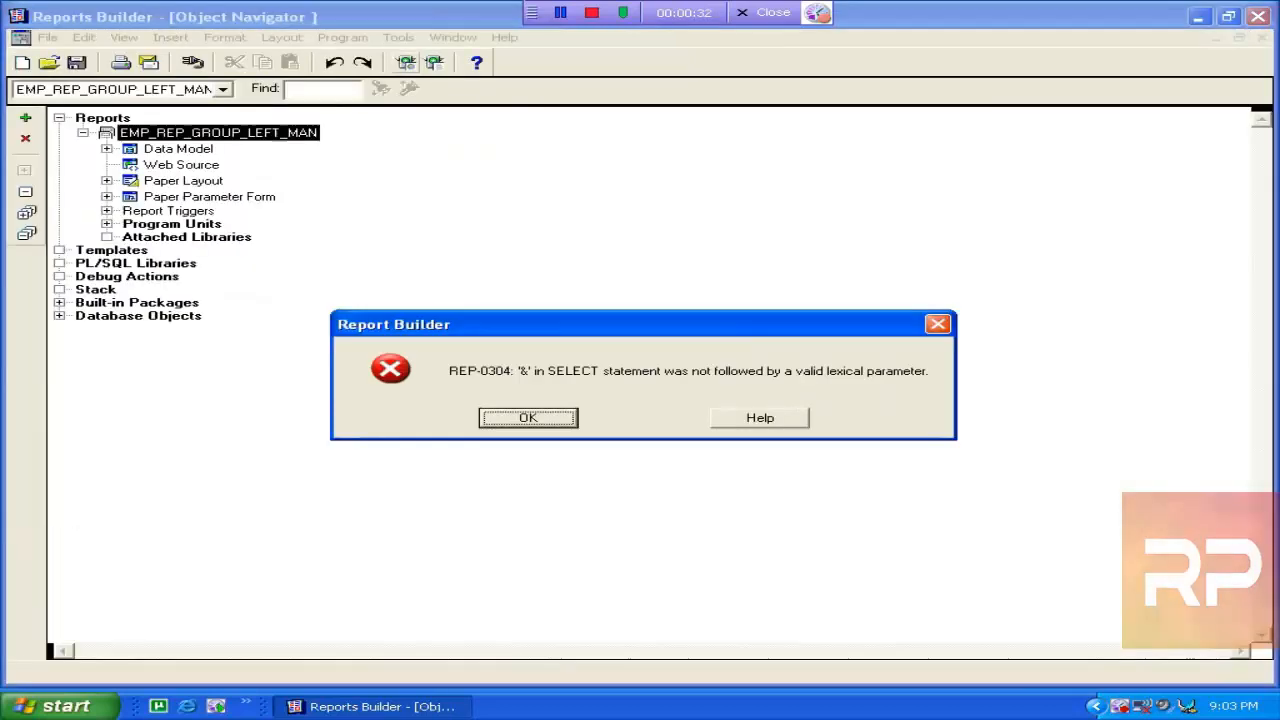
left_click(494, 417)
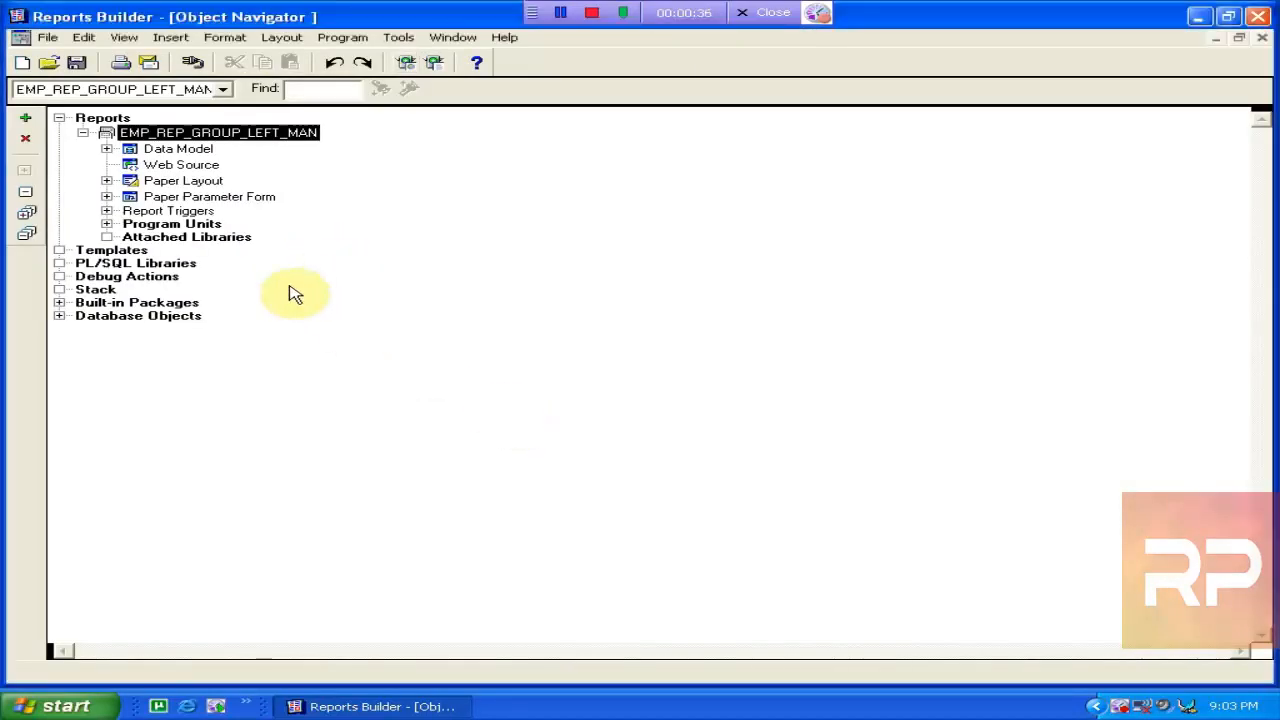
Review the SQL statement of the Q_EMP_DEPT_LEFT query in the data model, leaving it unedited
double_click(131, 149)
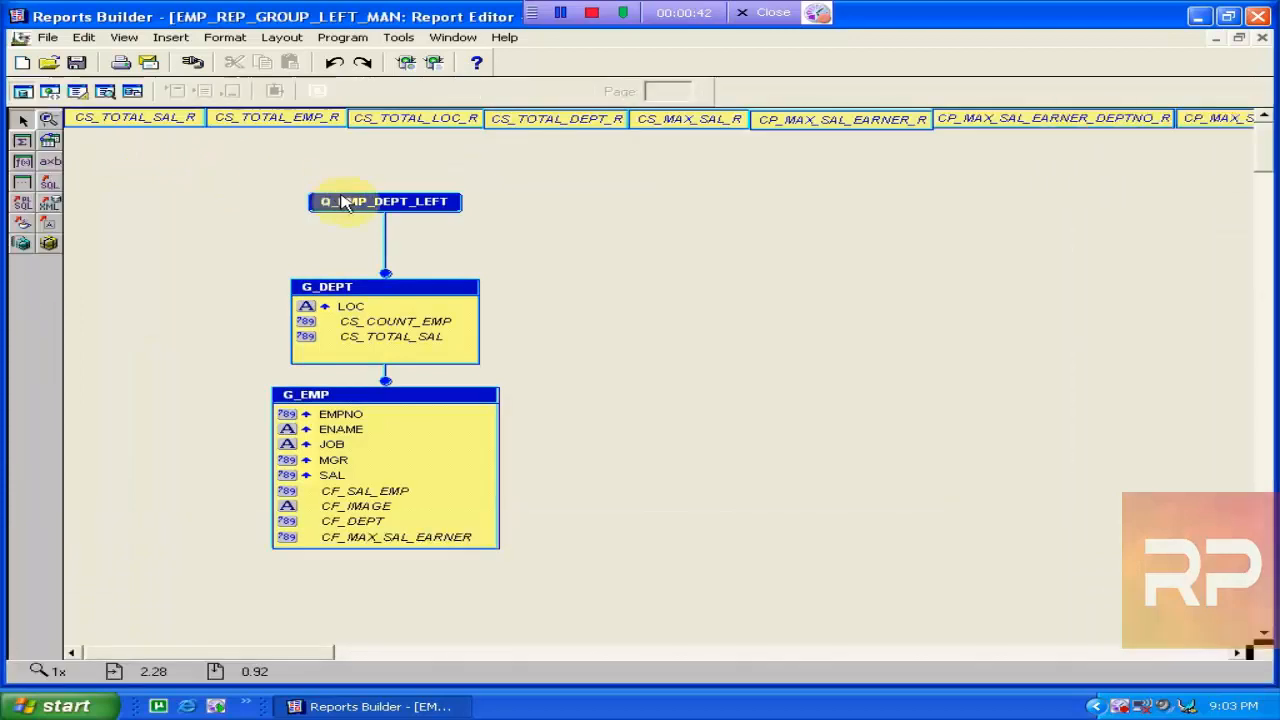
double_click(355, 204)
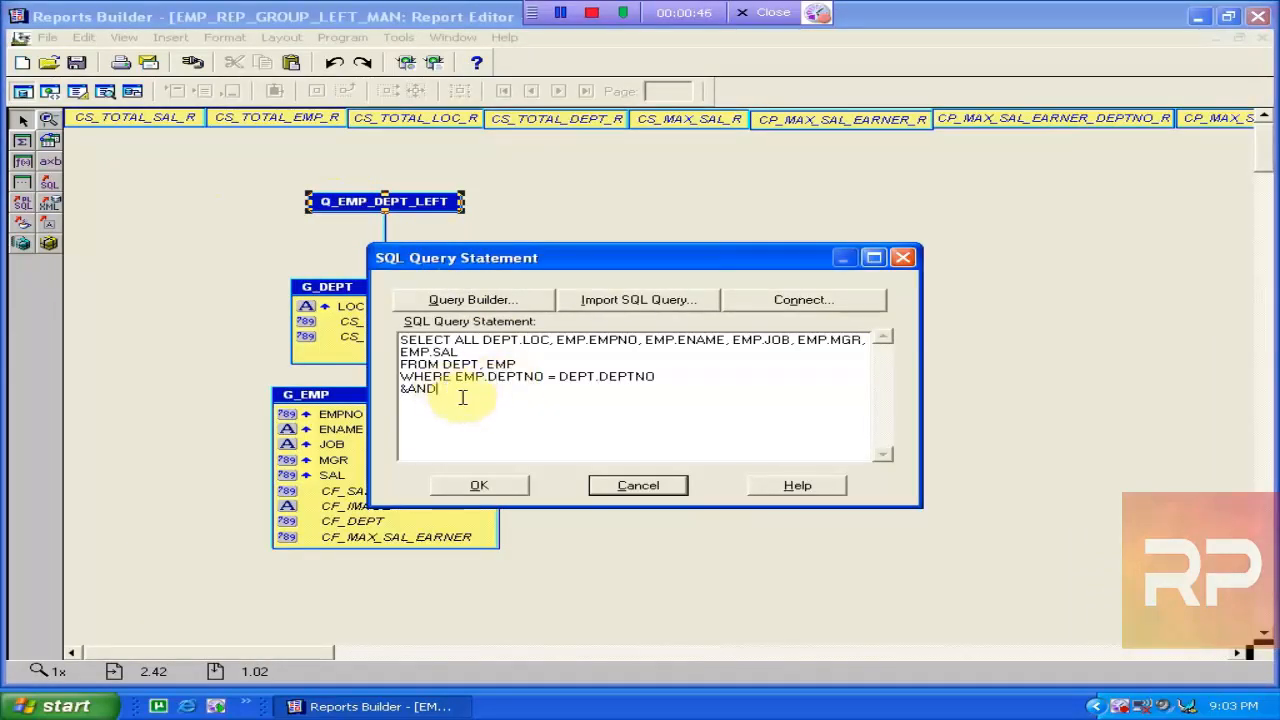
left_click(617, 498)
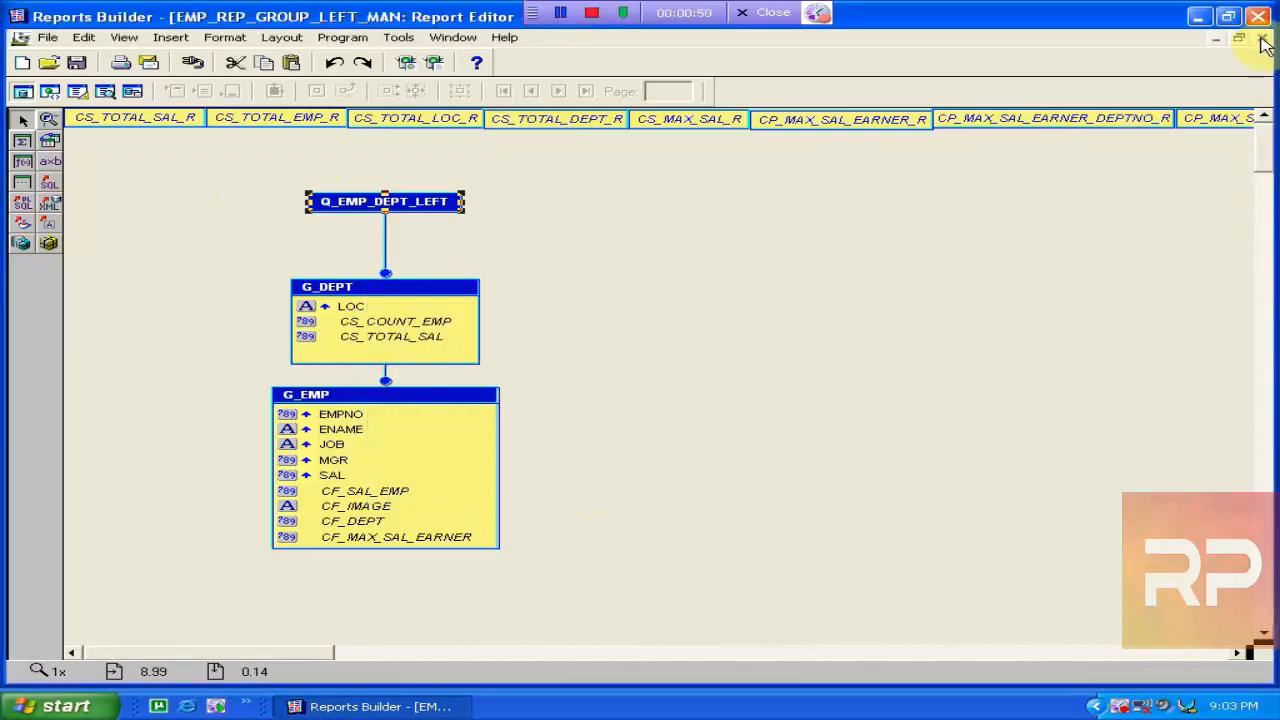
double_click(447, 201)
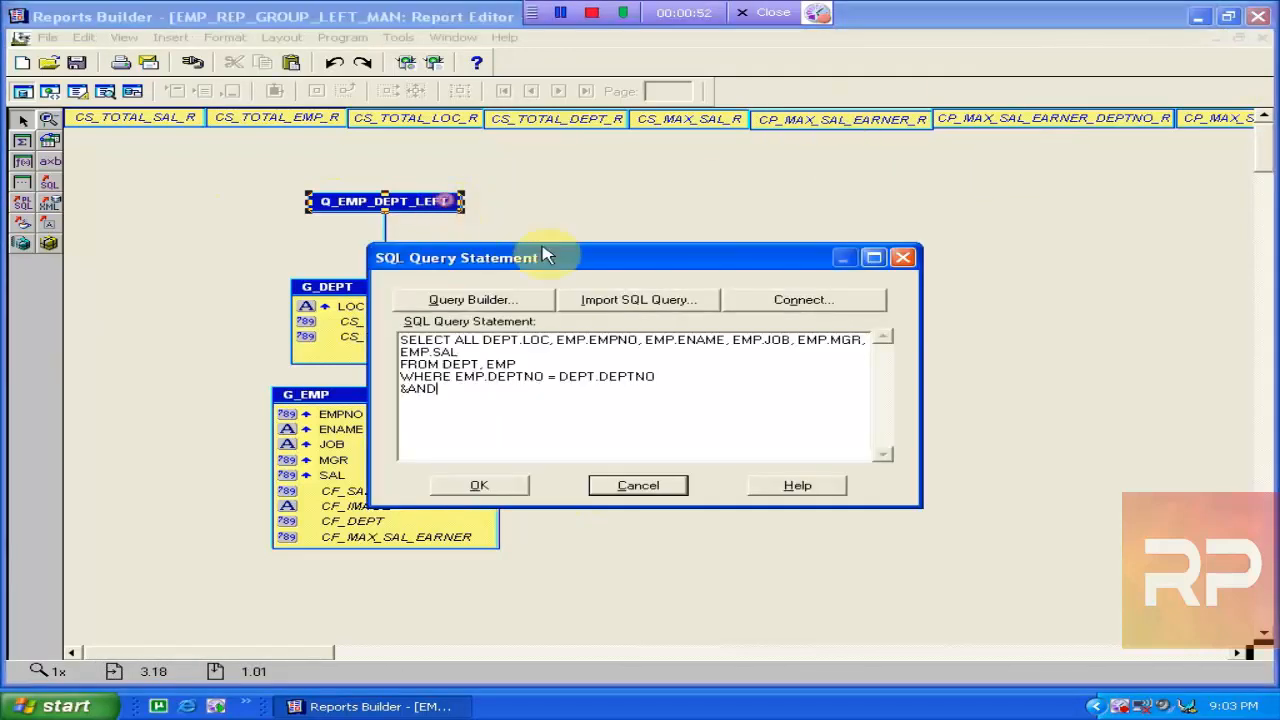
left_click(617, 498)
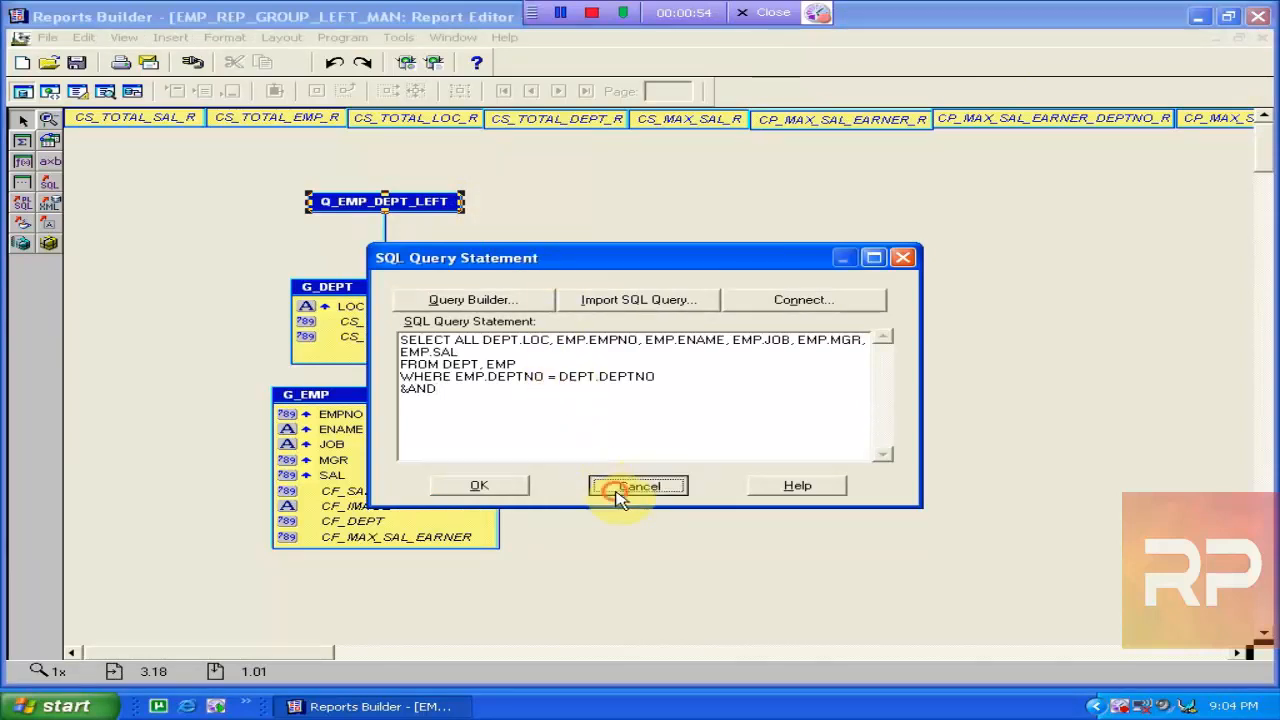
left_click(1260, 39)
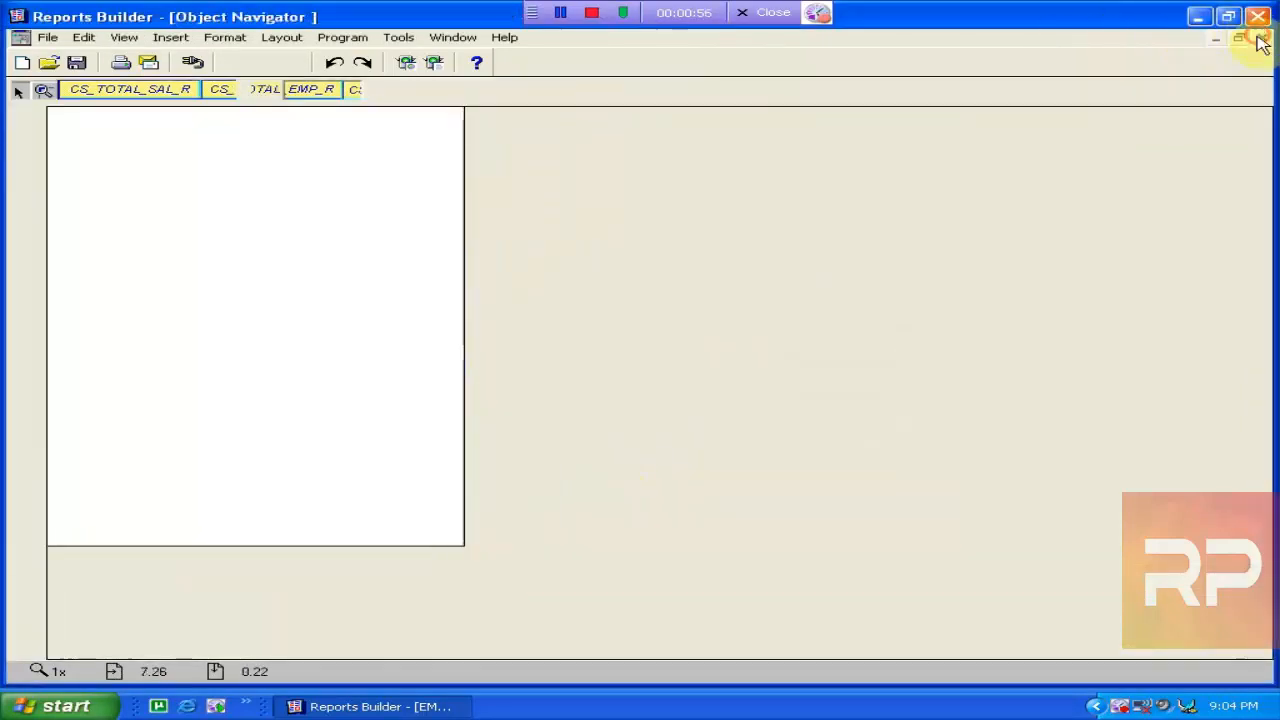
Review the code of the After Parameter Form report trigger, checking the lexical parameter it assigns
left_click(106, 333)
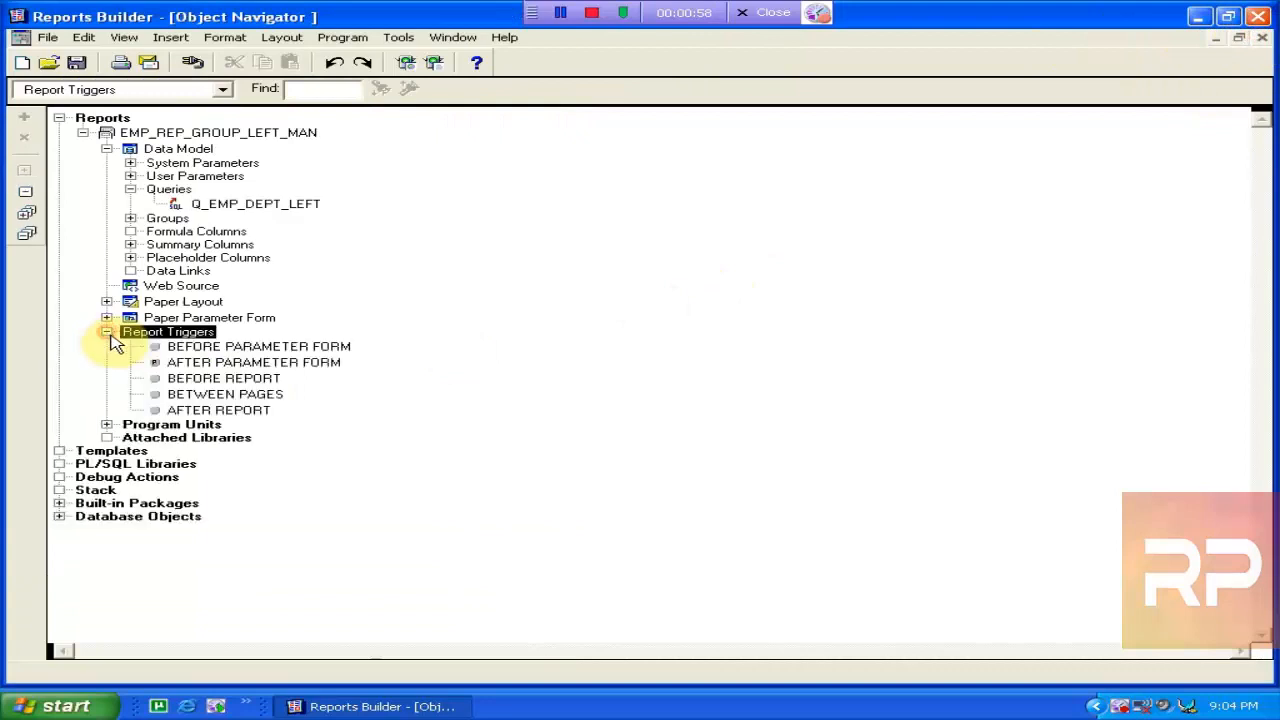
double_click(157, 362)
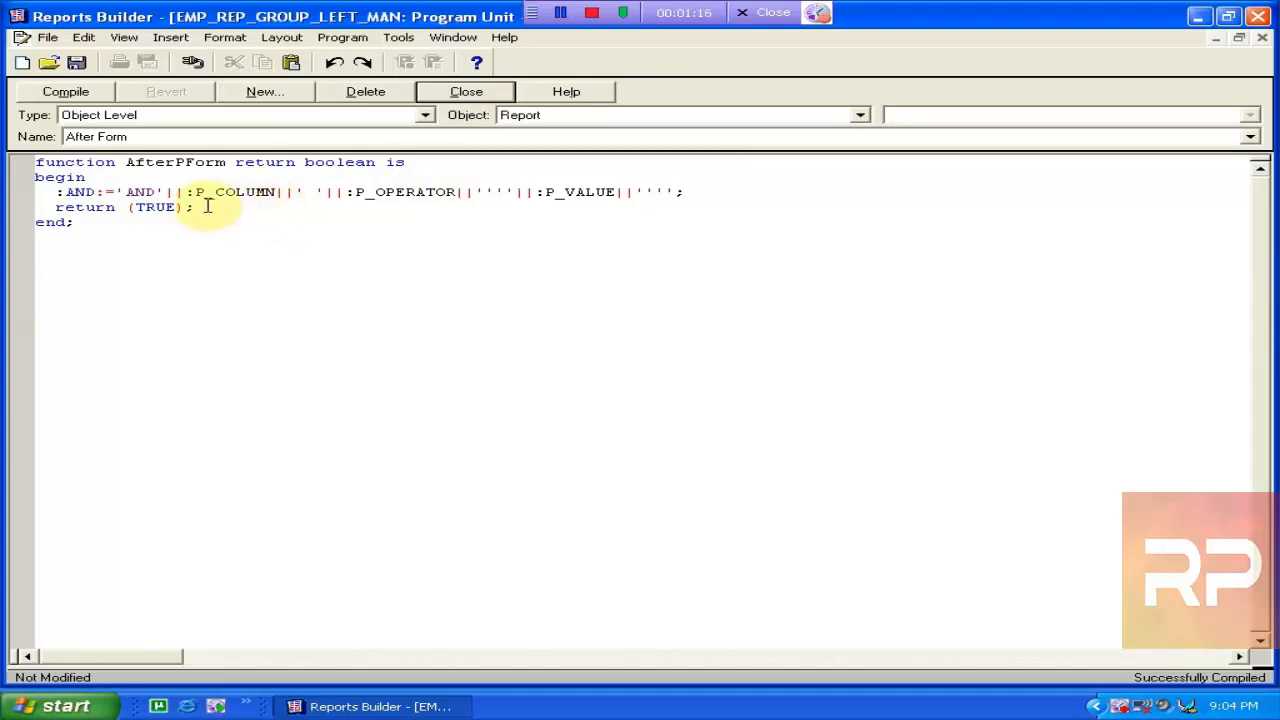
left_click(458, 92)
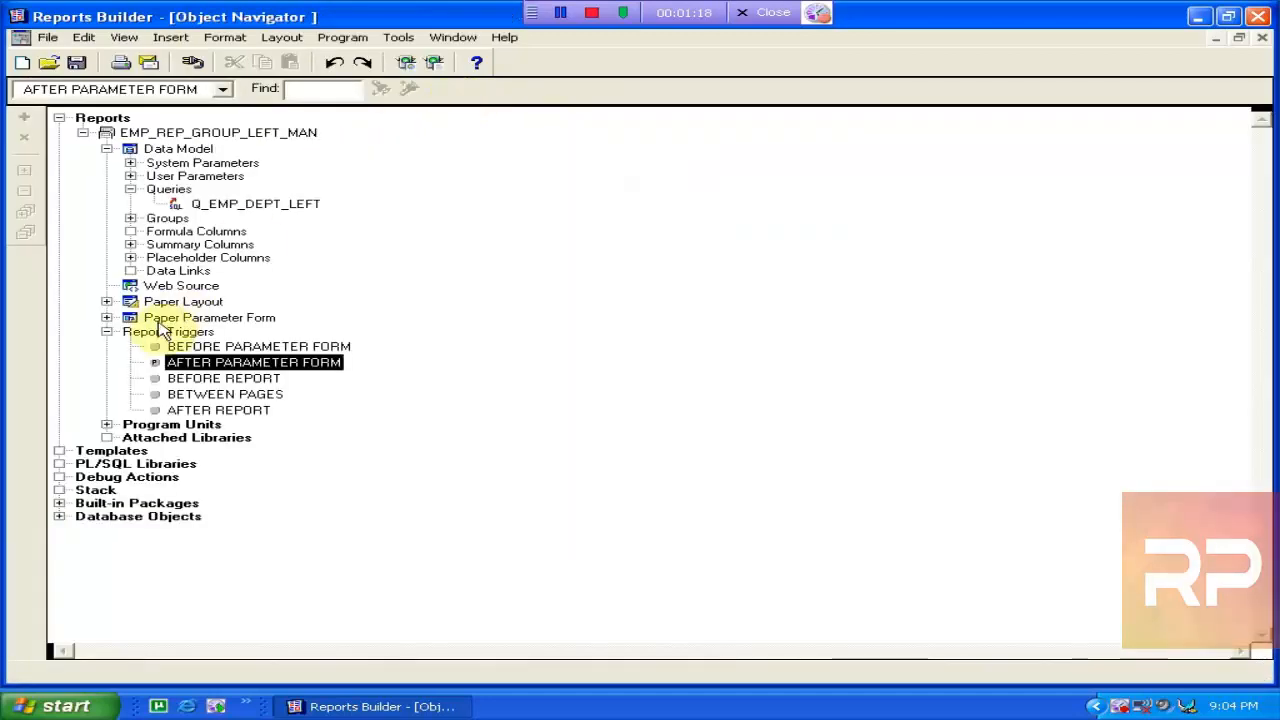
Change the lexical parameter in the Q_EMP_DEPT_LEFT query's SQL statement to &AND1 and accept its creation
double_click(182, 205)
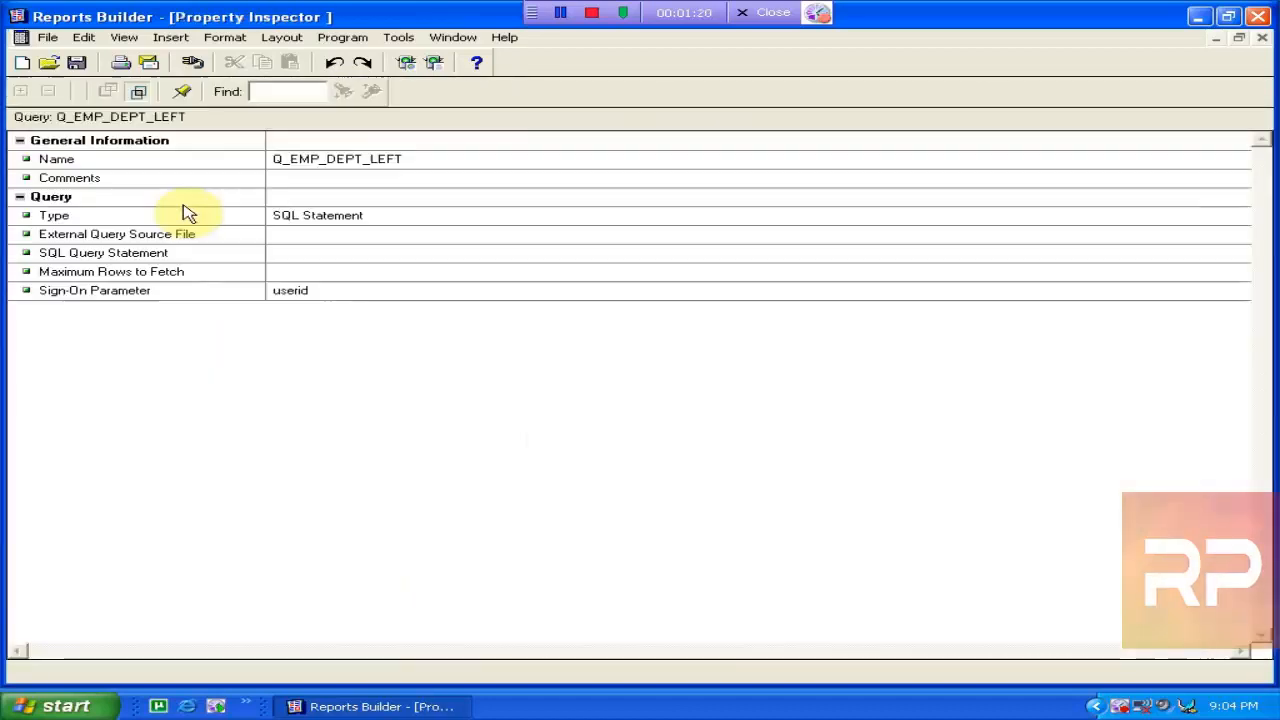
double_click(333, 257)
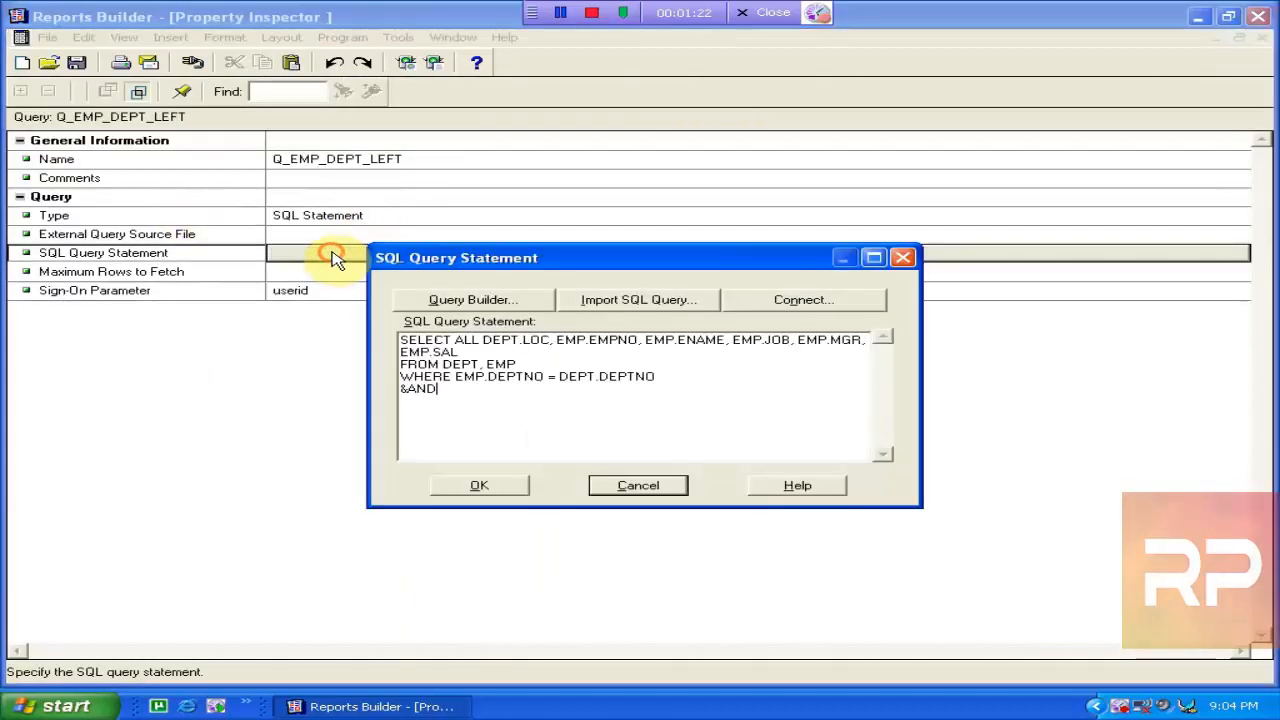
type("1")
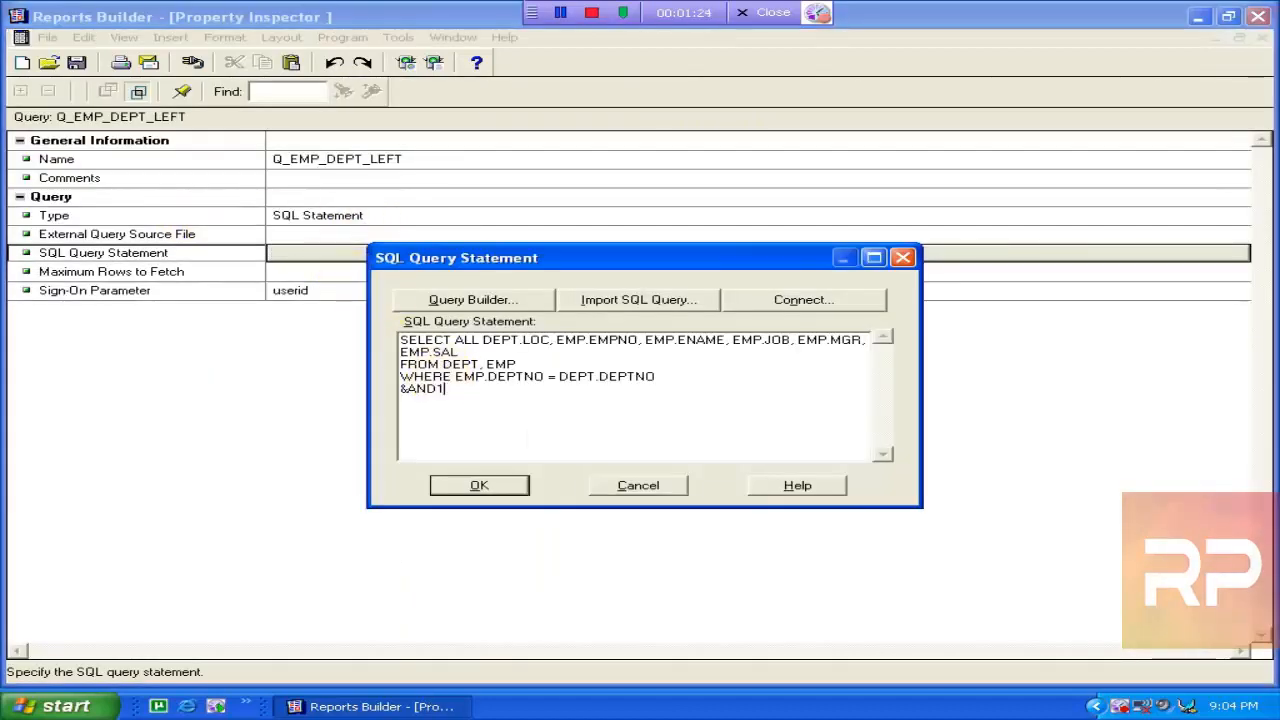
left_click(480, 486)
left_click(555, 430)
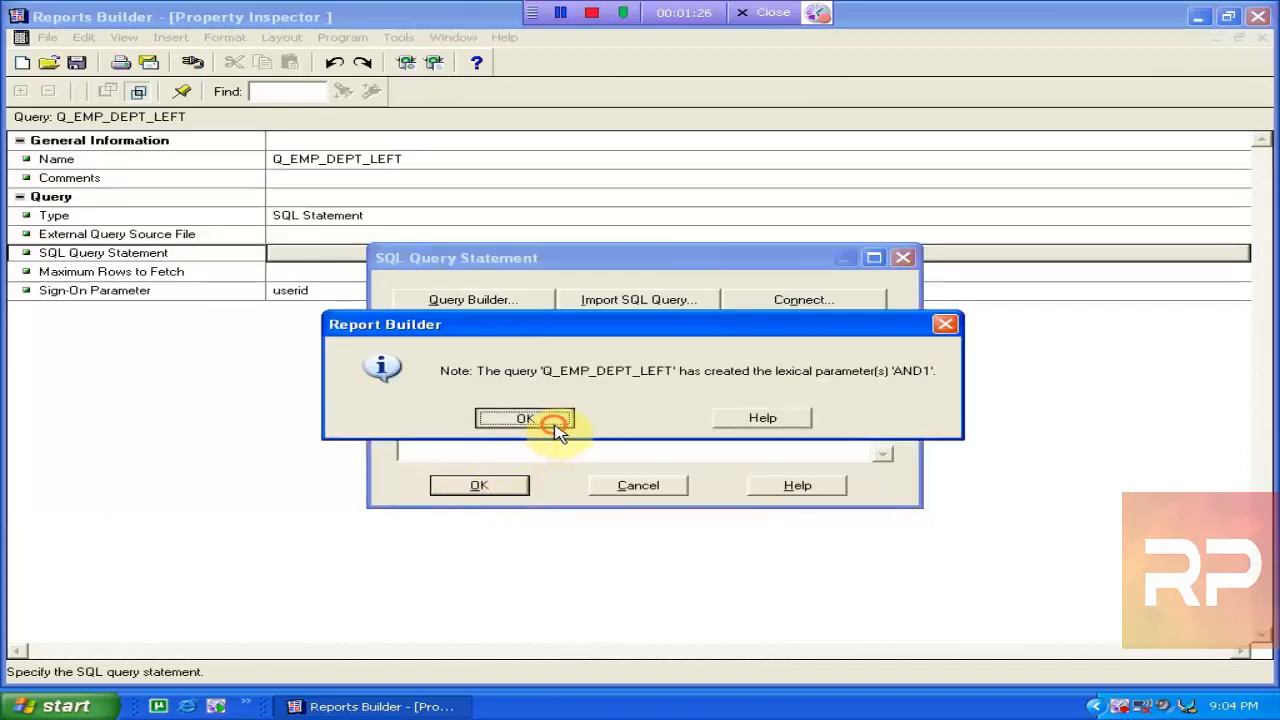
left_click(1262, 37)
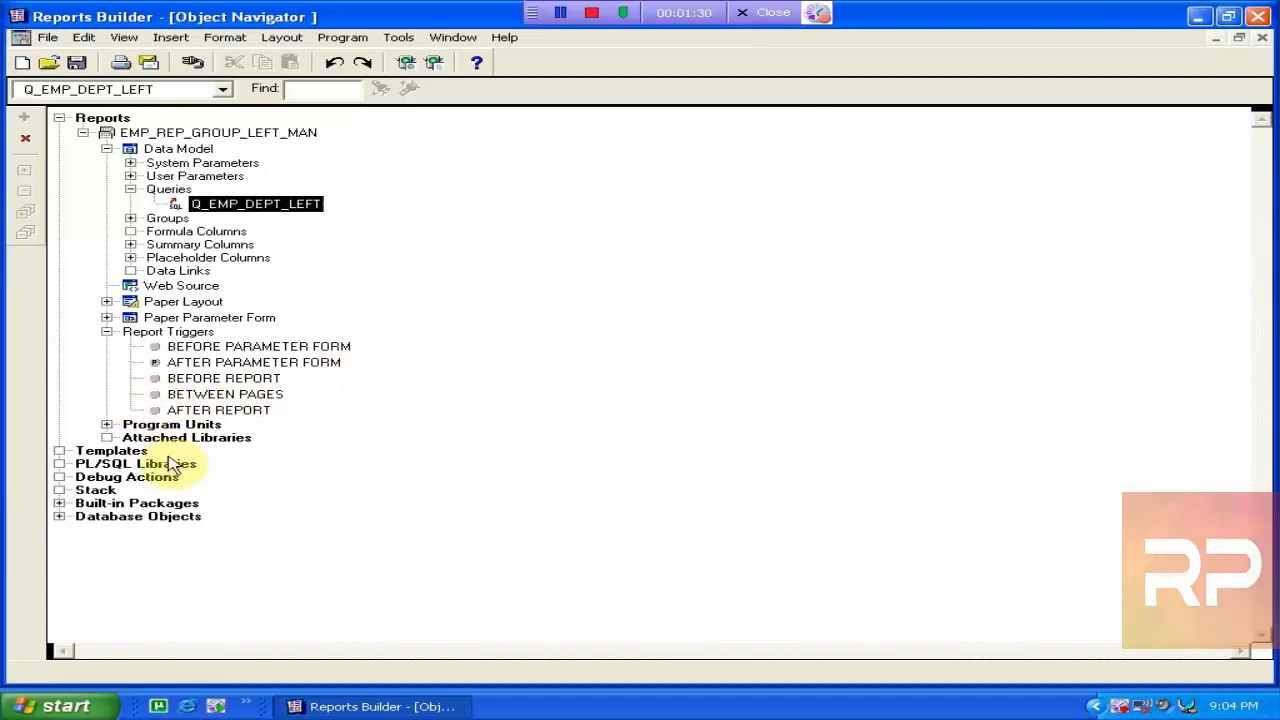
Change the assigned parameter in the After Parameter Form trigger to :AND1 and compile the code
left_click(157, 365)
double_click(155, 365)
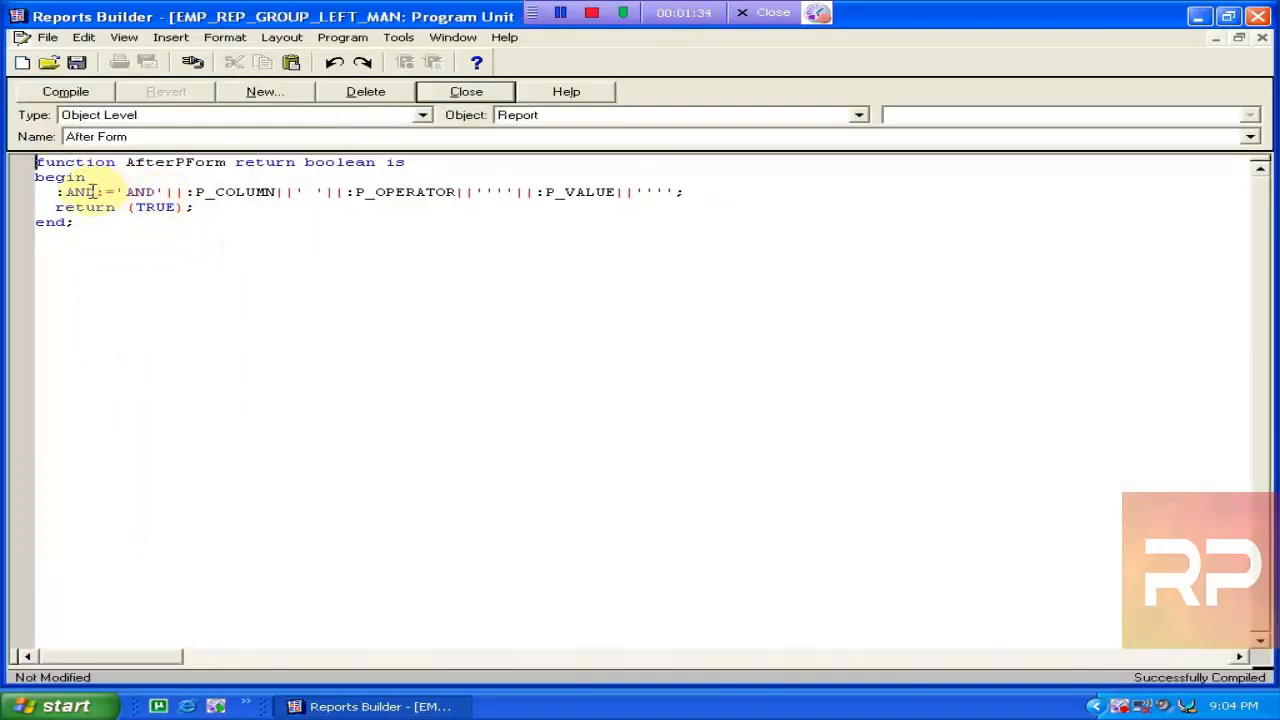
type("1")
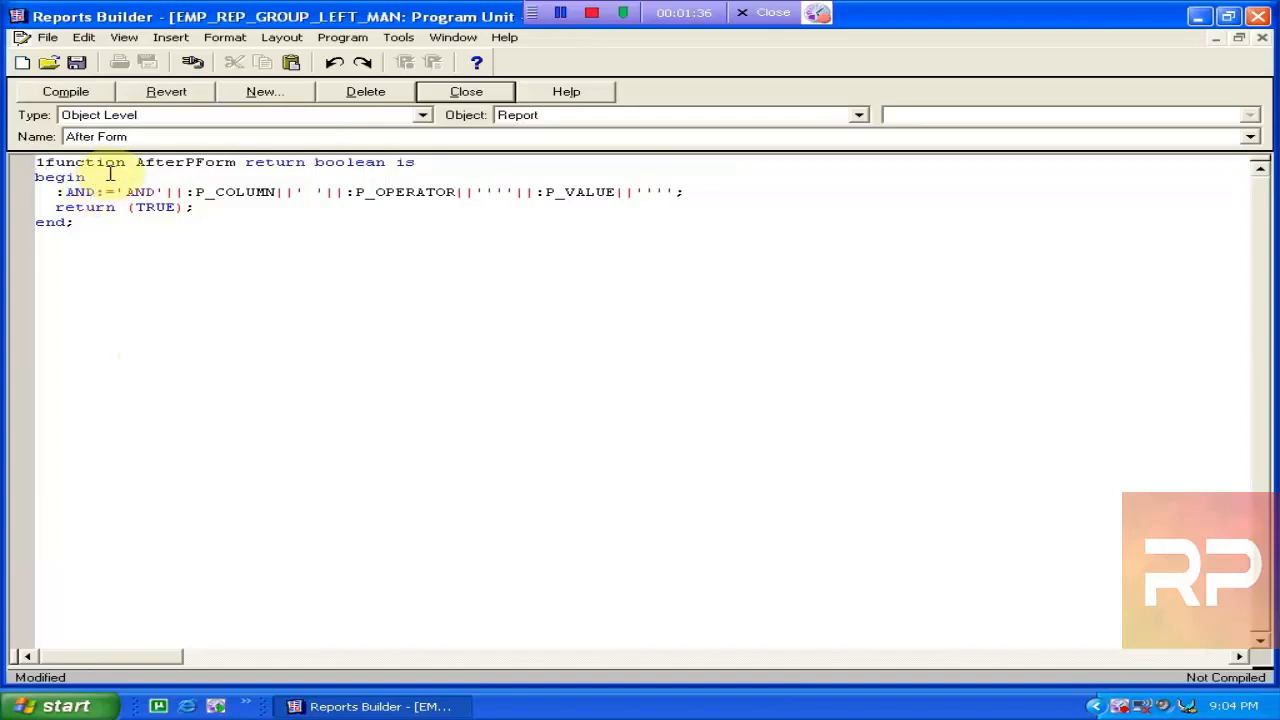
key("Delete")
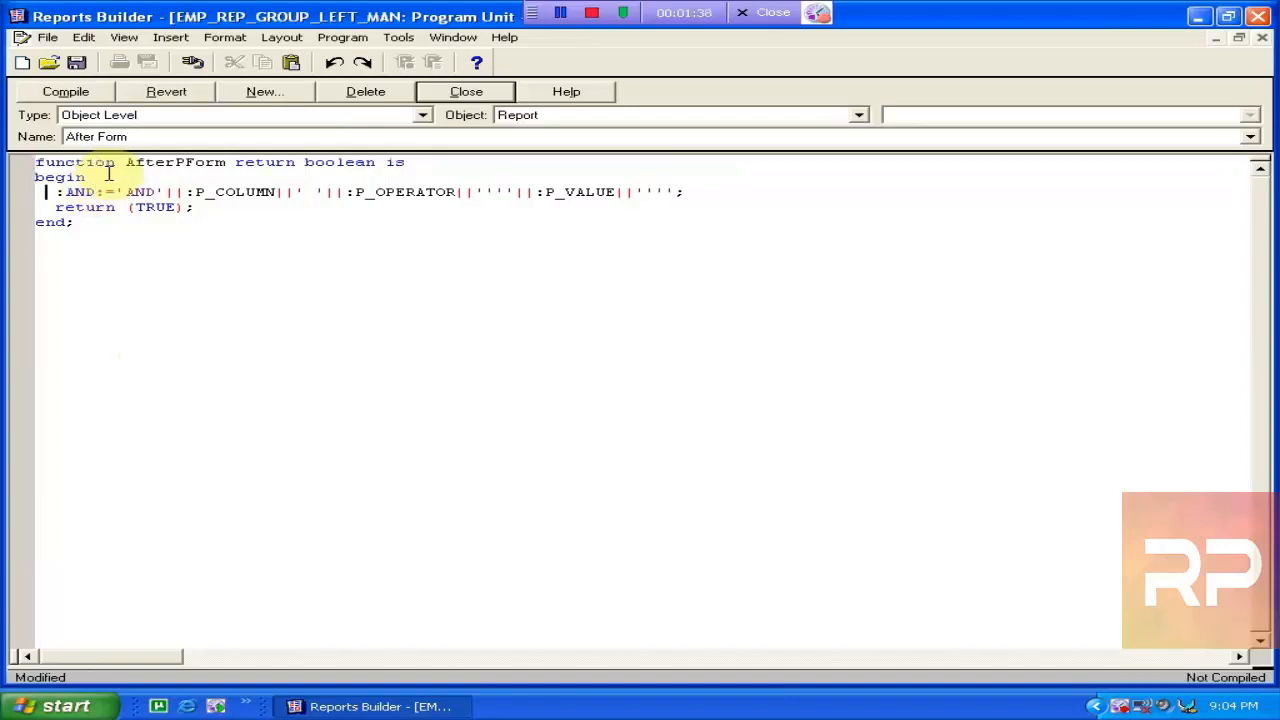
type("1")
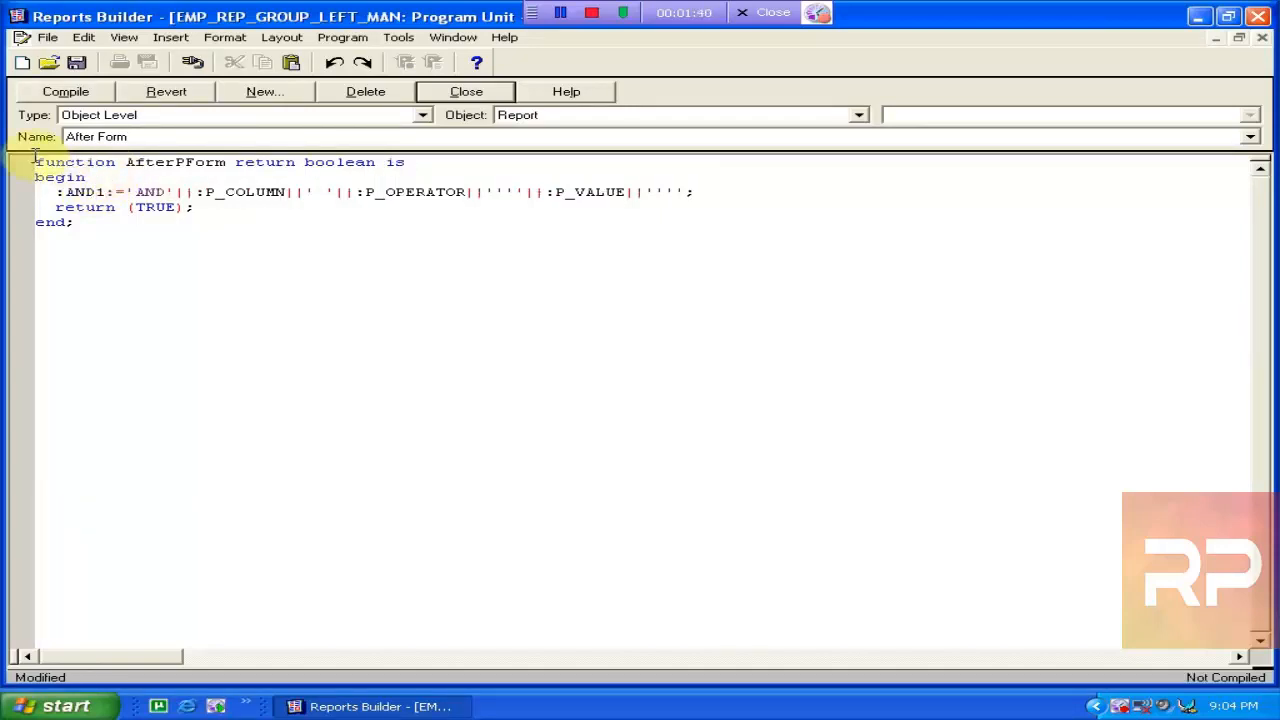
left_click(65, 94)
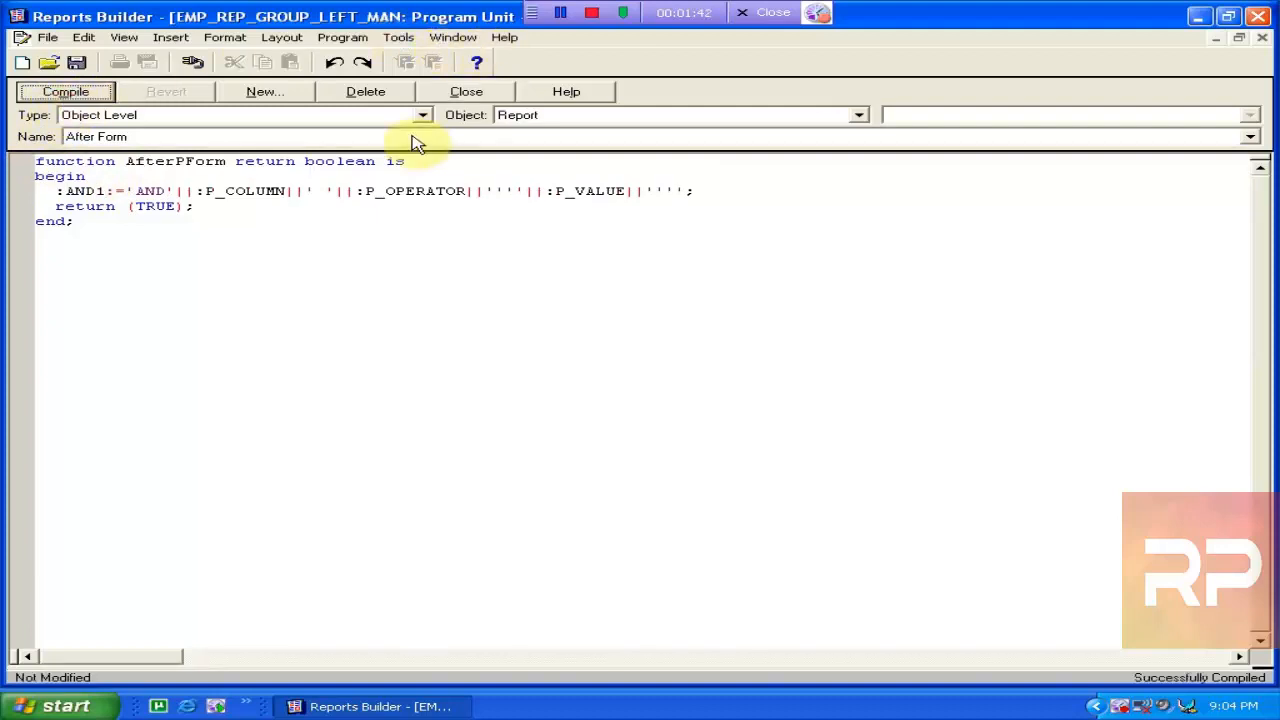
left_click(456, 96)
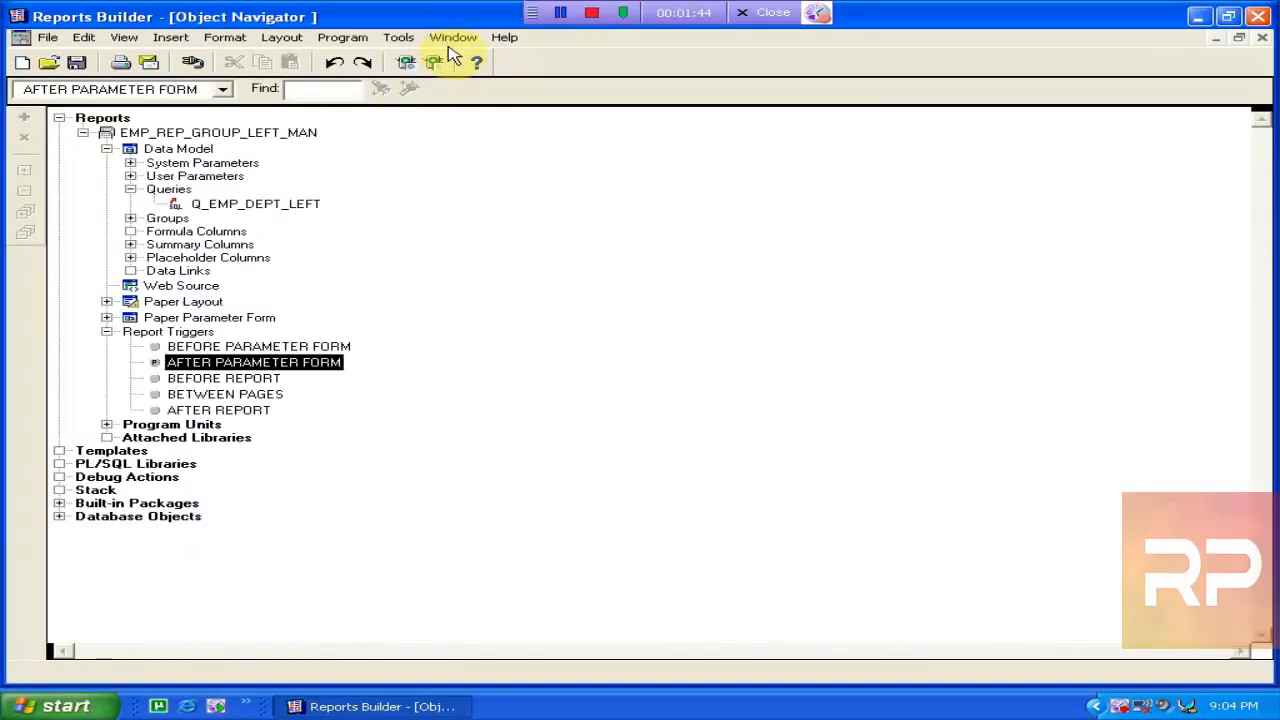
Try to run the report's paper layout with column LOC, operator = and value SALES
left_click(440, 62)
left_click(340, 249)
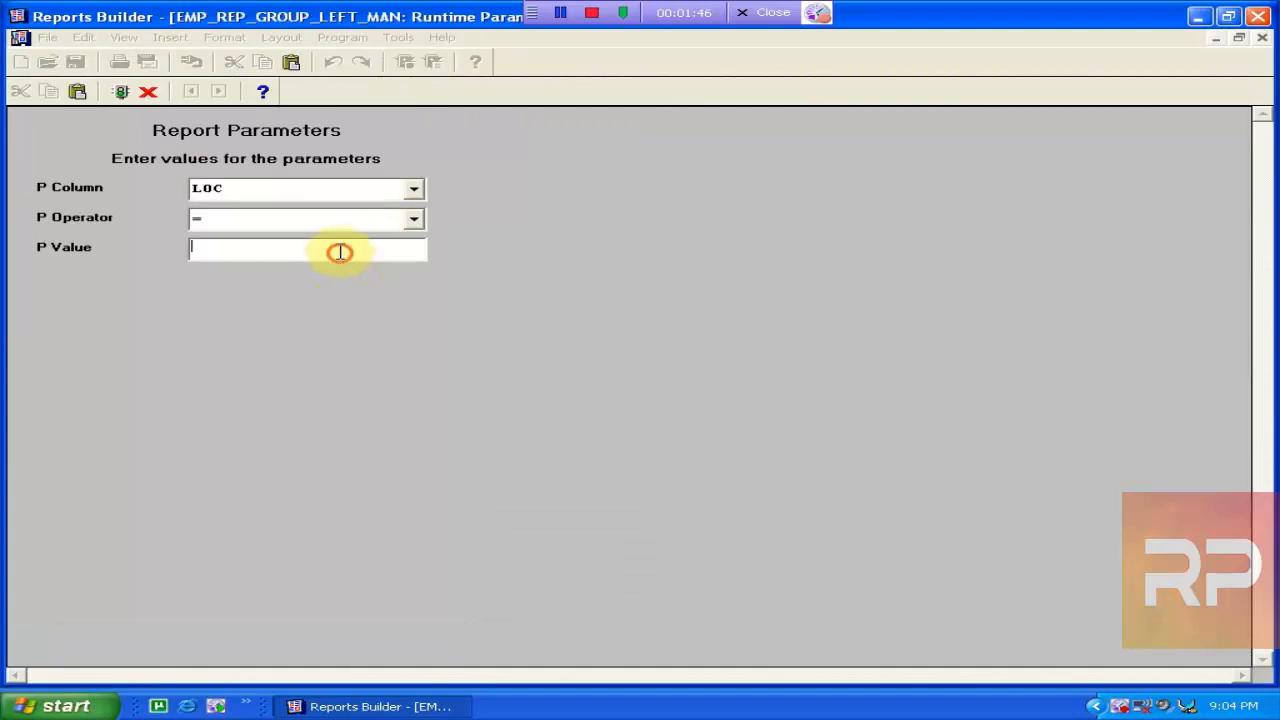
type("SALES")
key("Return")
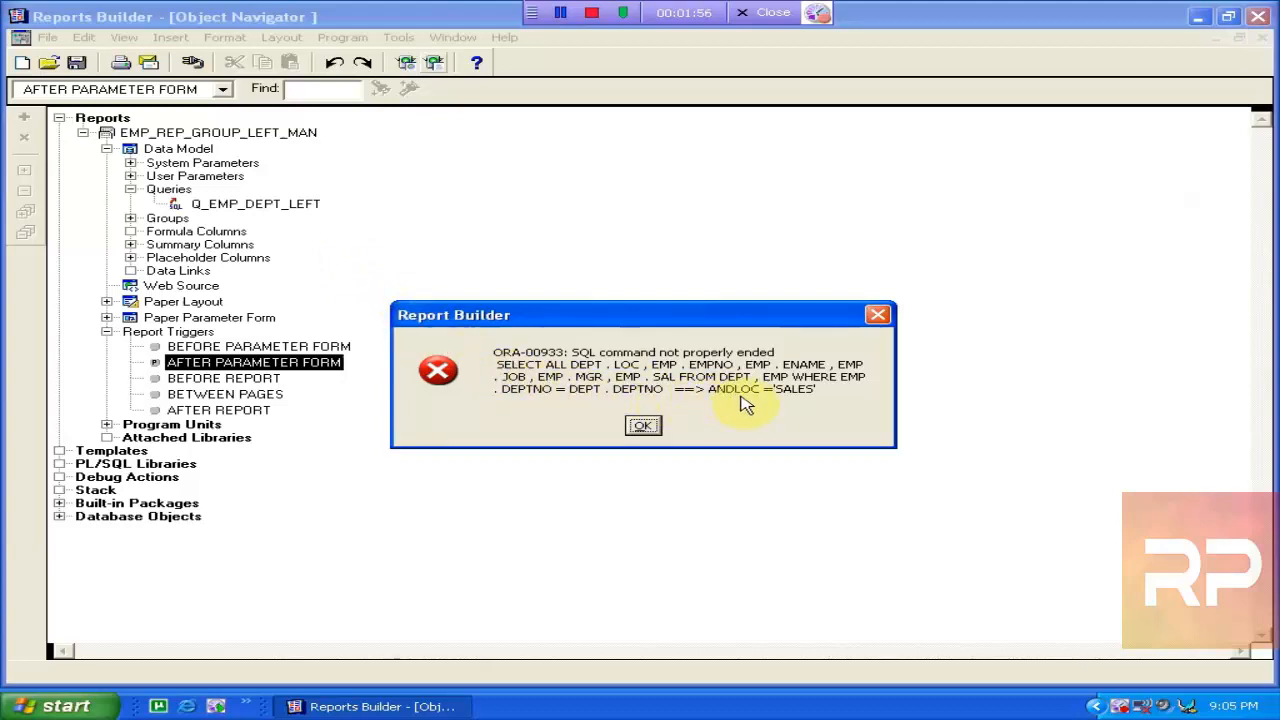
left_click(643, 425)
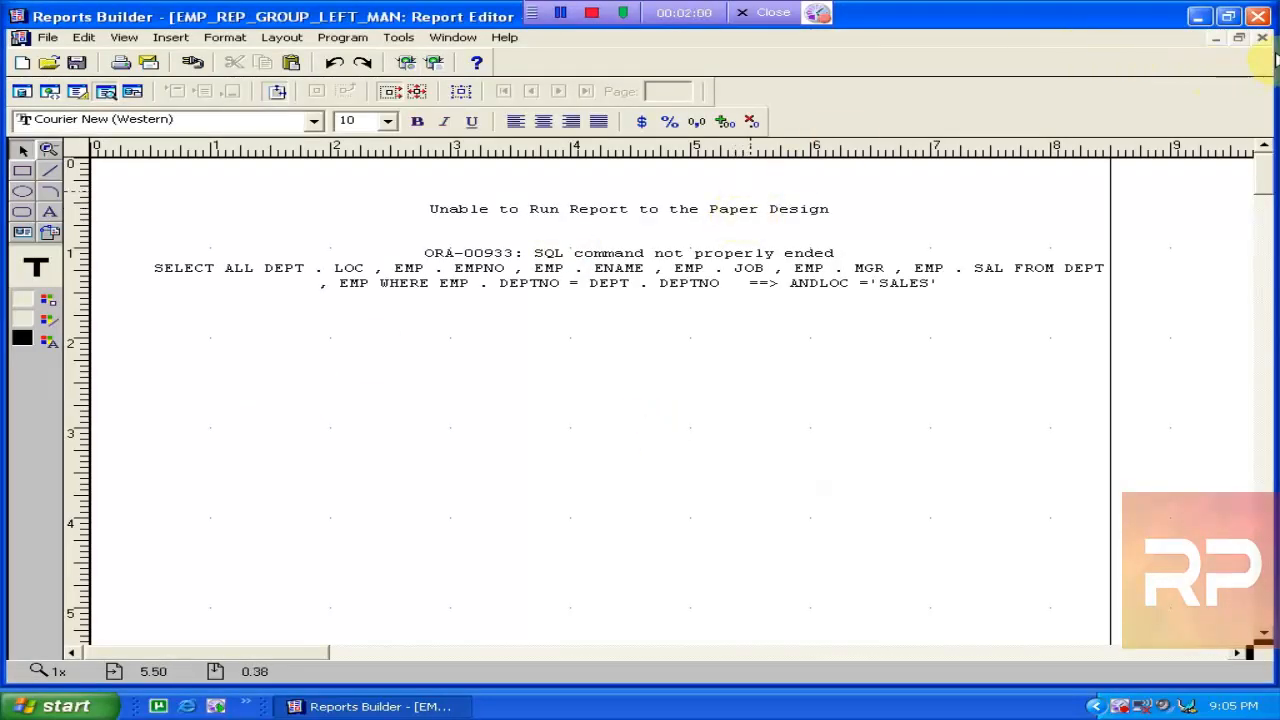
left_click(1262, 37)
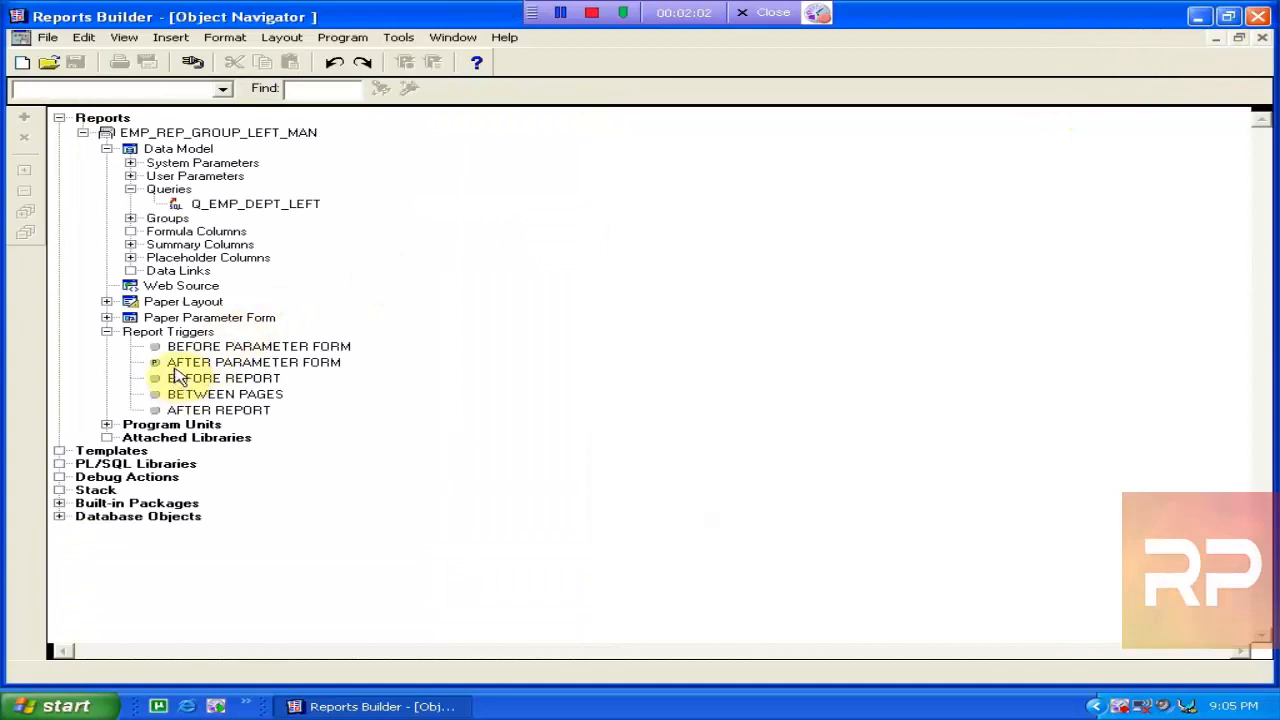
Add a space on each side of AND in the After Parameter Form trigger's string literal and compile it
double_click(163, 364)
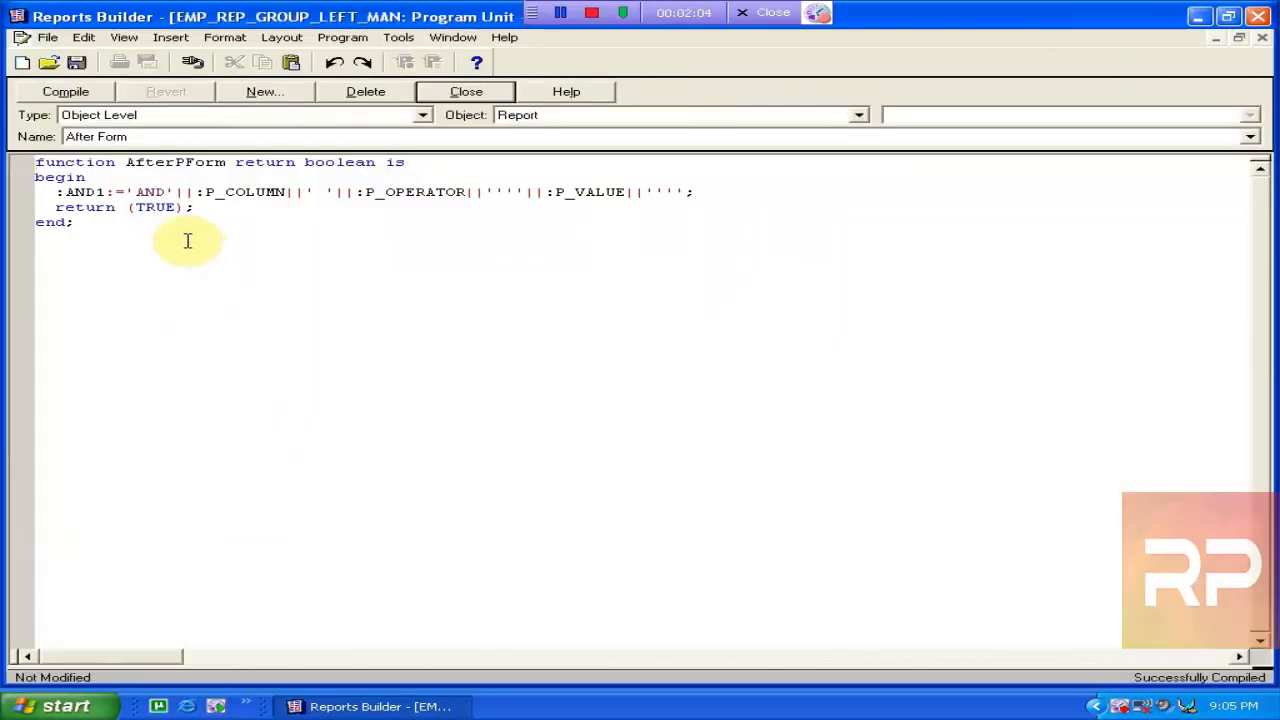
left_click(137, 191)
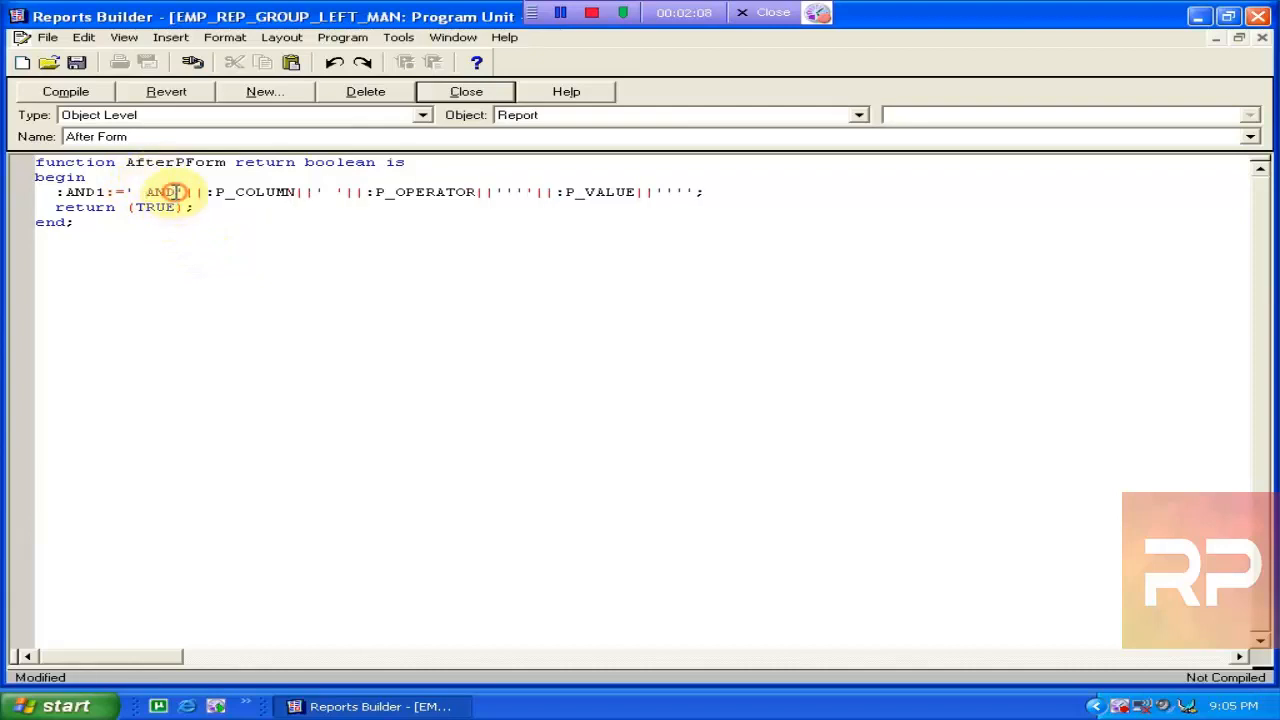
left_click(108, 96)
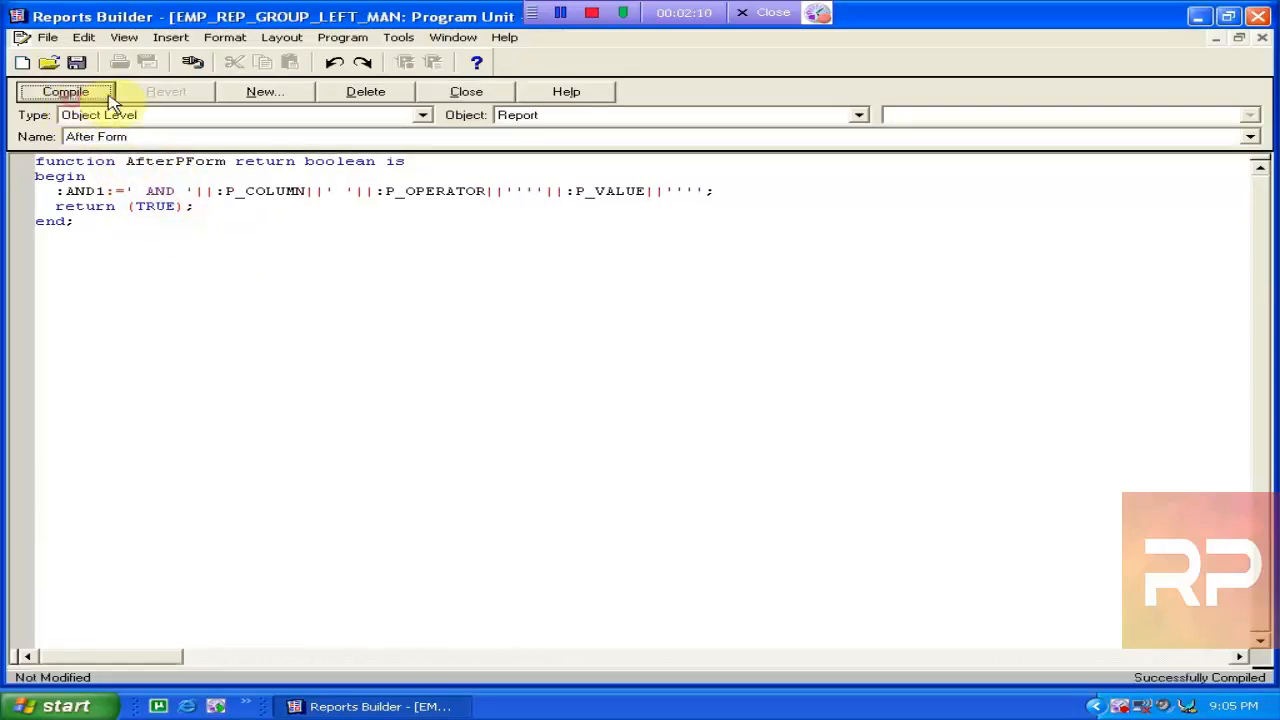
left_click(400, 91)
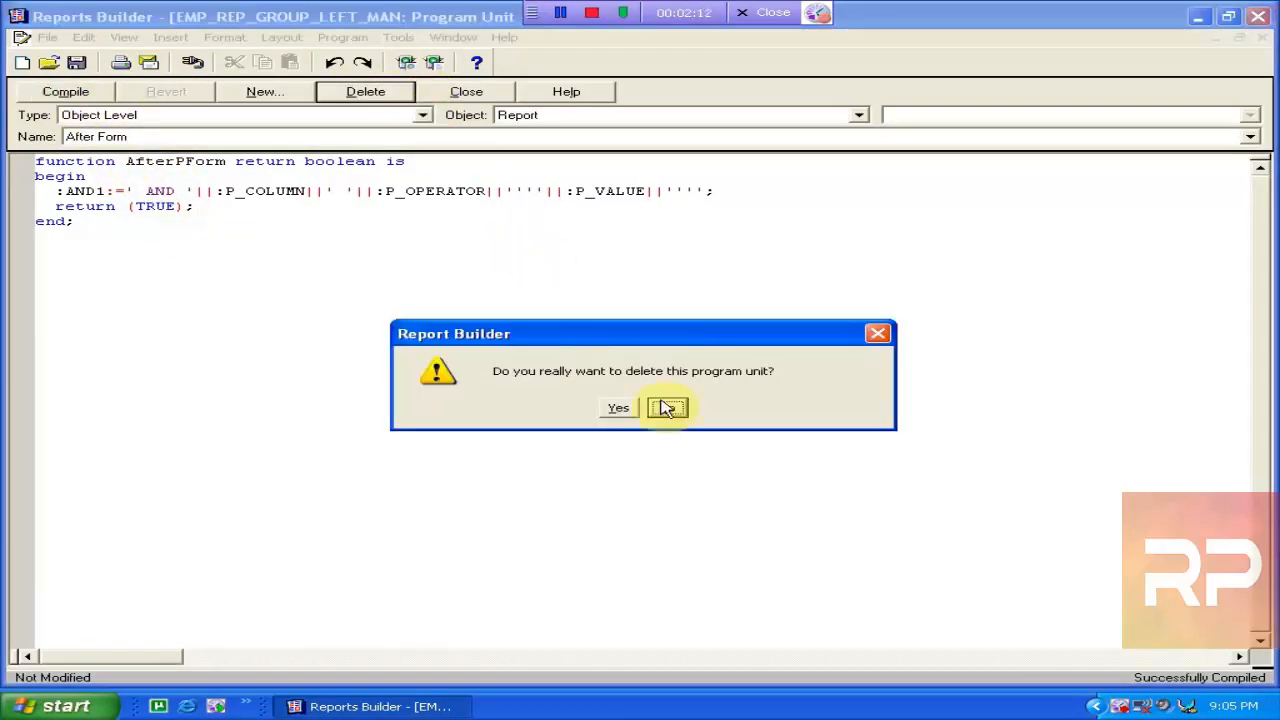
left_click(668, 408)
left_click(460, 93)
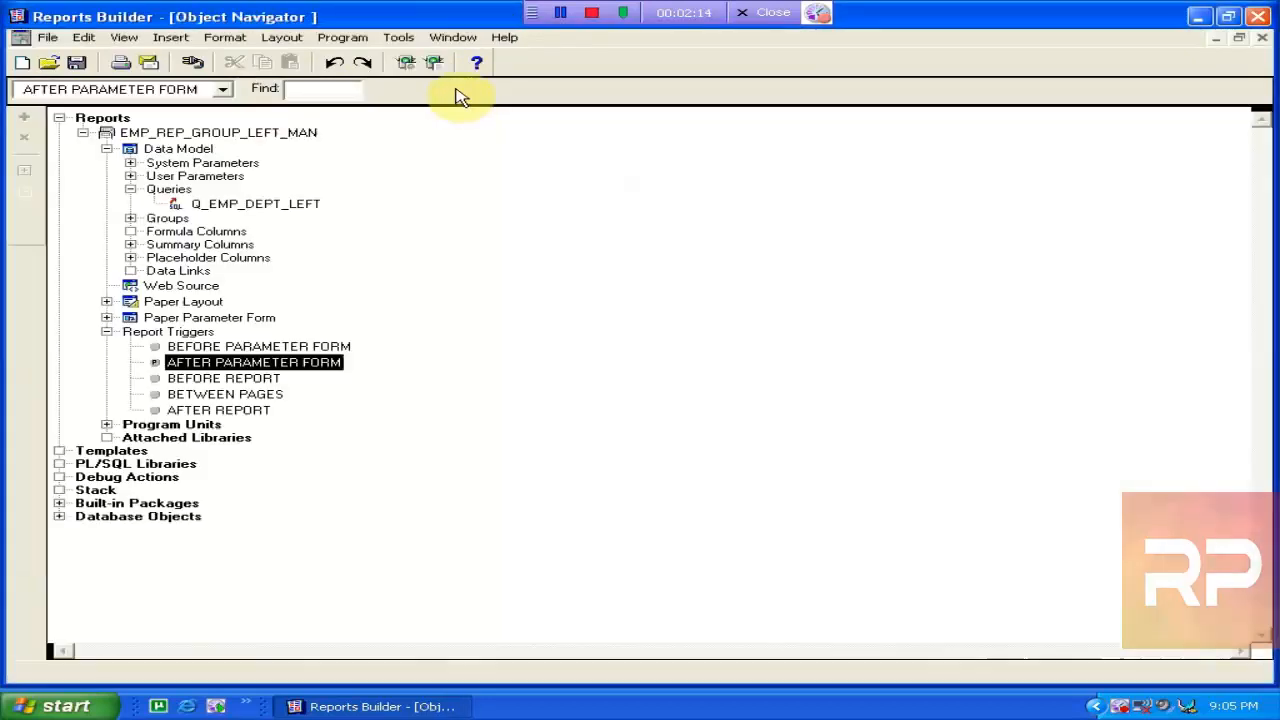
Run the report's paper layout with column LOC, operator = and value SALES in the parameter form
left_click(431, 63)
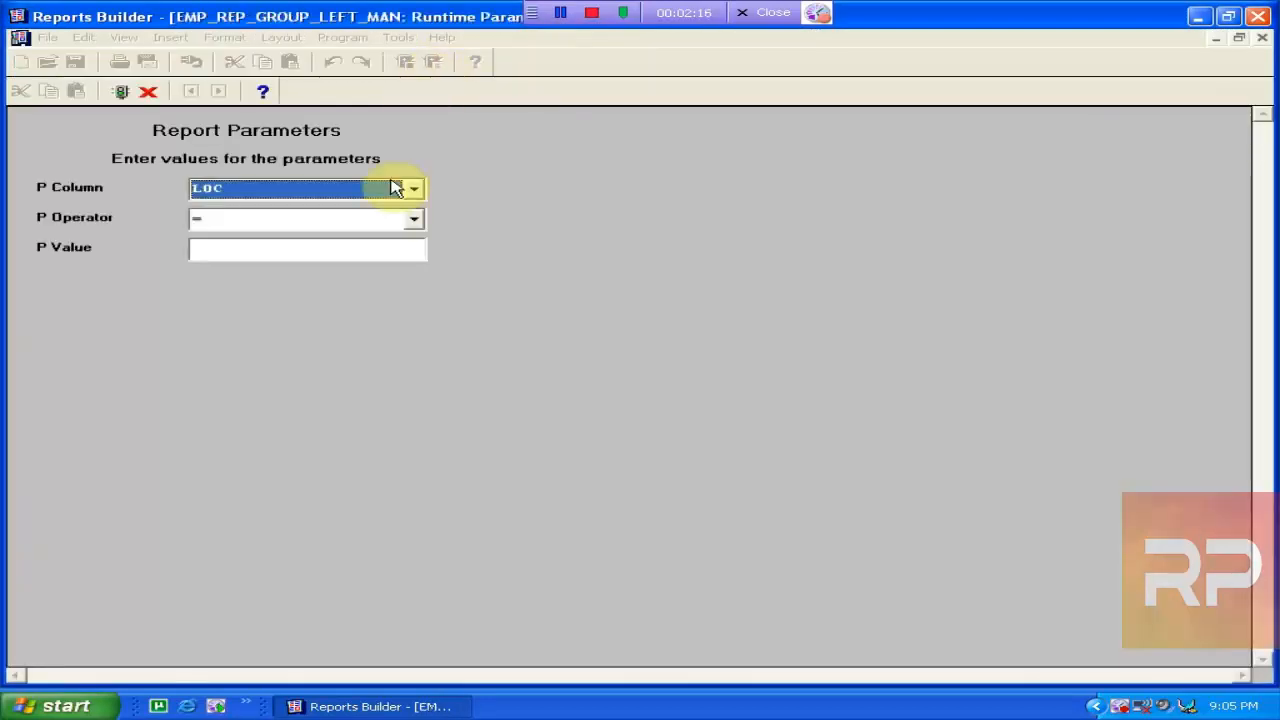
left_click(300, 253)
type("SL")
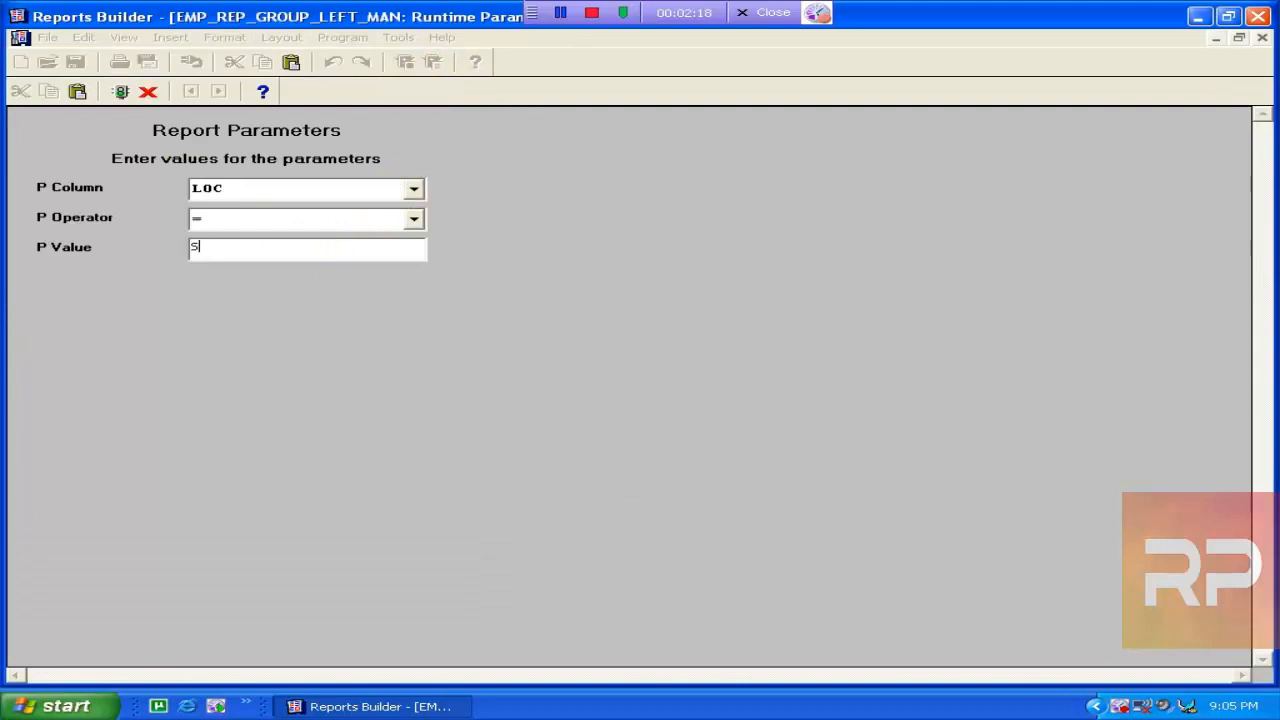
key("Return")
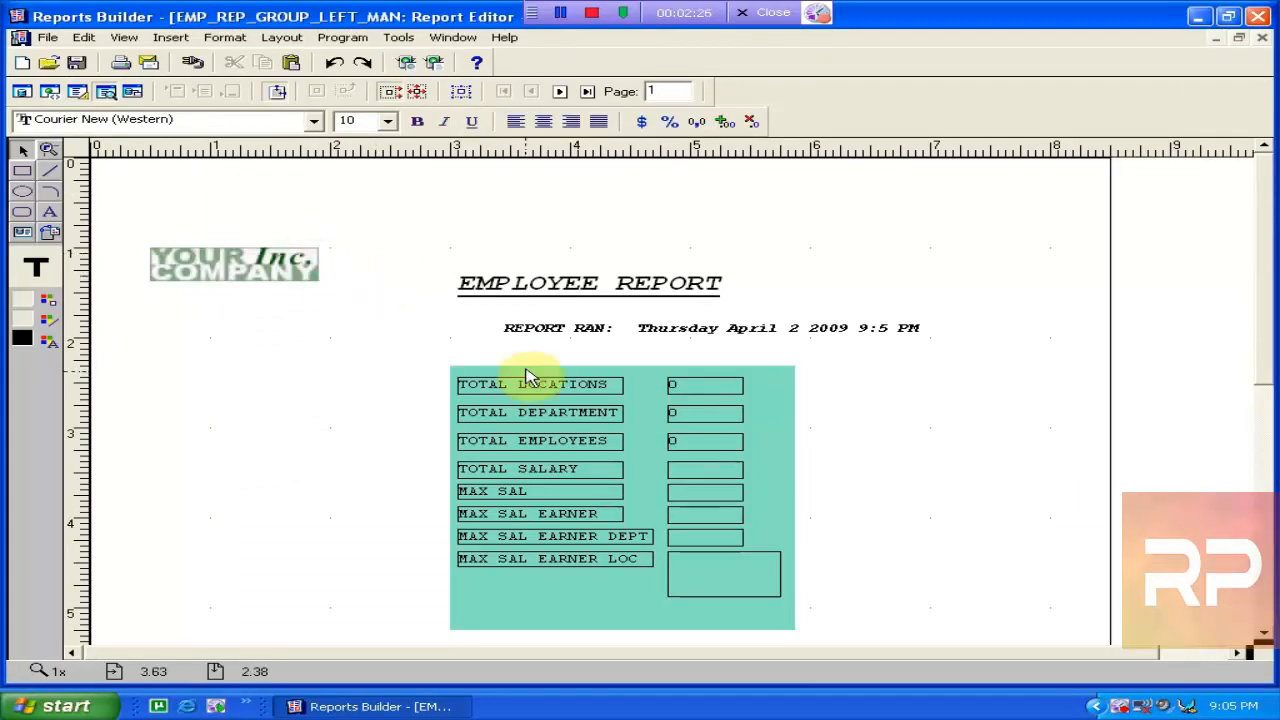
Inspect the source property of the value field beside MAX SAL EARNER LOC, and view the report's second page
left_click(730, 590)
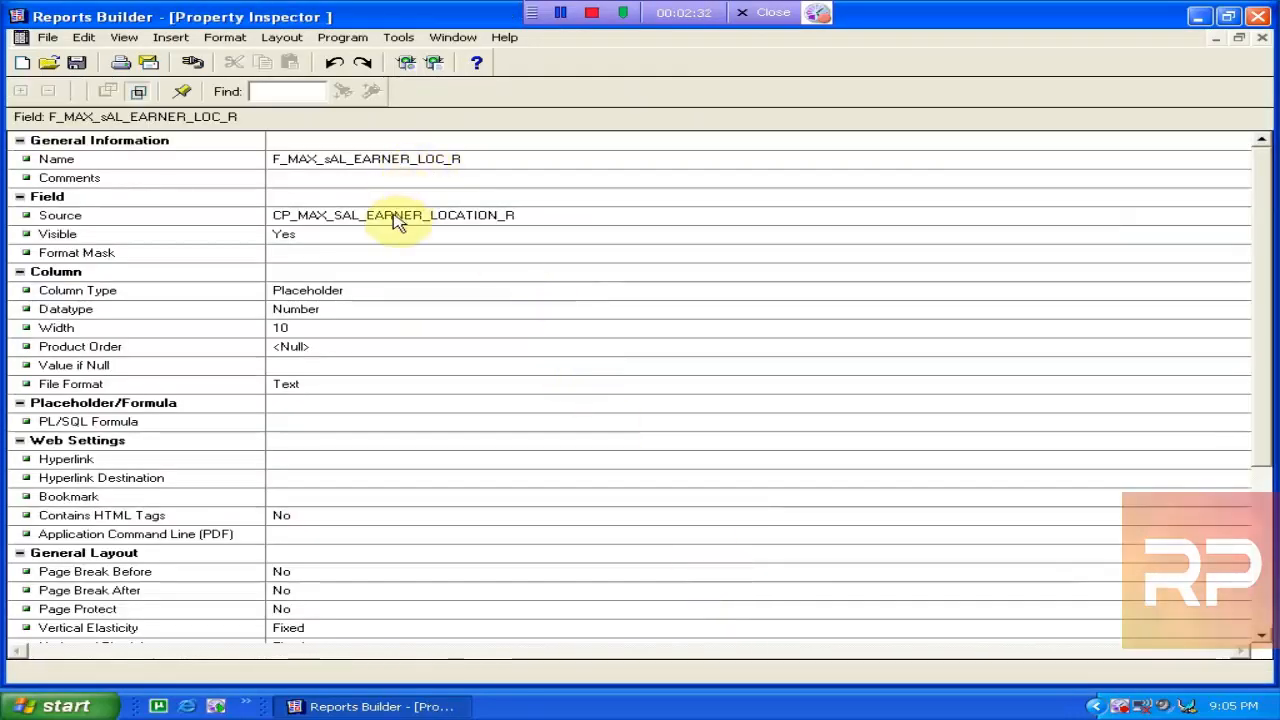
left_click(397, 218)
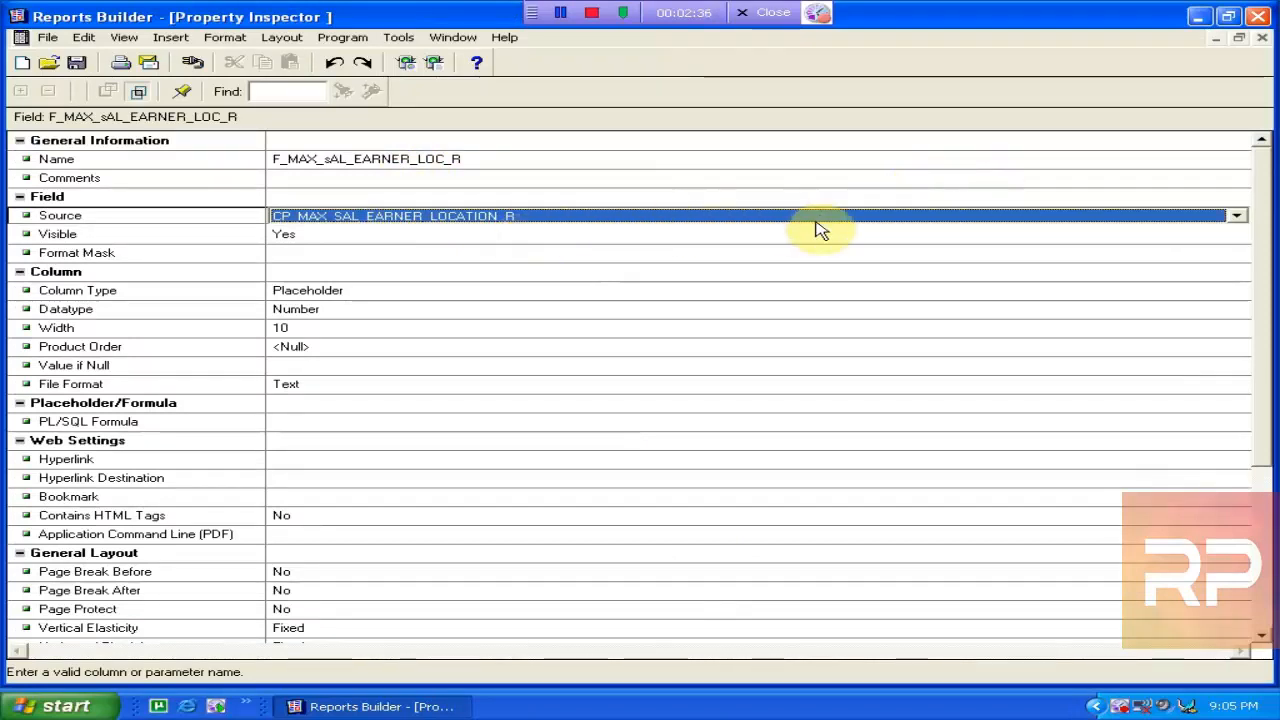
left_click(1262, 39)
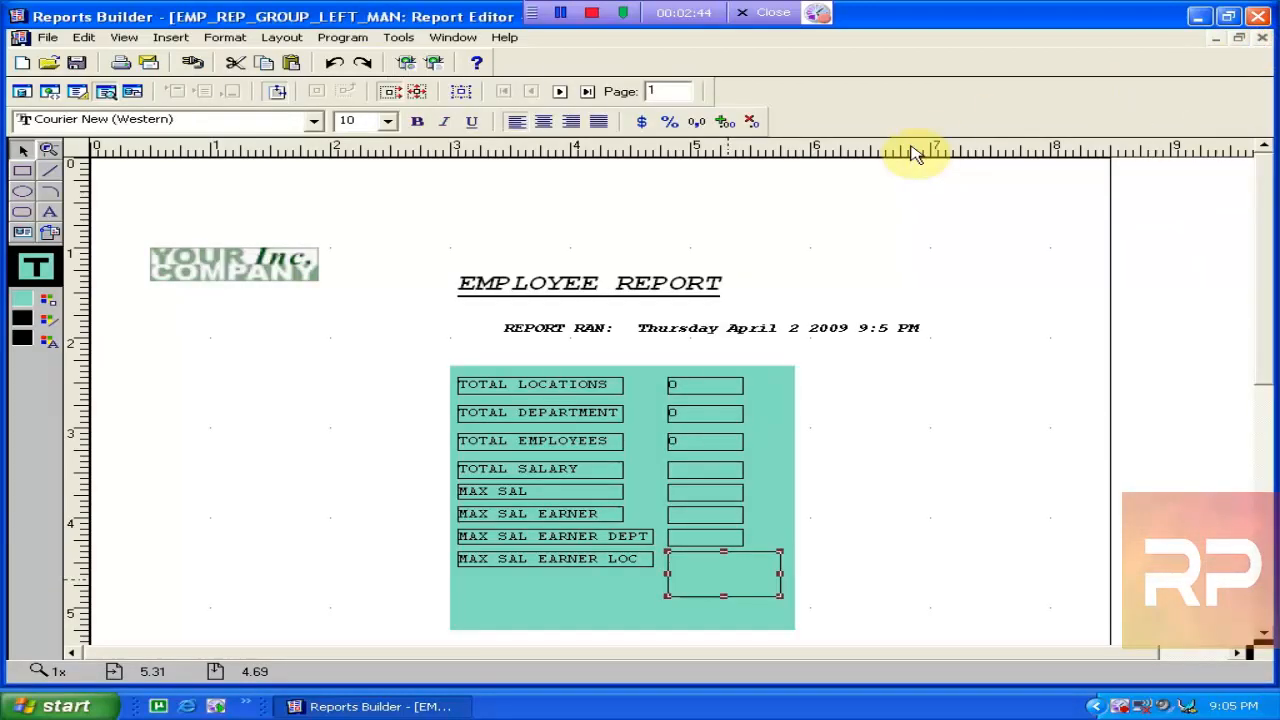
left_click(560, 91)
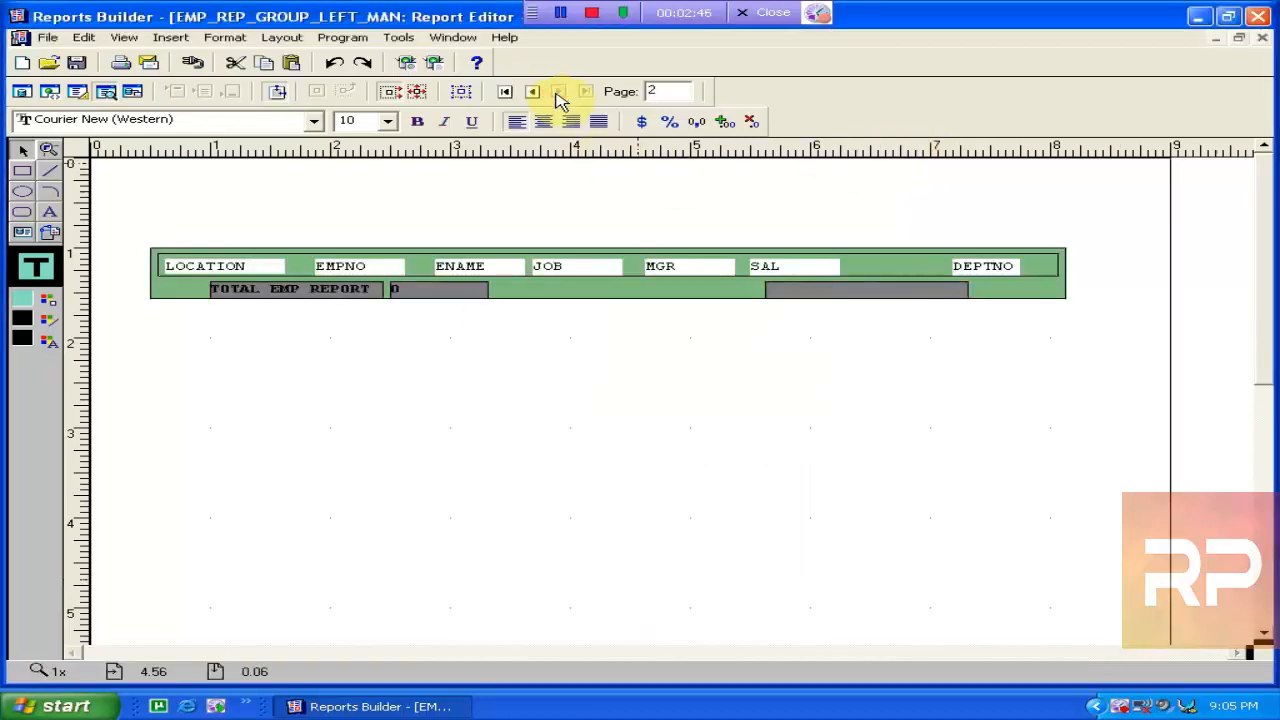
left_click(533, 94)
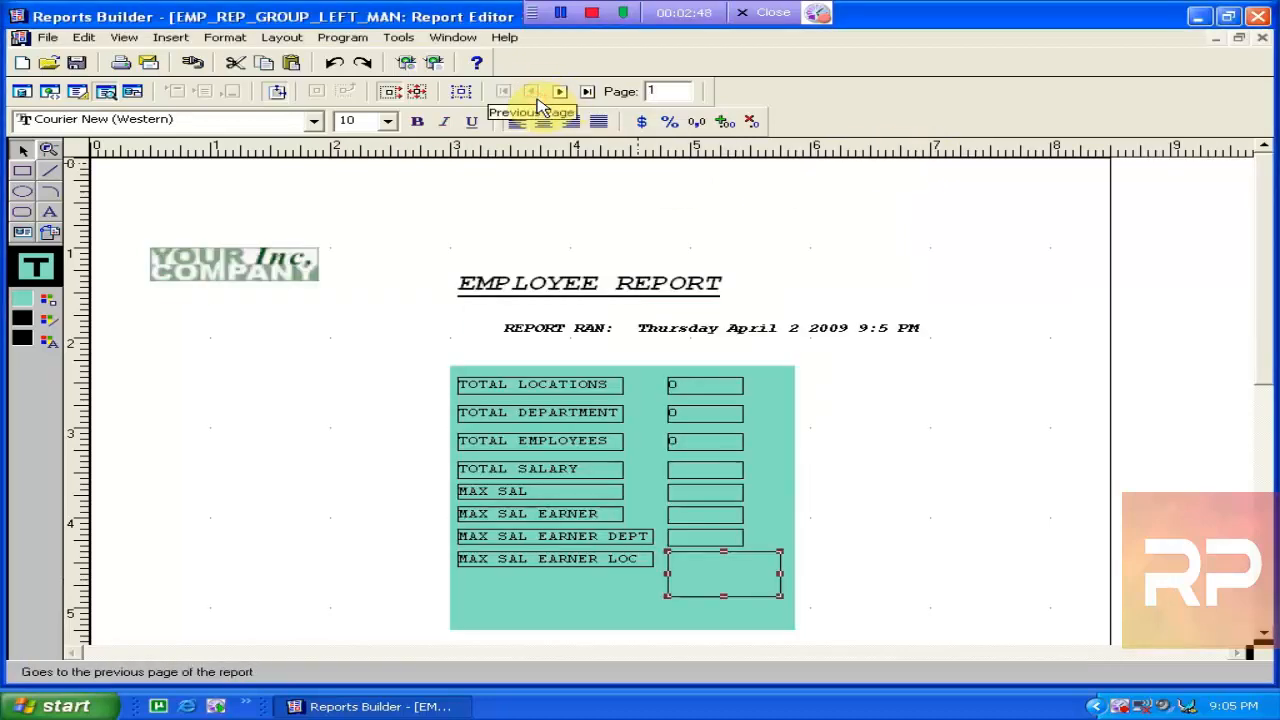
Review the properties and PL/SQL formula of the CF_MAX_SAL_EARNER column in the data model's G_EMP group
left_click(20, 95)
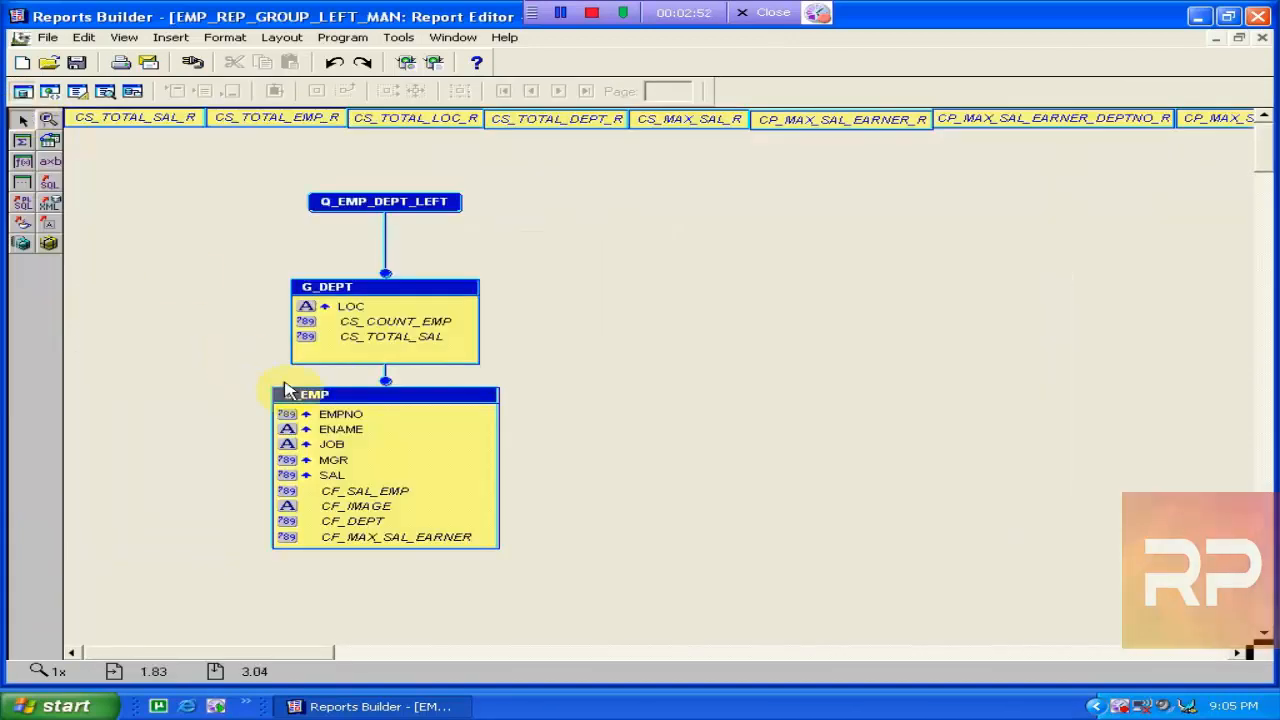
left_click(385, 540)
double_click(385, 540)
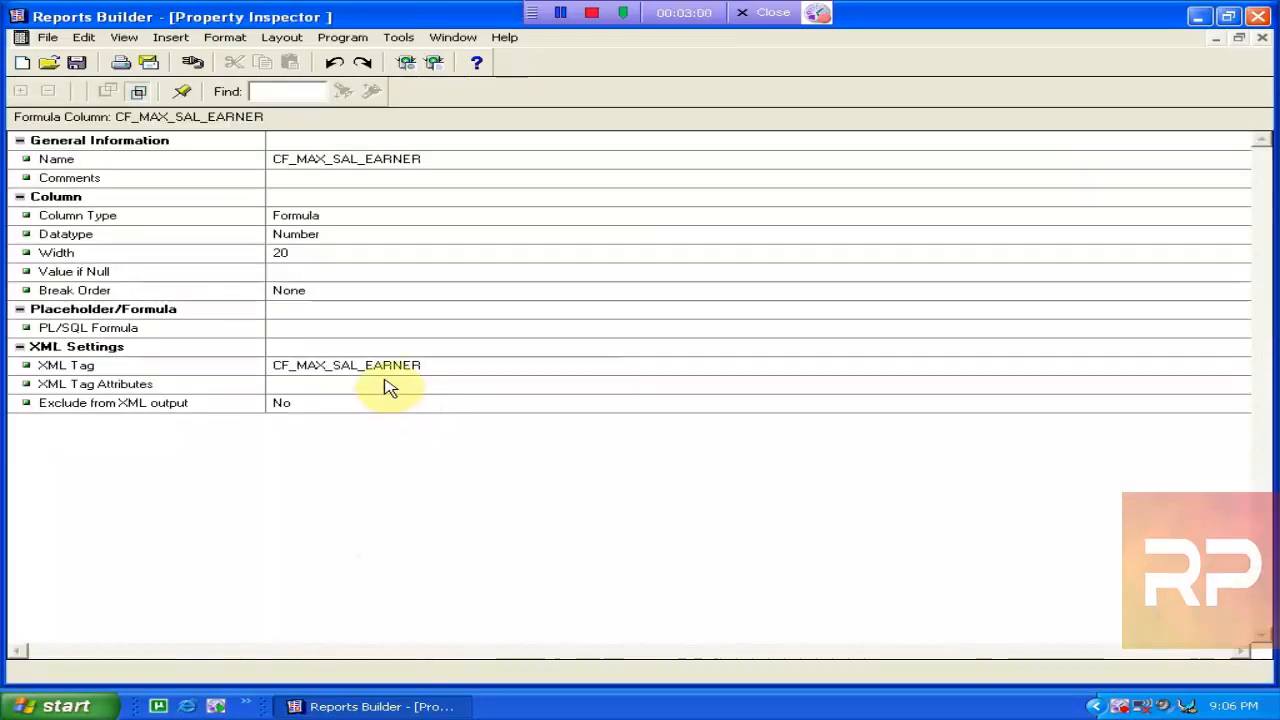
left_click(333, 327)
double_click(333, 327)
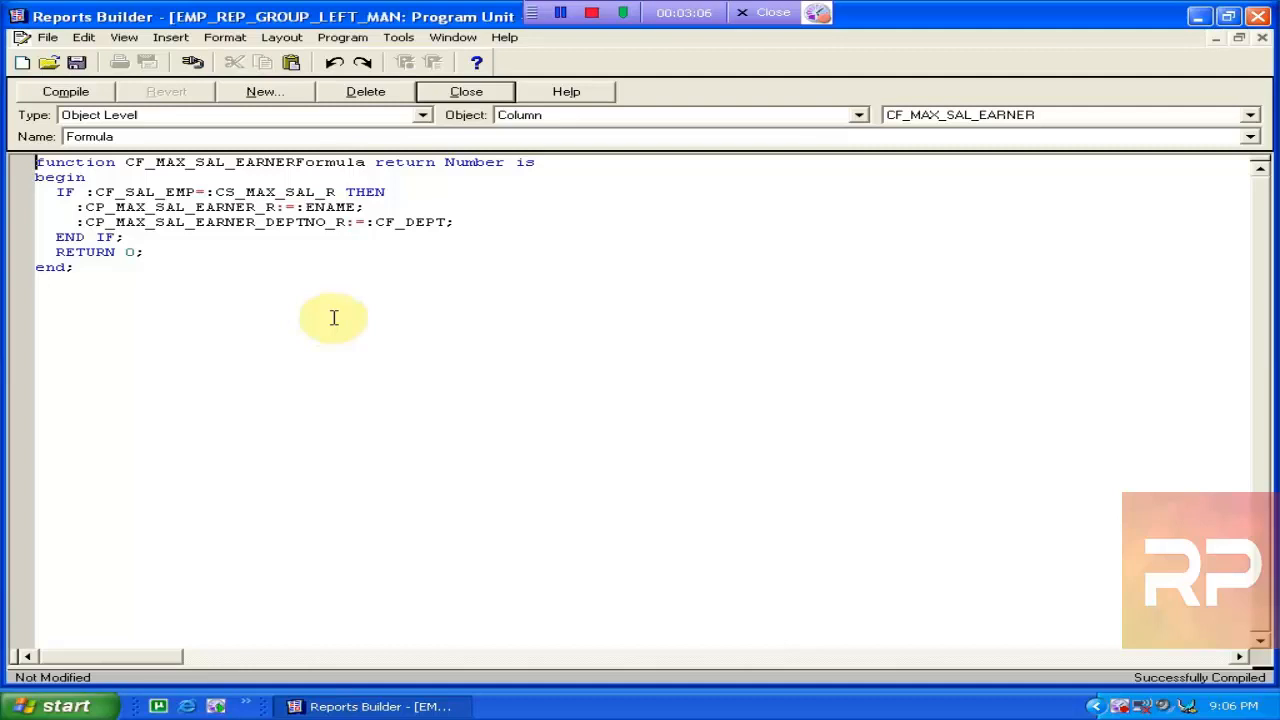
left_click(466, 92)
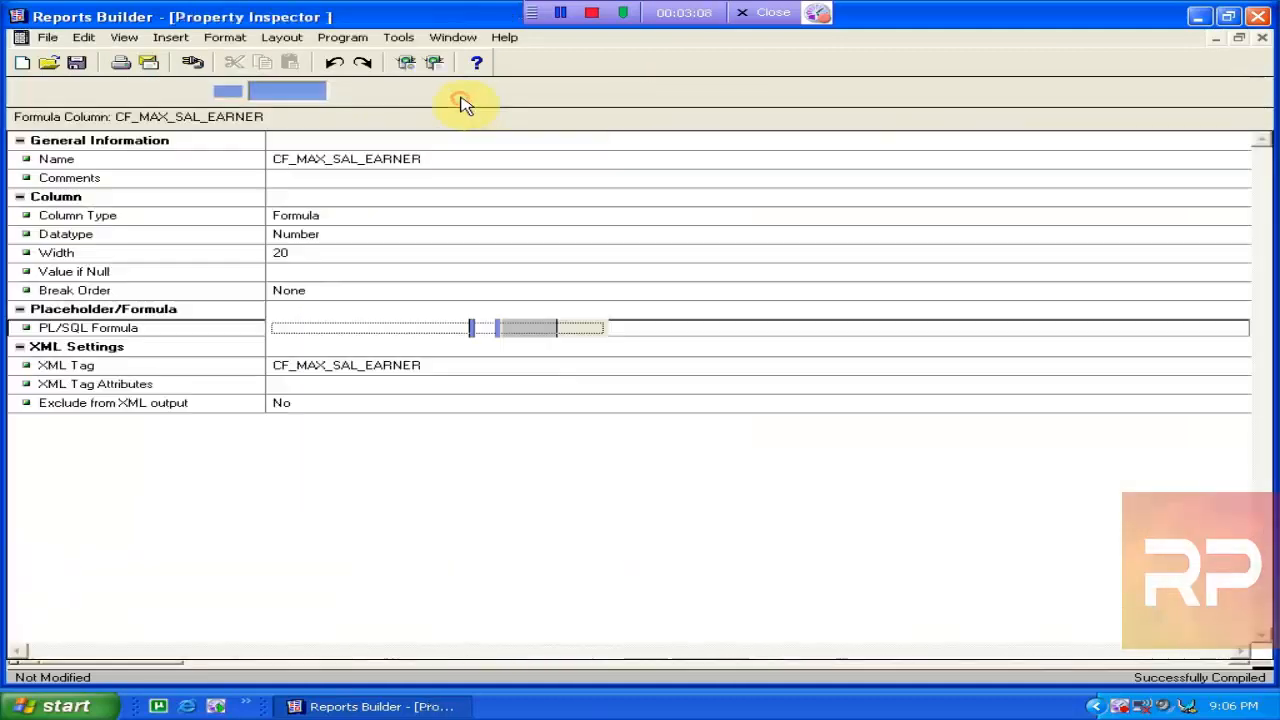
left_click(1262, 39)
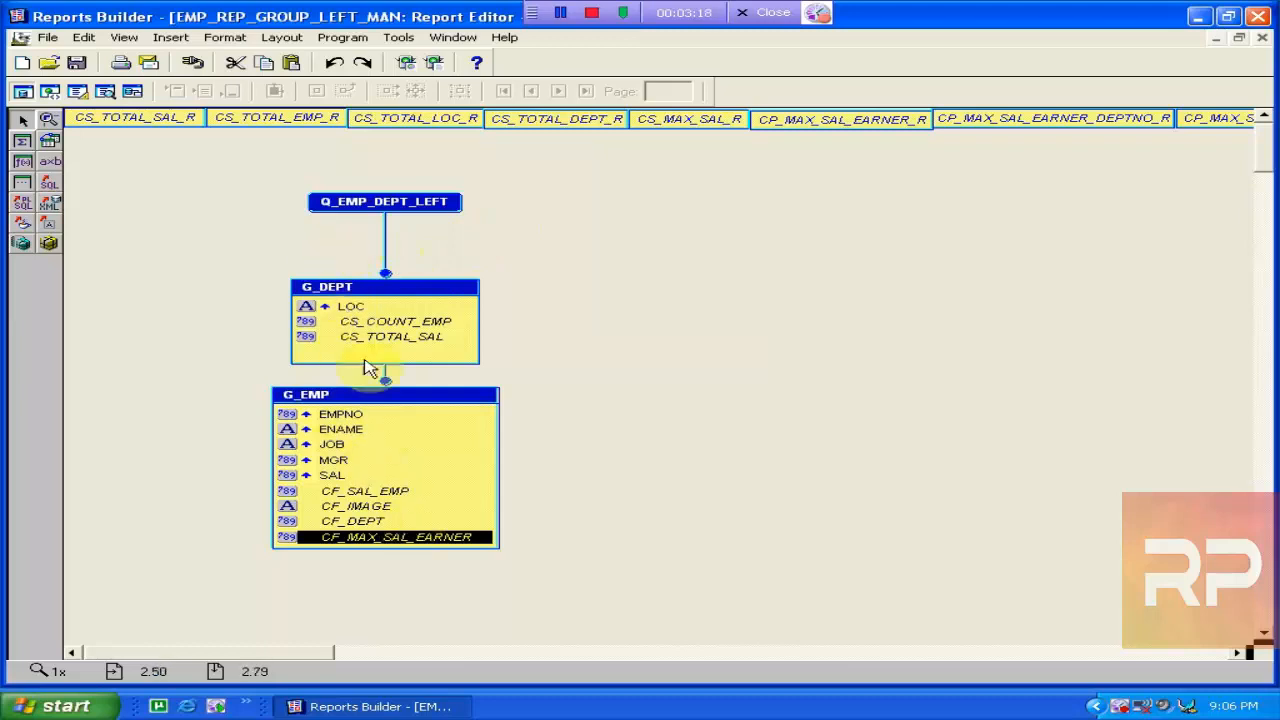
double_click(400, 538)
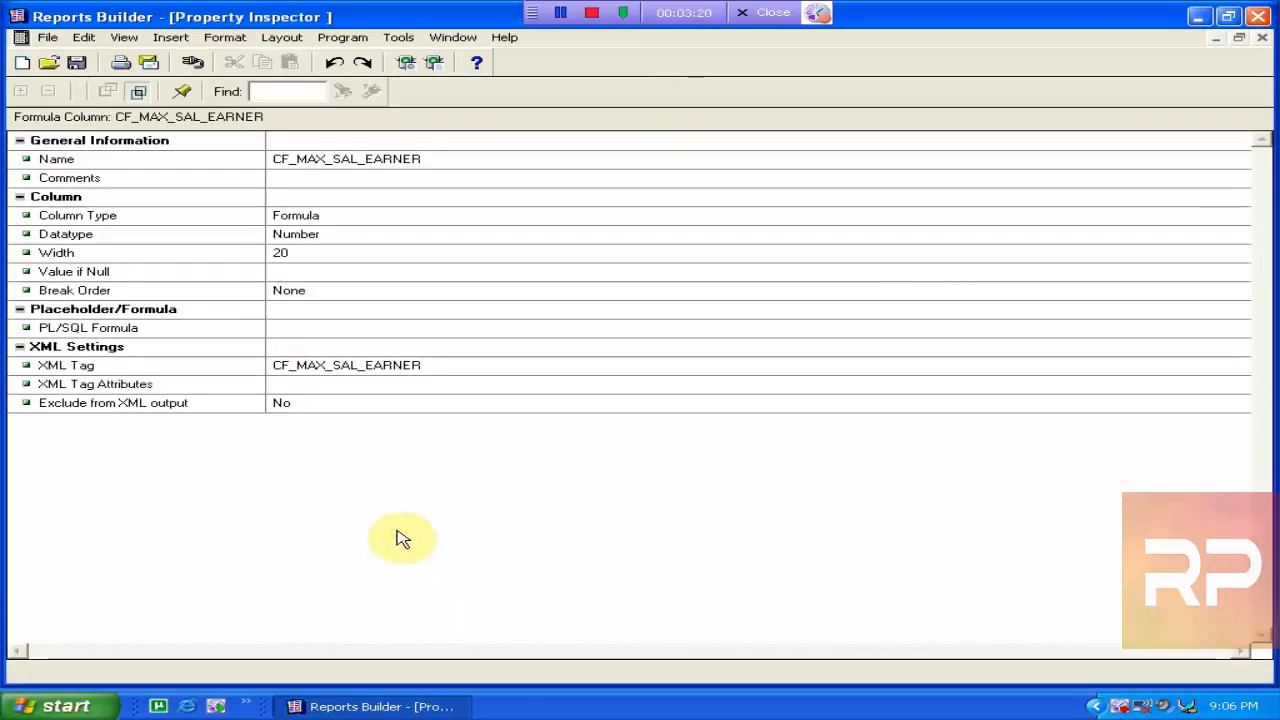
left_click(1262, 38)
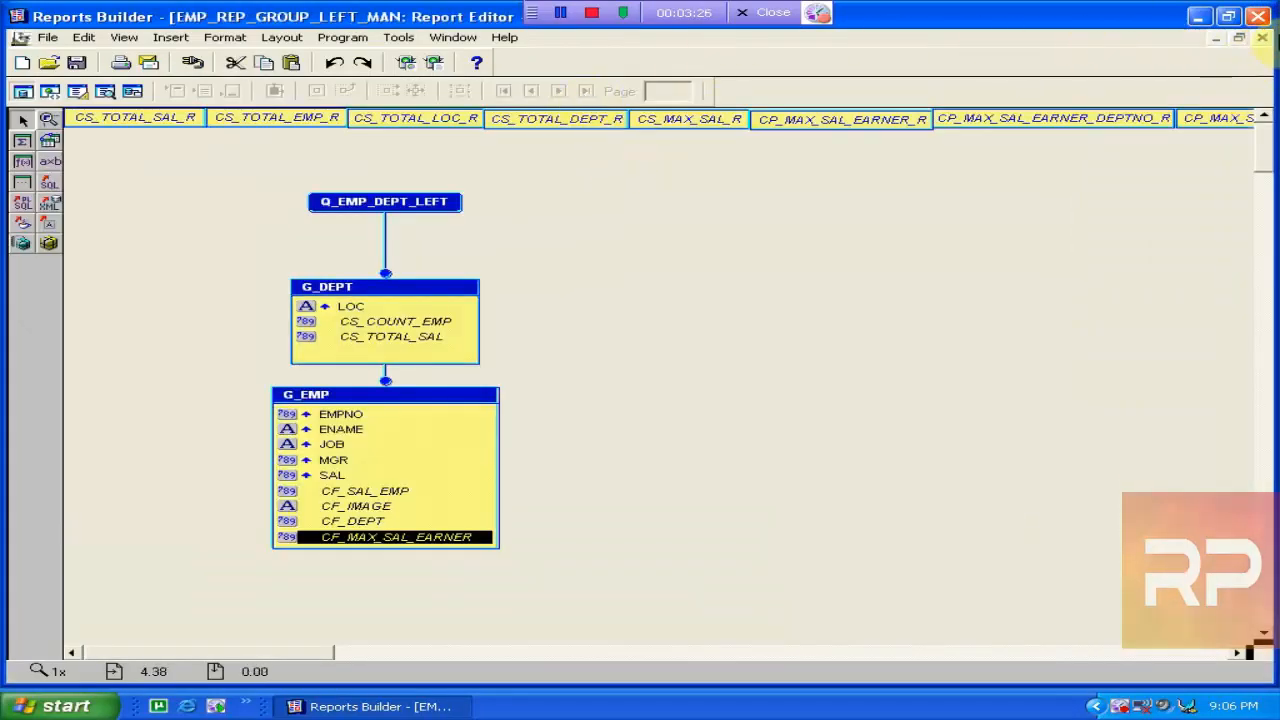
left_click(1262, 38)
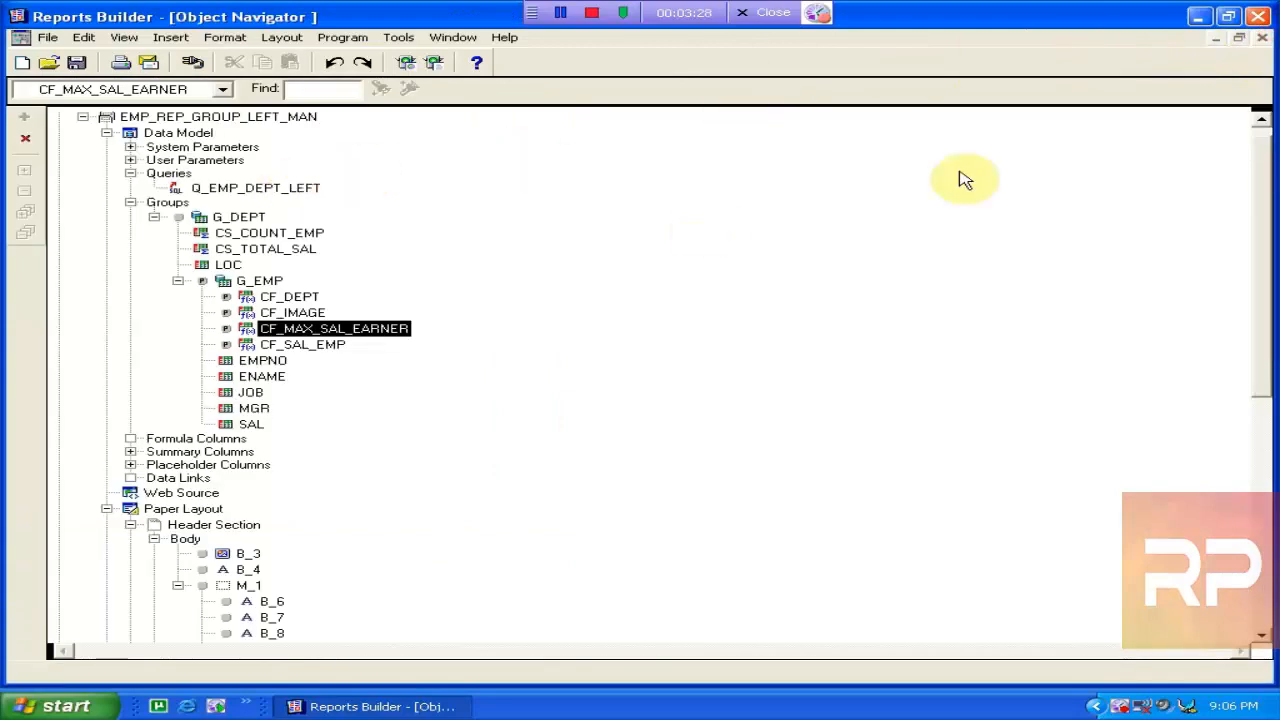
Examine the report's user parameters, including P_VALUE, and look over its paper layout and data model
left_click(1259, 118)
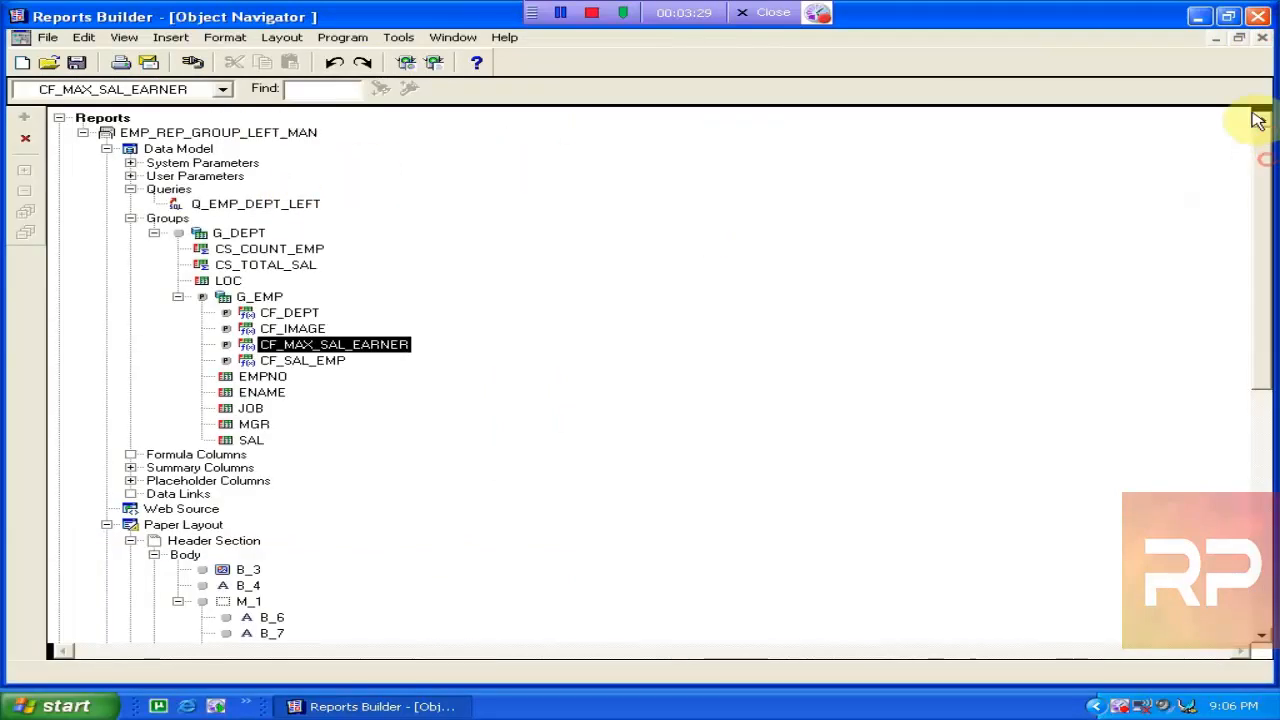
left_click(130, 176)
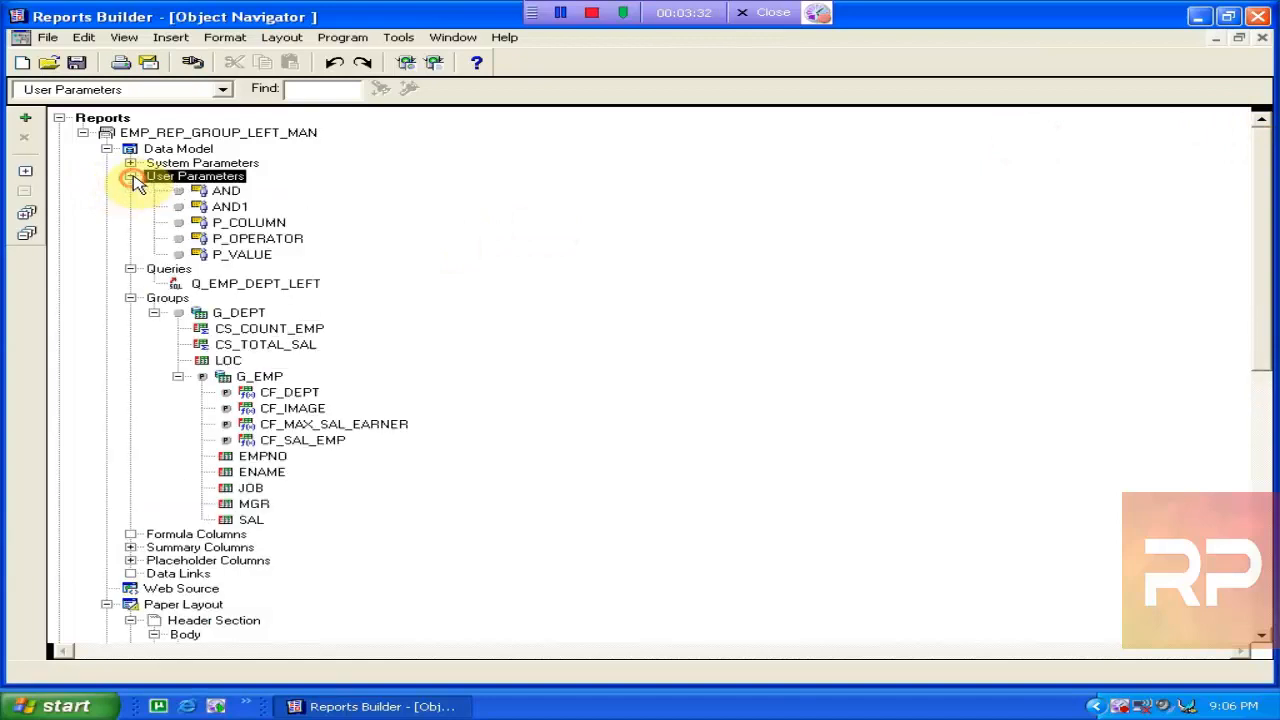
left_click(253, 256)
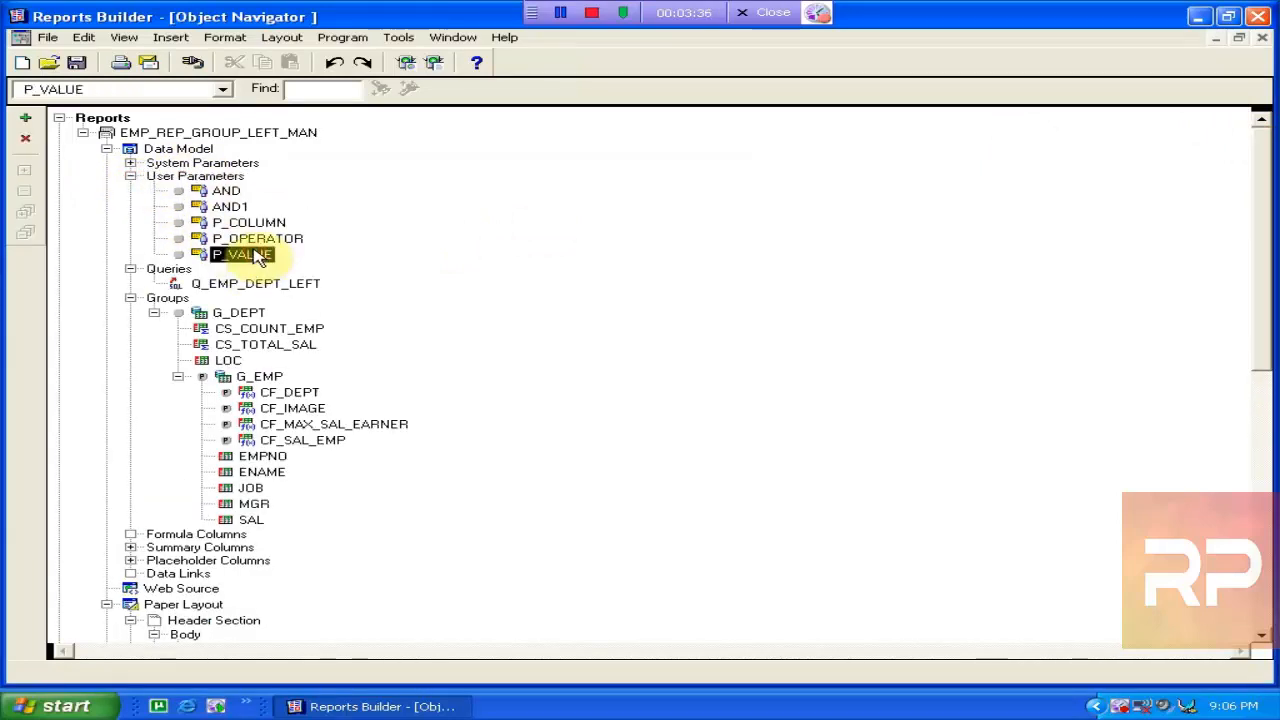
double_click(130, 605)
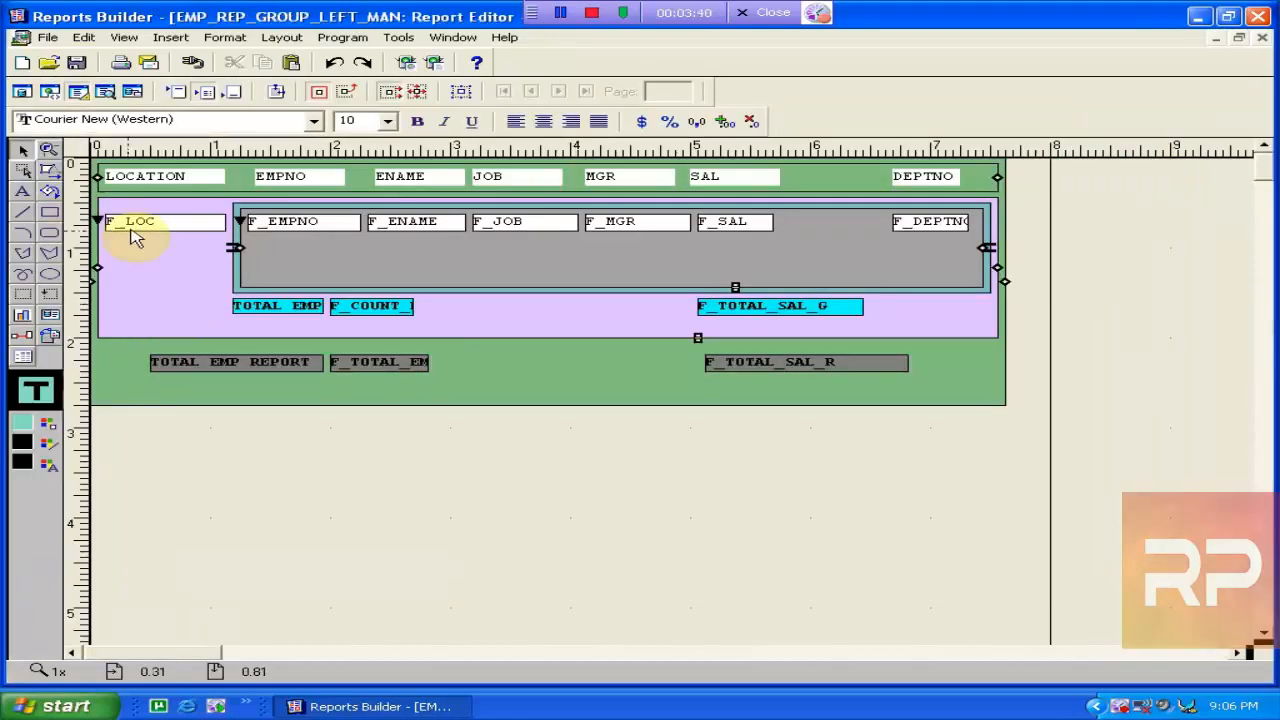
left_click(22, 91)
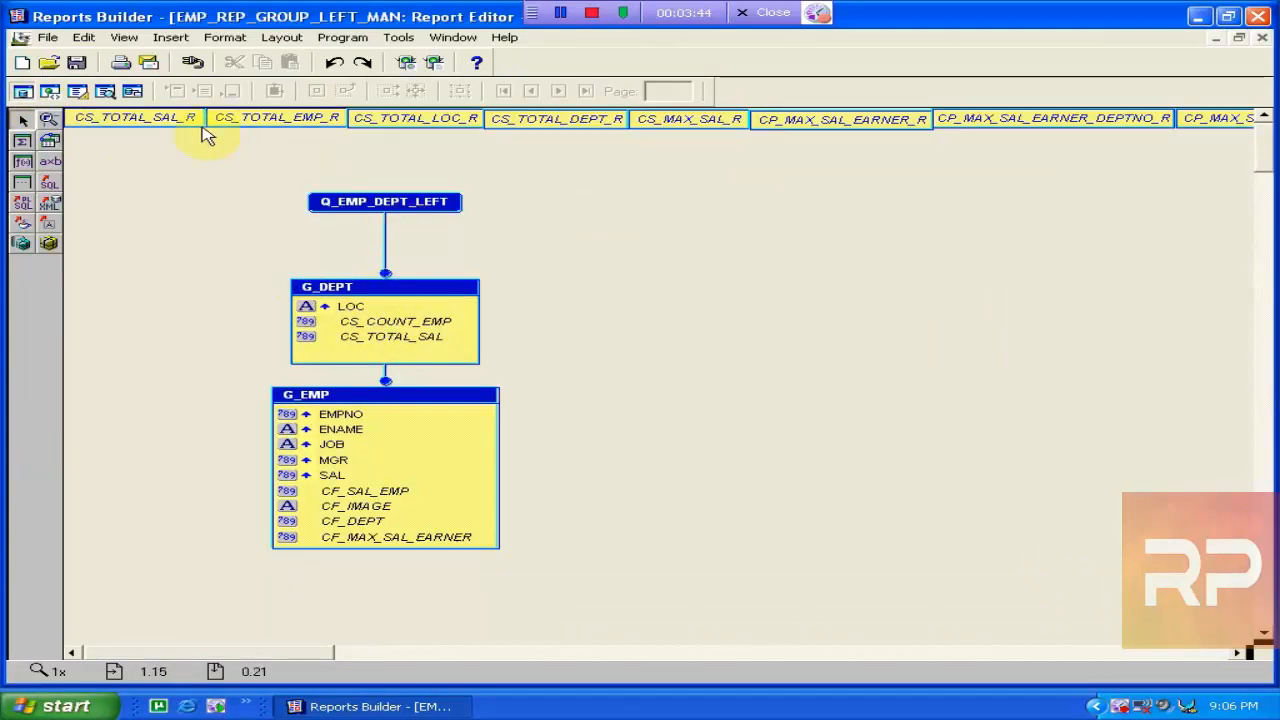
left_click(79, 91)
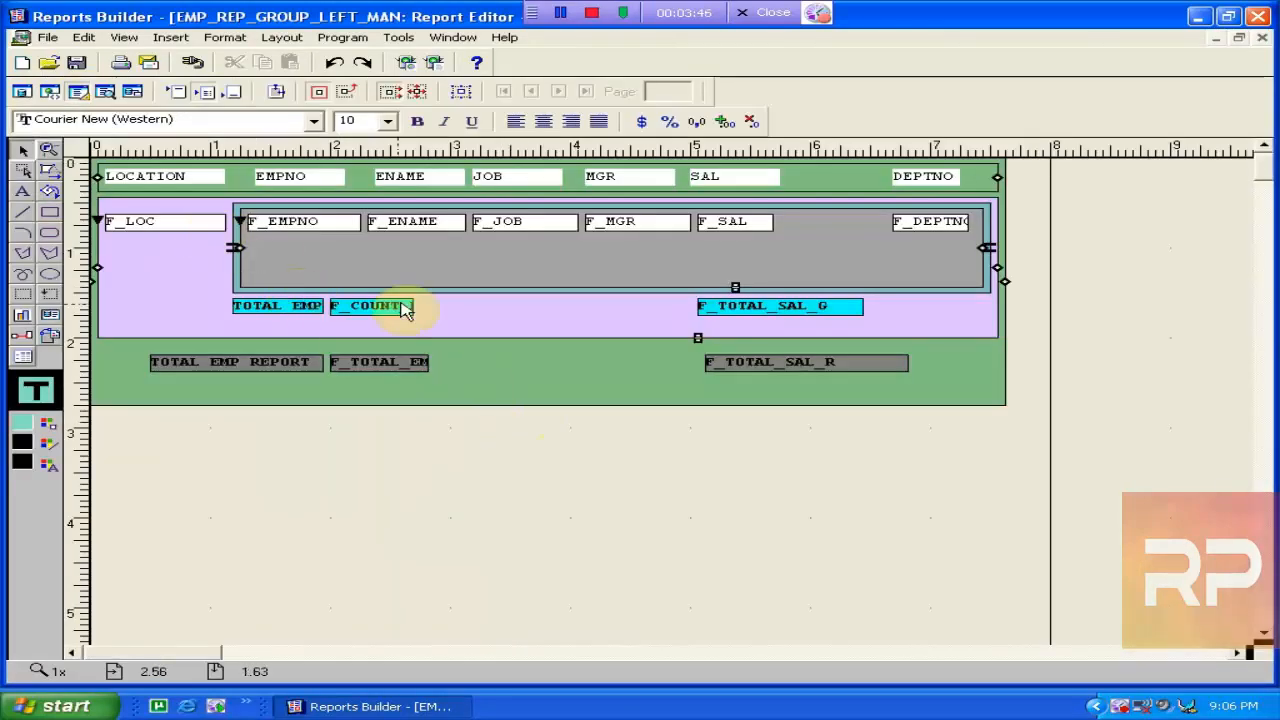
Rerun the paper layout, filtering on LOC with the = operator and SALES as the P Value
left_click(432, 64)
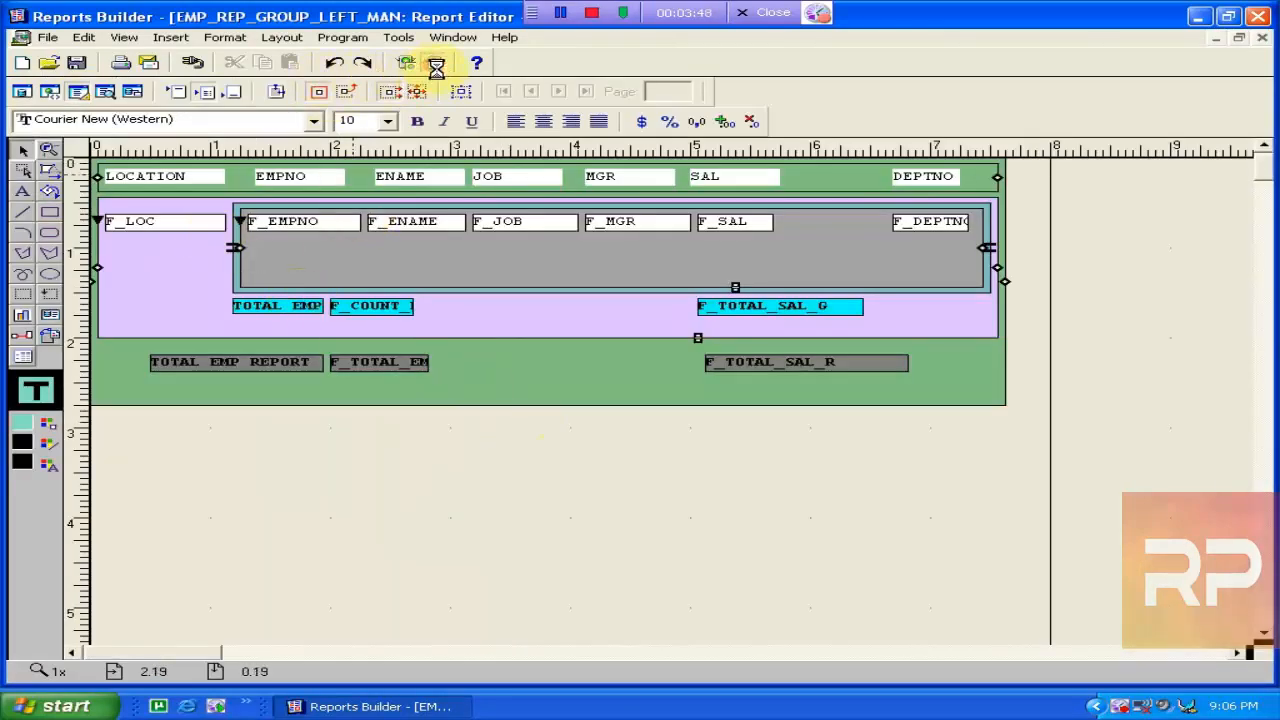
left_click(318, 246)
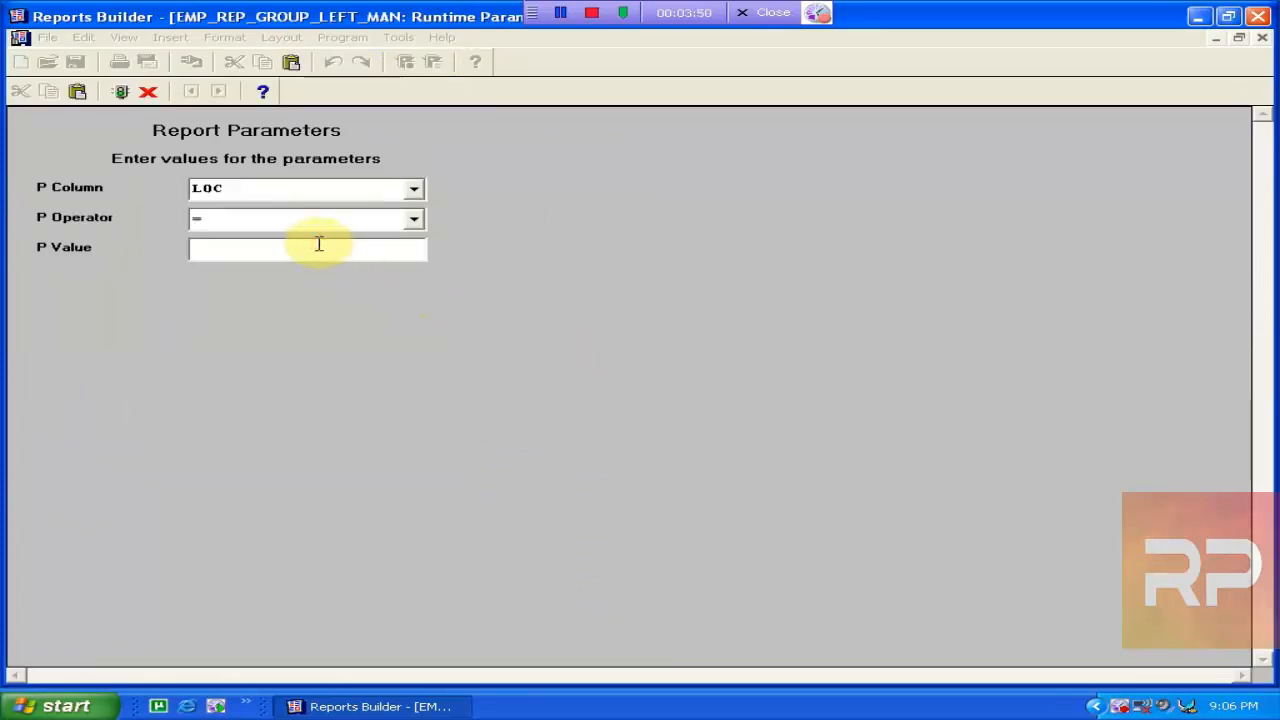
type("SAL")
key("Return")
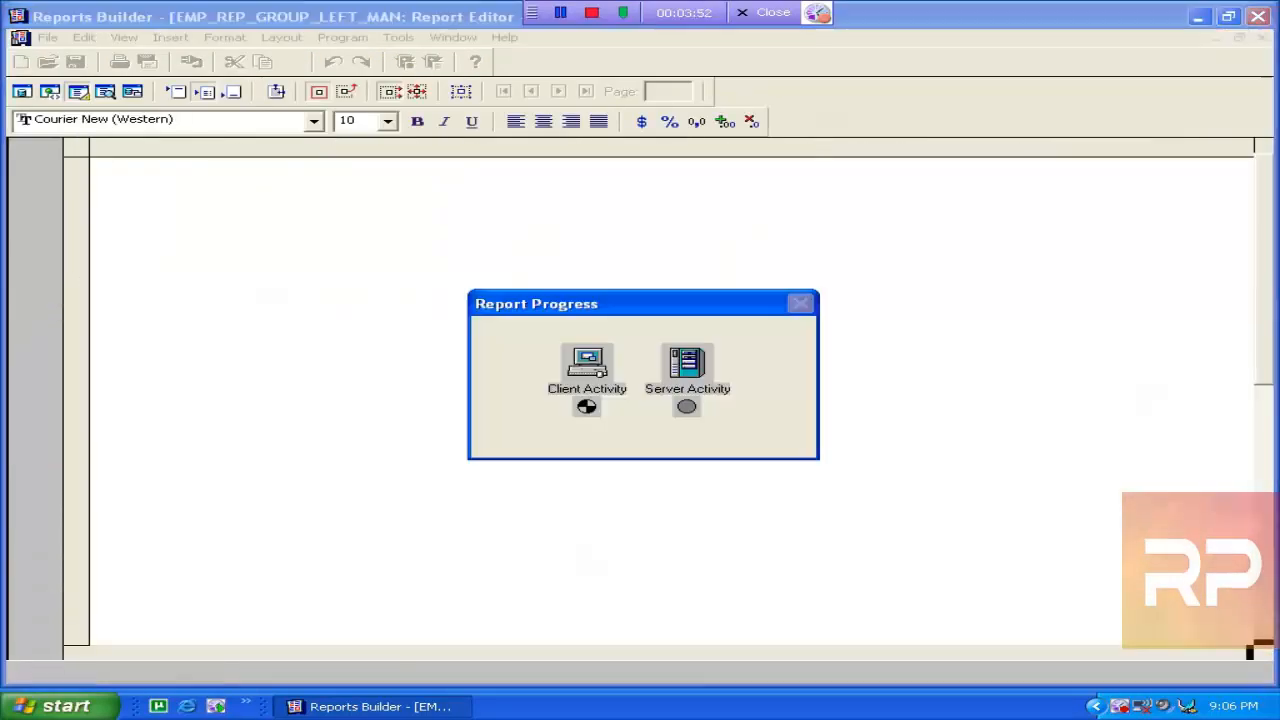
Change the source of the field beside MAX SAL EARNER LOC to P_VALUE in its properties
double_click(824, 571)
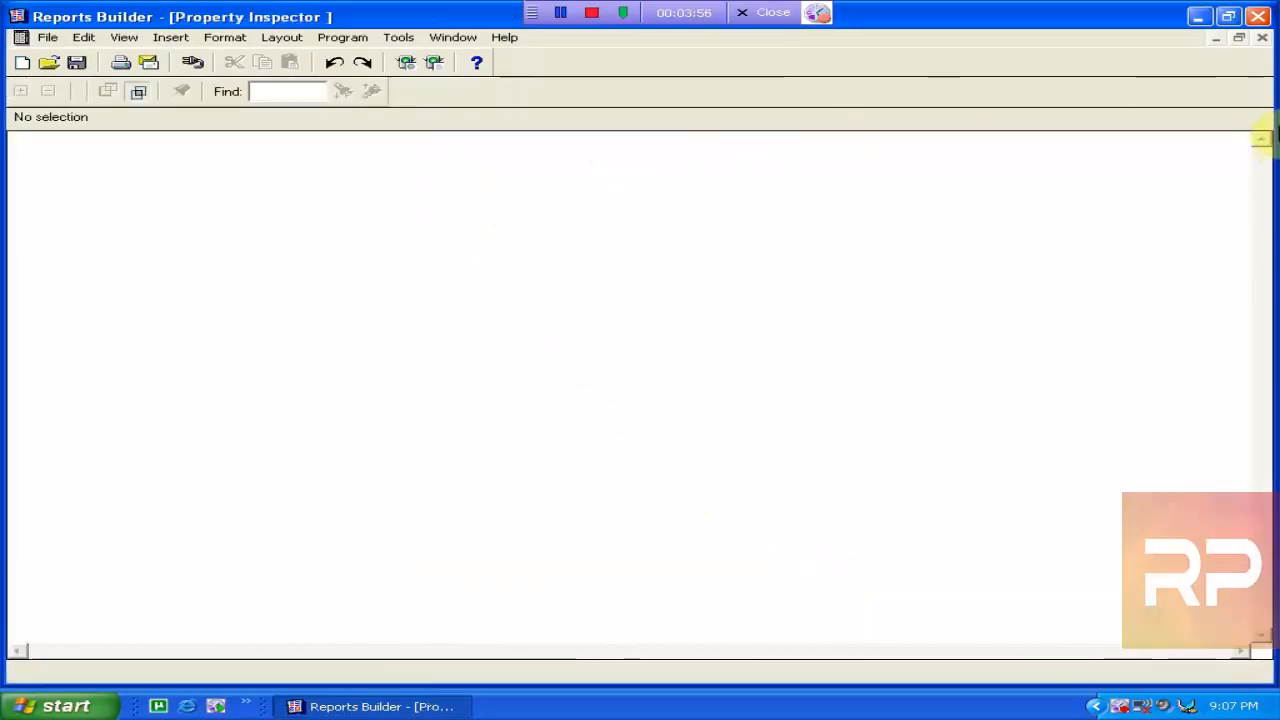
left_click(1262, 38)
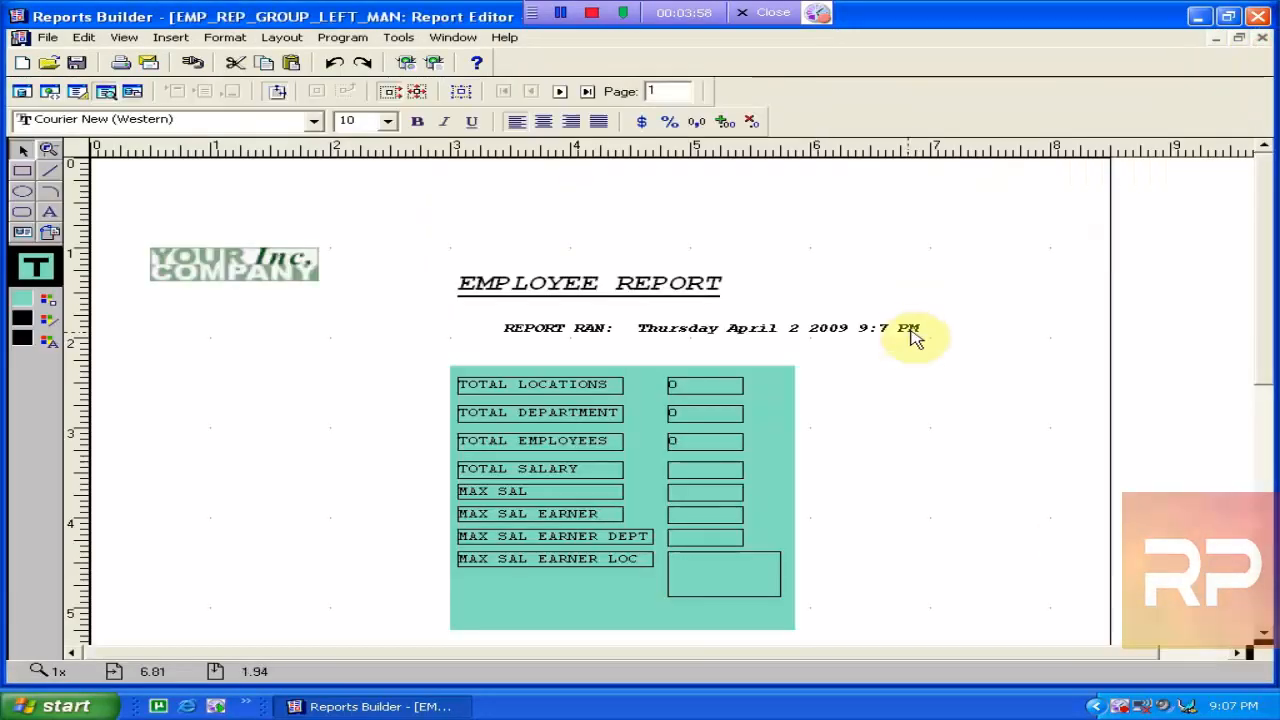
double_click(714, 592)
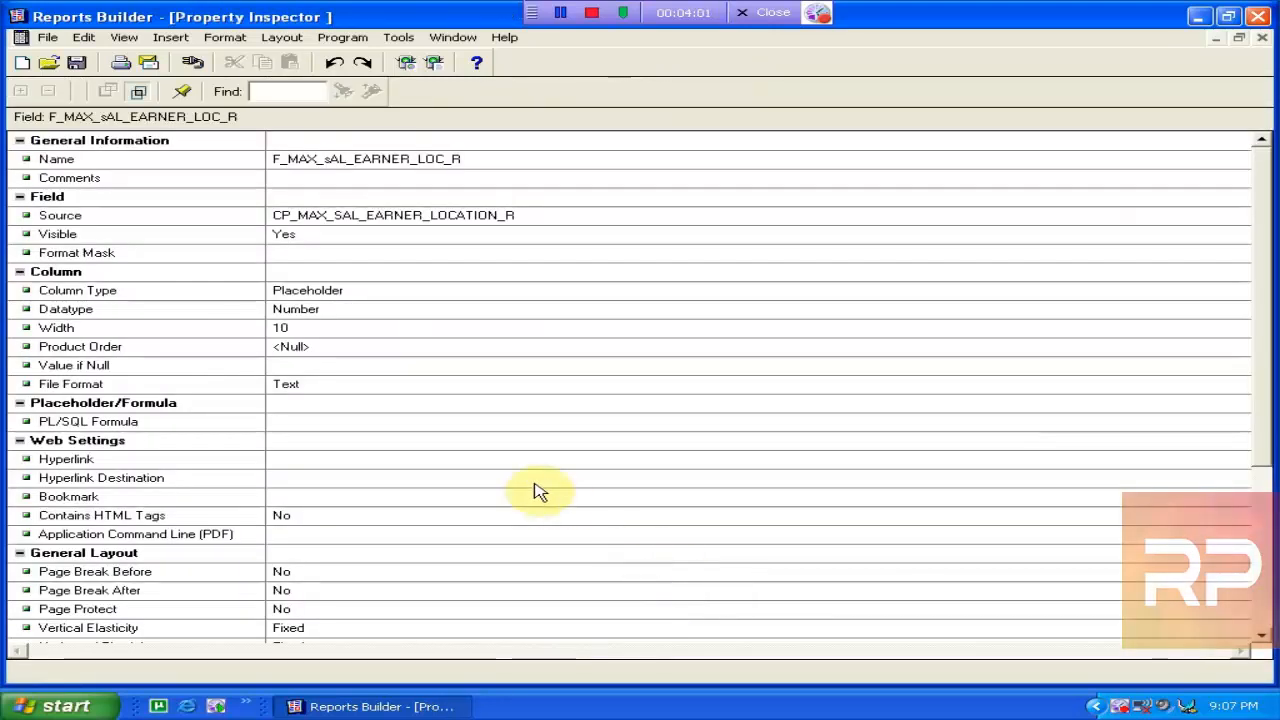
left_click(512, 222)
scroll(512, 222, "down", 3)
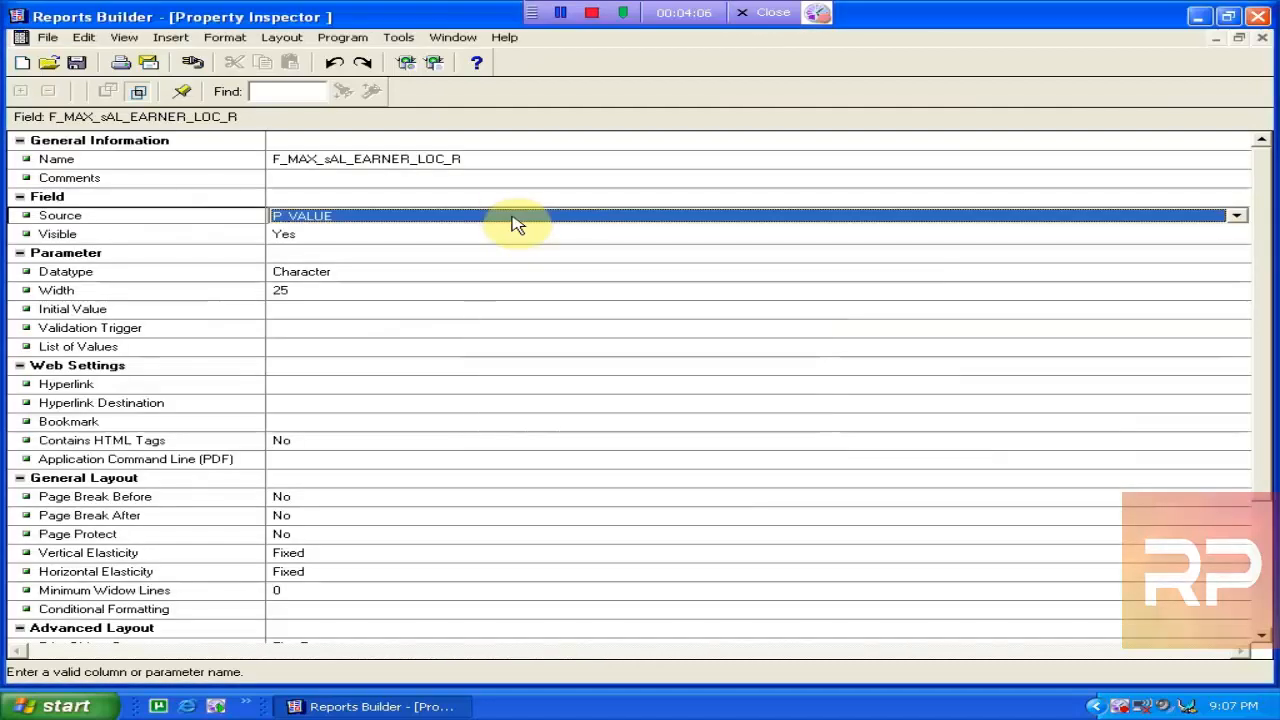
left_click(543, 195)
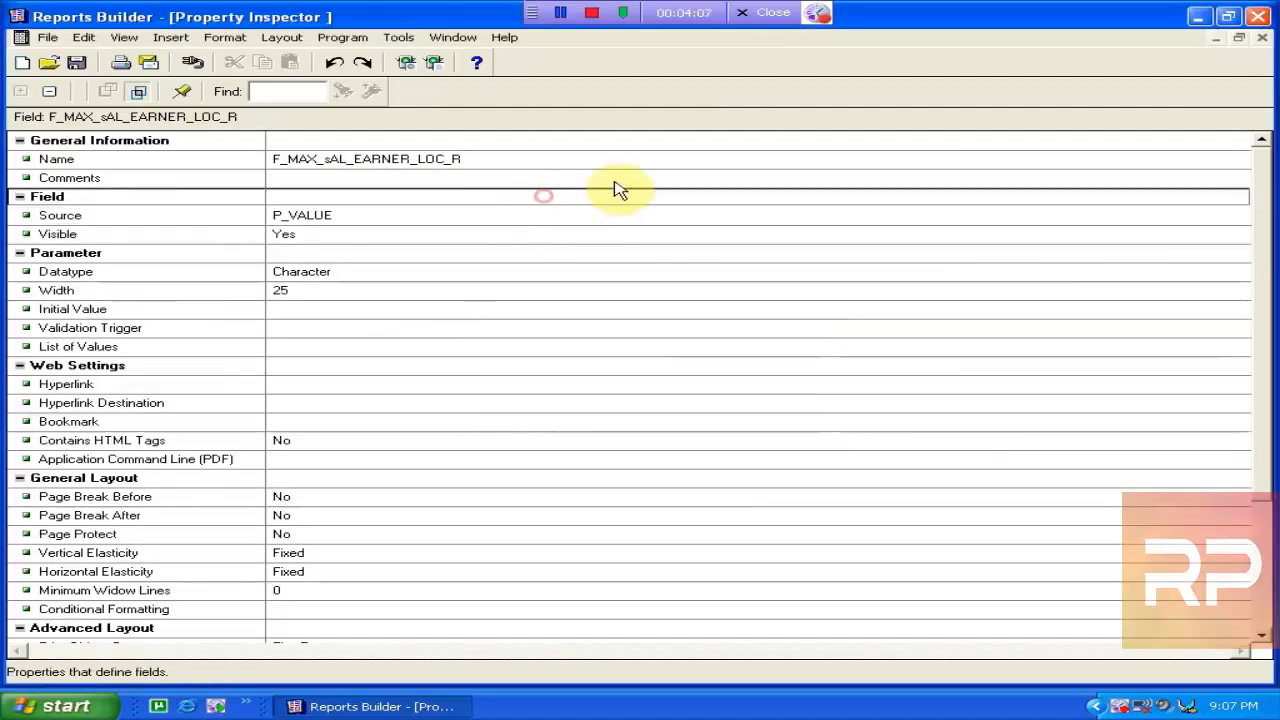
left_click(1263, 38)
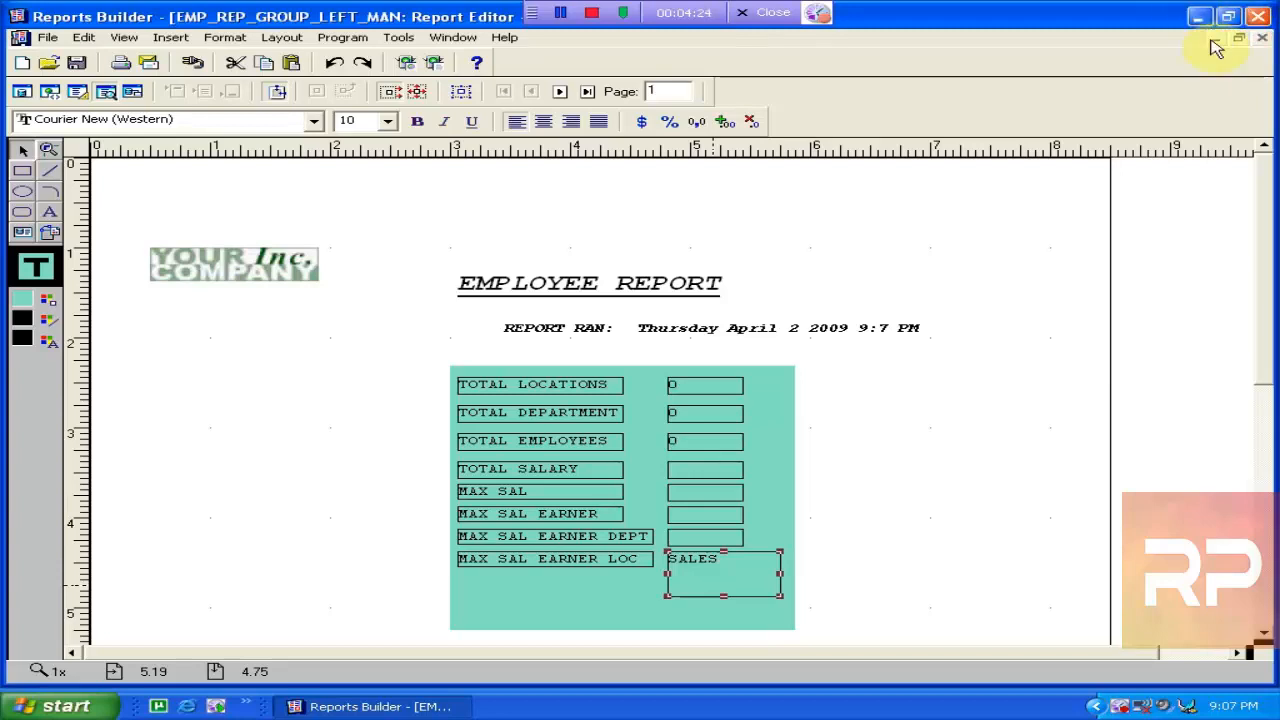
Return to the data model and check the PL/SQL formula of the CF_MAX_SAL_EARNER column
left_click(1262, 37)
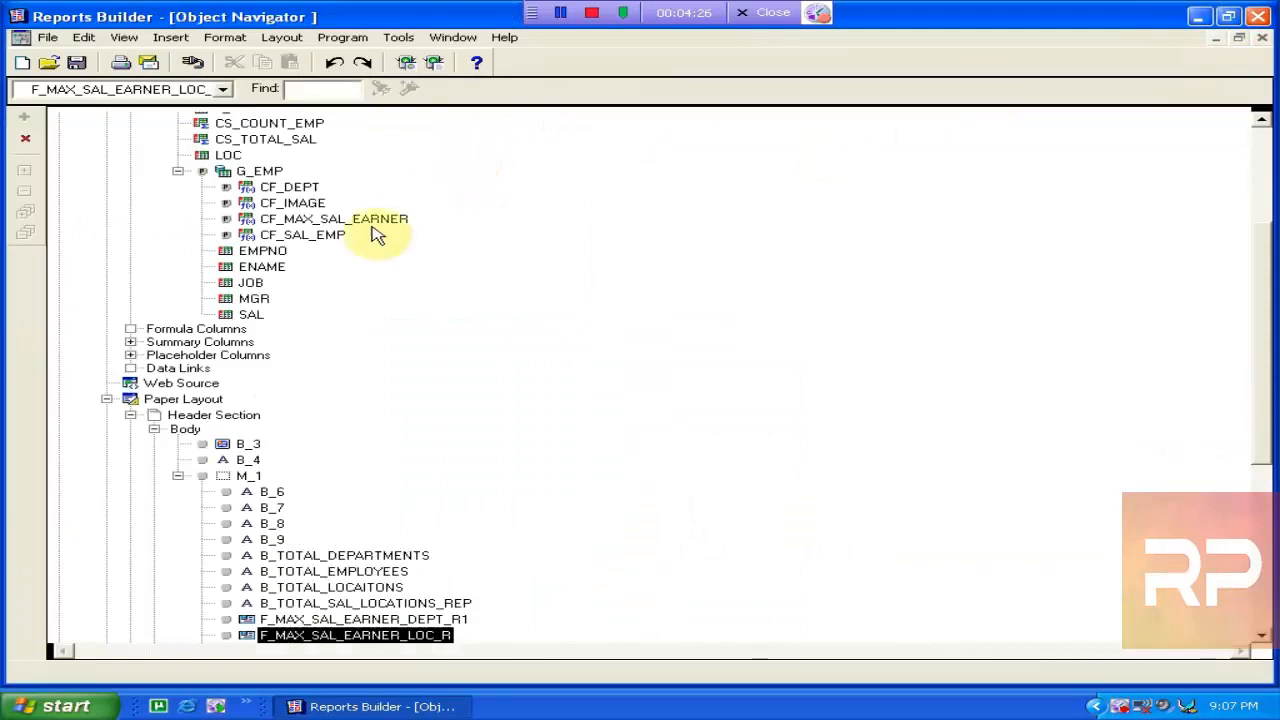
double_click(135, 398)
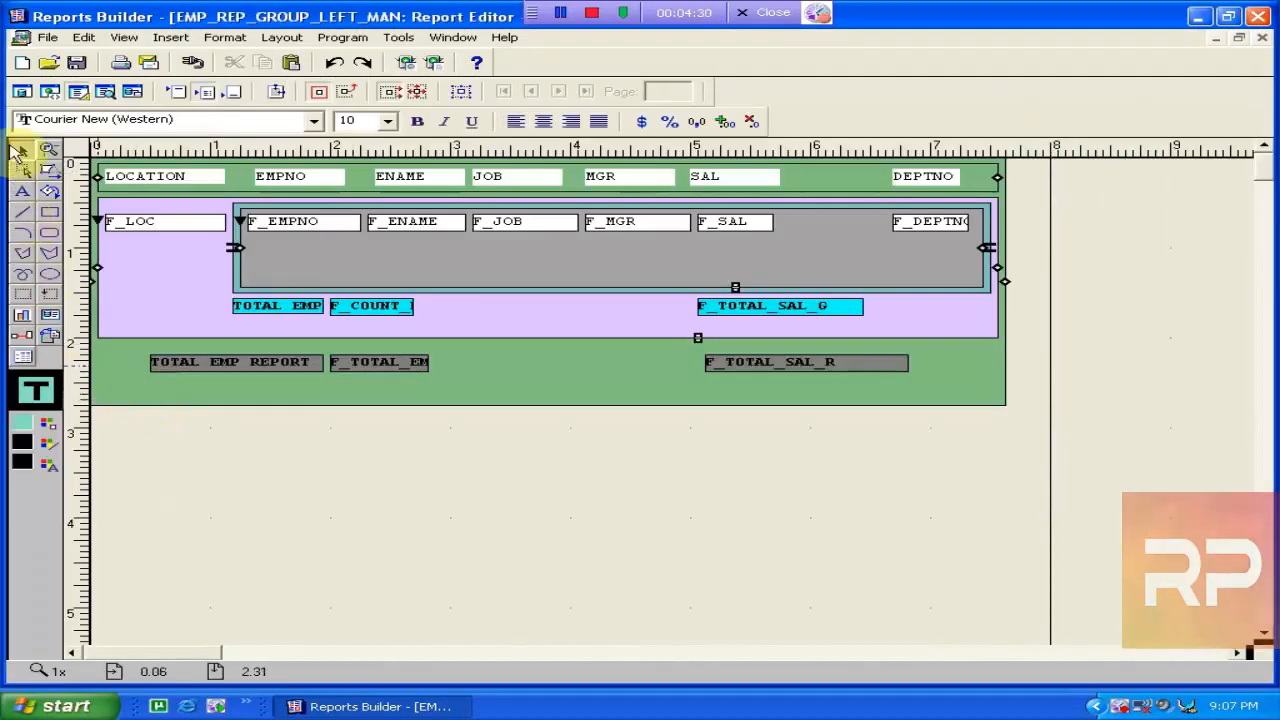
left_click(22, 91)
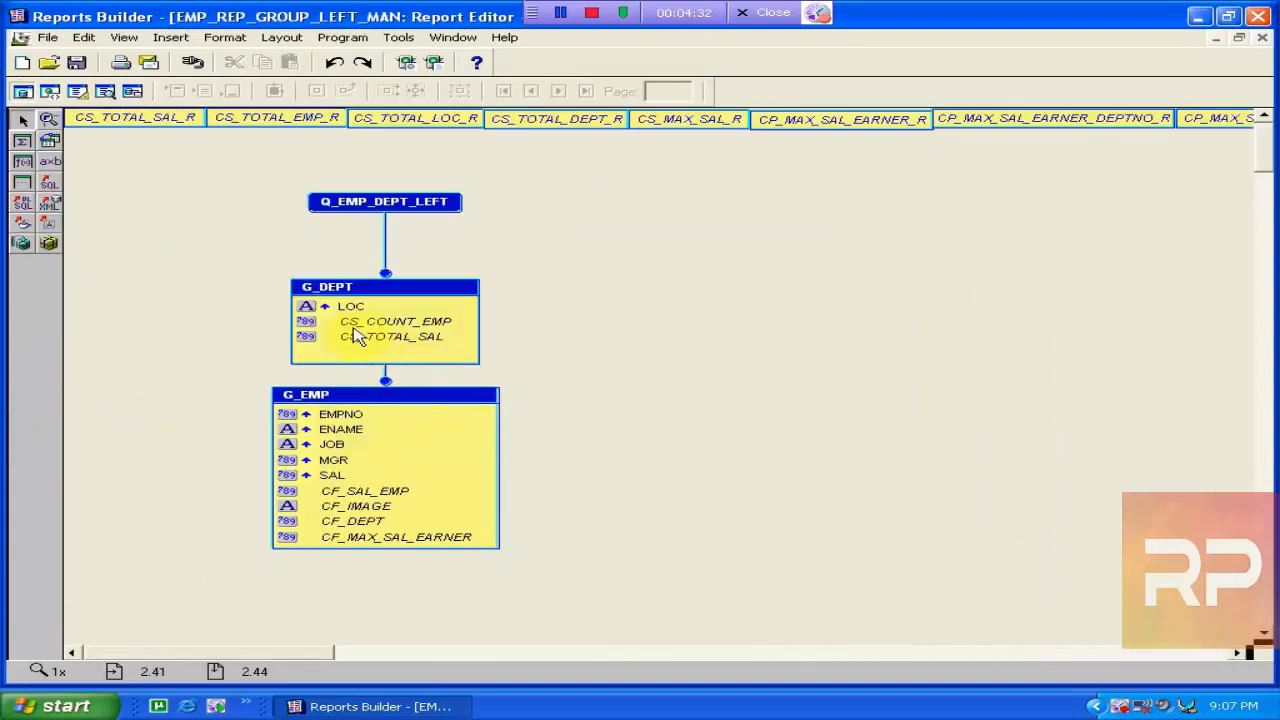
double_click(358, 537)
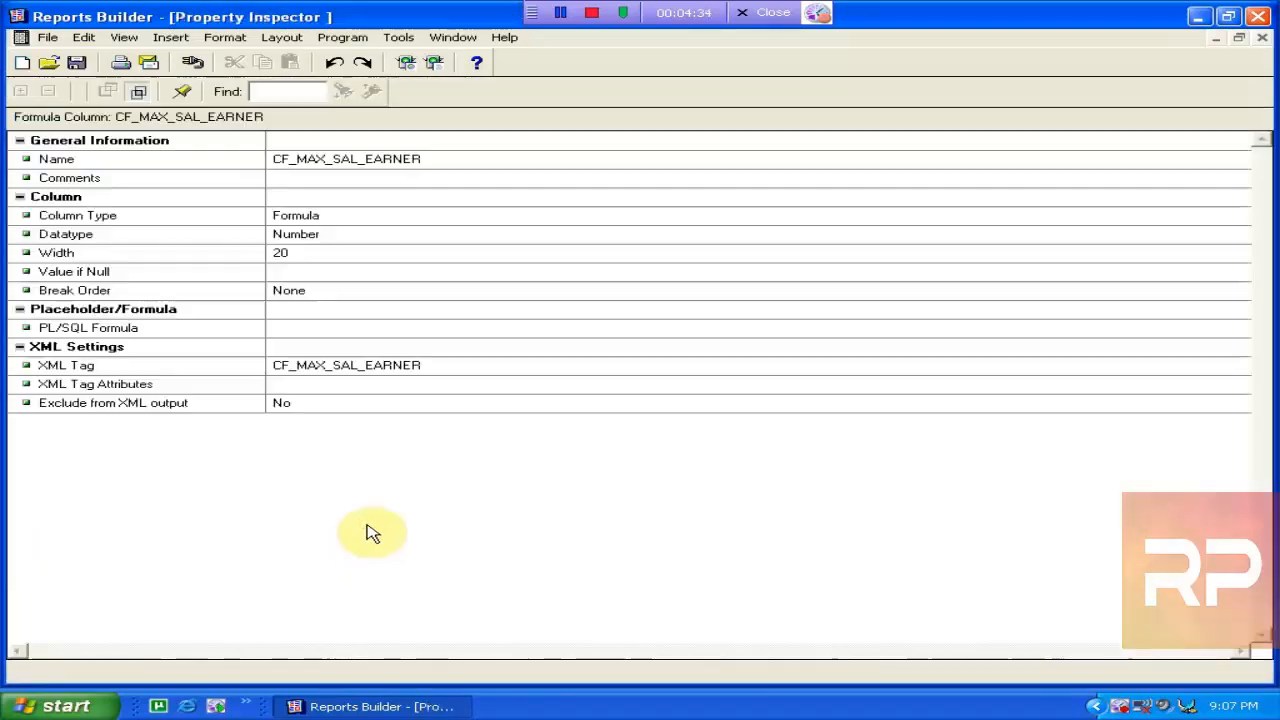
left_click(393, 332)
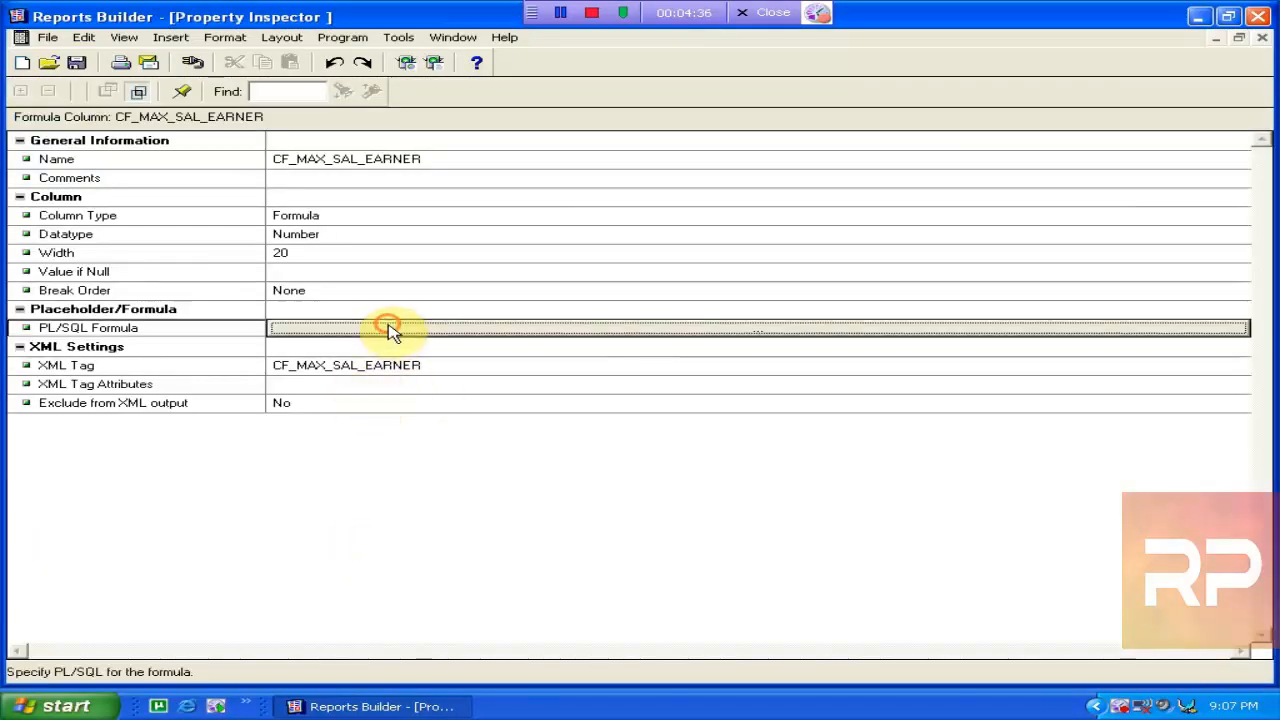
left_click(393, 332)
left_click(467, 224)
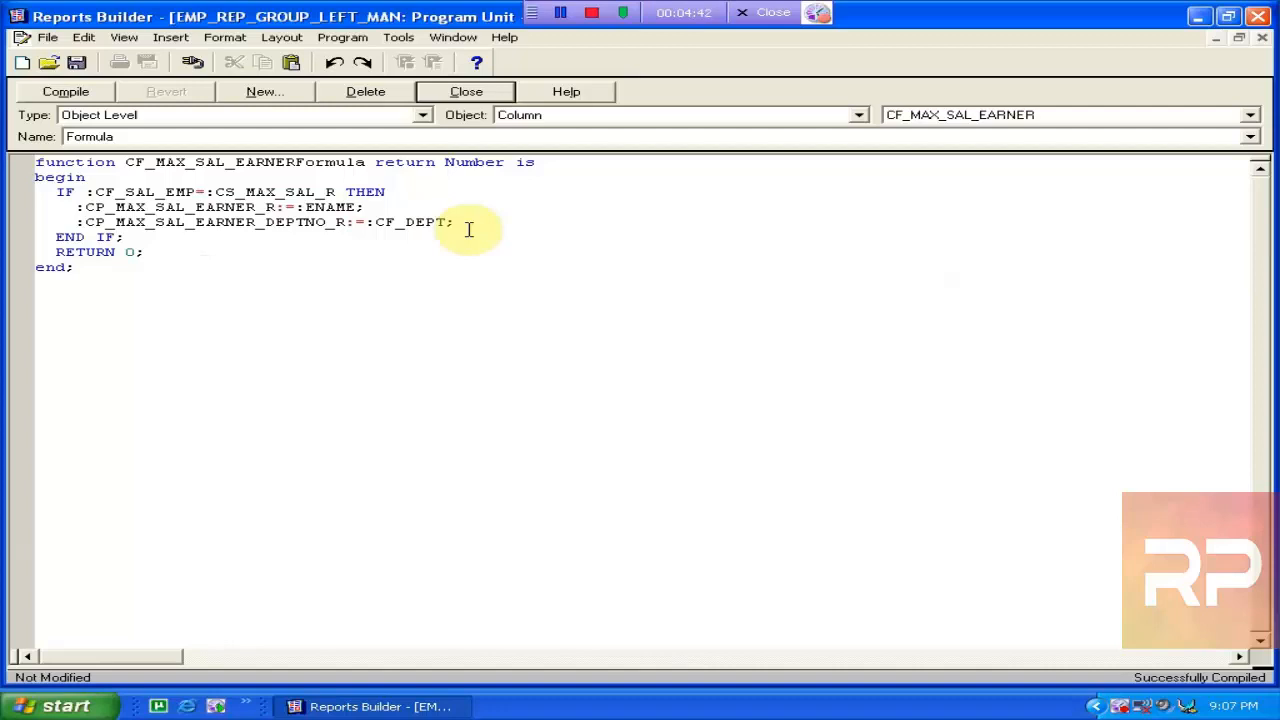
left_click(466, 92)
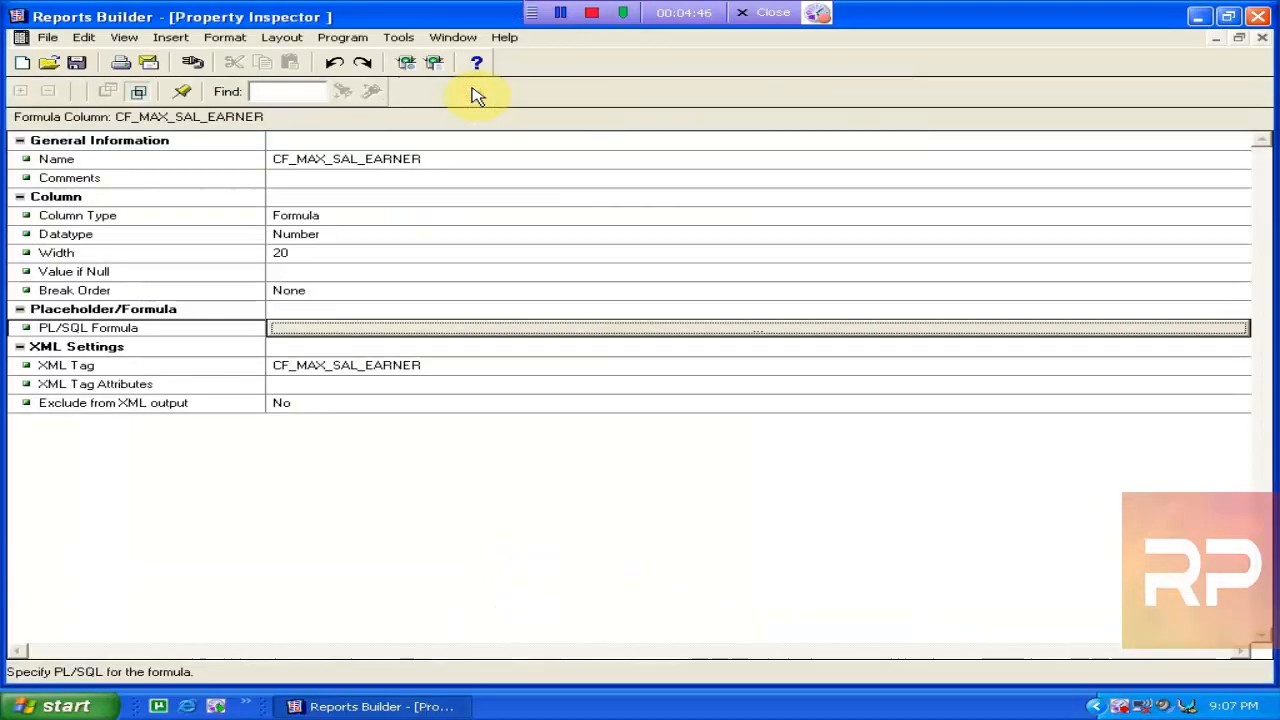
left_click(700, 343)
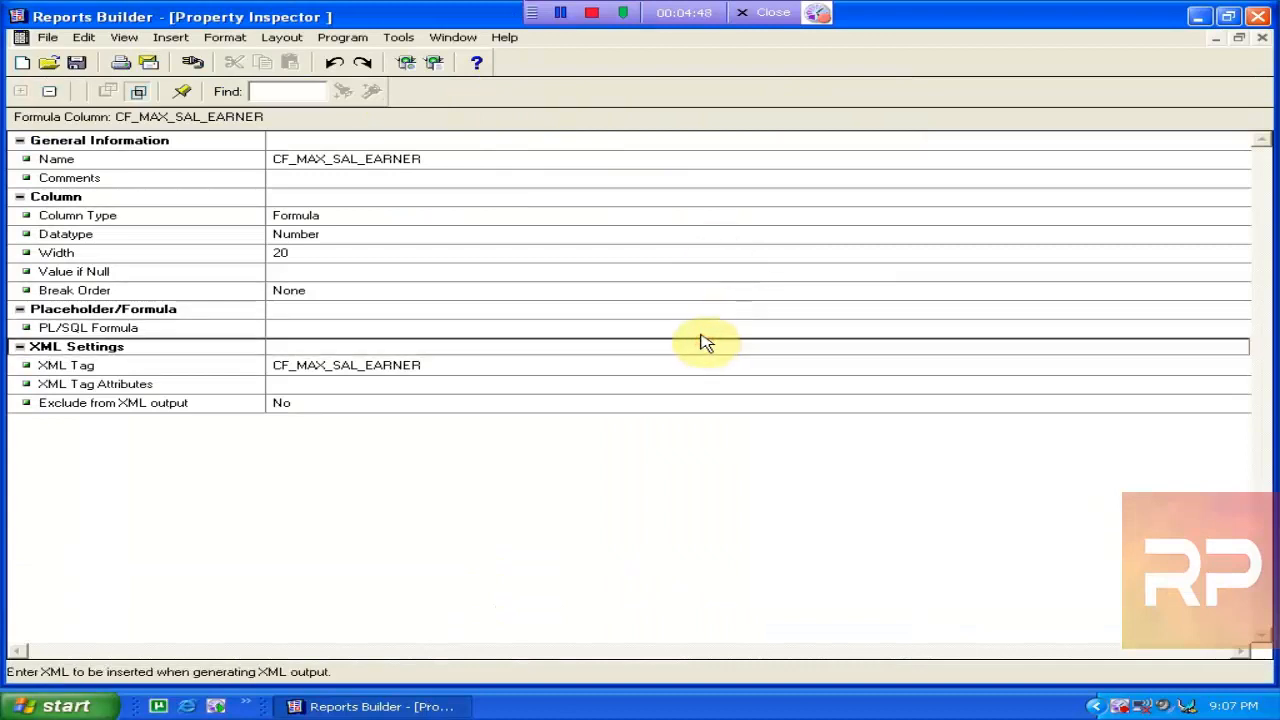
Add SRW.MESSAGE(111,'TEST TEST'); as the first line inside the IF block of the CF_MAX_SAL_EARNER formula, compile it and close the editor
double_click(696, 330)
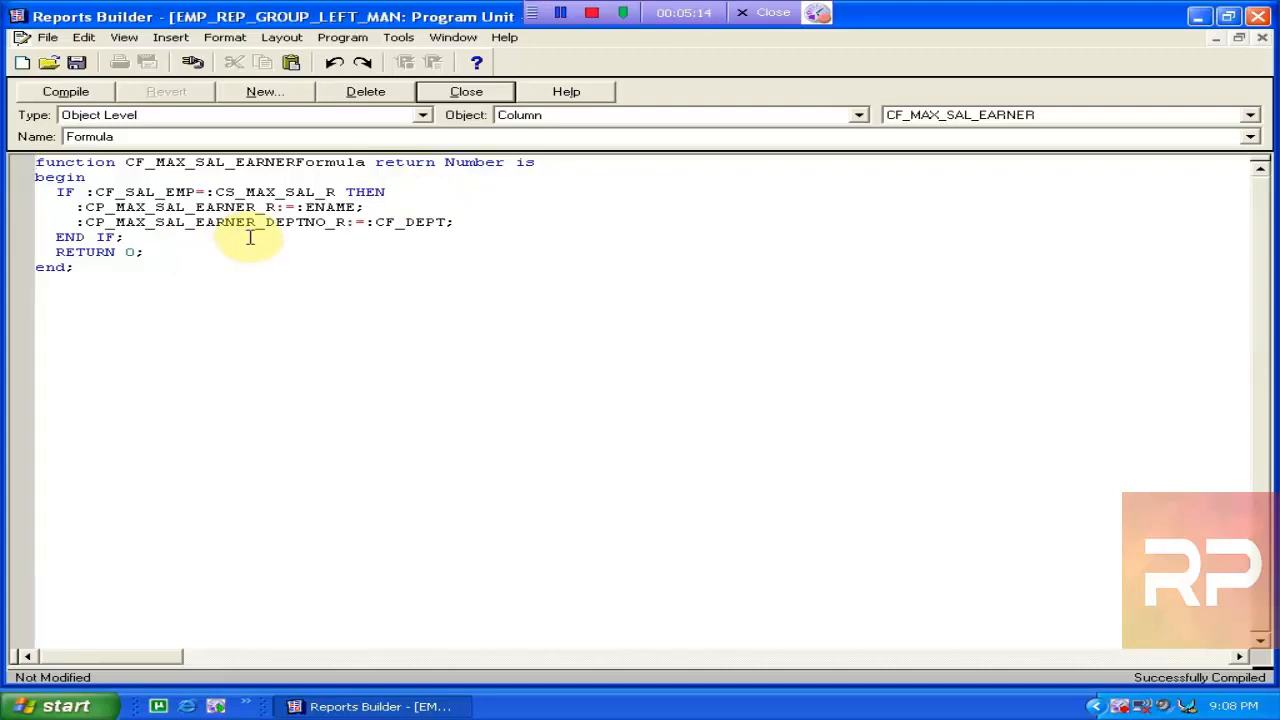
left_click(408, 187)
key("Return")
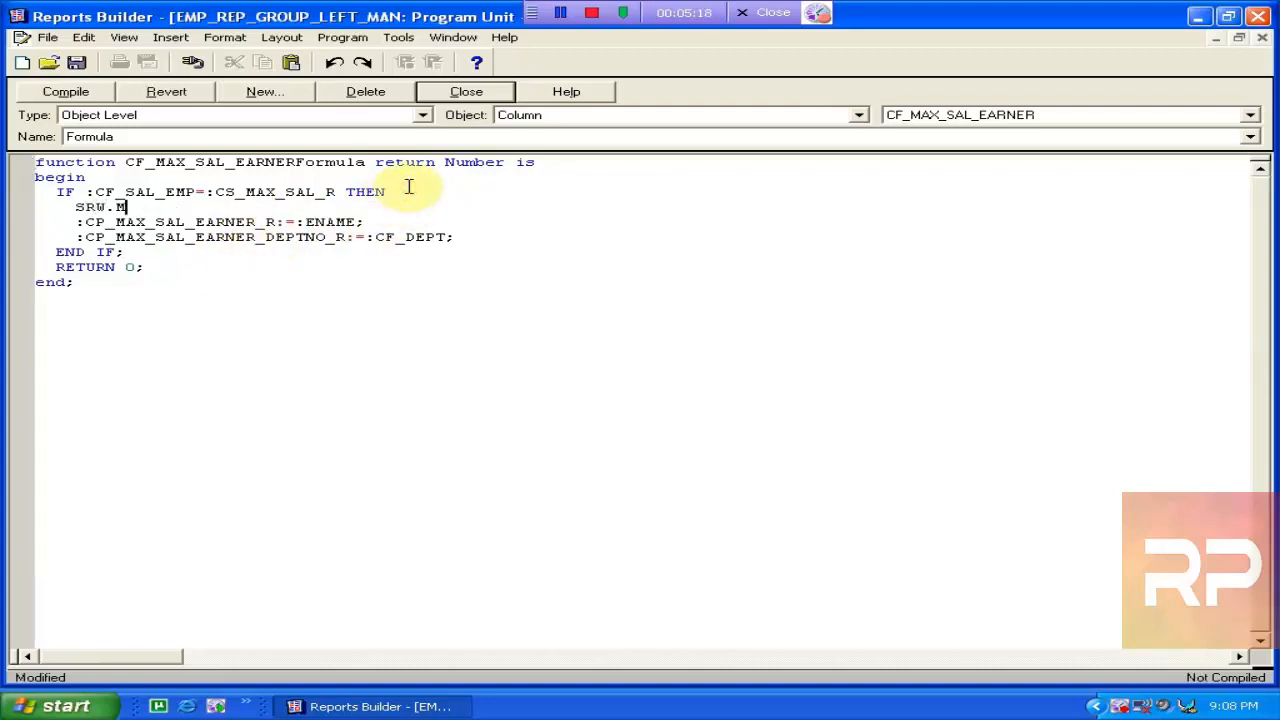
type("SRW.MESSAGE('")
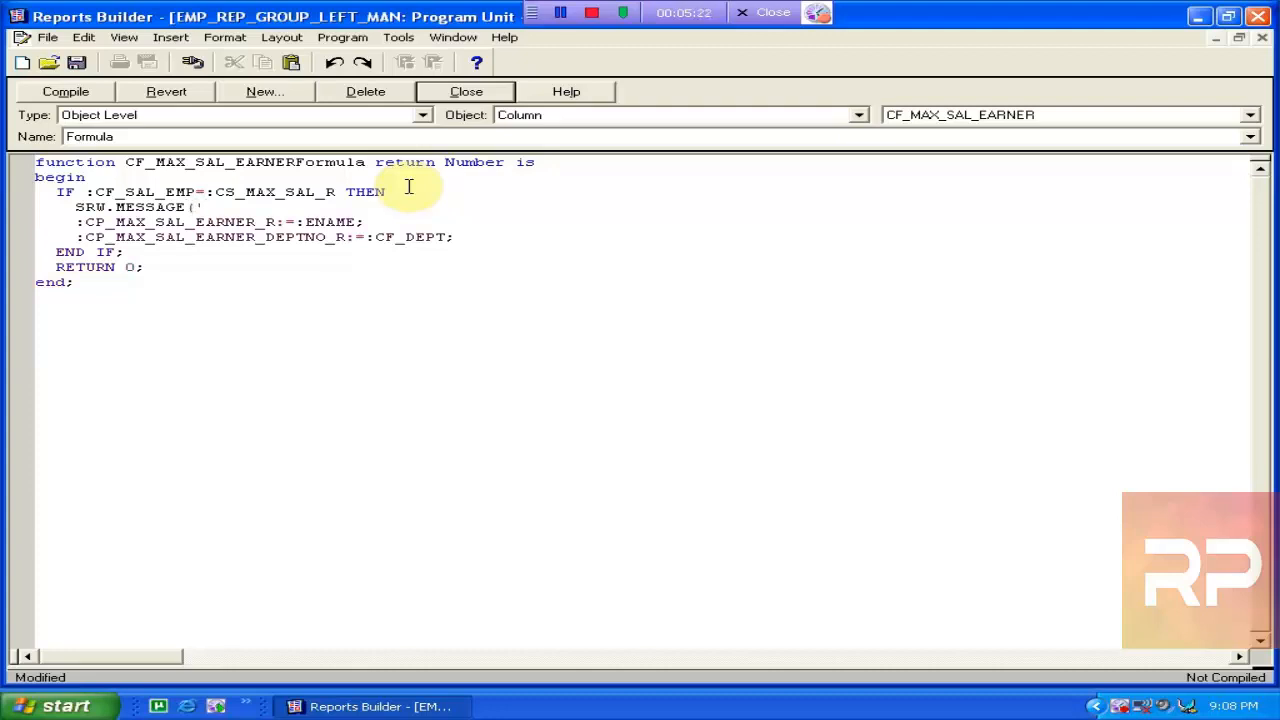
type("11,'TEST TEST');")
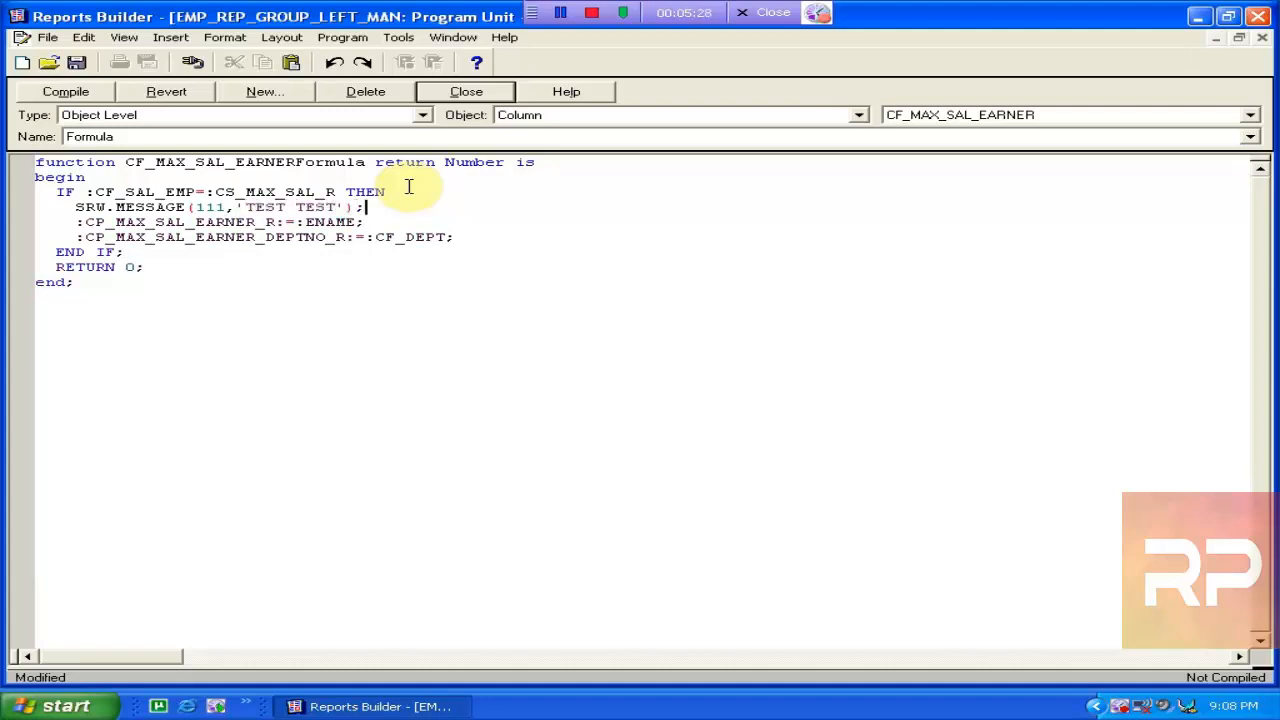
left_click(75, 91)
left_click(450, 97)
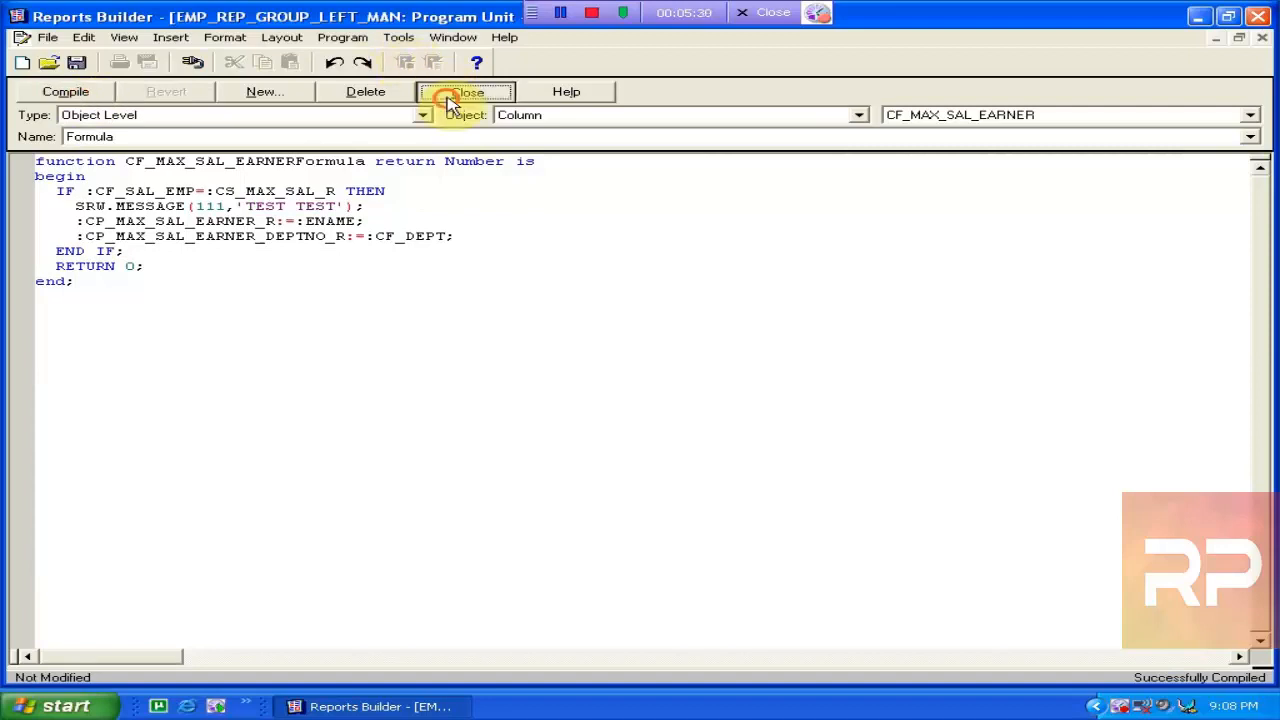
Run the paper layout for LOC = SALES to test the message, and close the preview and the column's properties
left_click(434, 63)
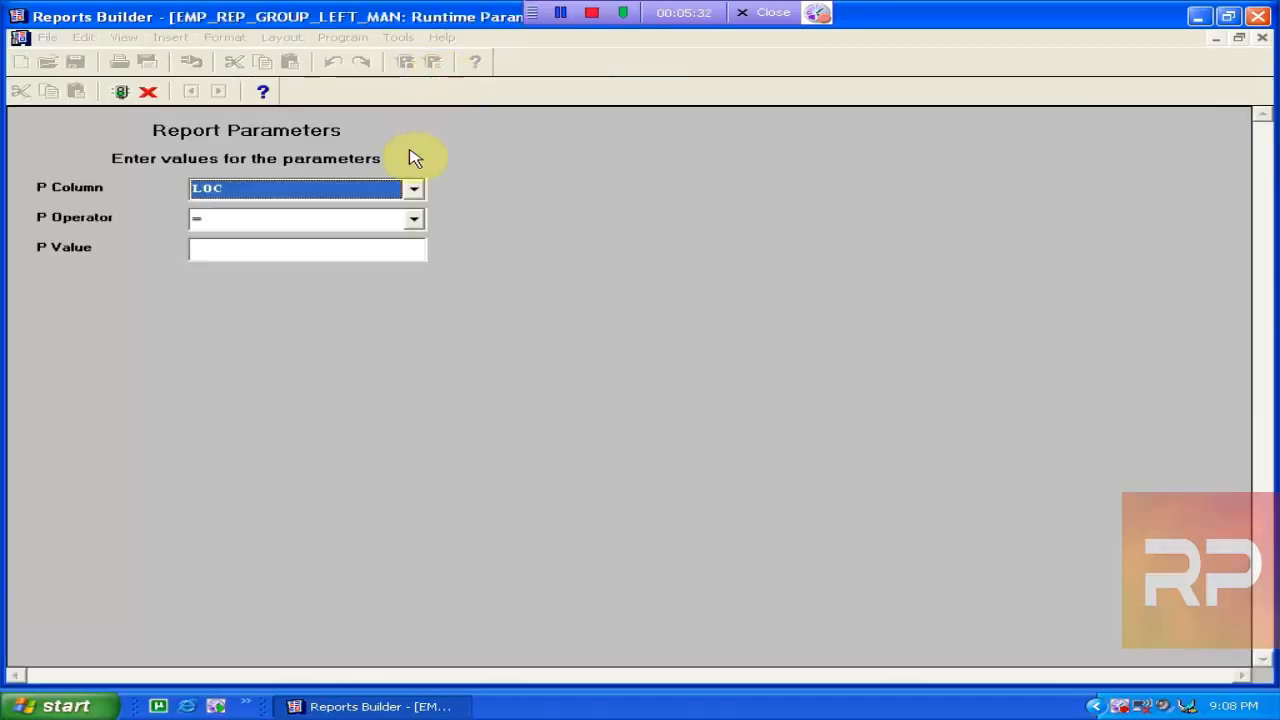
left_click(309, 249)
type("SALES")
key("Return")
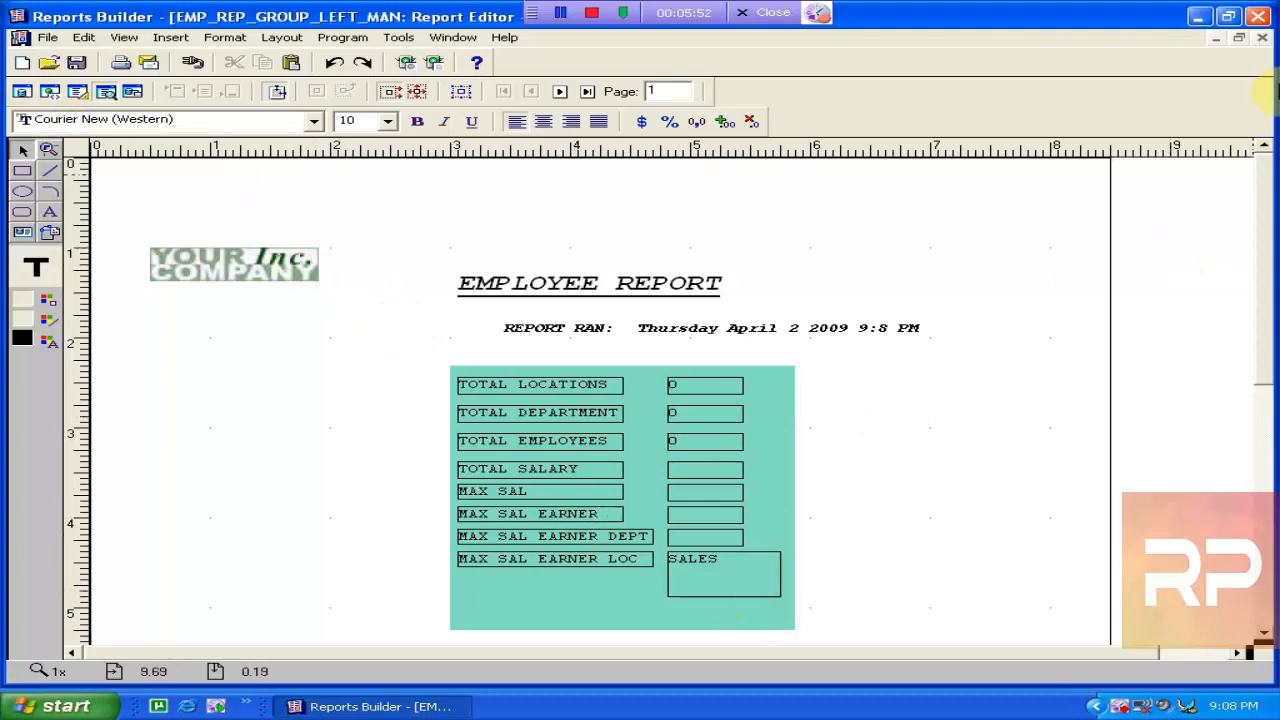
left_click(1263, 38)
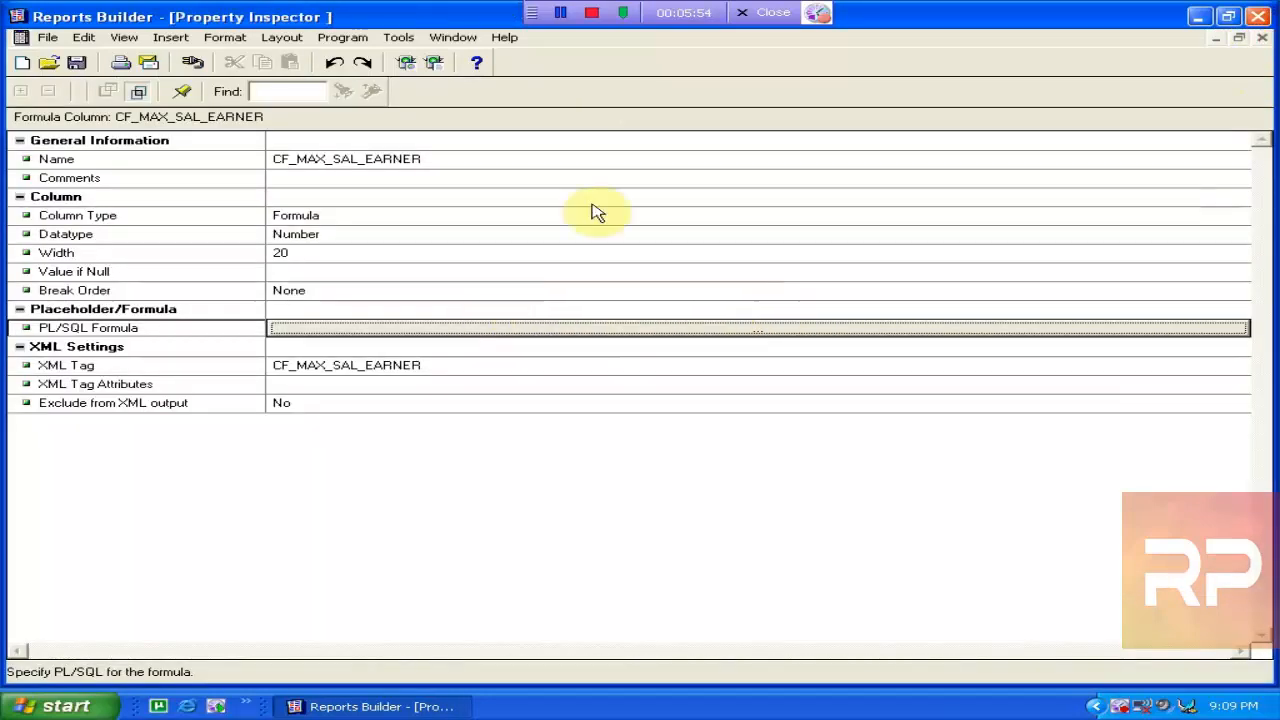
left_click(1263, 38)
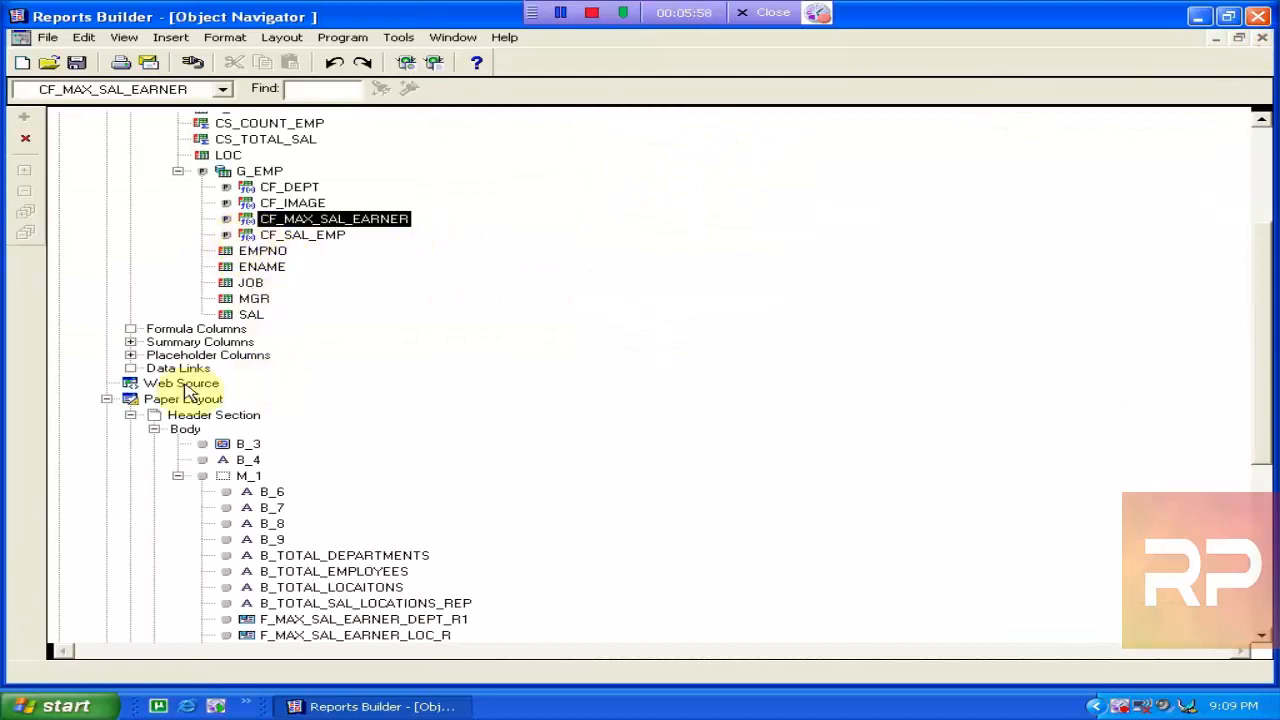
Reopen the CF_MAX_SAL_EARNER formula from the data model and copy the SRW.MESSAGE line to just below begin
double_click(131, 400)
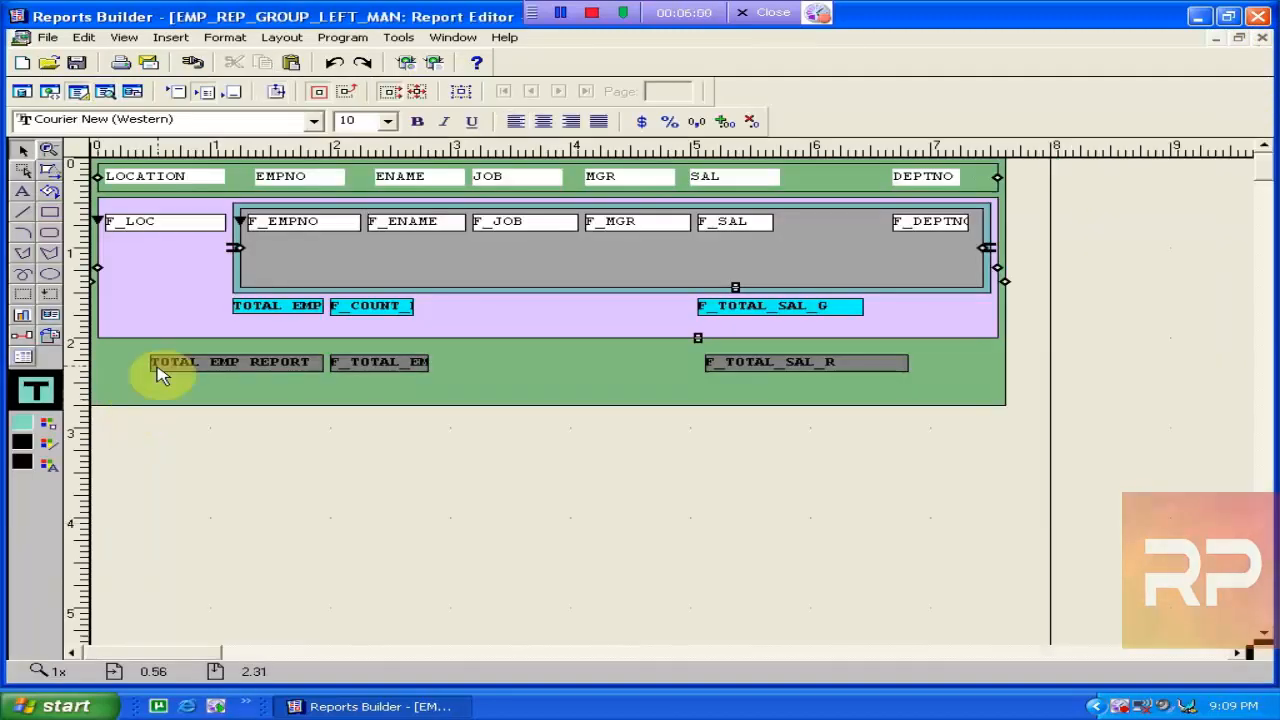
left_click(24, 92)
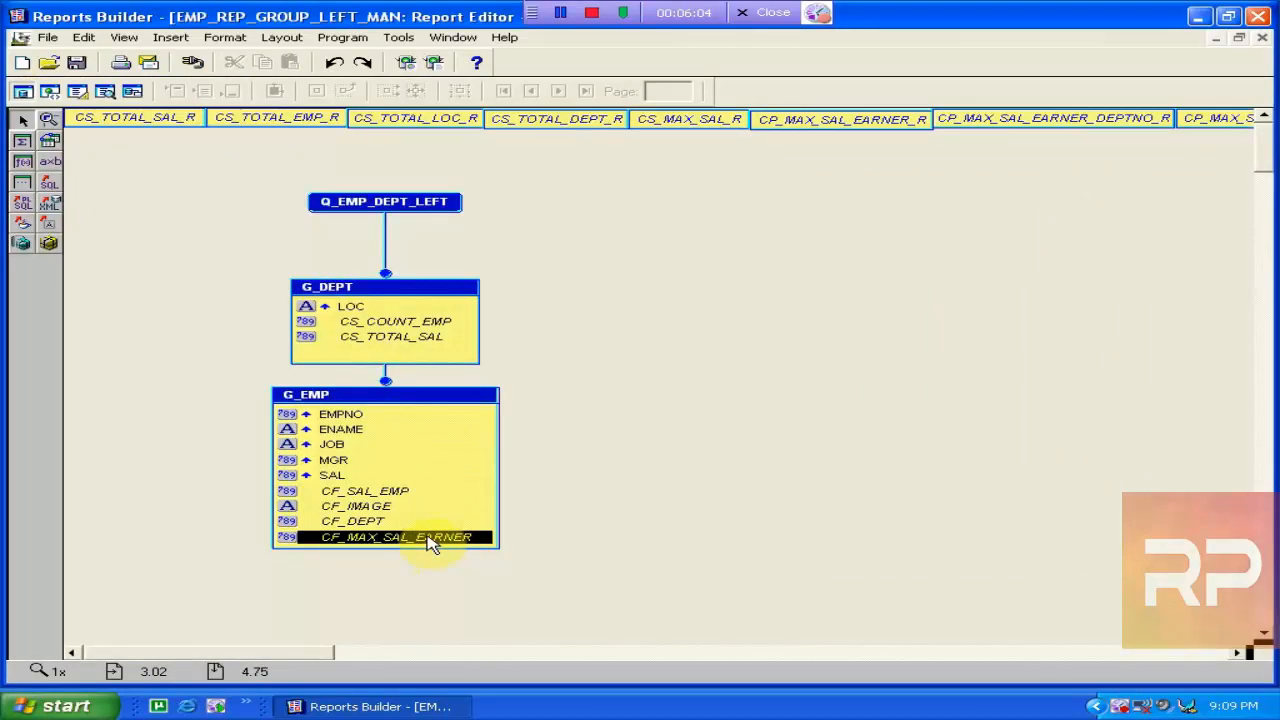
double_click(428, 538)
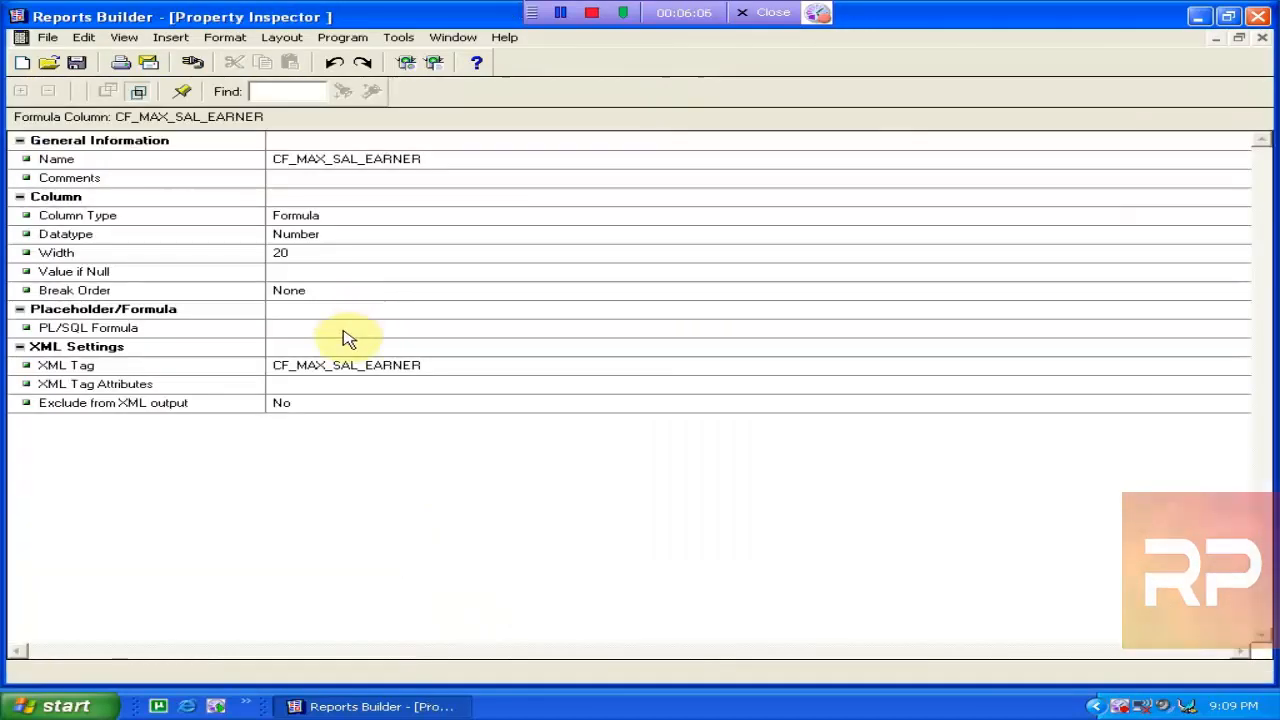
left_click(346, 327)
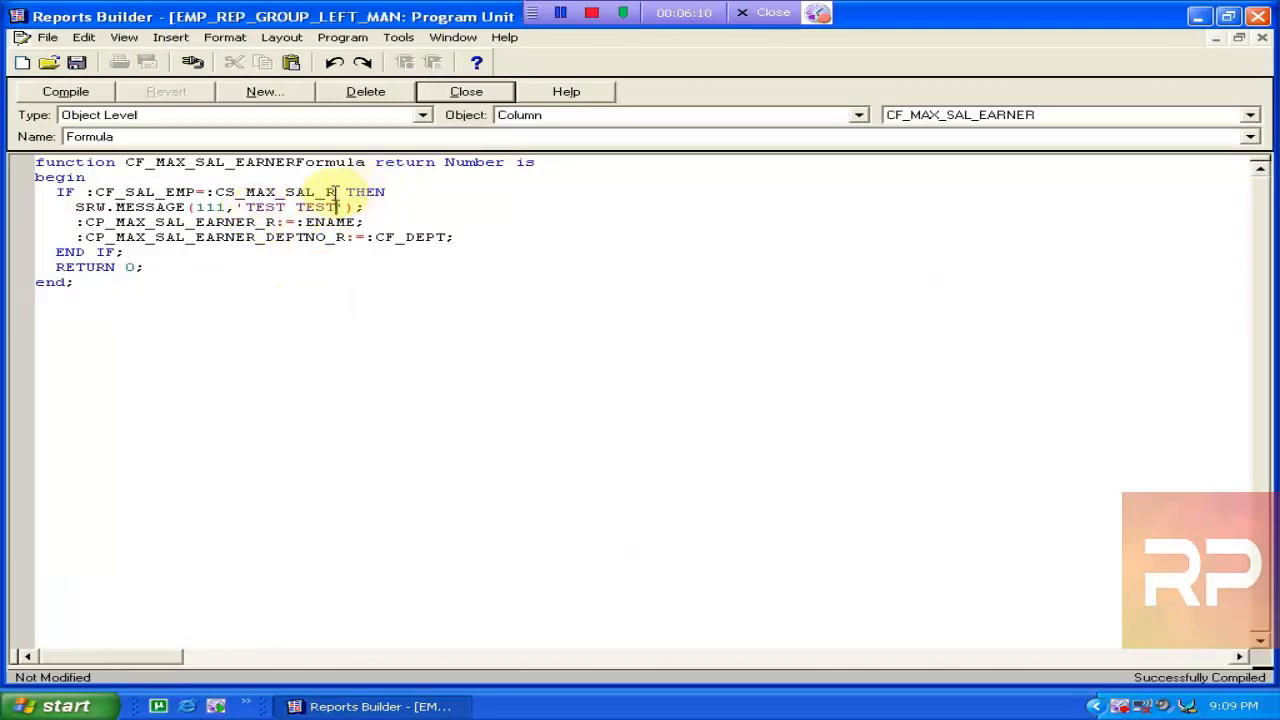
left_click_drag(368, 207, 78, 218)
key("ctrl+c")
left_click(114, 177)
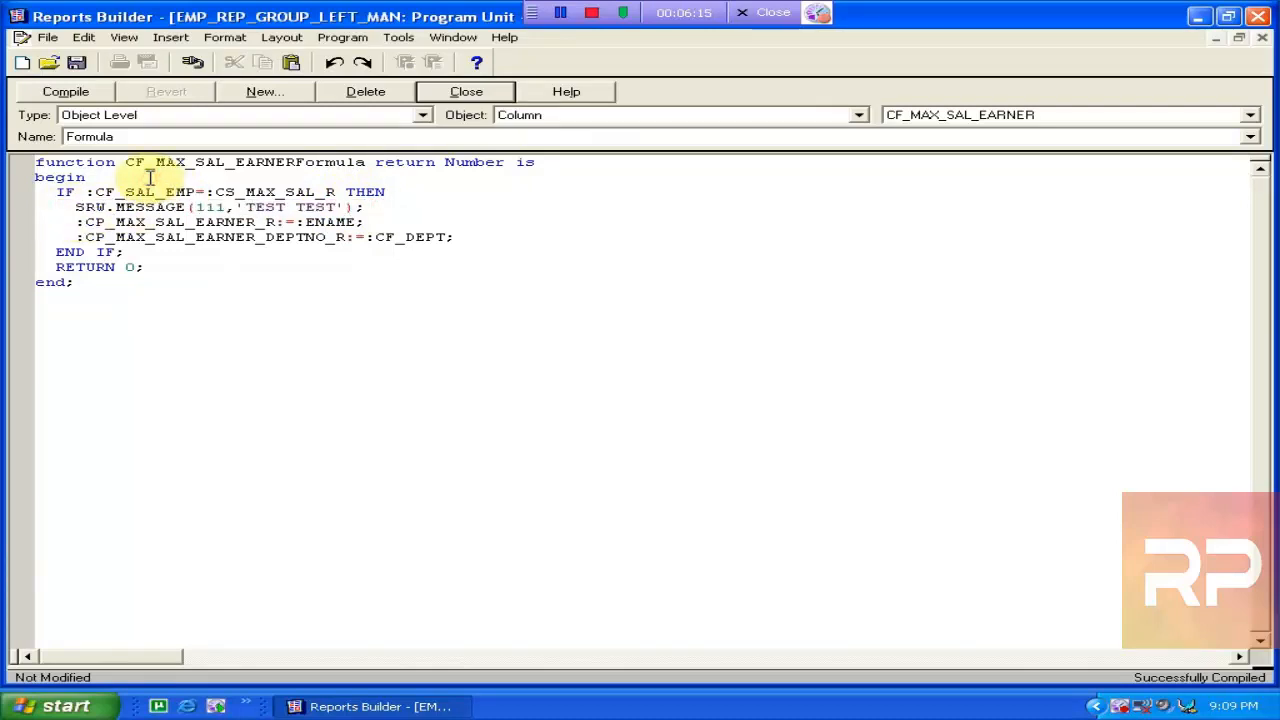
key("Return")
key("ctrl+v")
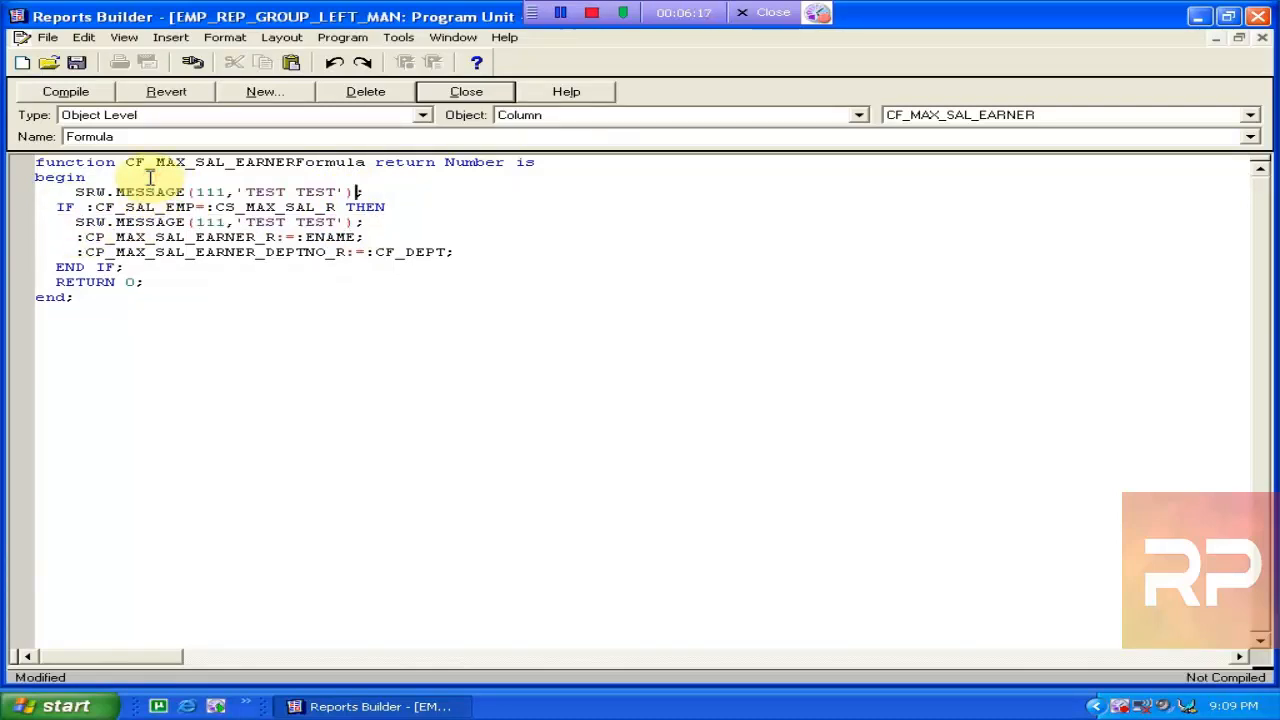
Replace the copied message's text with :CF_SAL_EMP||' '||:CS_MAX_SAL_R, compile the formula and close the editor
key("BackSpace")
key("BackSpace")
key("BackSpace")
key("BackSpace")
key("BackSpace")
key("BackSpace")
key("BackSpace")
key("BackSpace")
key("BackSpace")
key("BackSpace")
key("BackSpace")
type(":CF_SAL_EMP||'  '||:CS_MAX")
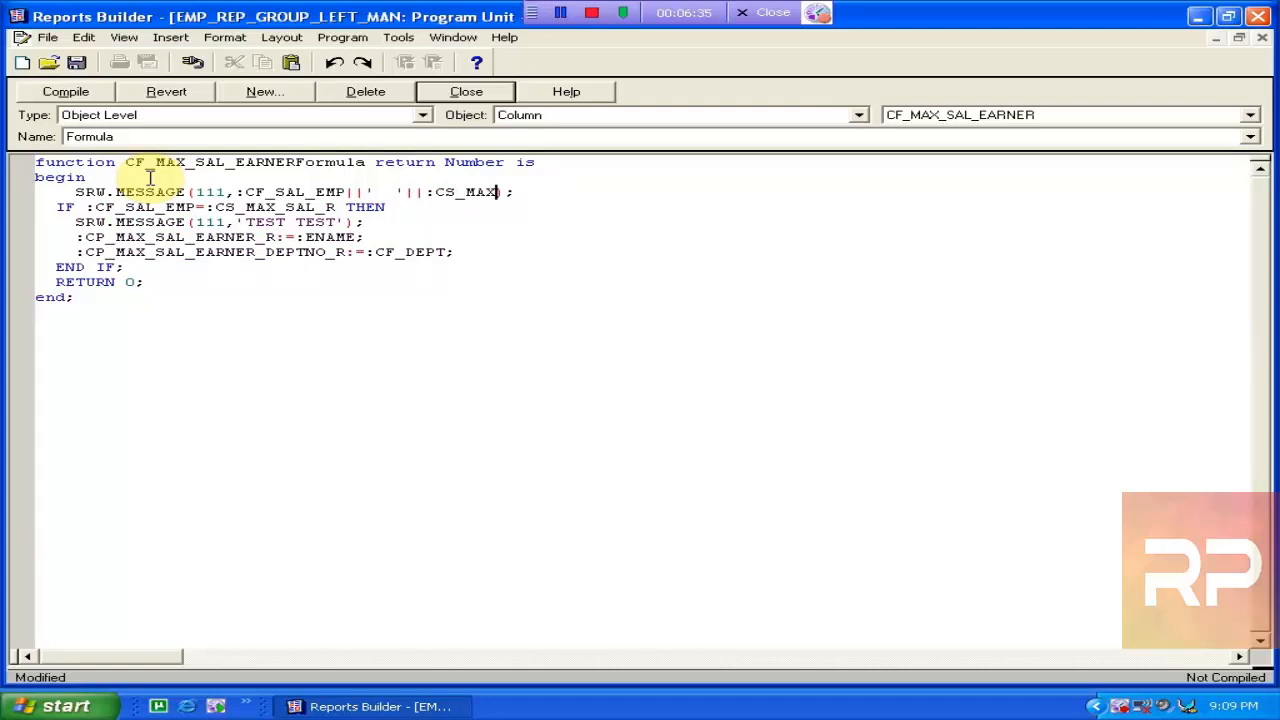
type("_SAL_R")
left_click(60, 92)
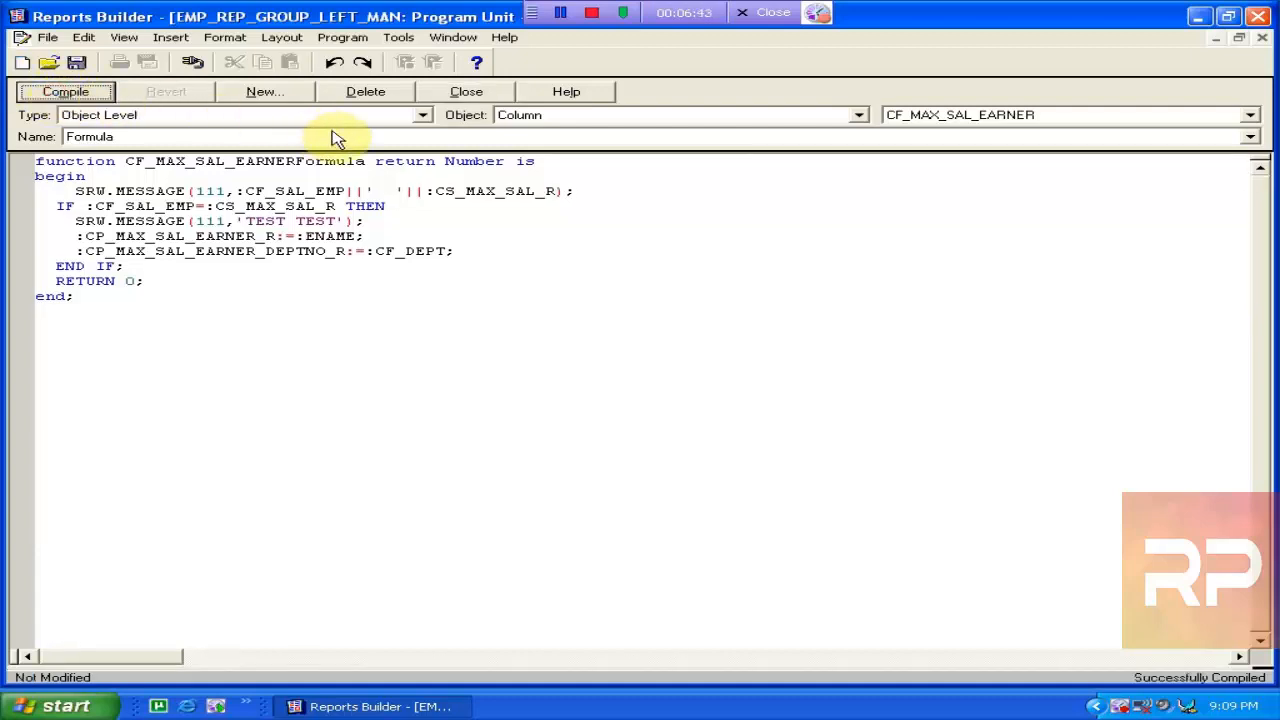
left_click(455, 98)
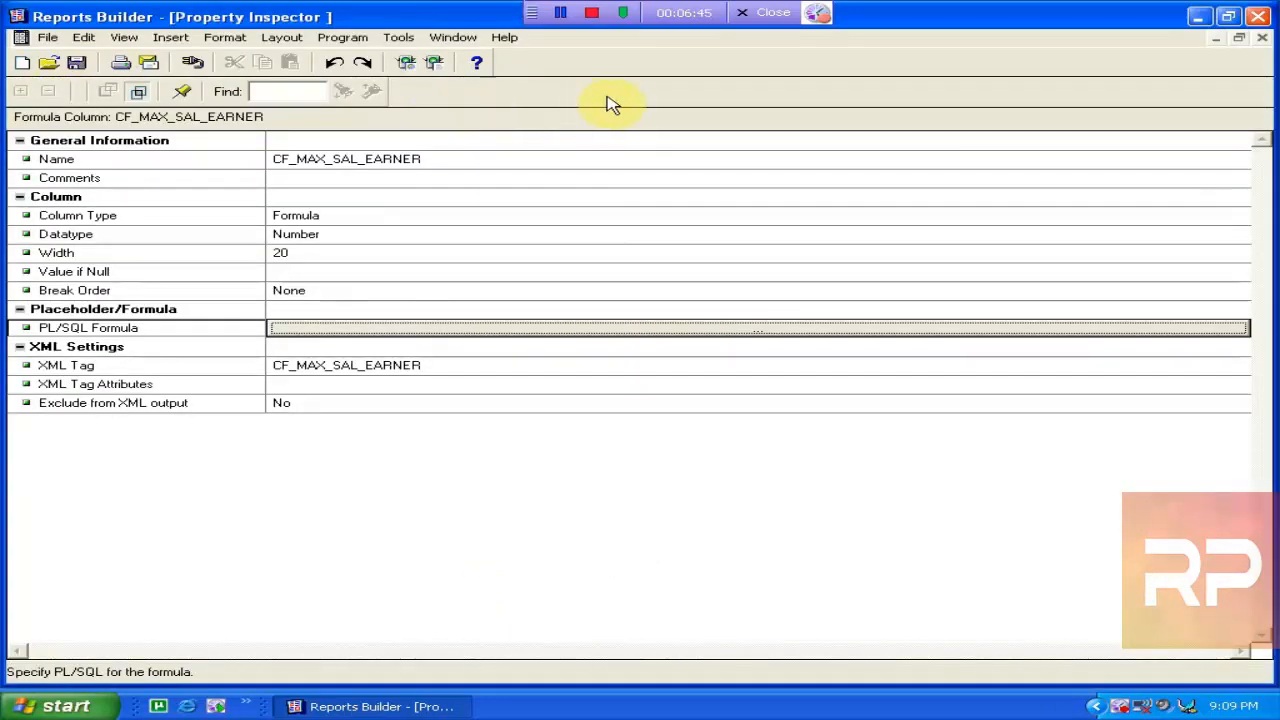
Run the paper layout again with LOC, = and SALES as parameters, and look through both report pages
left_click(434, 62)
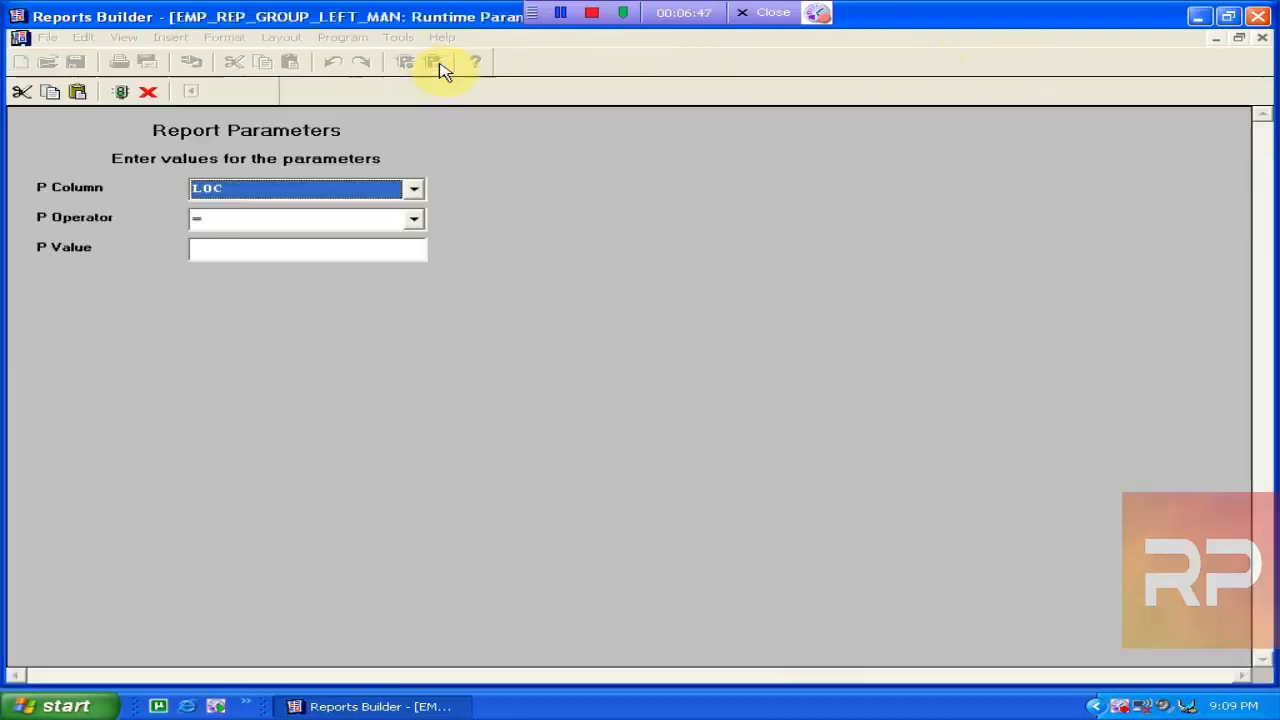
left_click(280, 254)
type("DALLAS")
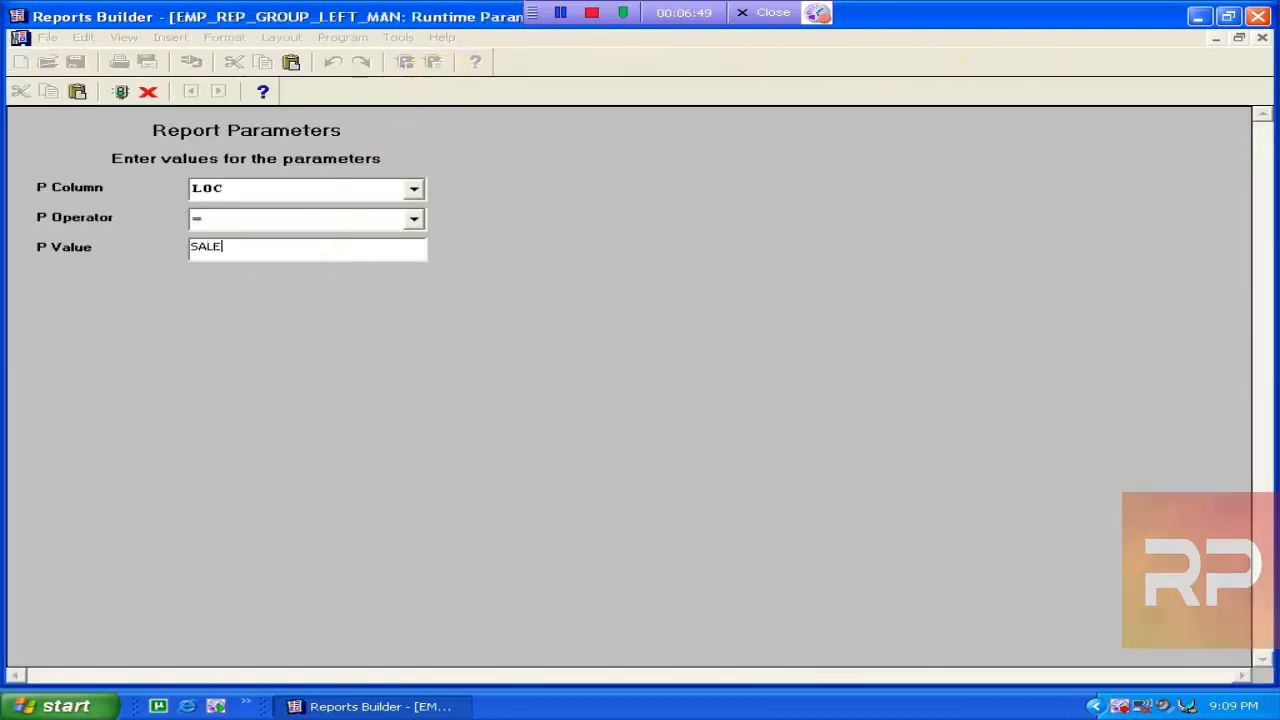
key("Return")
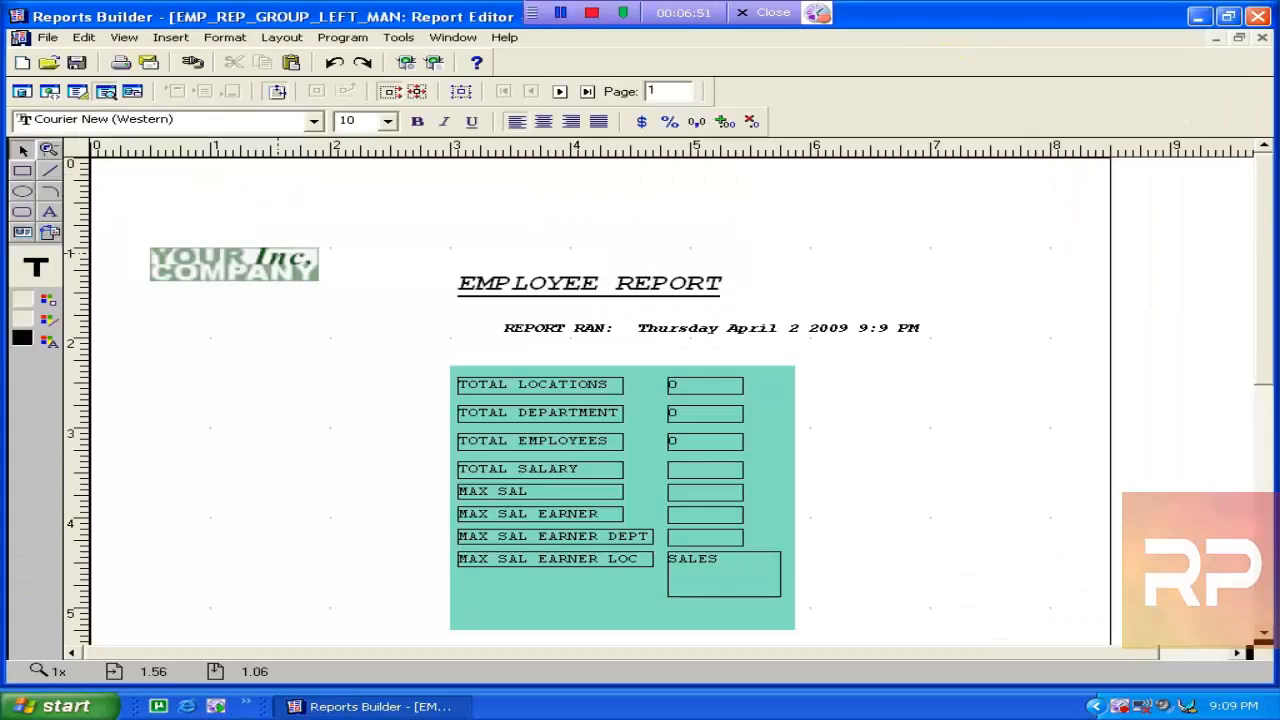
mouse_move(1264, 210)
left_mouse_down()
mouse_move(1262, 391)
mouse_move(1272, 295)
mouse_move(1257, 194)
left_mouse_up()
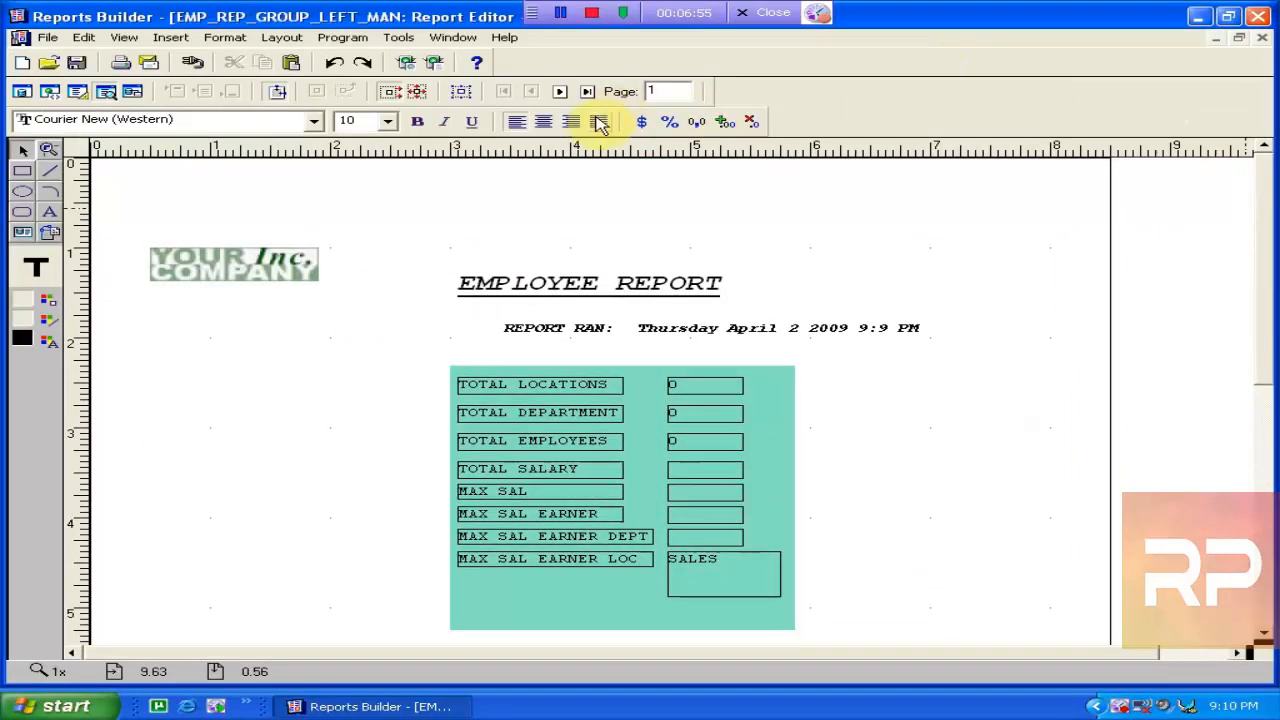
left_click(561, 92)
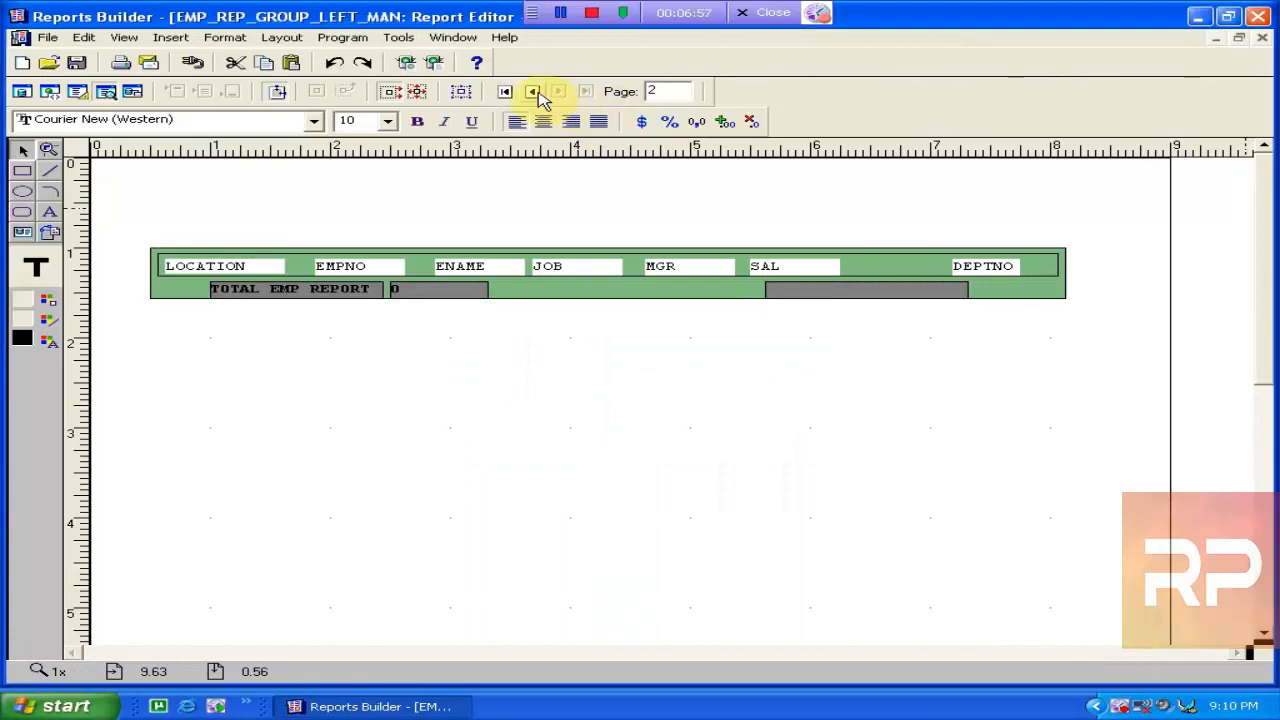
left_click(534, 92)
Check the source property of the field beside MAX SAL EARNER LOC, and return to the Object Navigator
left_click(735, 593)
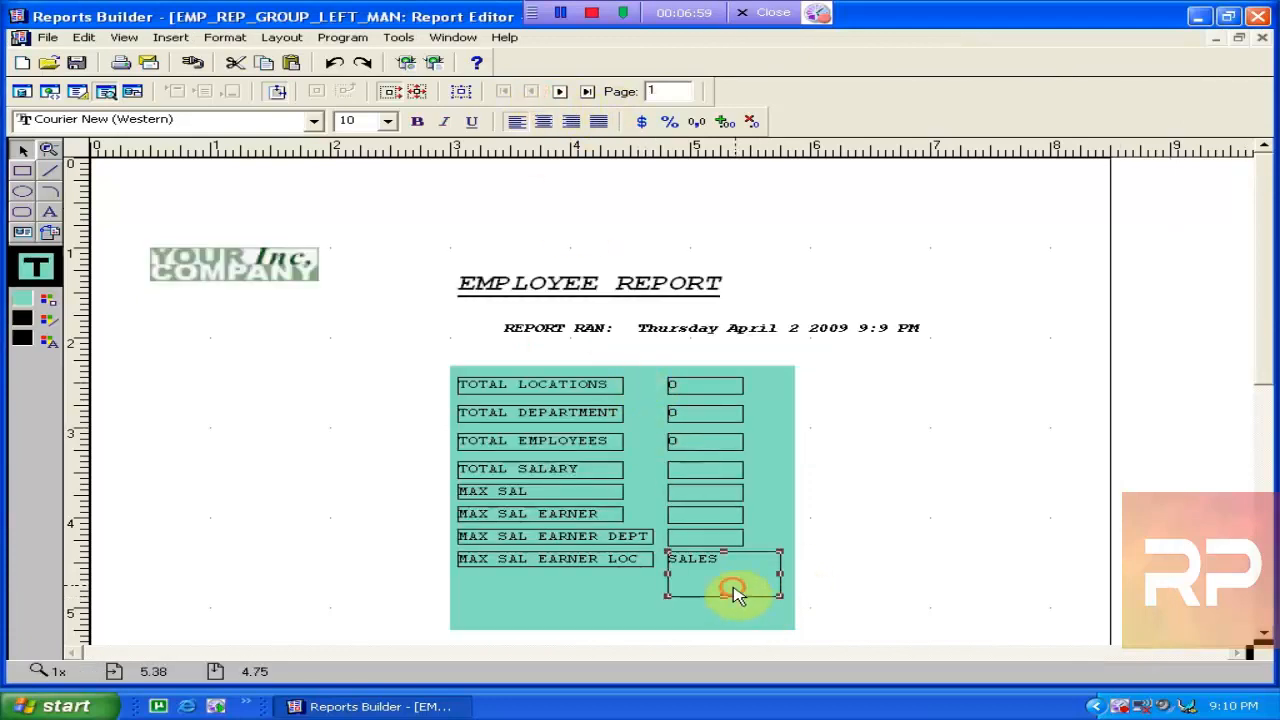
double_click(735, 593)
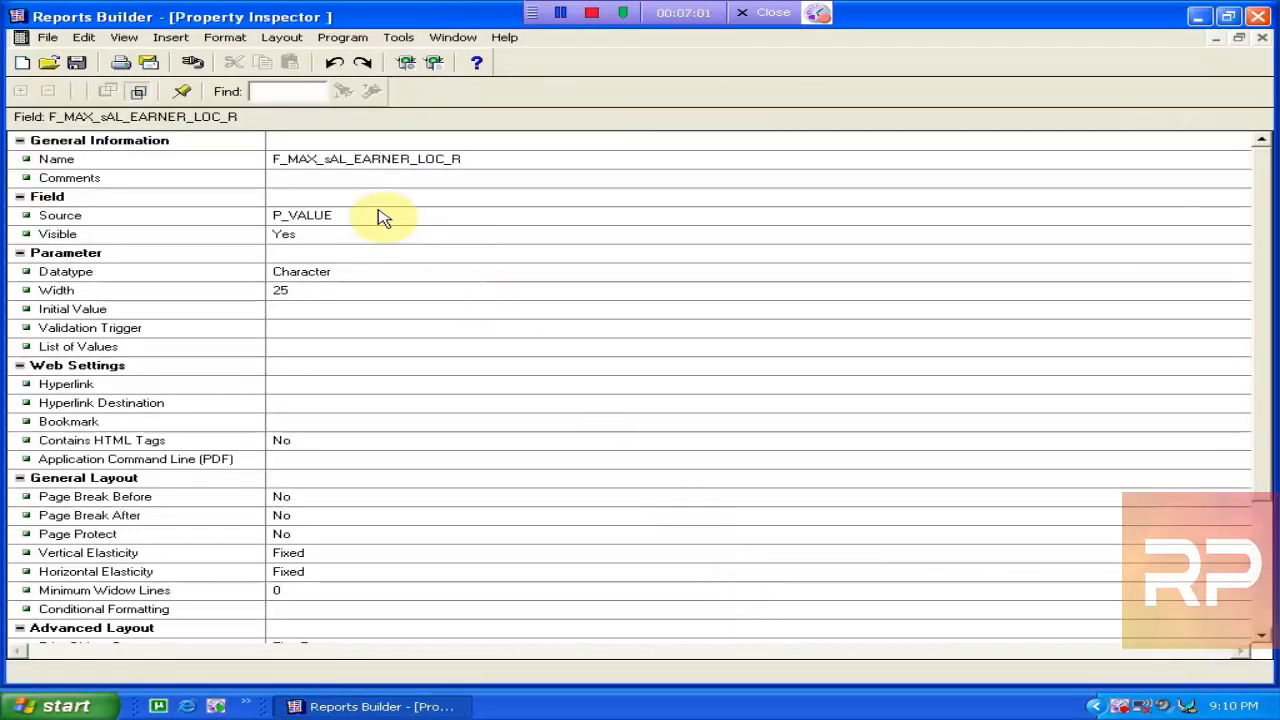
left_click(377, 219)
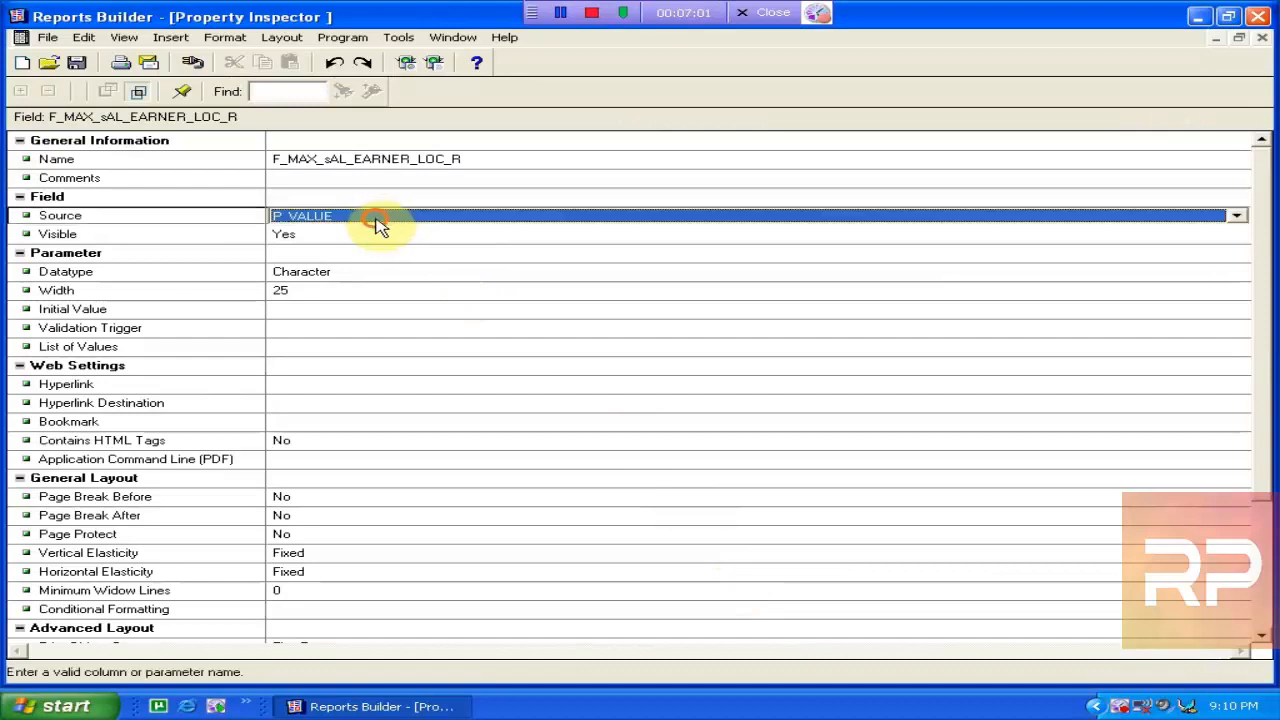
left_click(1261, 37)
left_click(1261, 37)
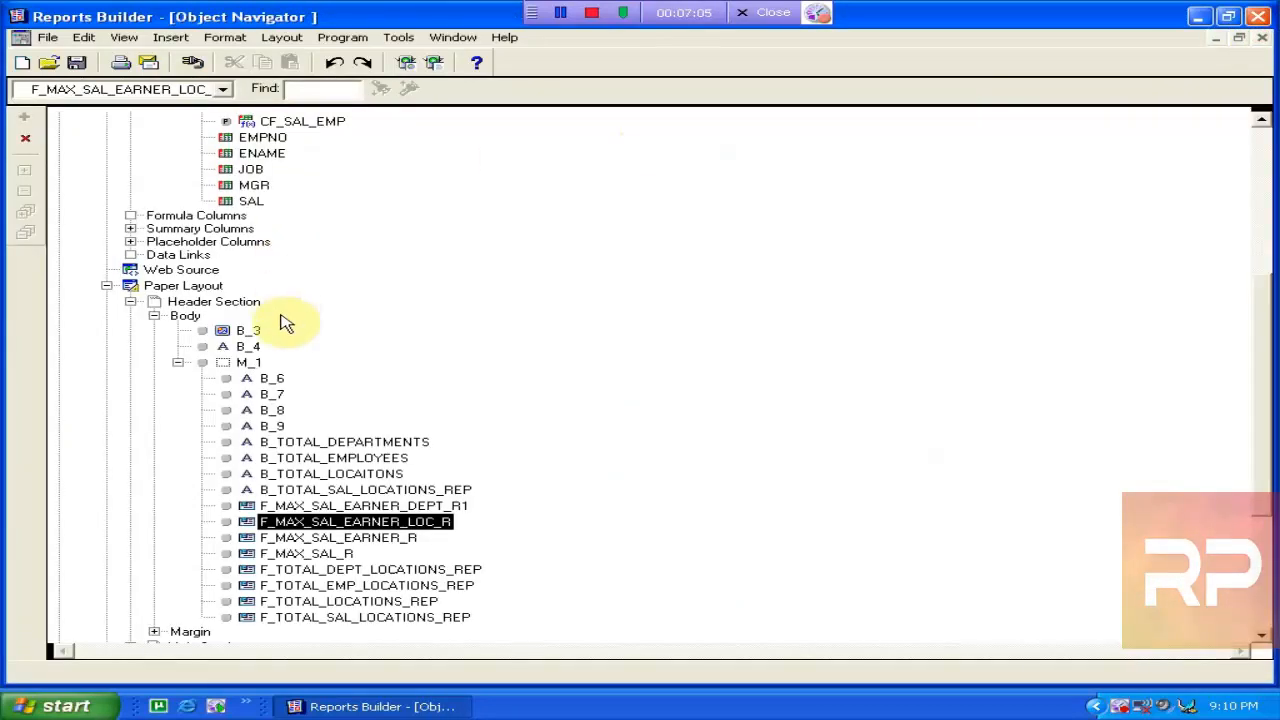
Open the paper layout, switch to the data model, and look over the formula columns in the G_EMP group
left_click(165, 286)
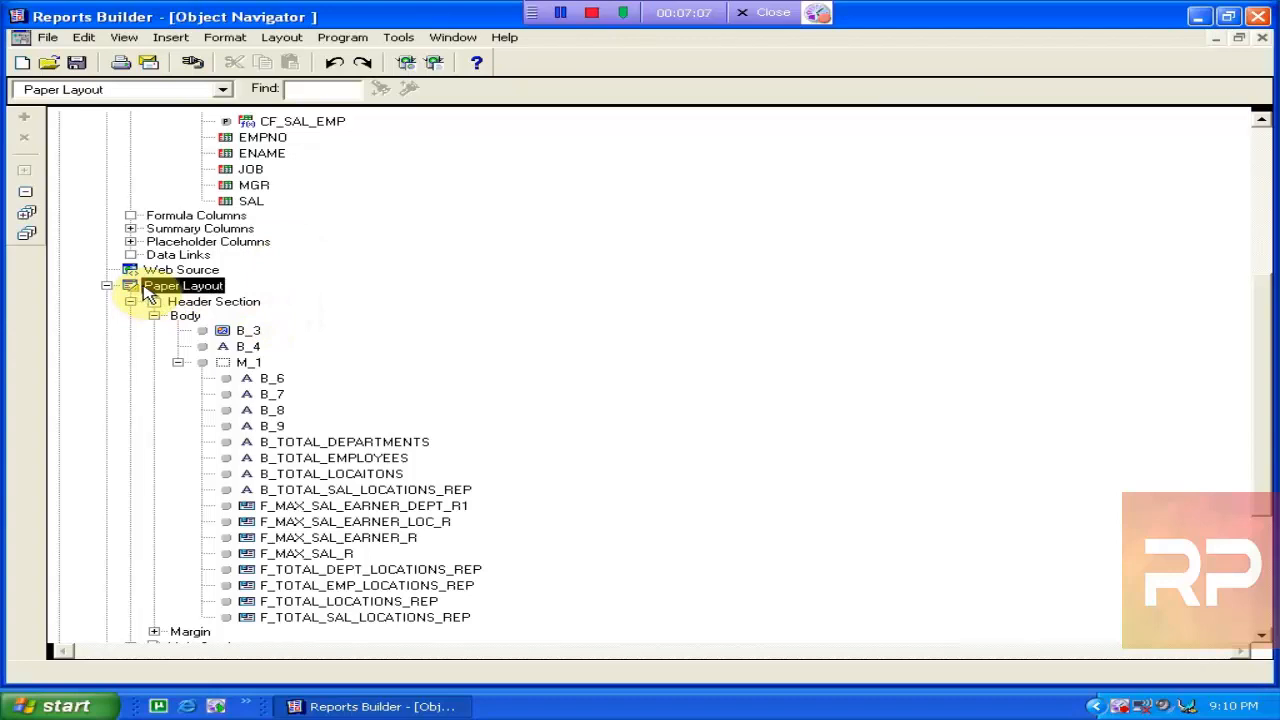
double_click(133, 288)
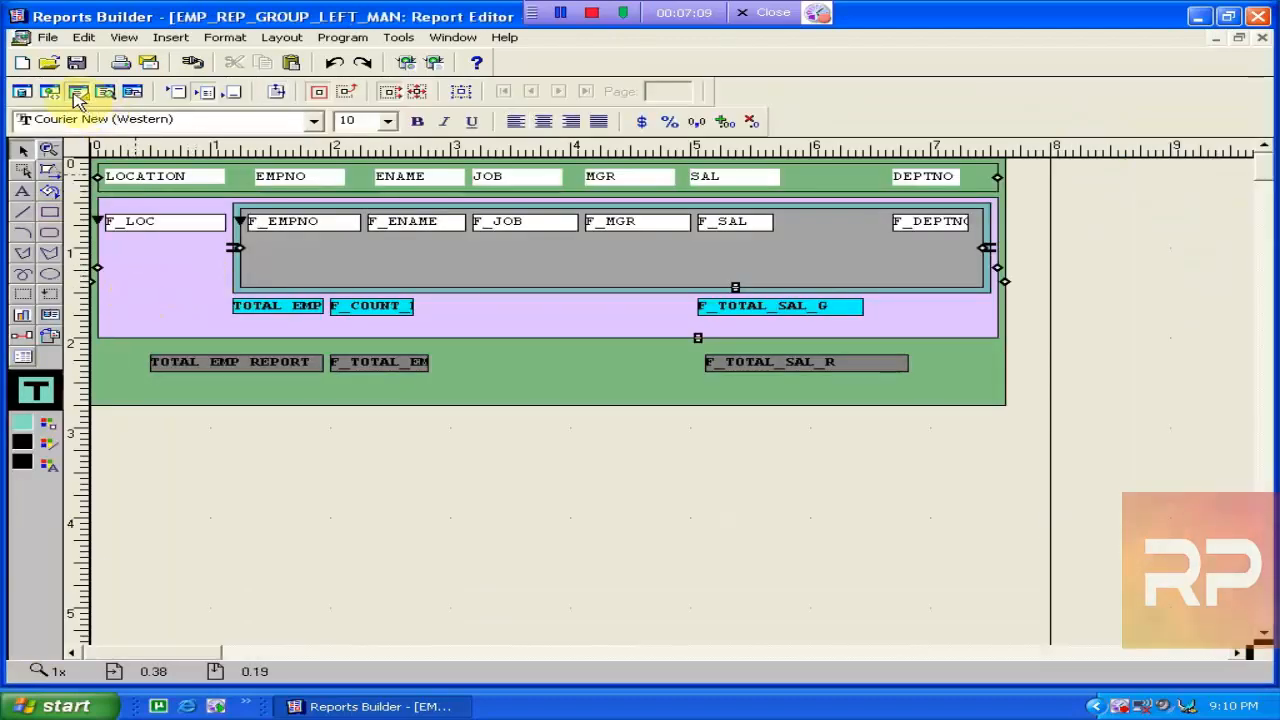
left_click(22, 91)
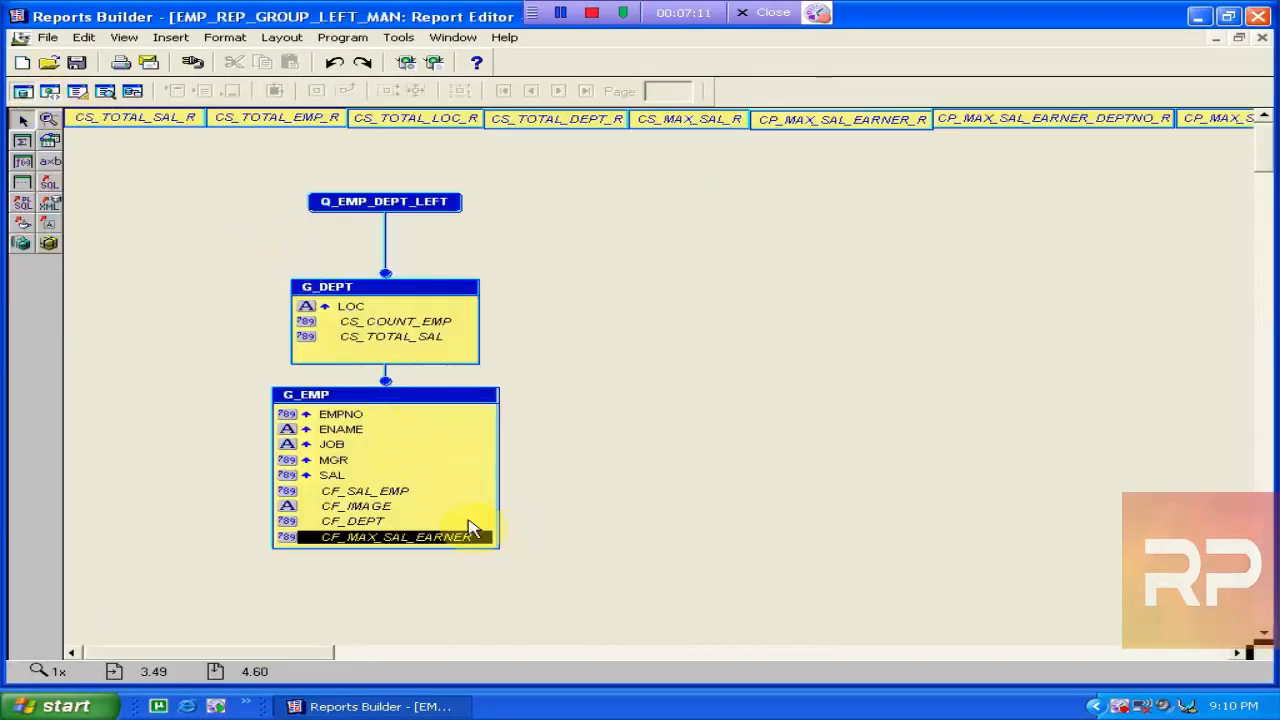
left_click(390, 506)
left_click(386, 520)
left_click(376, 506)
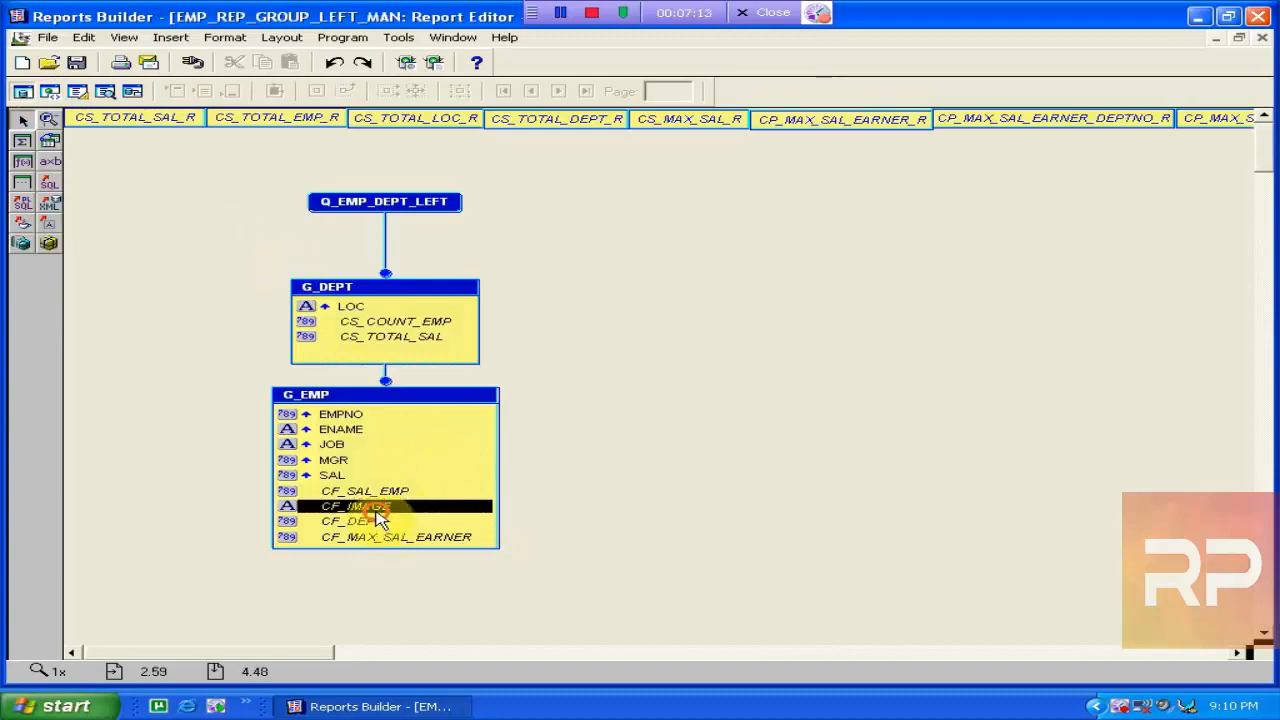
left_click(410, 491)
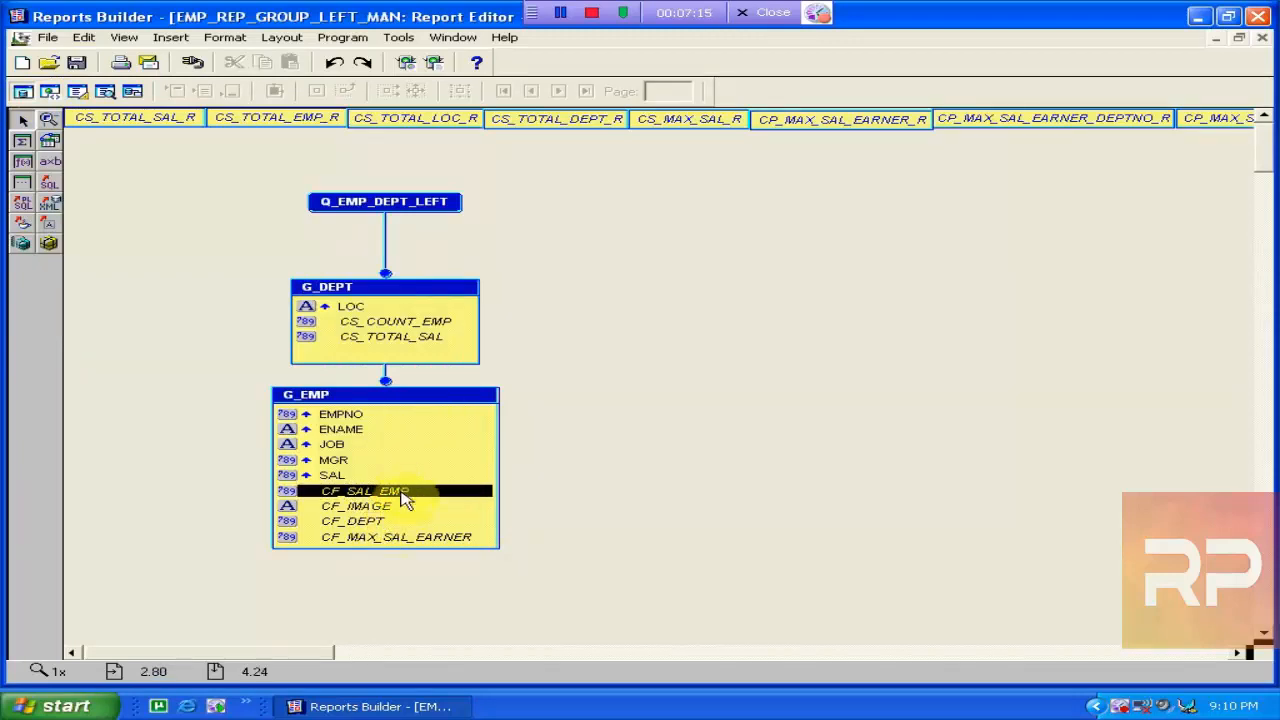
left_click(400, 506)
left_click(388, 536)
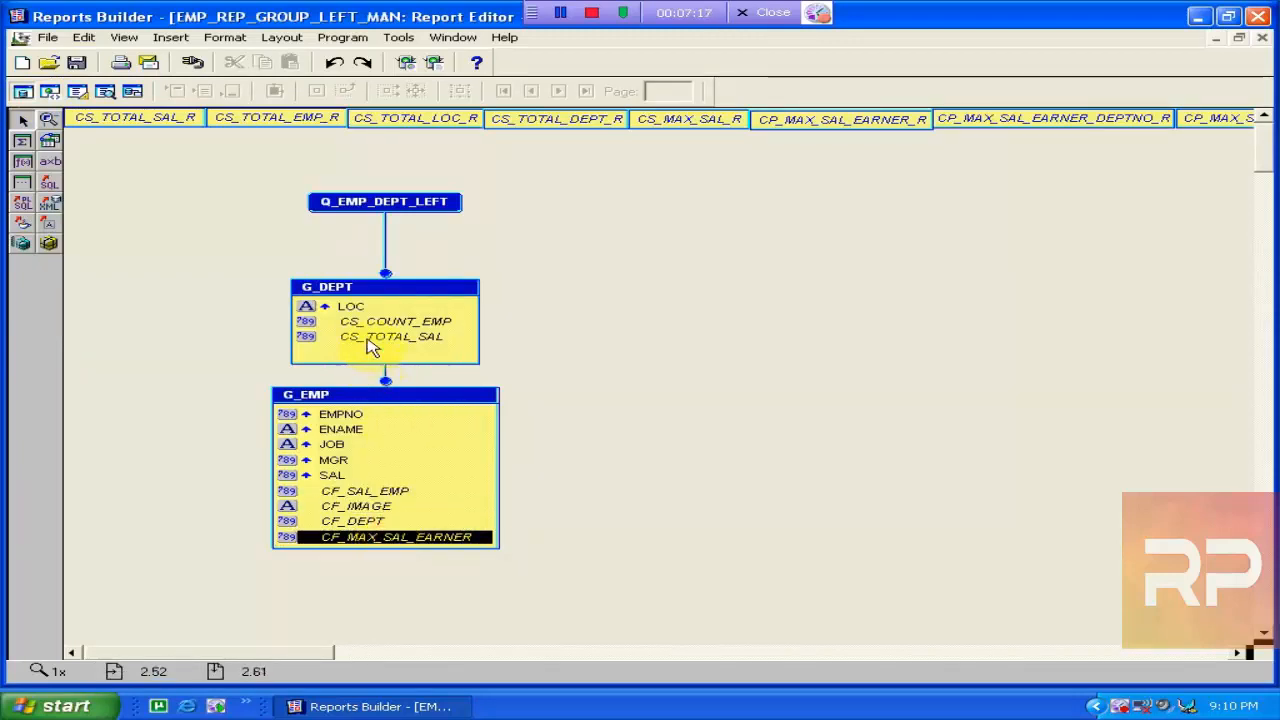
left_click(365, 492)
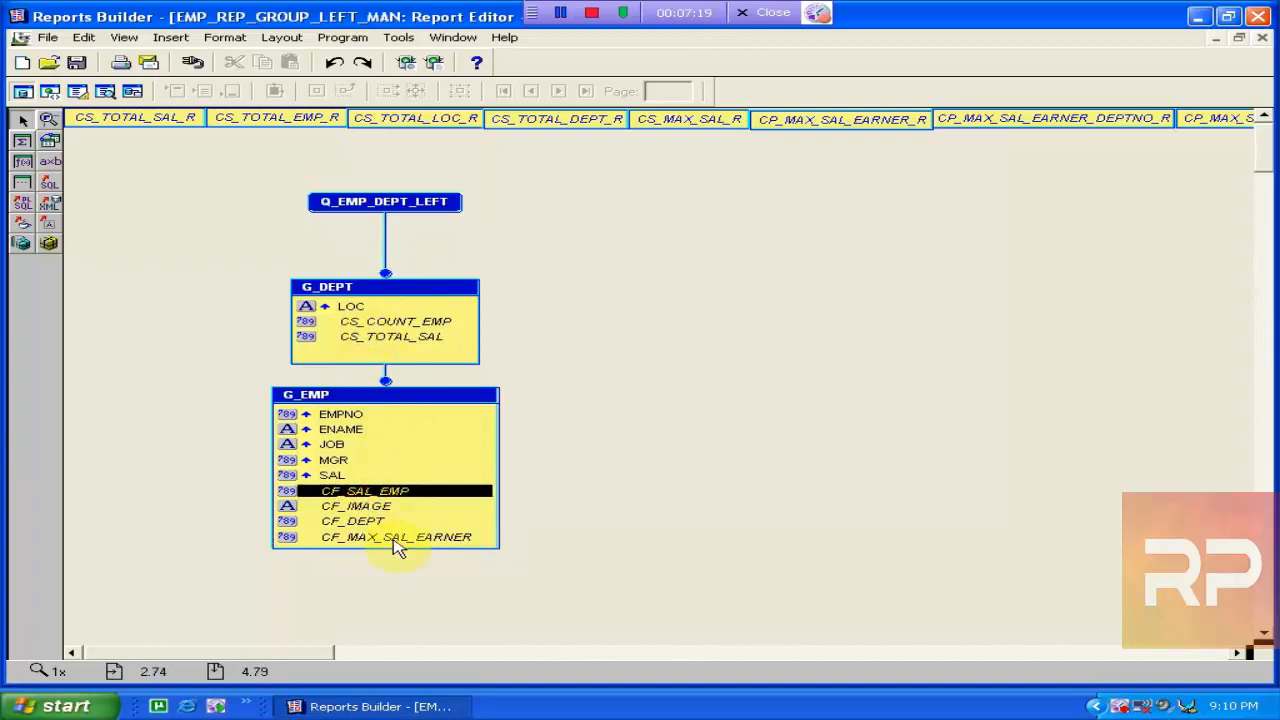
Open the PL/SQL formula of CF_MAX_SAL_EARNER, review its message and IF logic, and close the editor
left_click(398, 541)
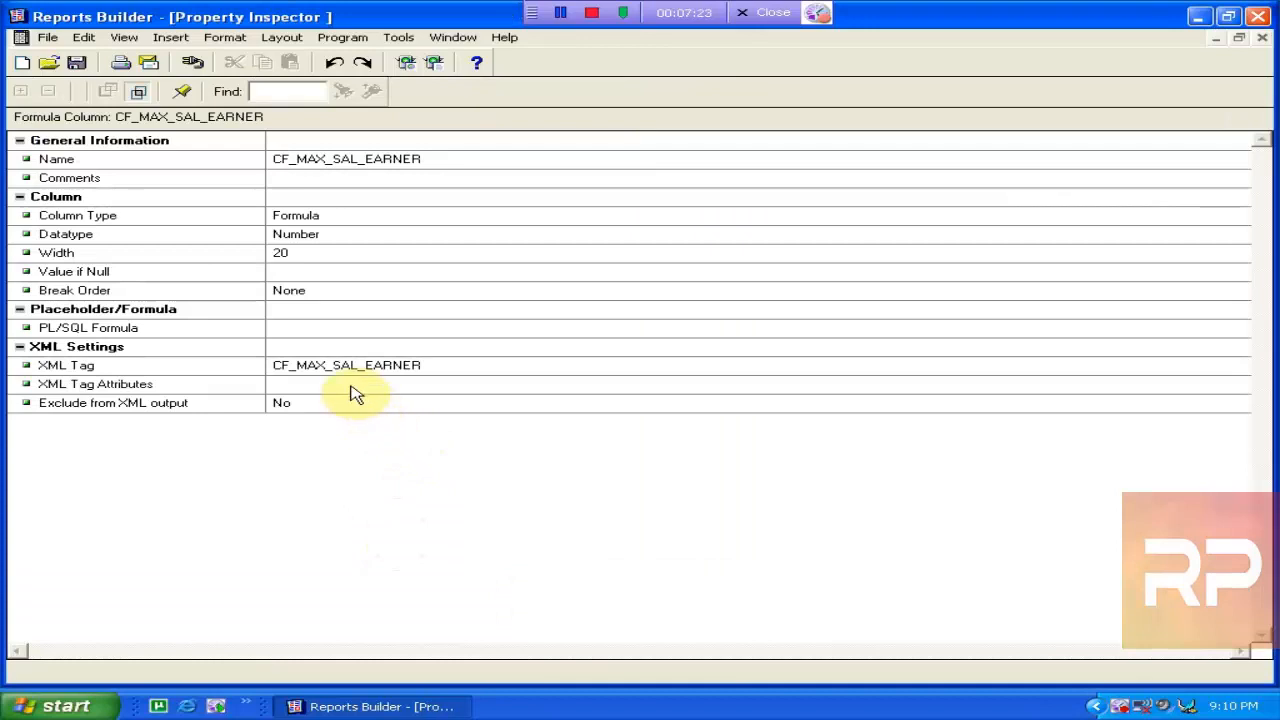
left_click(382, 327)
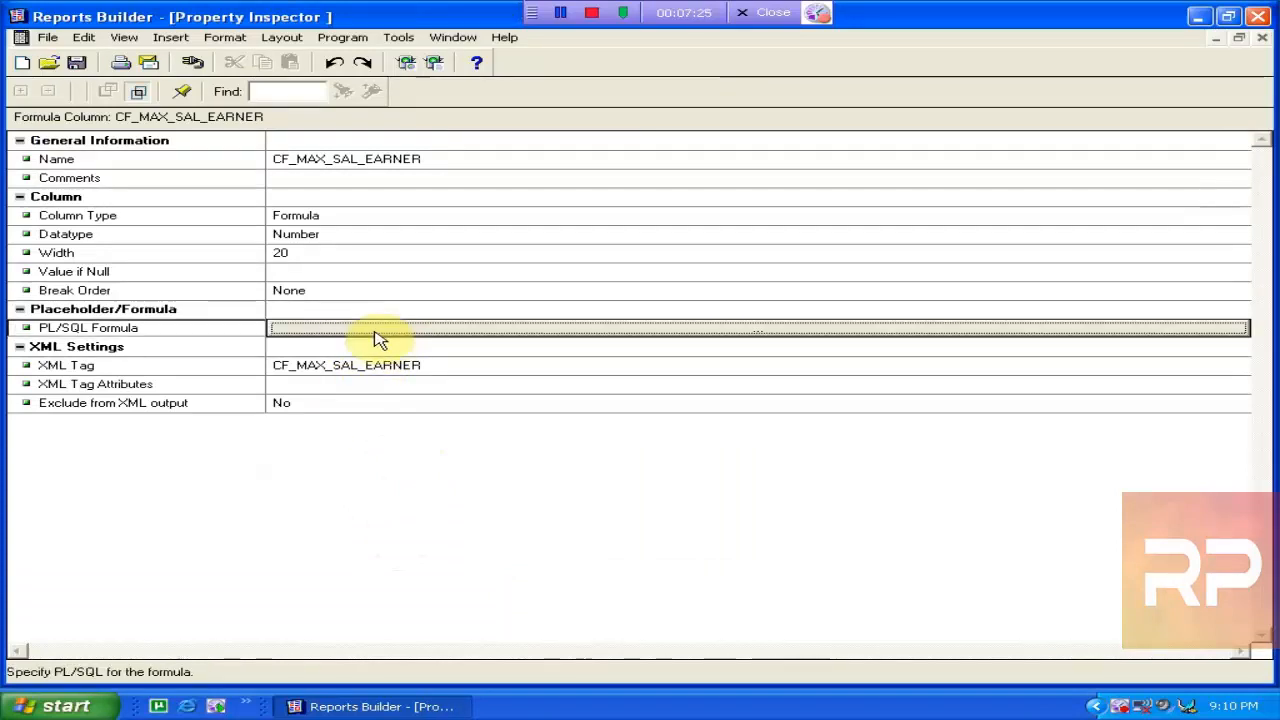
left_click(378, 333)
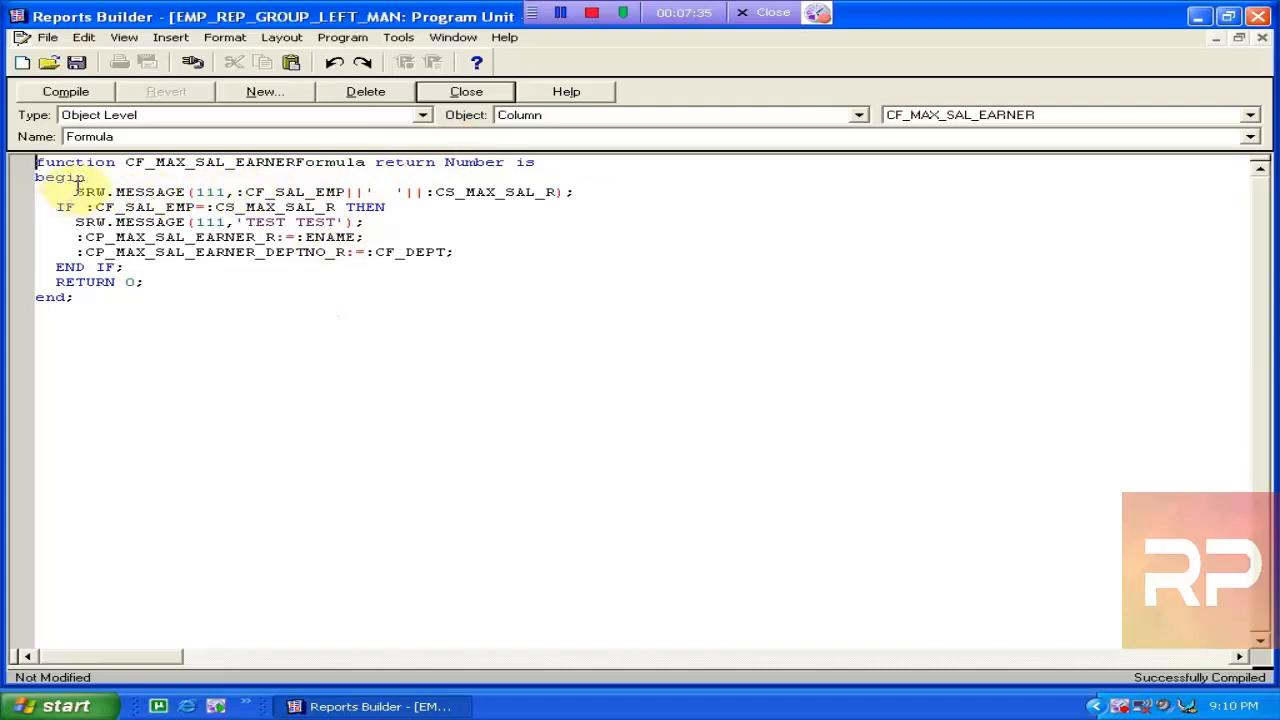
left_click(430, 90)
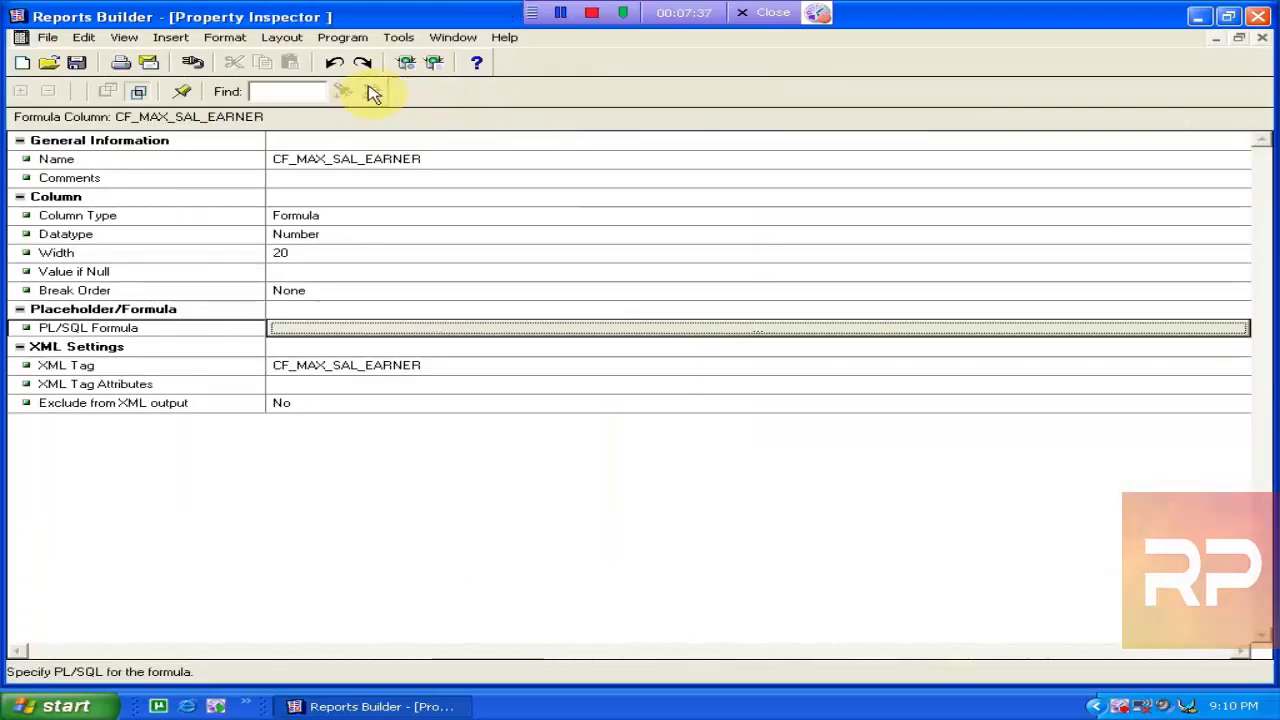
Start a paper layout run, dismiss the parameter form, and examine both report pages and the field beside MAX SAL EARNER LOC
left_click(432, 62)
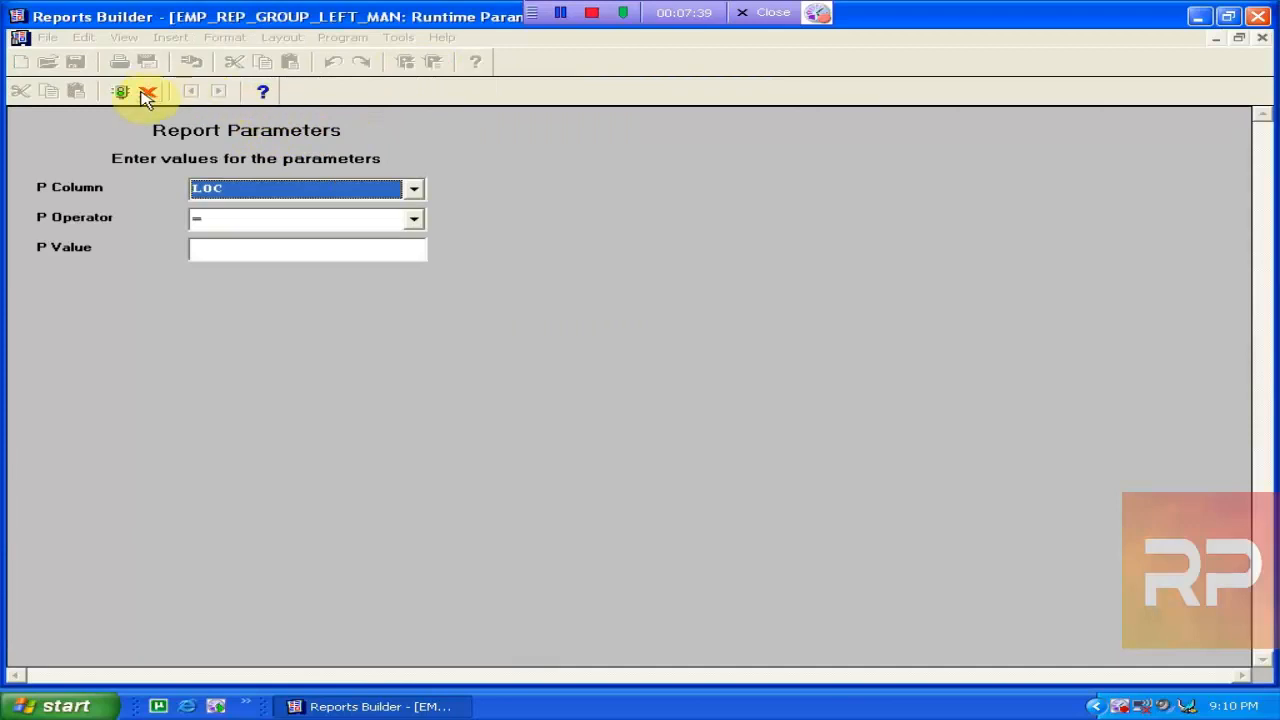
left_click(145, 92)
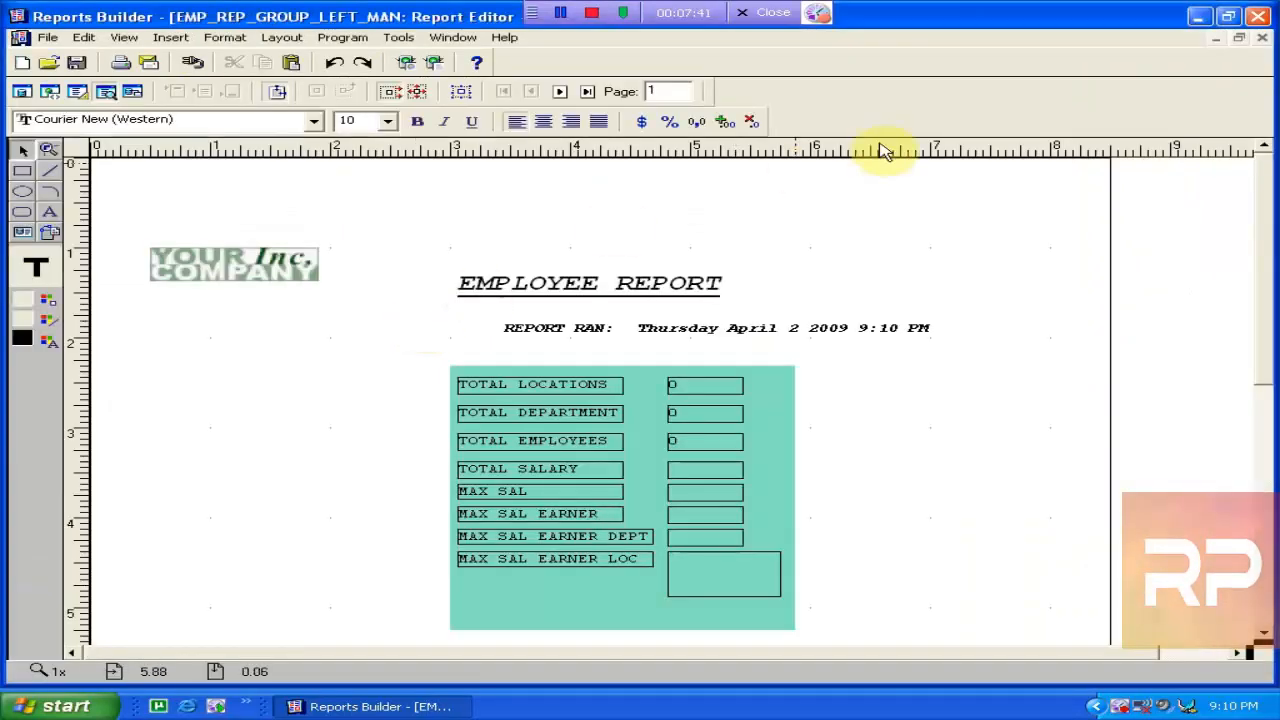
left_click(563, 95)
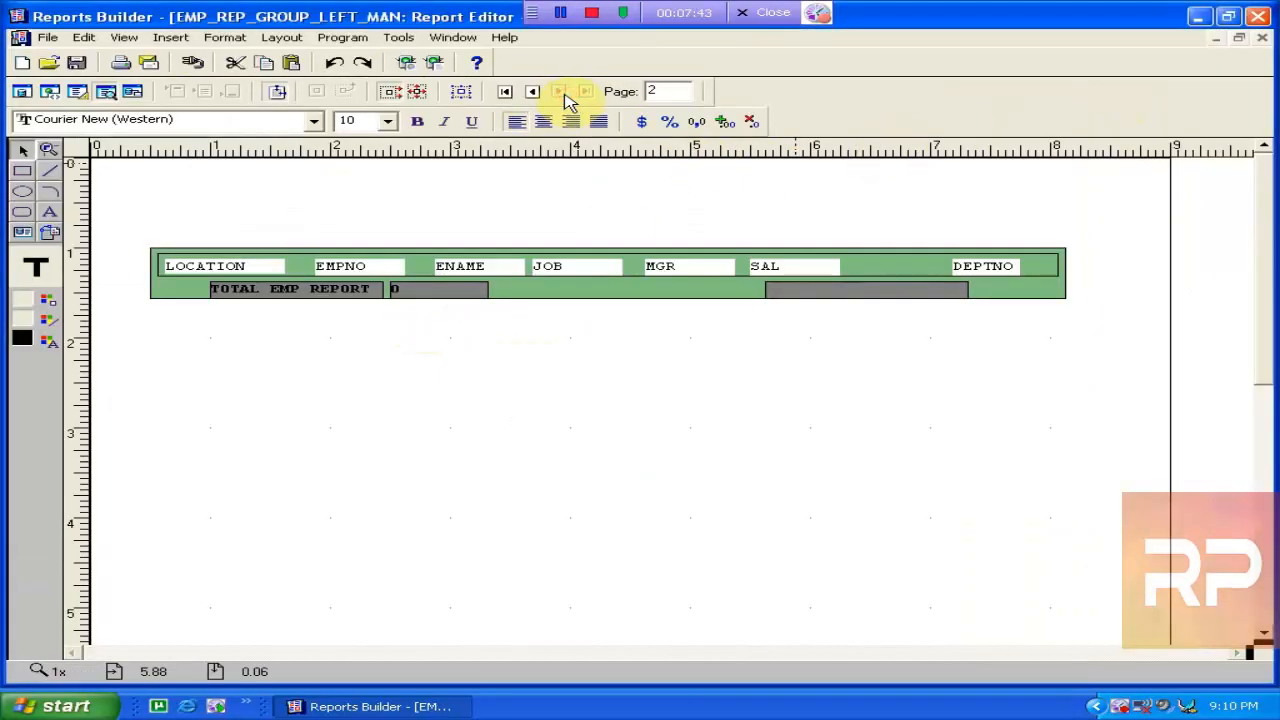
left_click(533, 93)
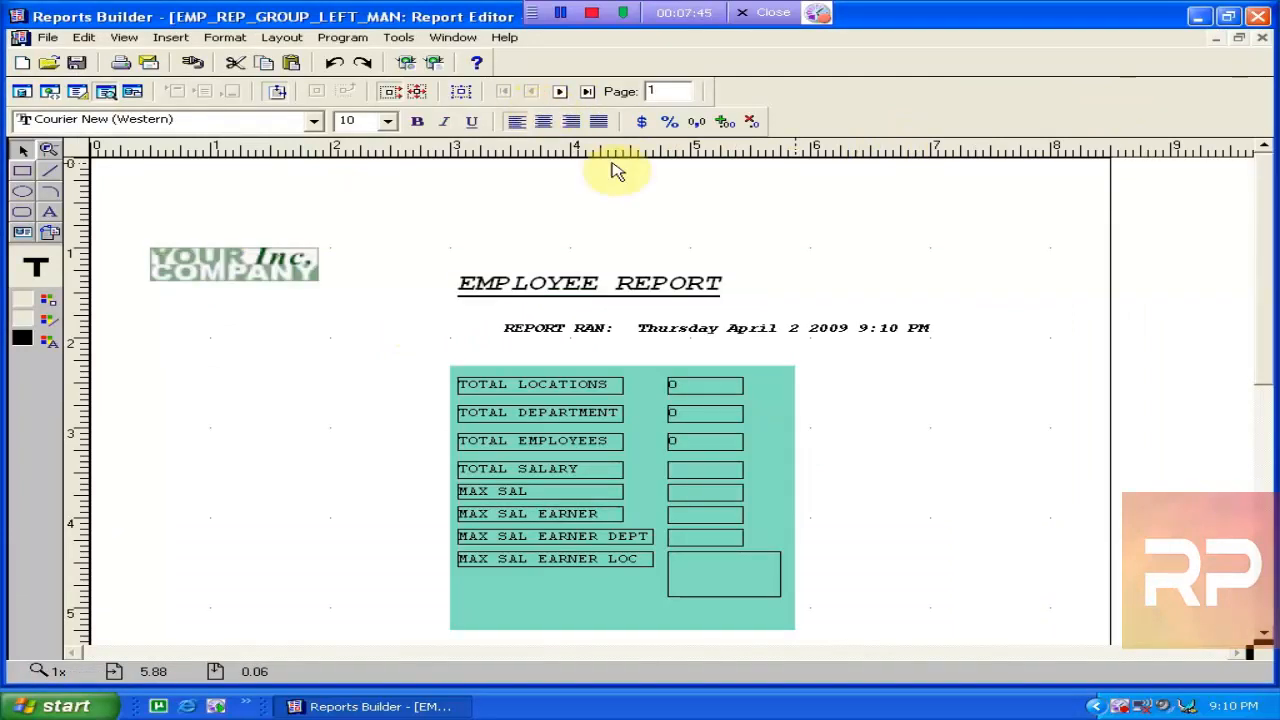
left_click(700, 588)
left_click(891, 551)
left_click(737, 571)
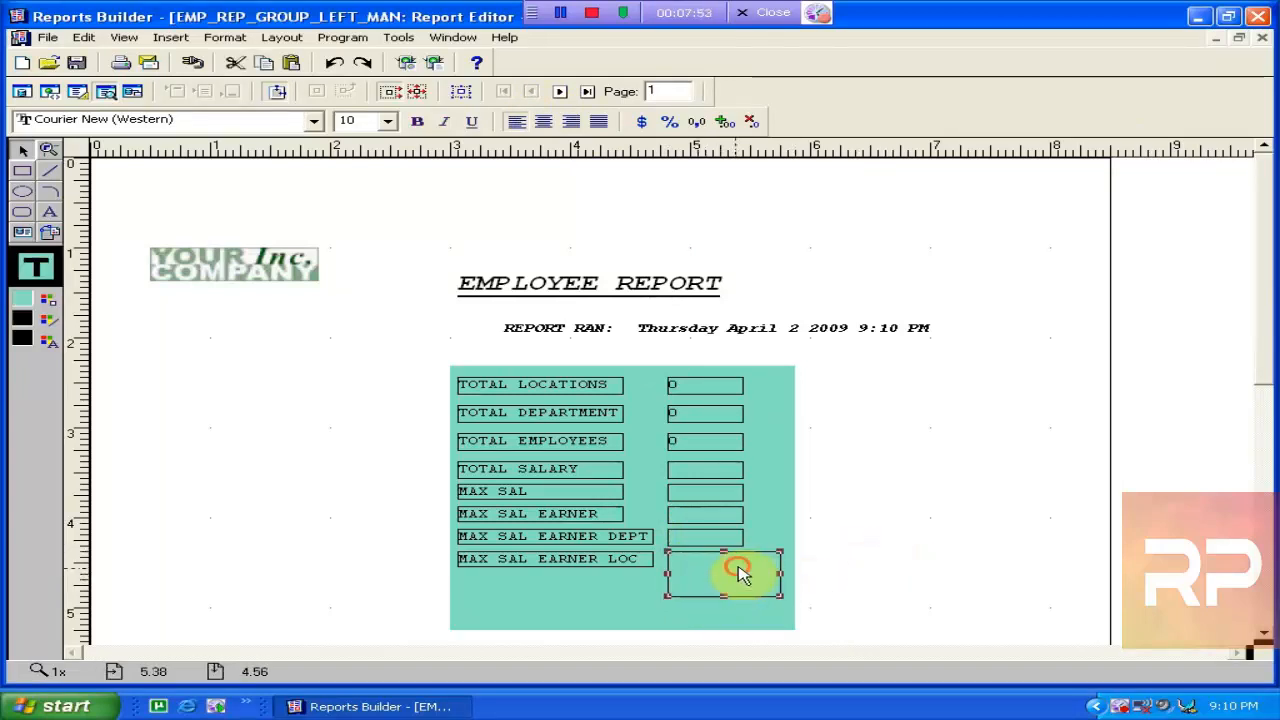
left_click(971, 524)
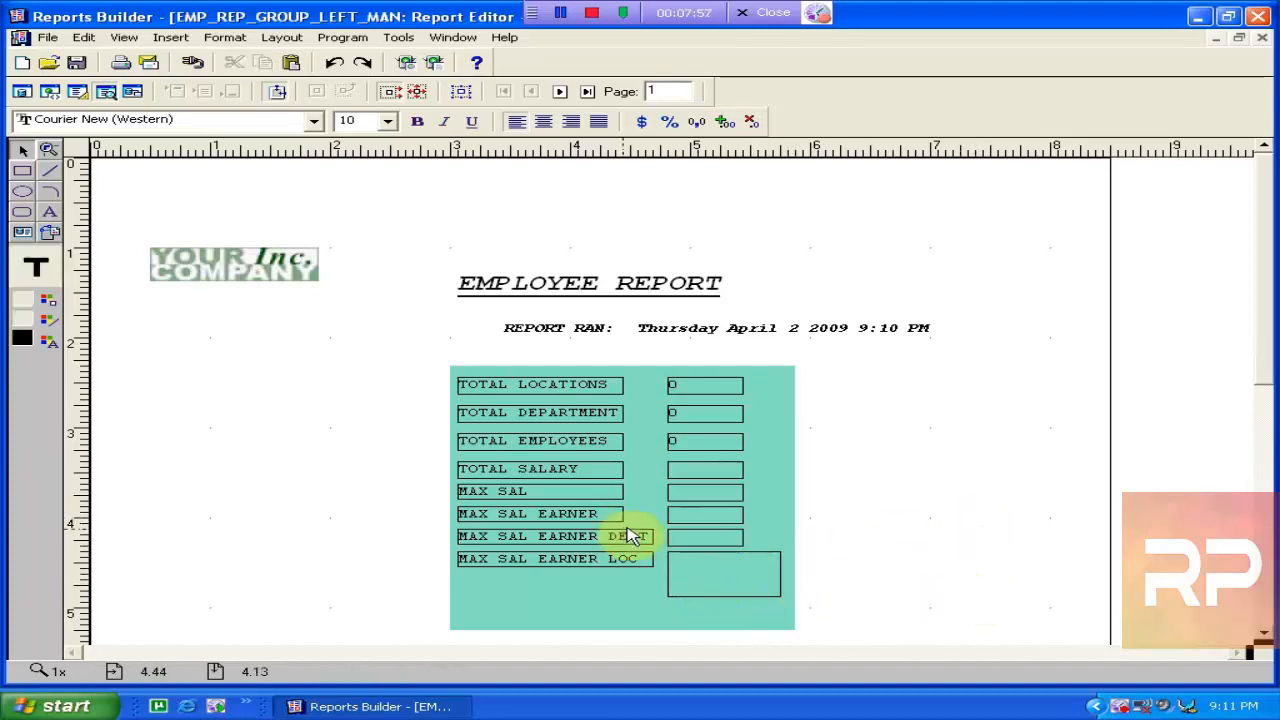
left_click(730, 577)
left_click(997, 608)
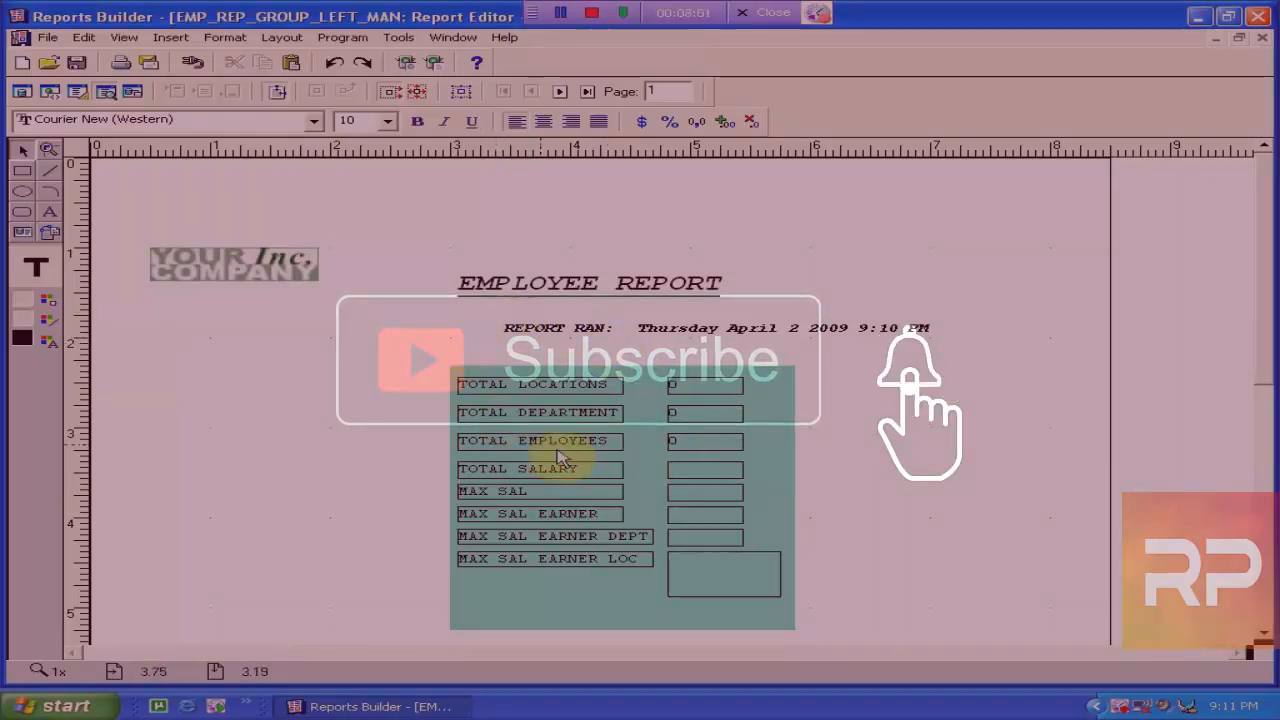
Open the CF_SAL_EMP formula from the data model, review its WHERE condition, and return to the data model
left_click(22, 93)
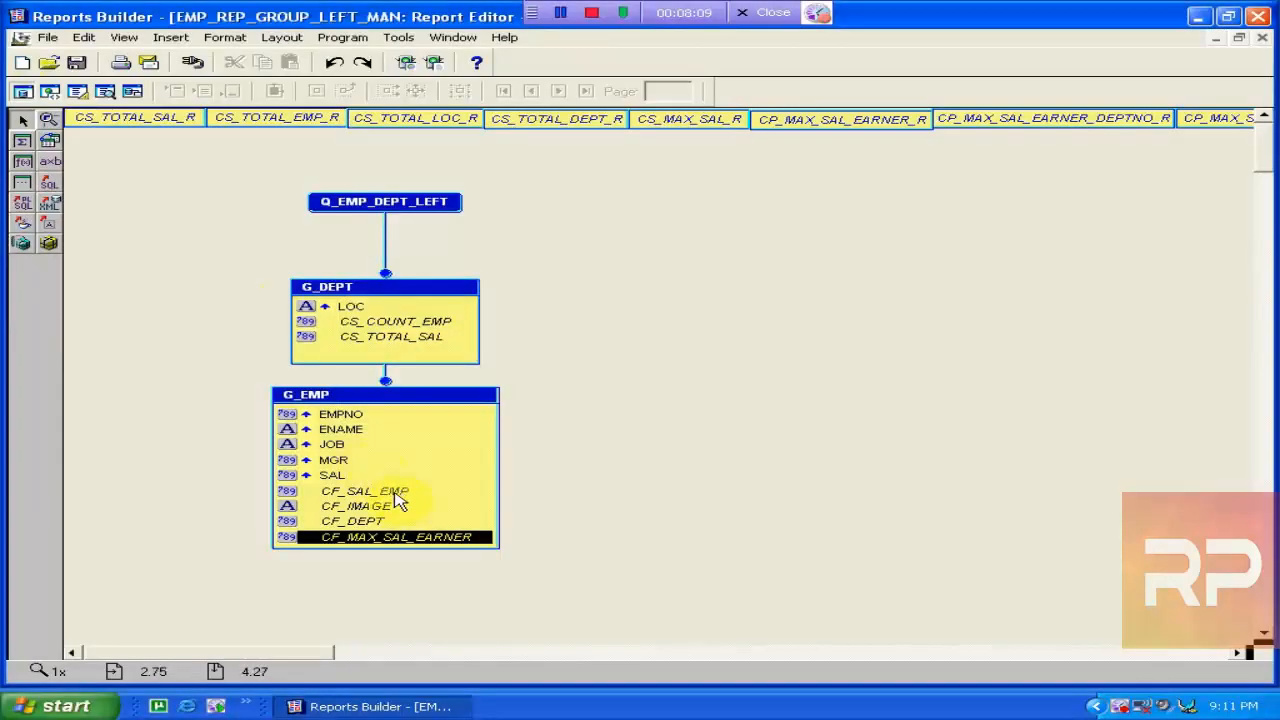
double_click(398, 501)
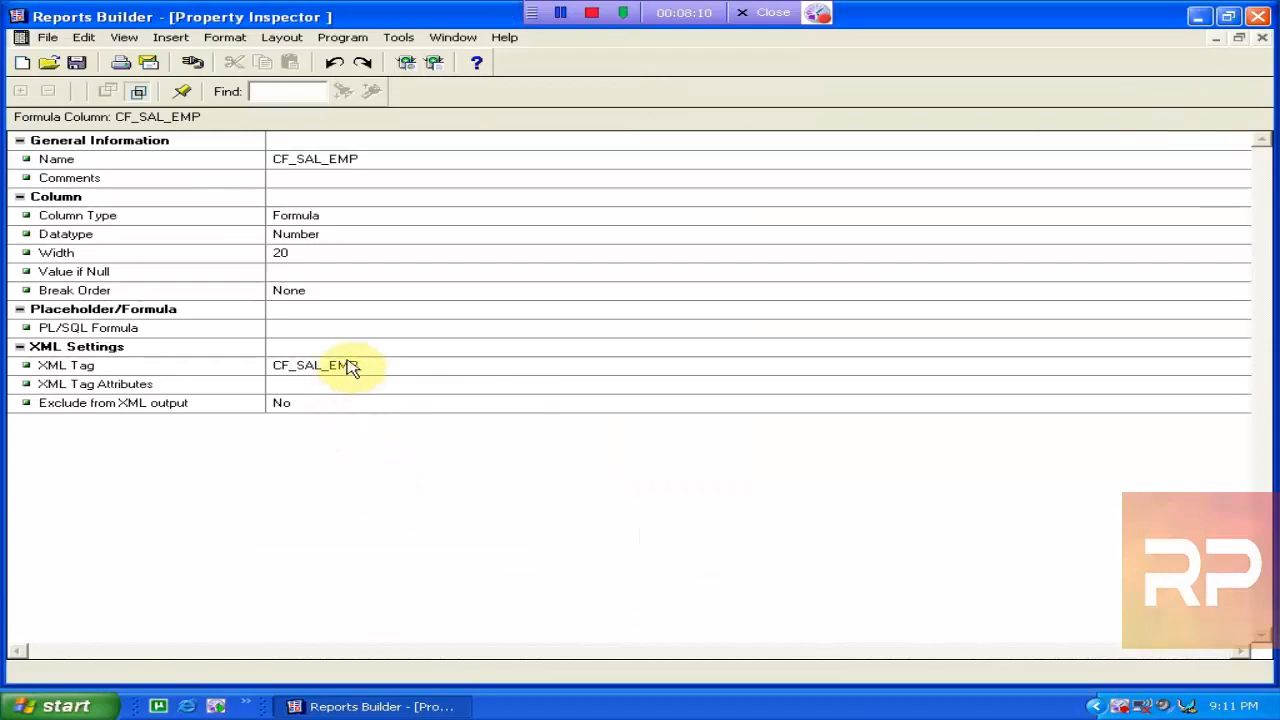
double_click(372, 330)
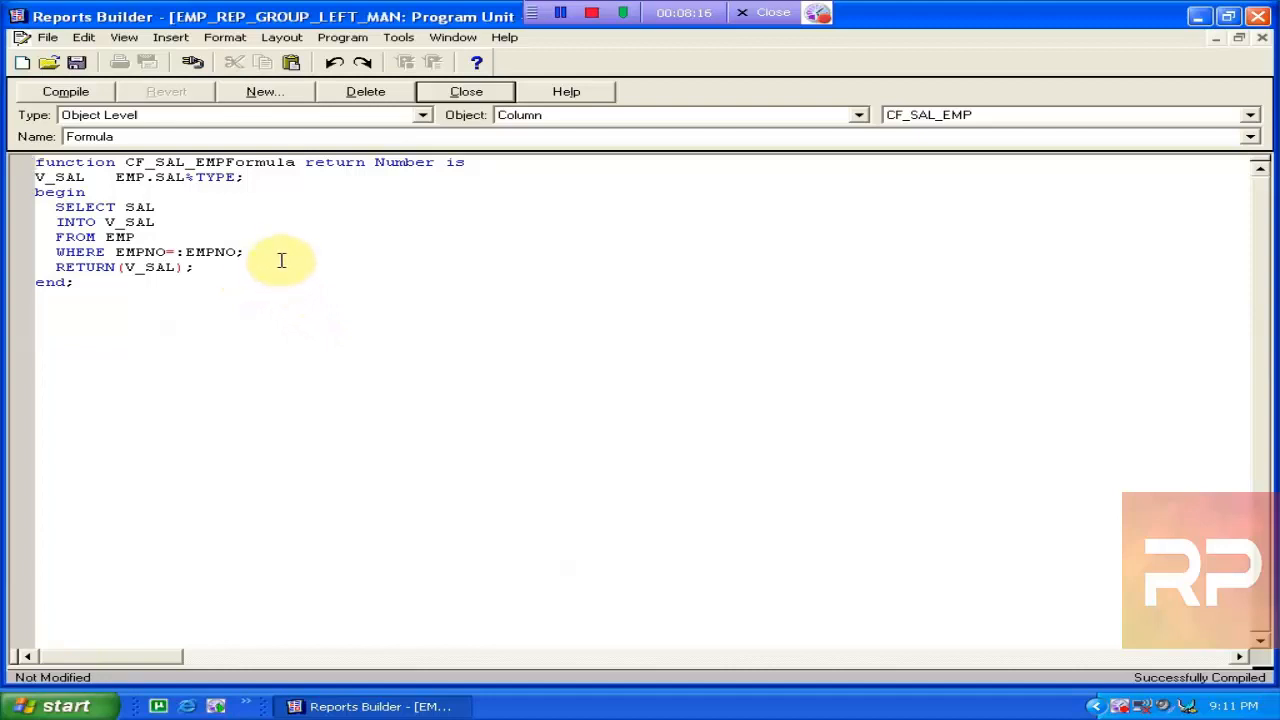
left_click_drag(281, 260, 168, 243)
left_click(374, 226)
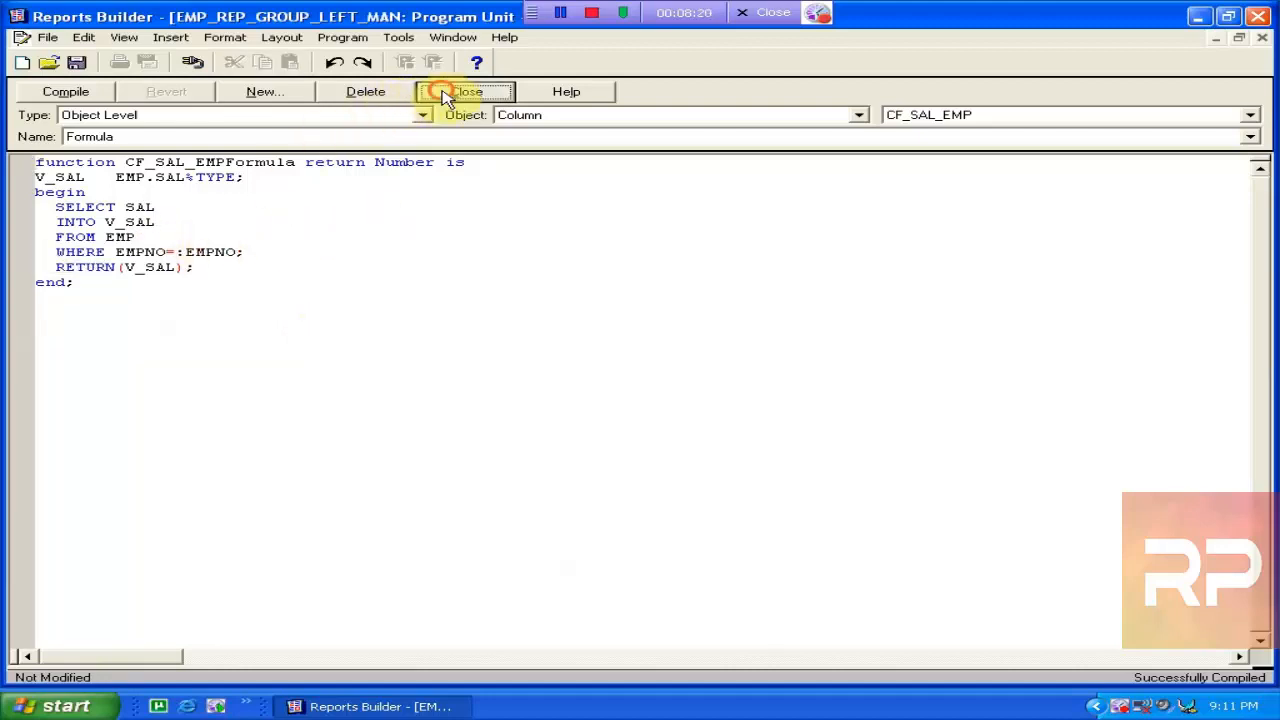
left_click(446, 91)
left_click(1262, 37)
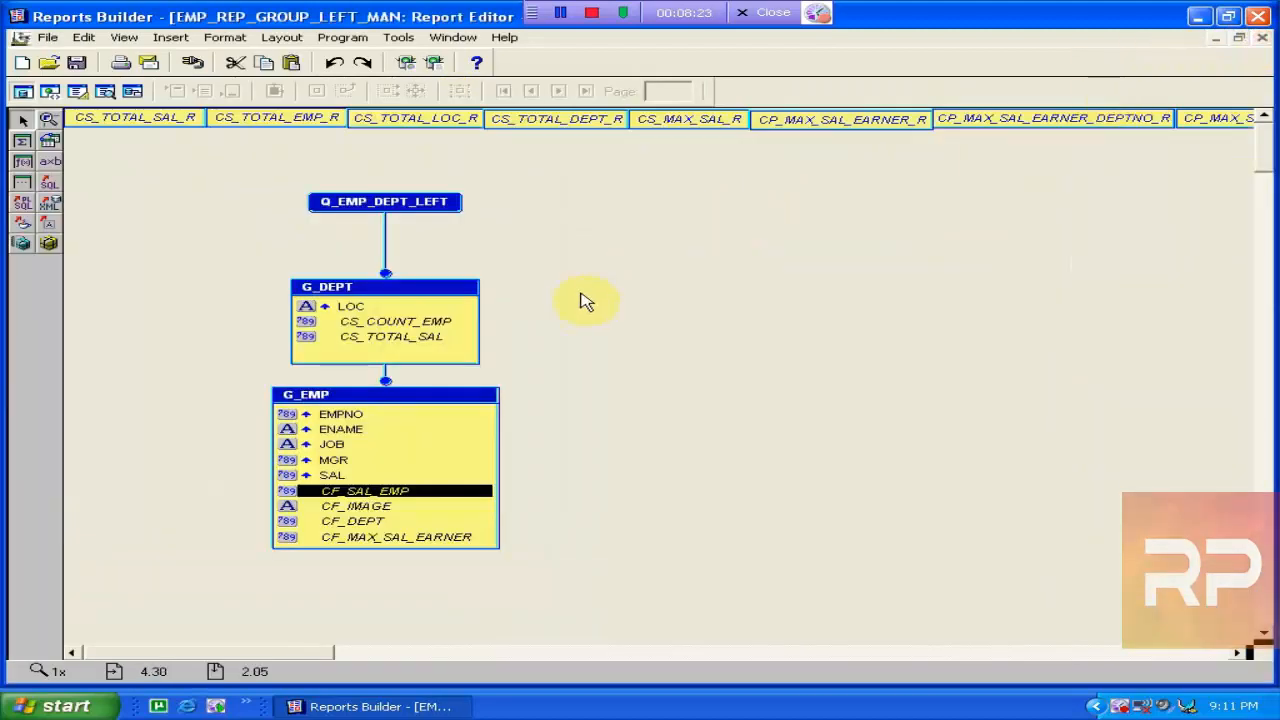
Check the EMPNO and SAL columns in G_EMP against the SELECT statement in the reopened CF_SAL_EMP formula, and return to the data model
left_click(340, 415)
left_click(362, 480)
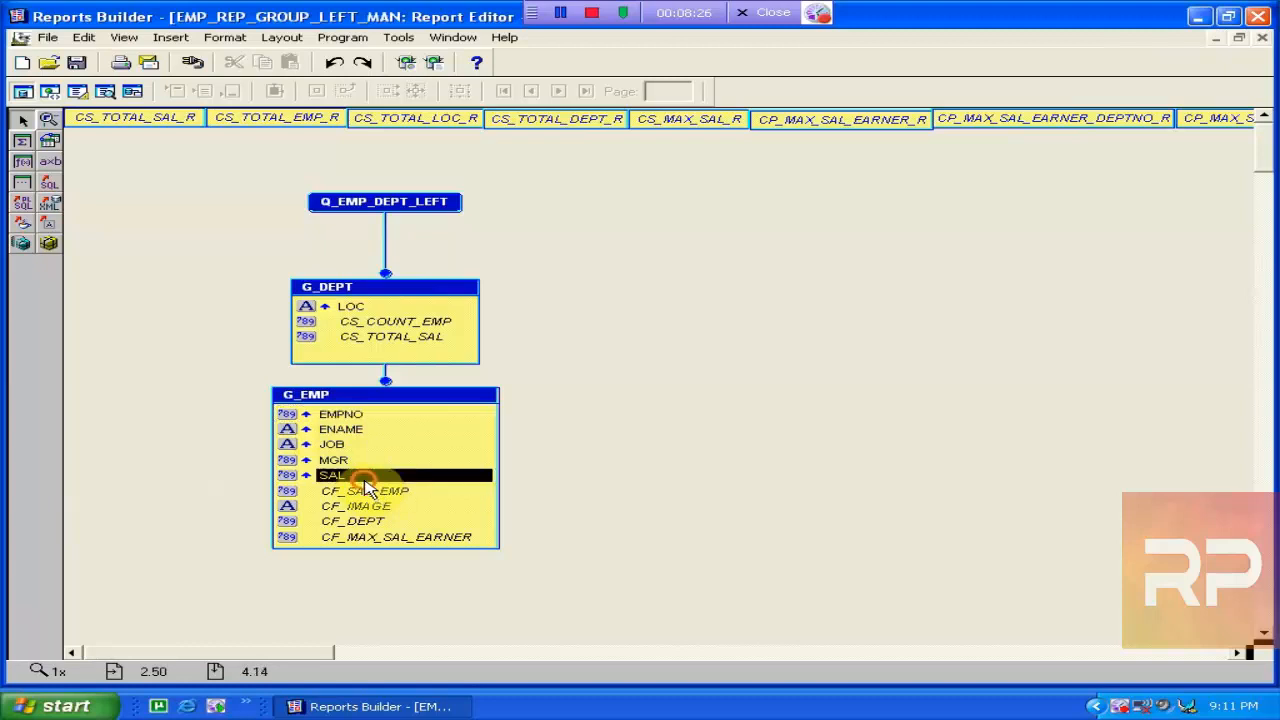
left_click(350, 420)
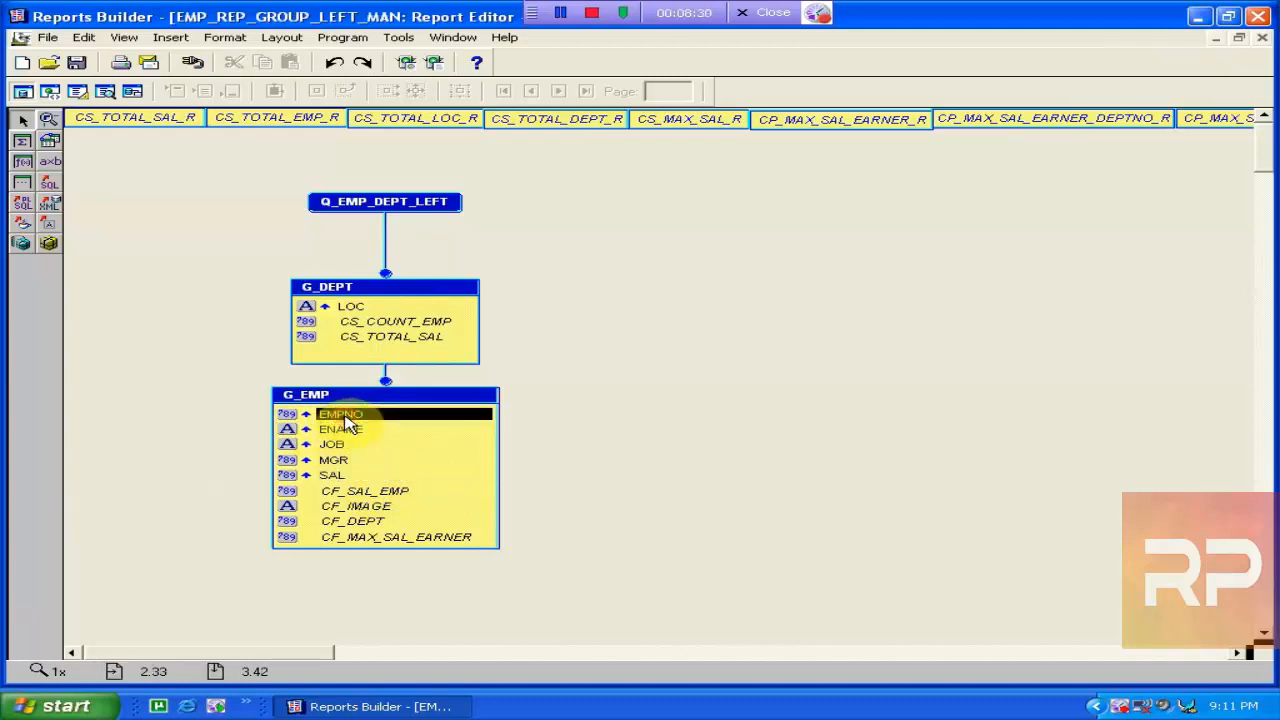
left_click(340, 476)
double_click(370, 491)
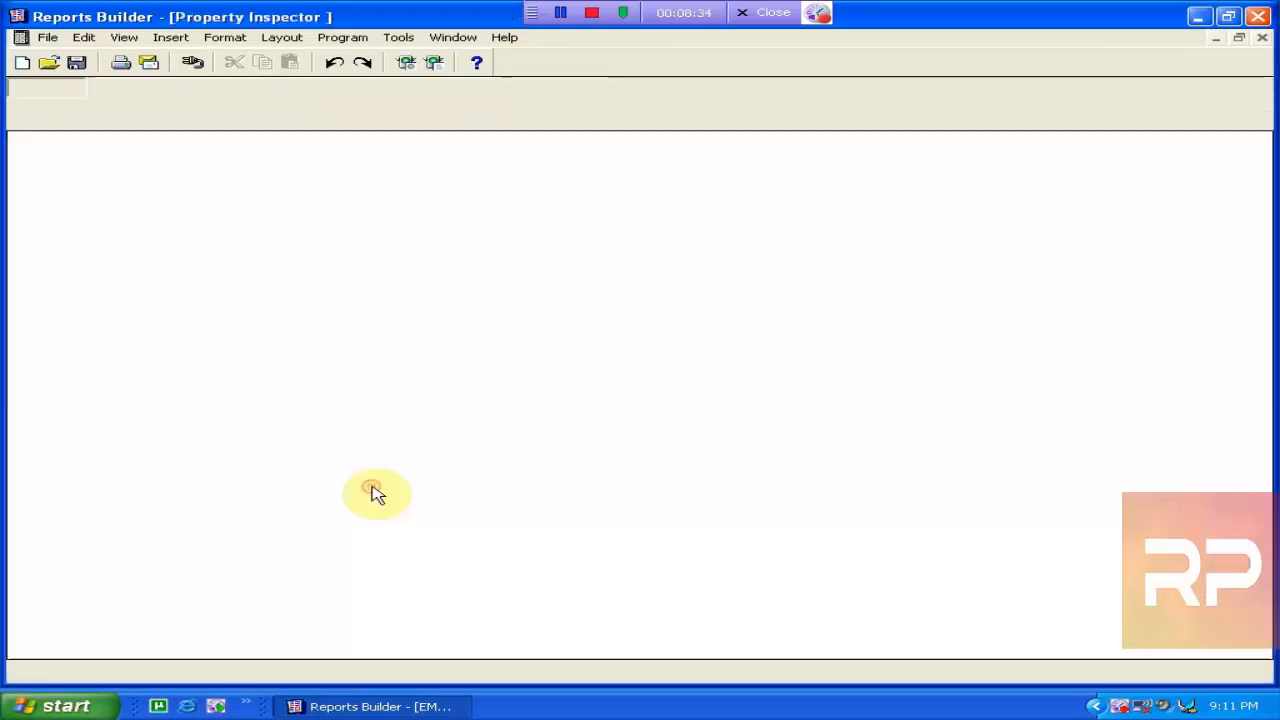
double_click(329, 330)
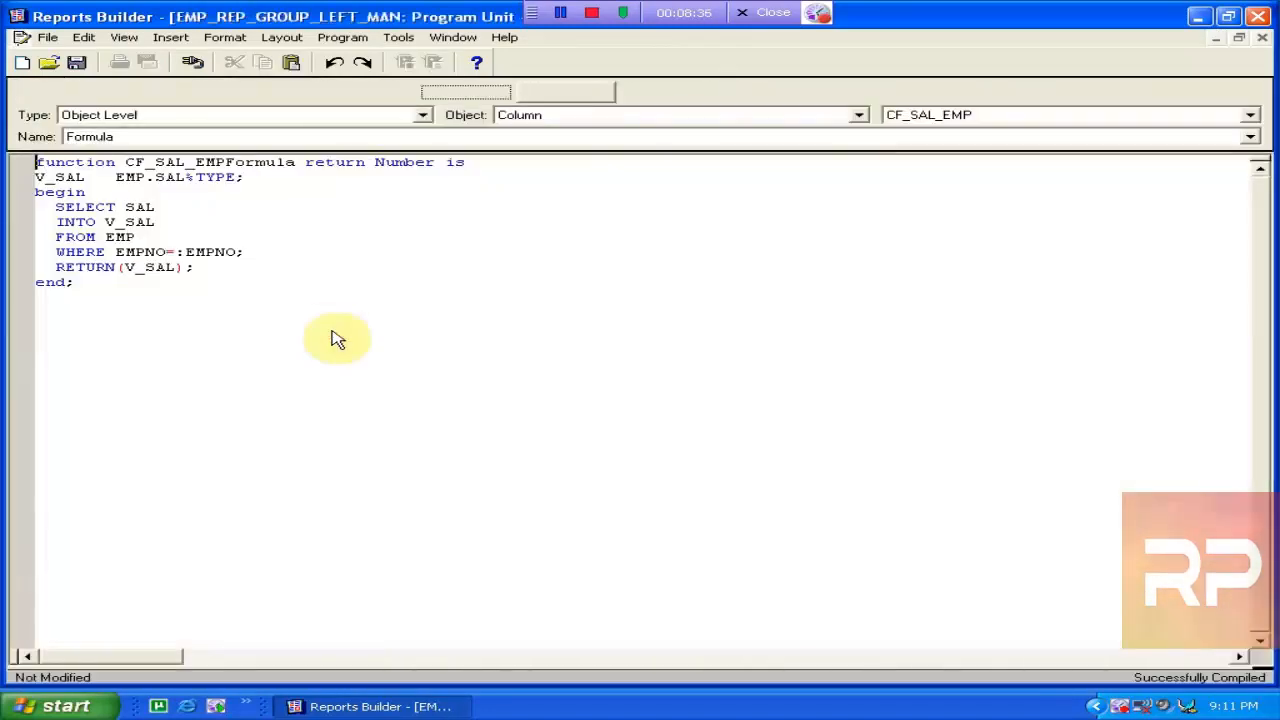
left_click(55, 206)
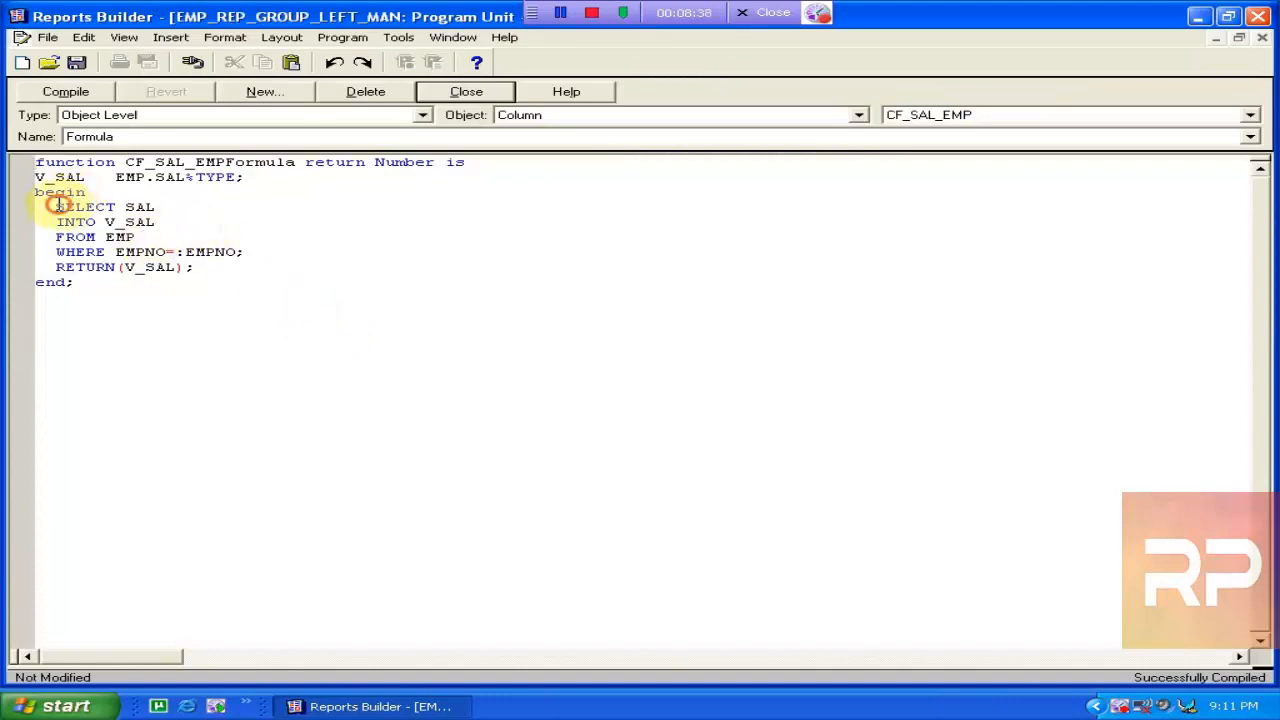
left_click_drag(57, 206, 177, 251)
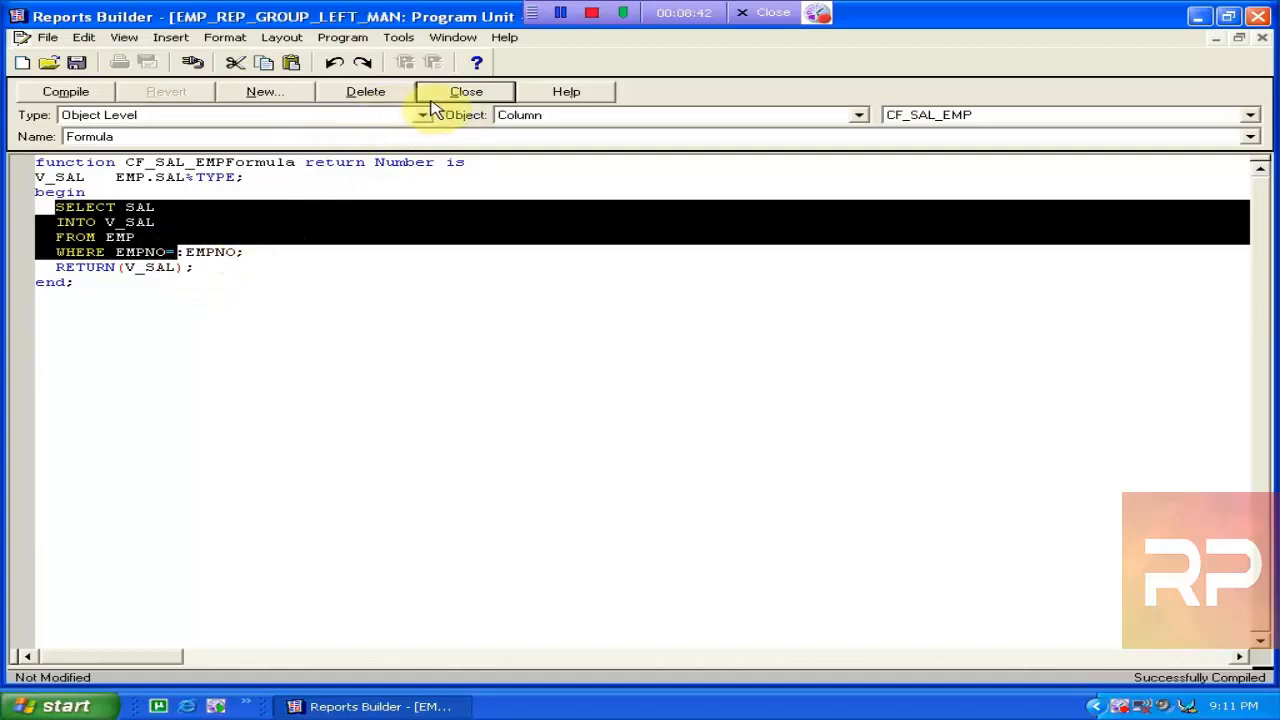
left_click(440, 93)
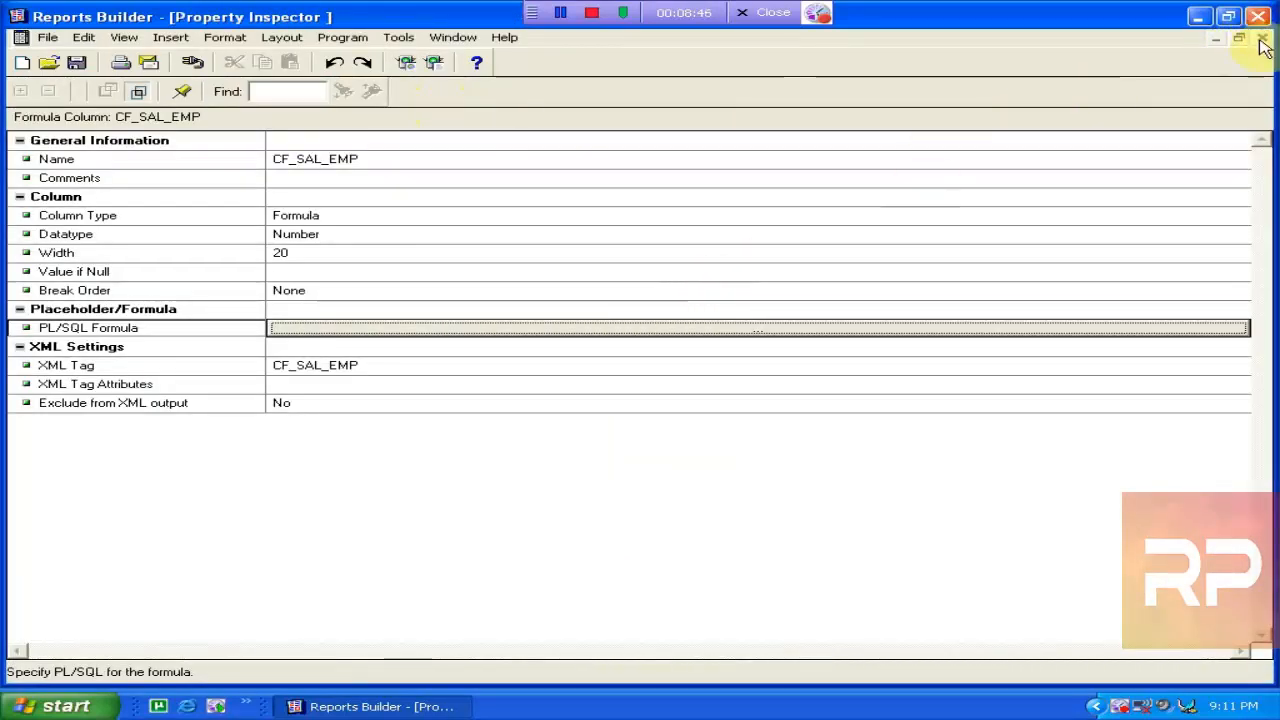
left_click(1262, 40)
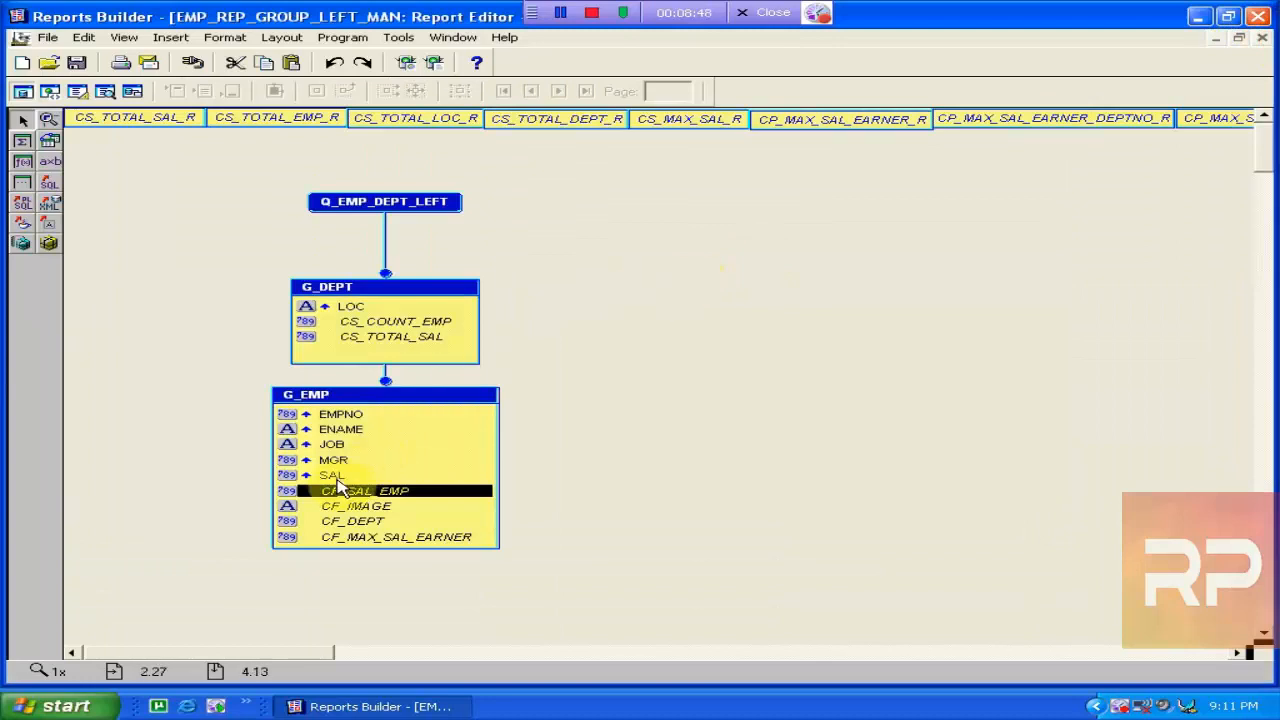
left_click(338, 480)
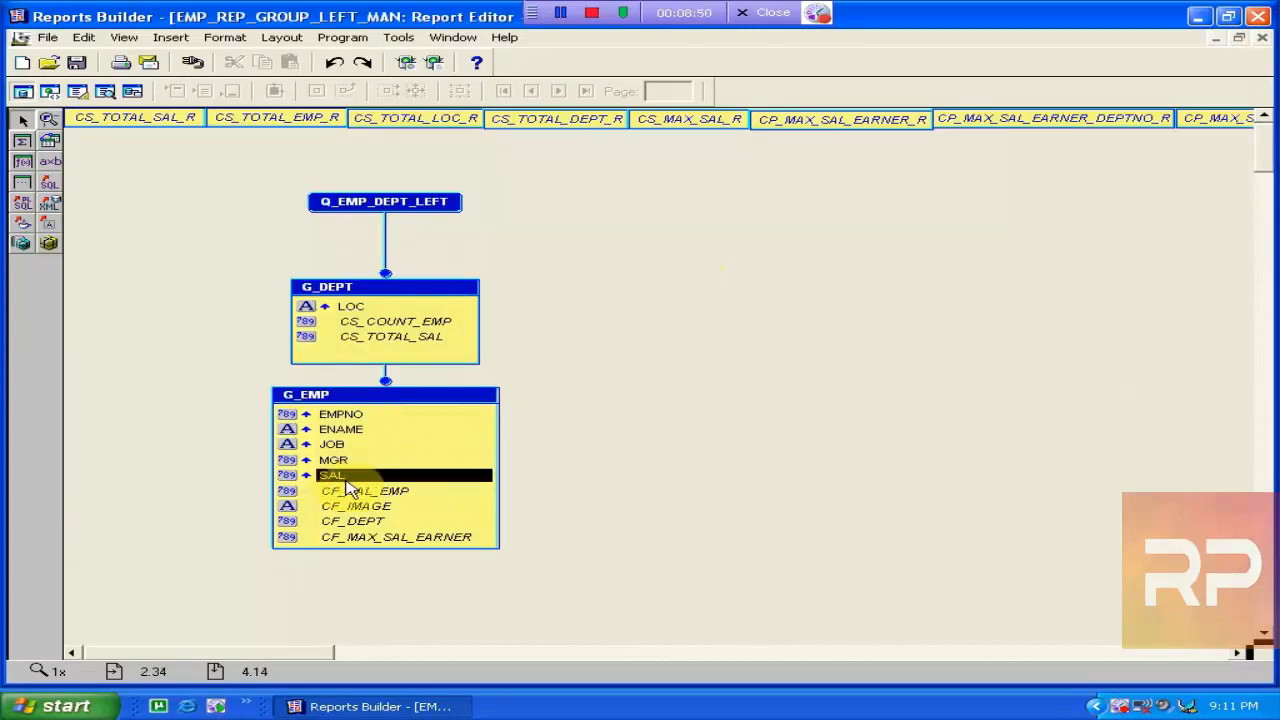
left_click(387, 491)
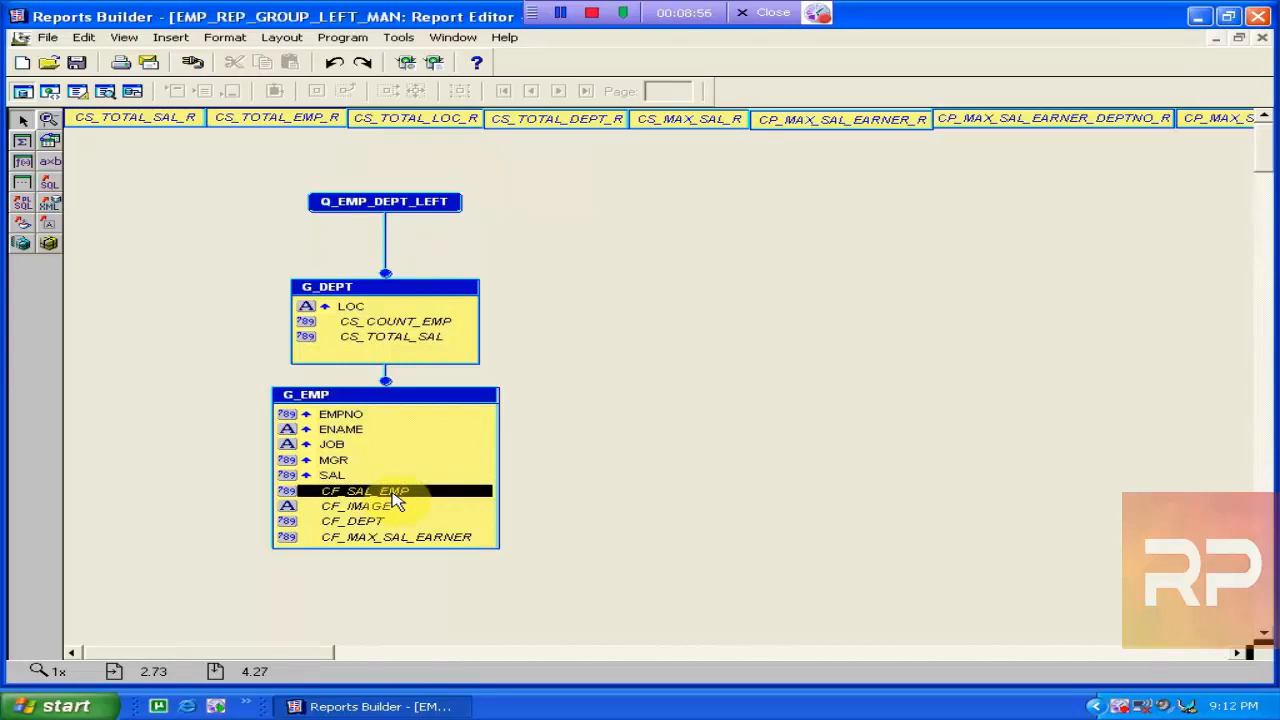
left_click(336, 475)
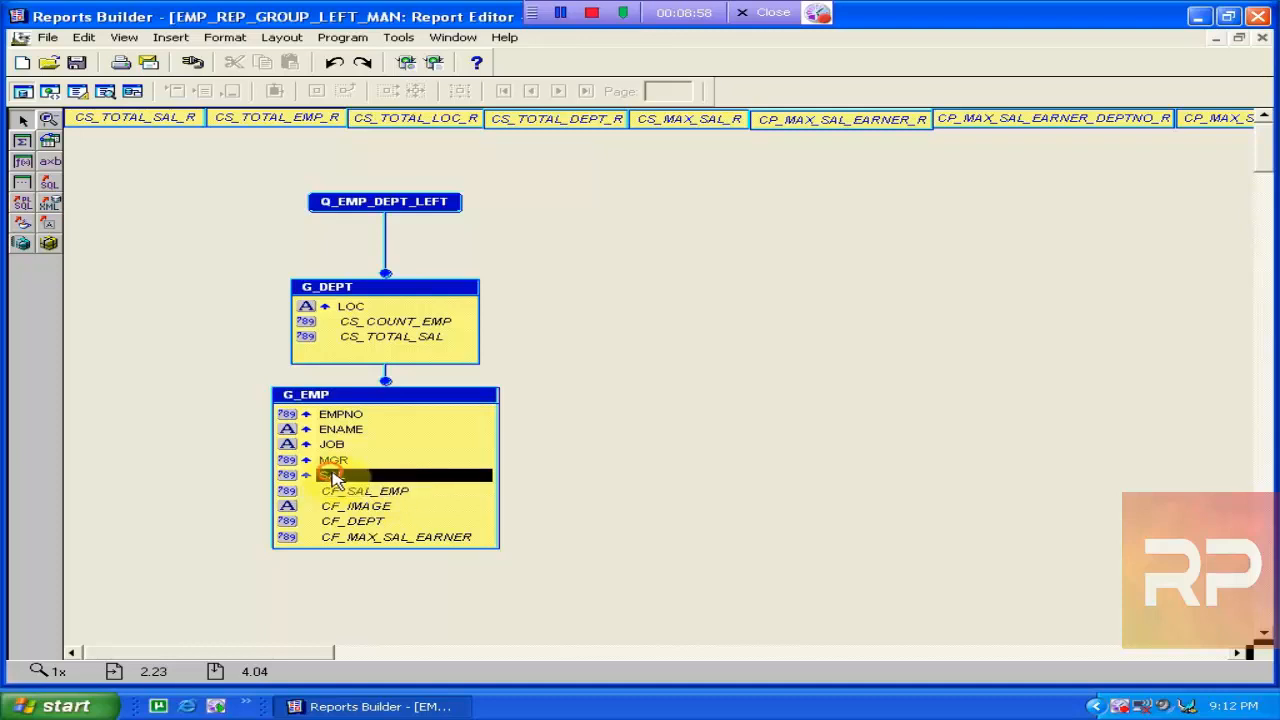
left_click(360, 491)
left_click(336, 476)
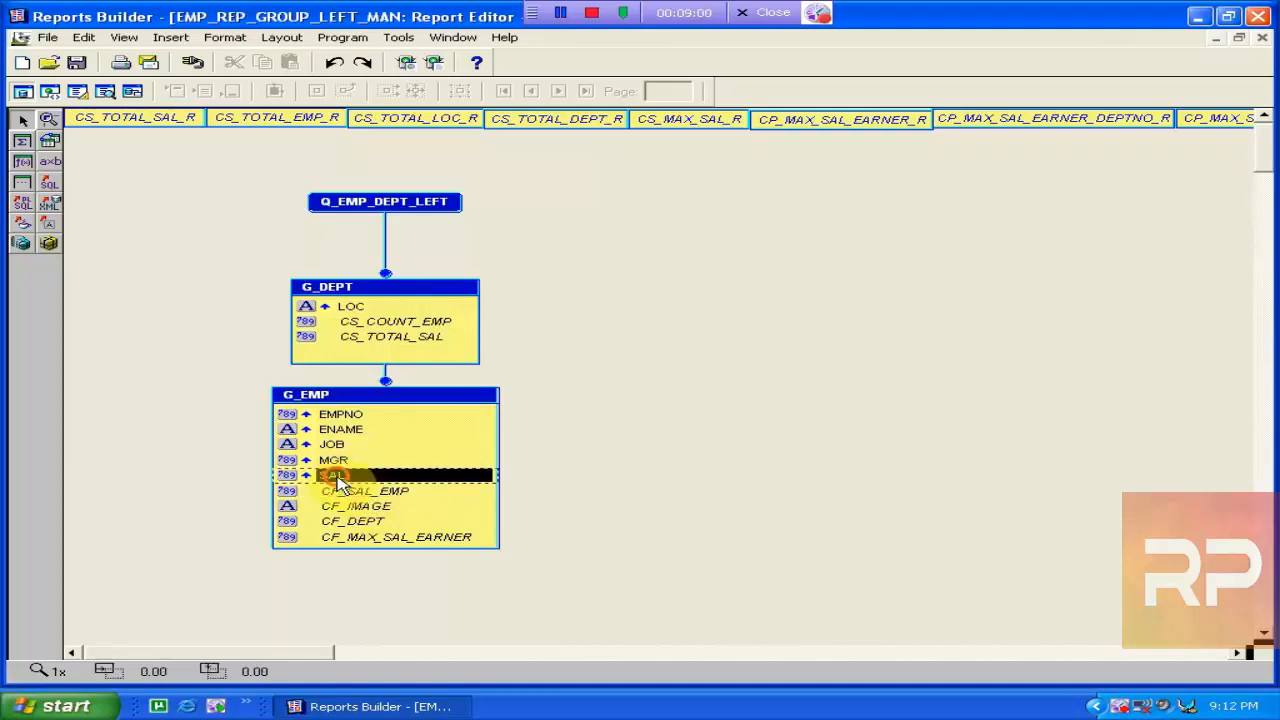
Check how the CF_MAX_SAL_EARNER formula compares CF_SAL_EMP with CS_MAX_SAL_R, and return to the data model
double_click(365, 537)
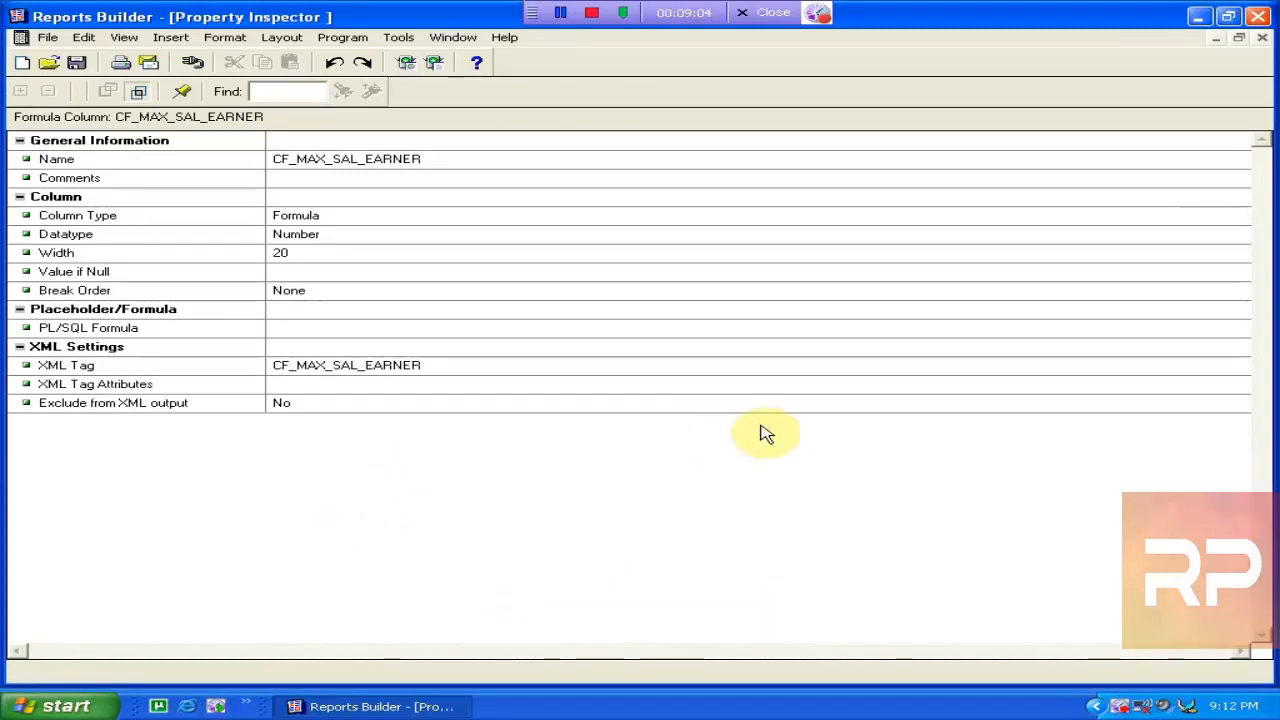
left_click(785, 368)
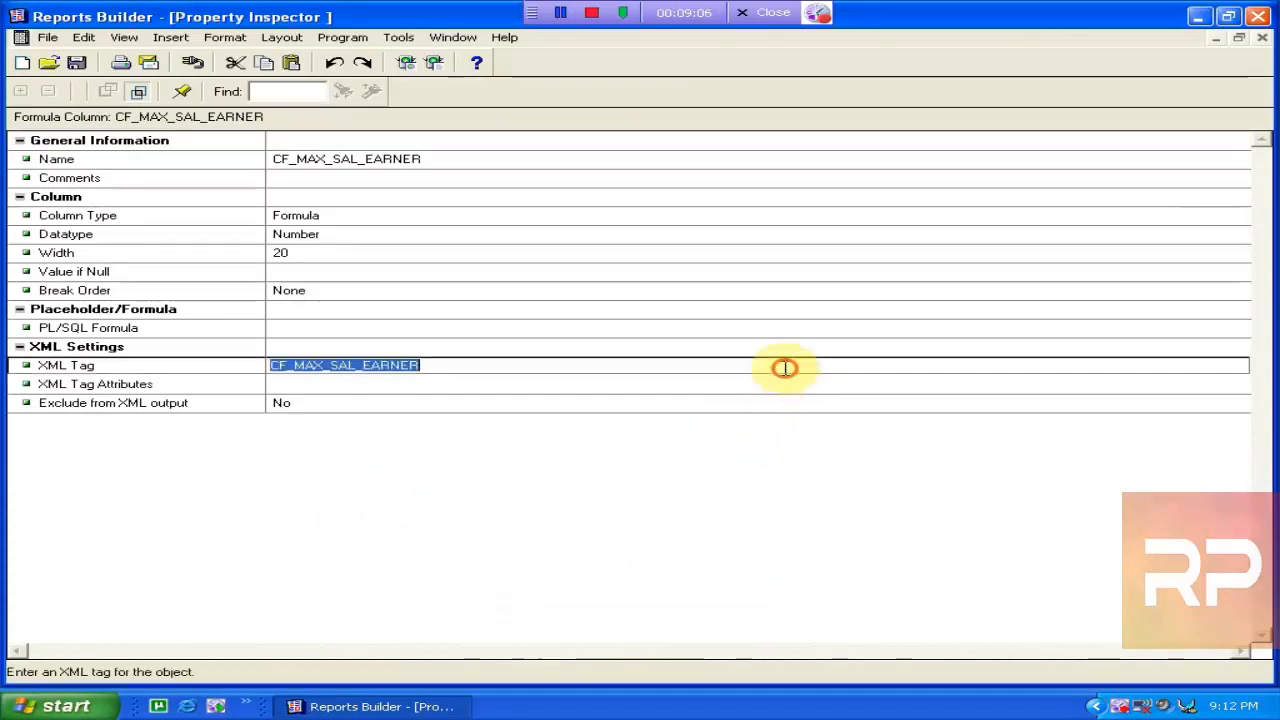
left_click(809, 352)
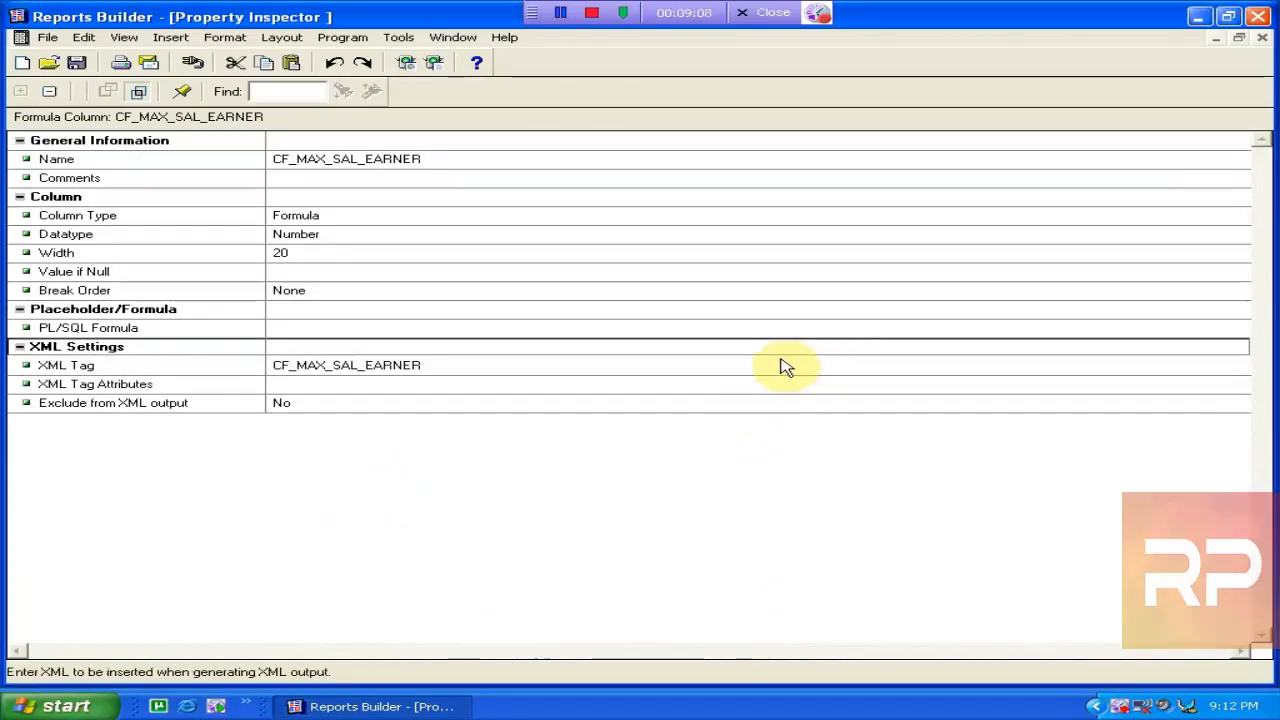
double_click(768, 330)
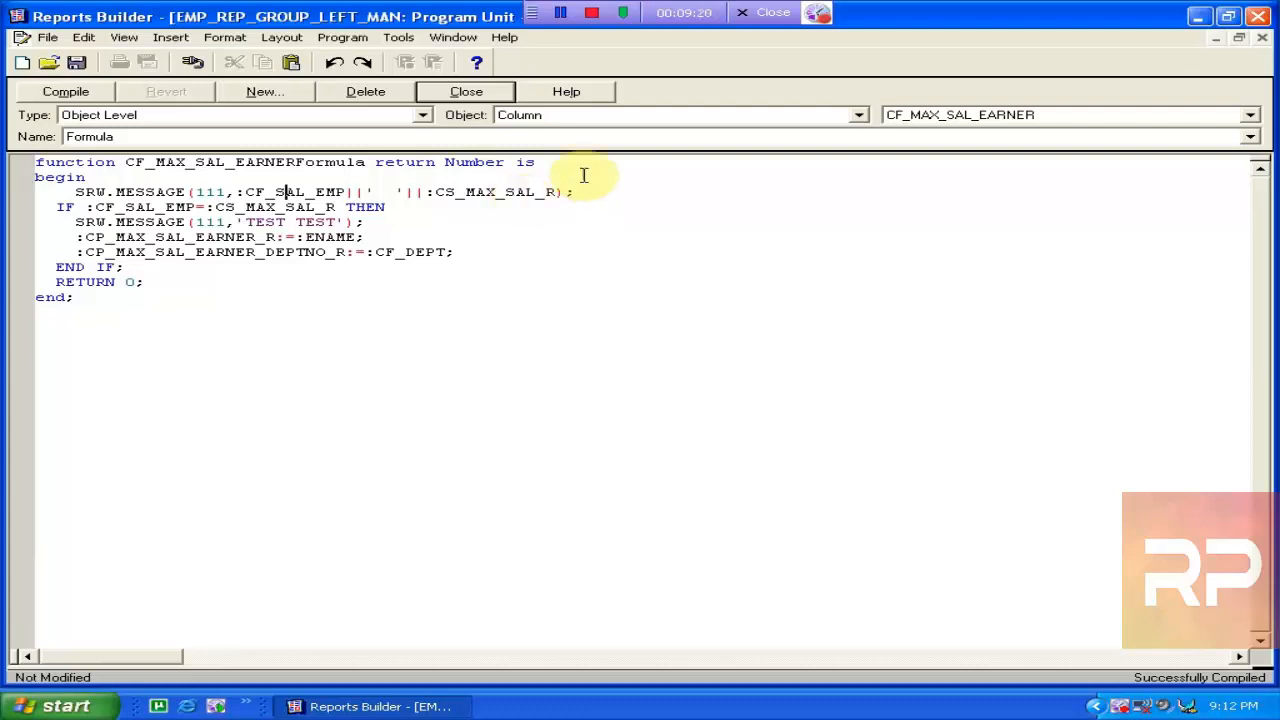
left_click(472, 91)
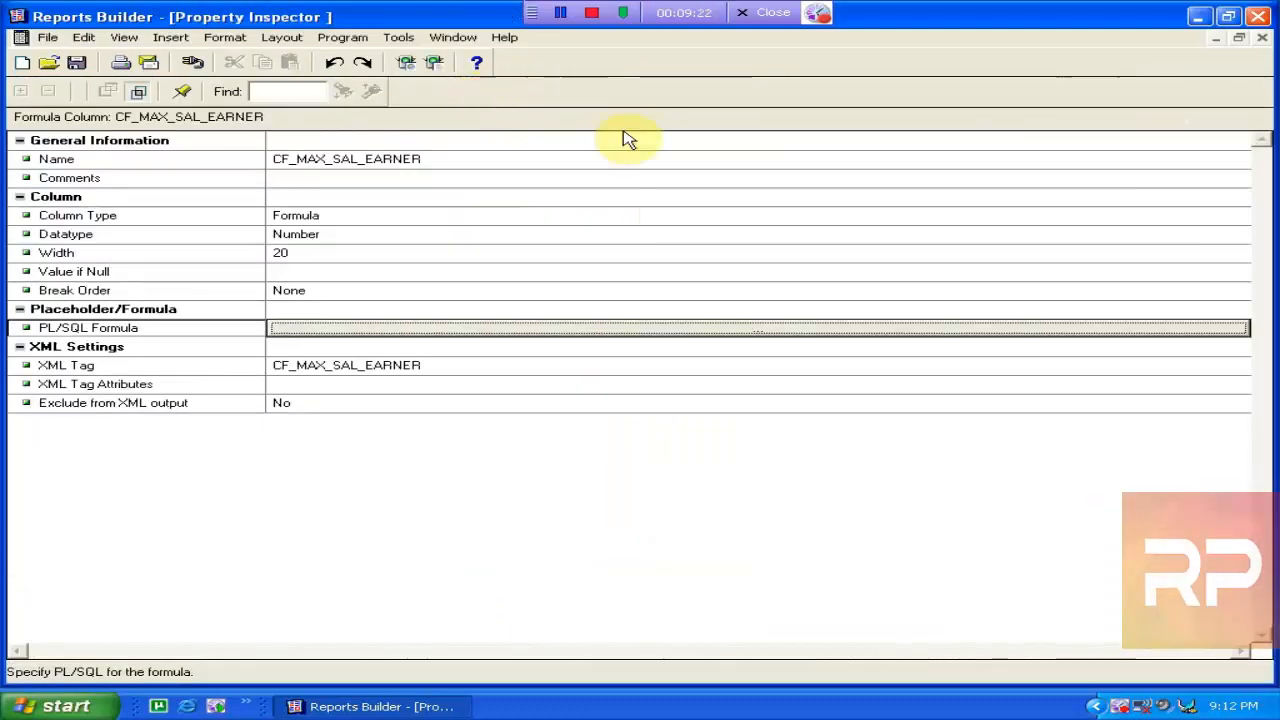
left_click(1262, 40)
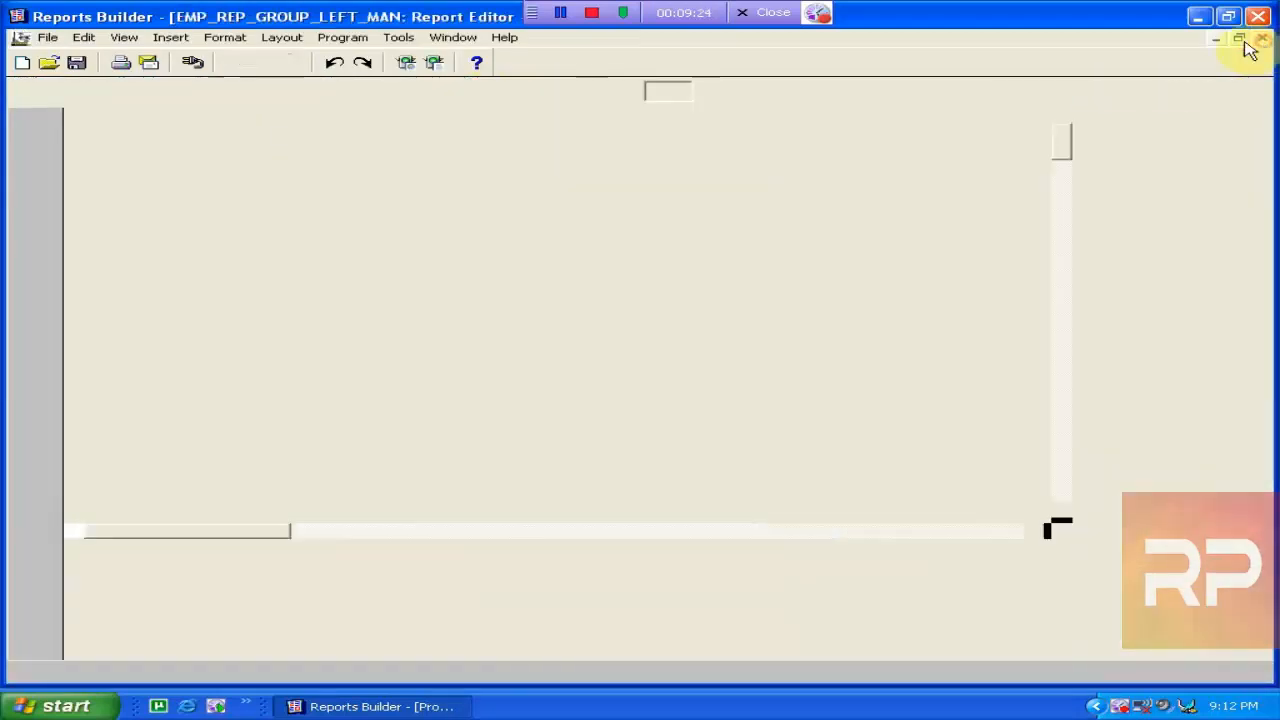
Review the SELECT INTO V_SAL statement in the CF_SAL_EMP formula, and return to the data model
left_click(366, 478)
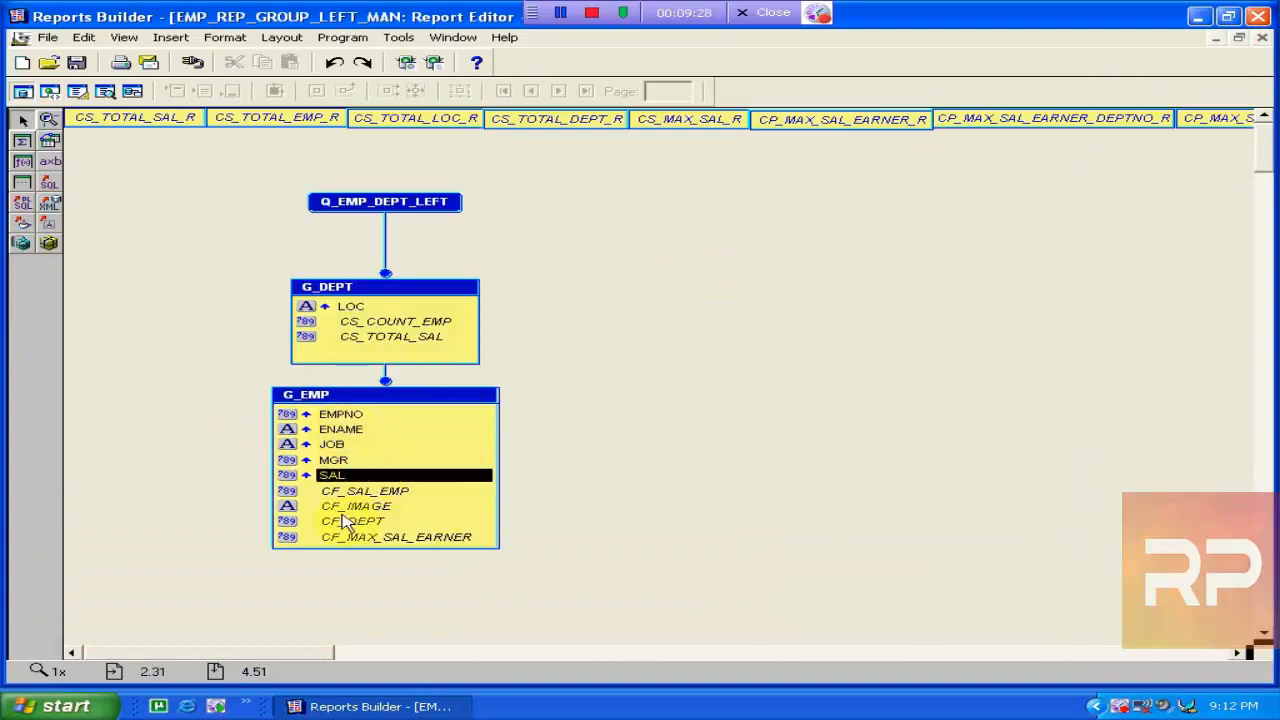
double_click(398, 490)
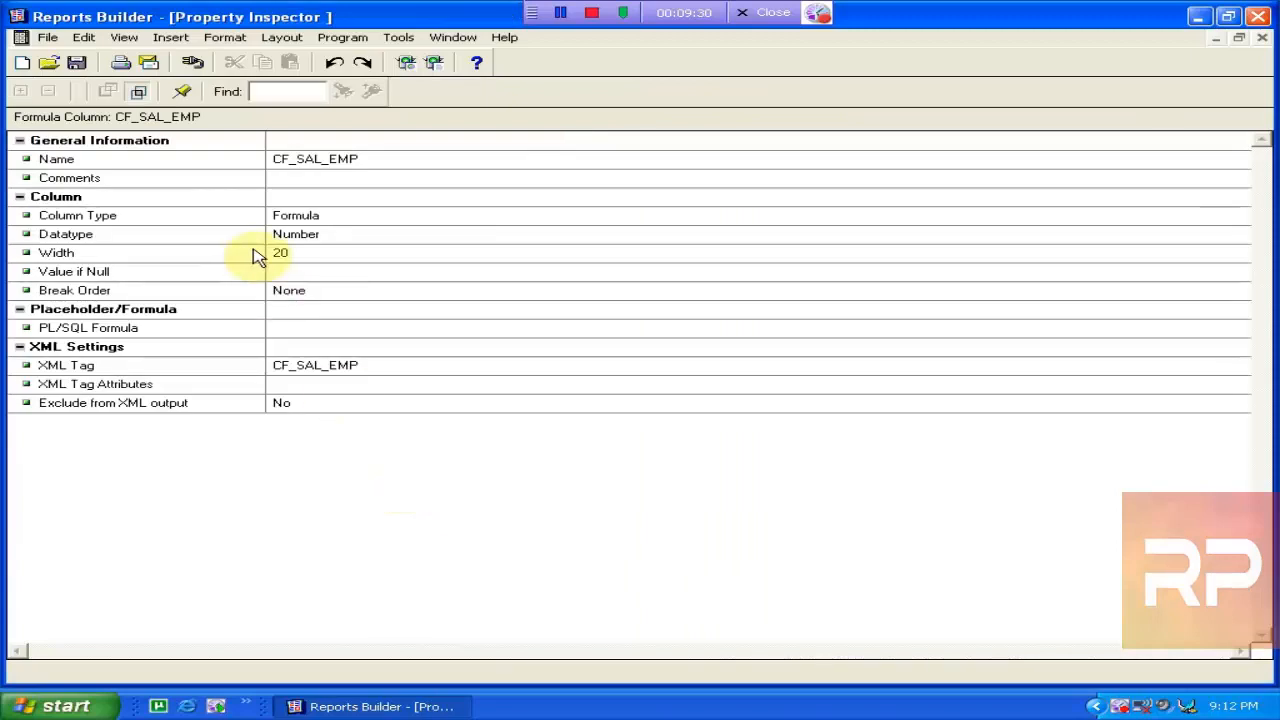
double_click(300, 331)
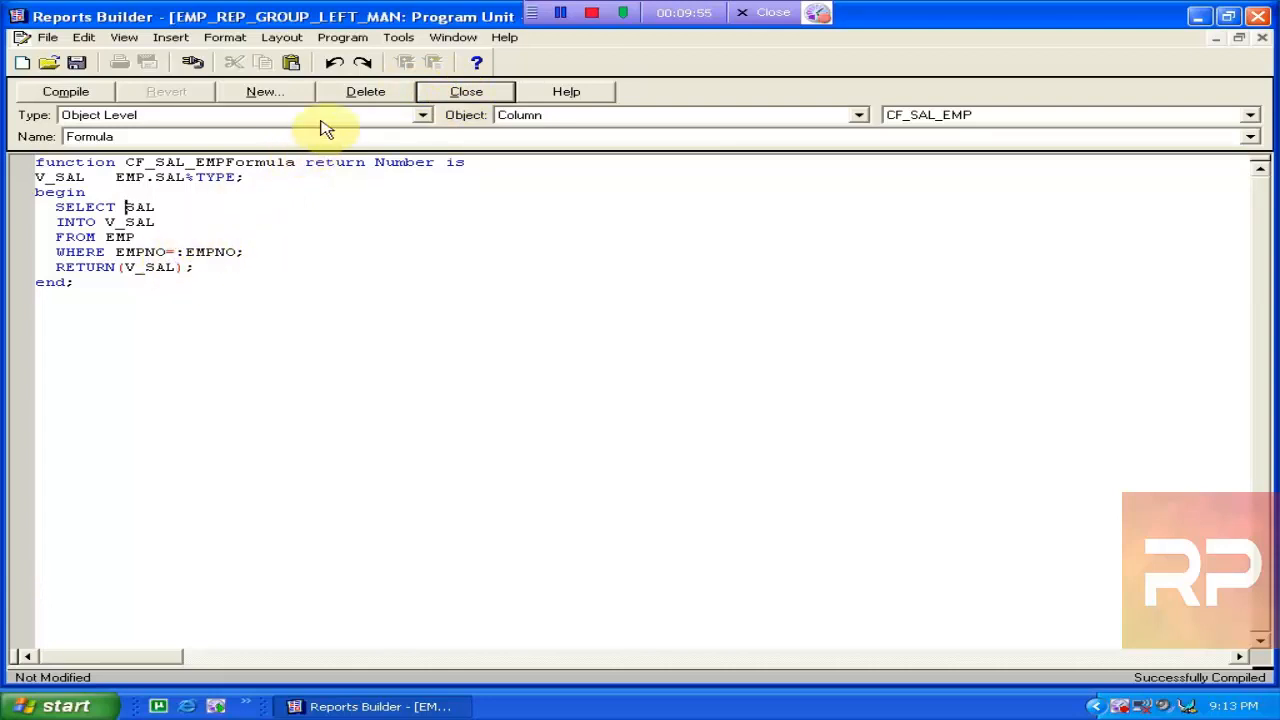
left_click(467, 92)
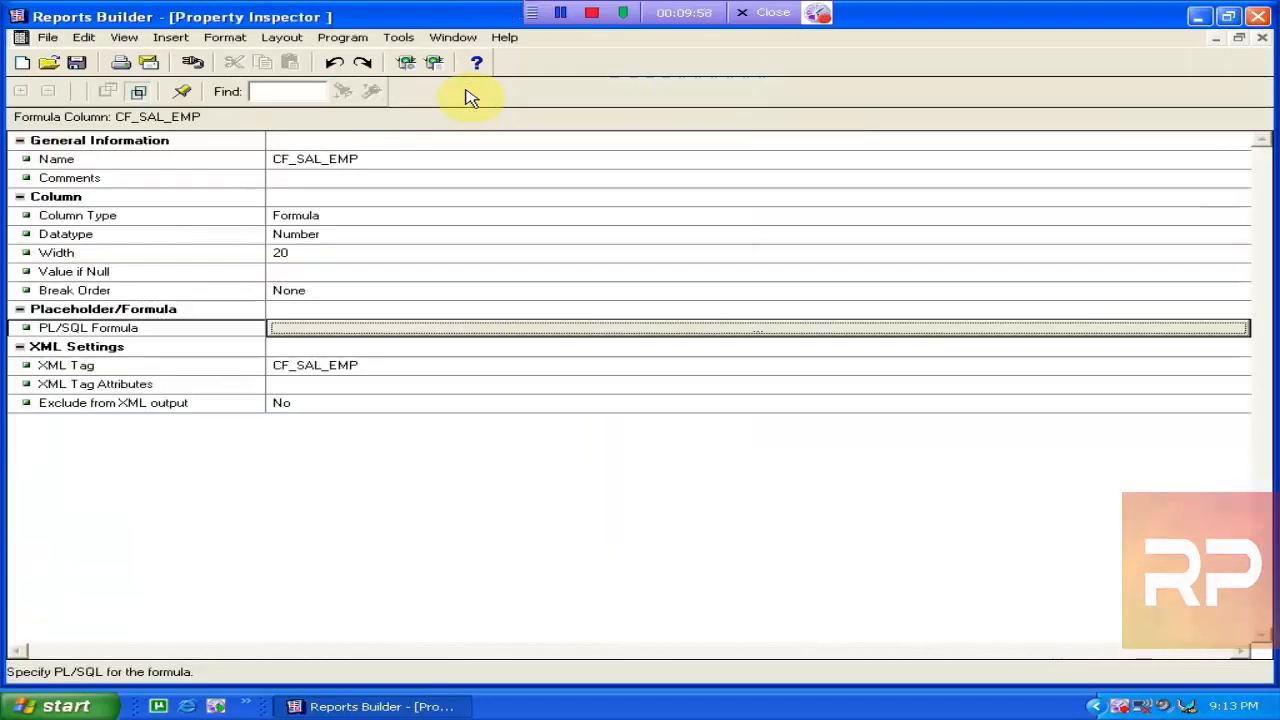
left_click(1263, 38)
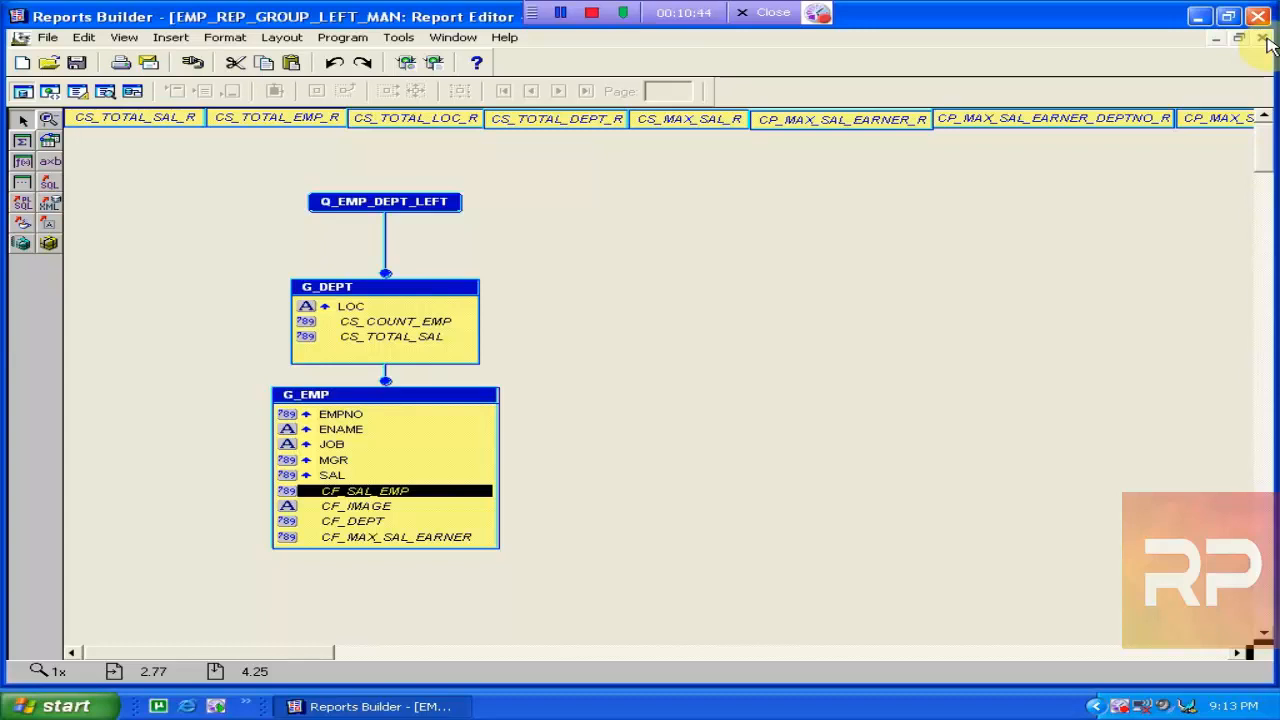
Close the report editor and remove EMP_REP_GROUP_LEFT_MAN from the open reports without saving its changes
left_click(1263, 38)
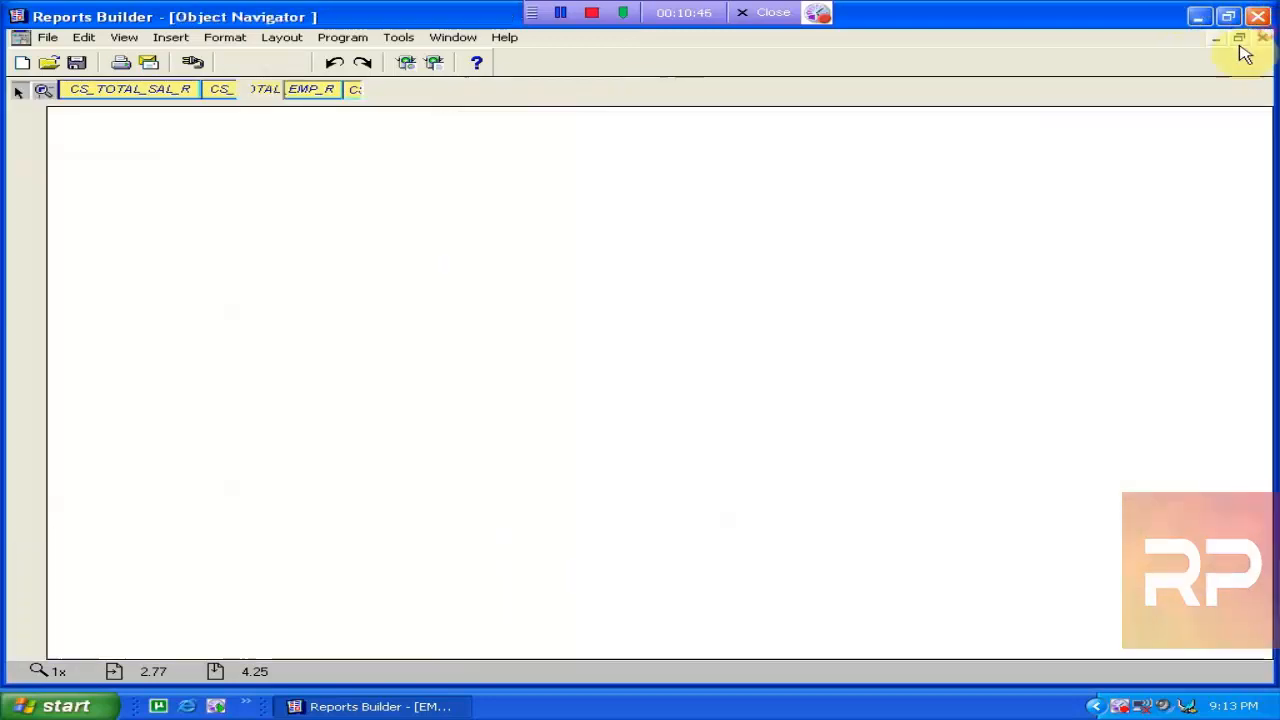
left_click(1262, 171)
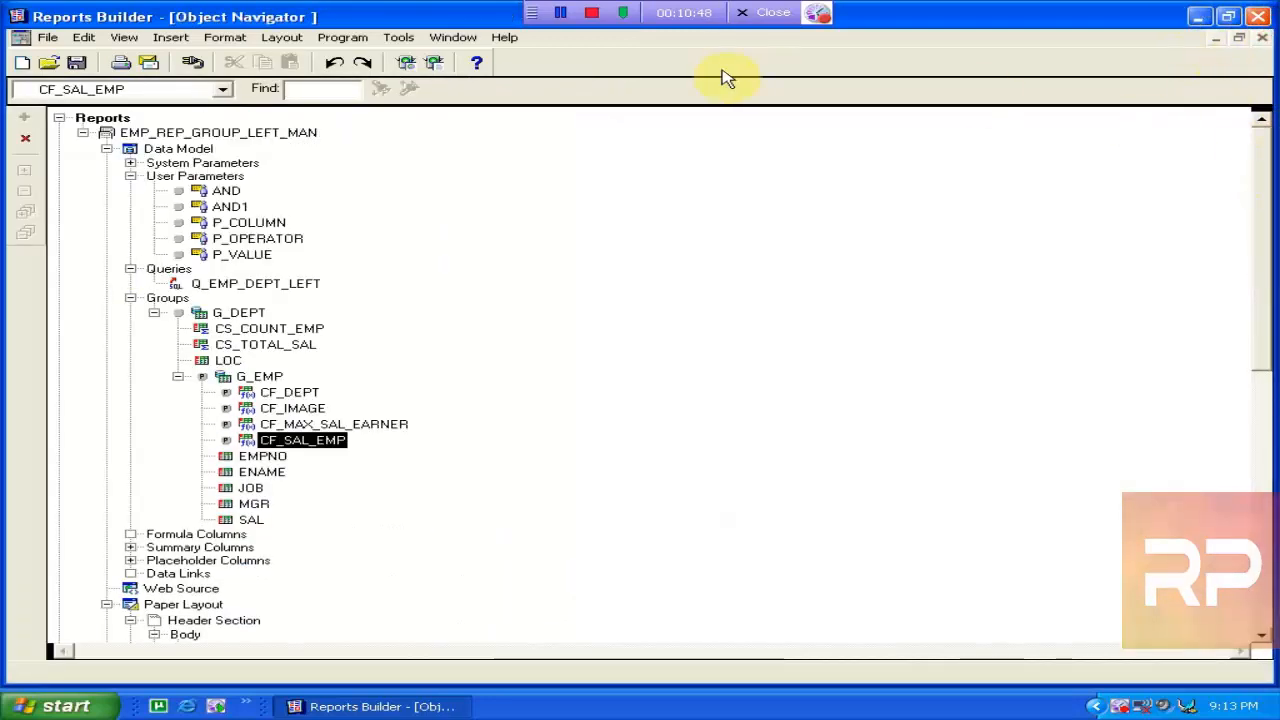
left_click(83, 142)
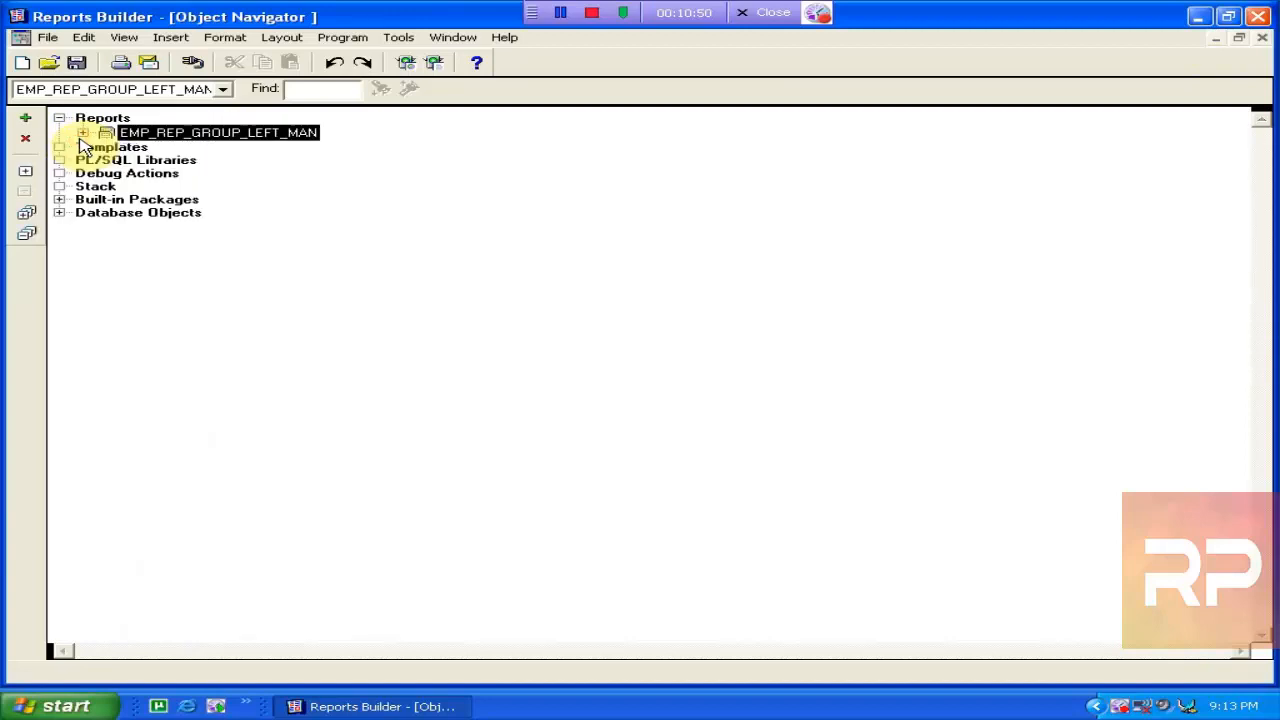
key("Delete")
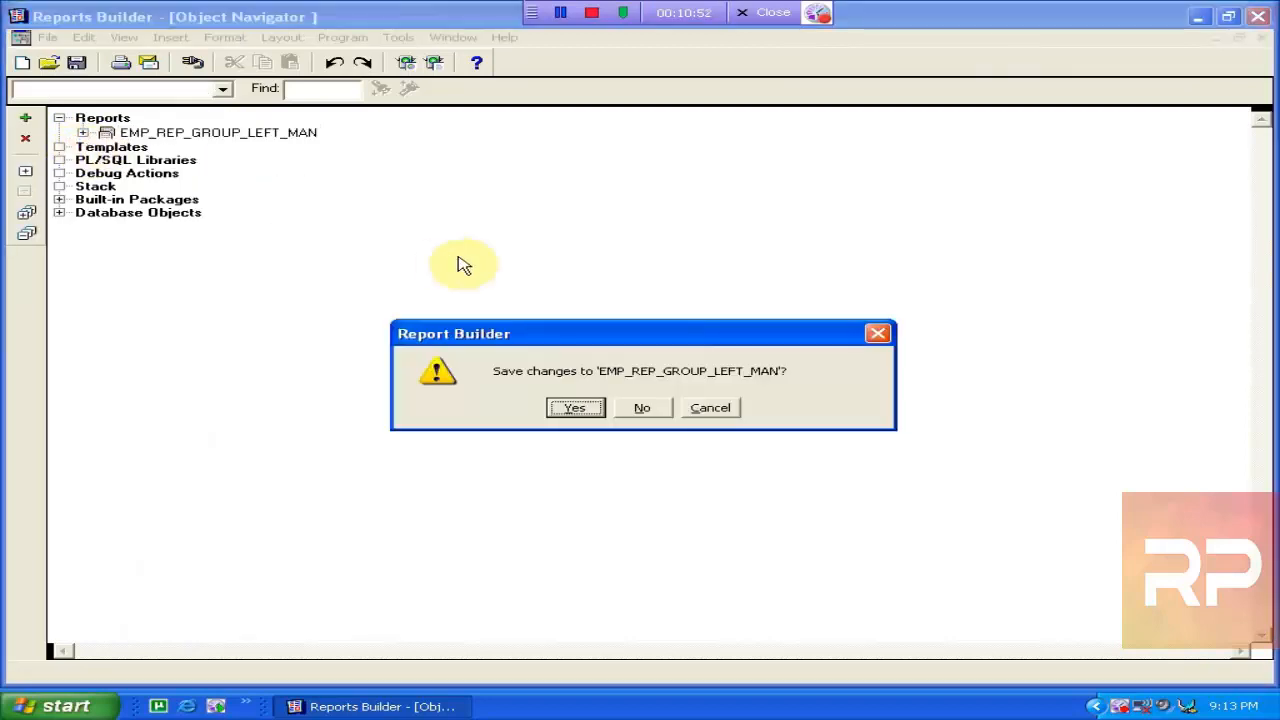
left_click(637, 408)
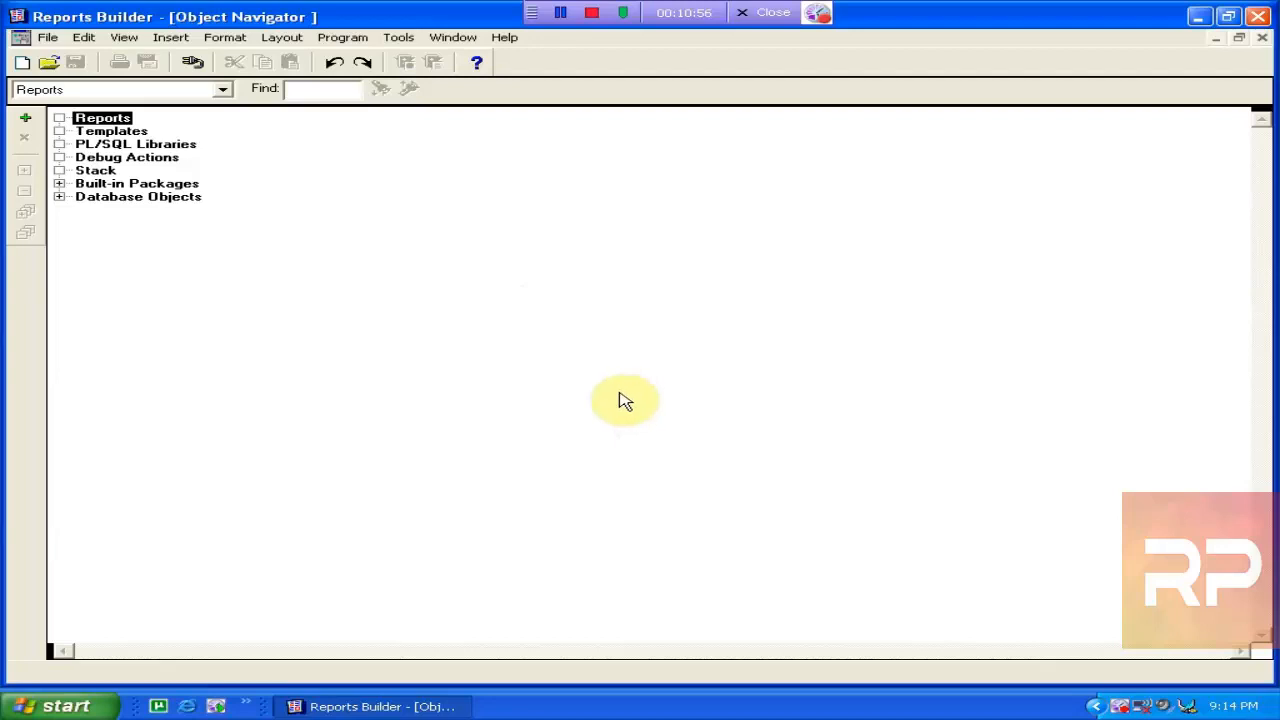
left_click(372, 704)
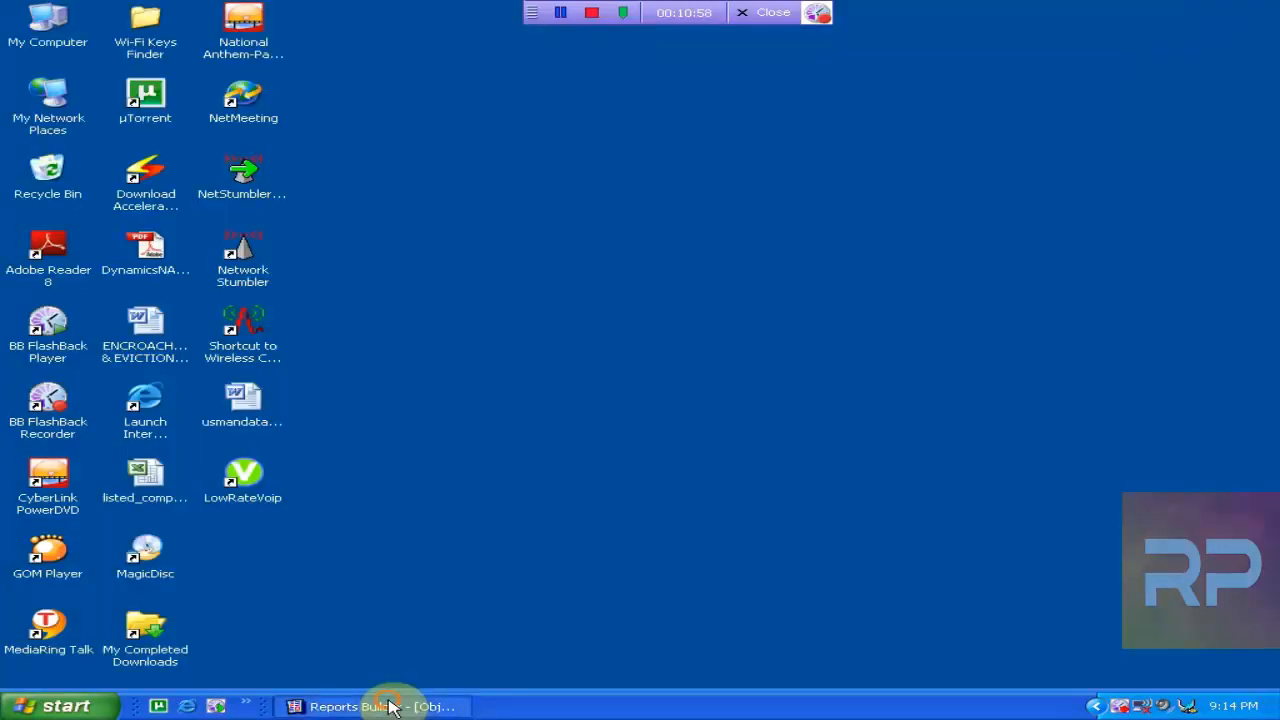
left_click(390, 706)
left_click(390, 706)
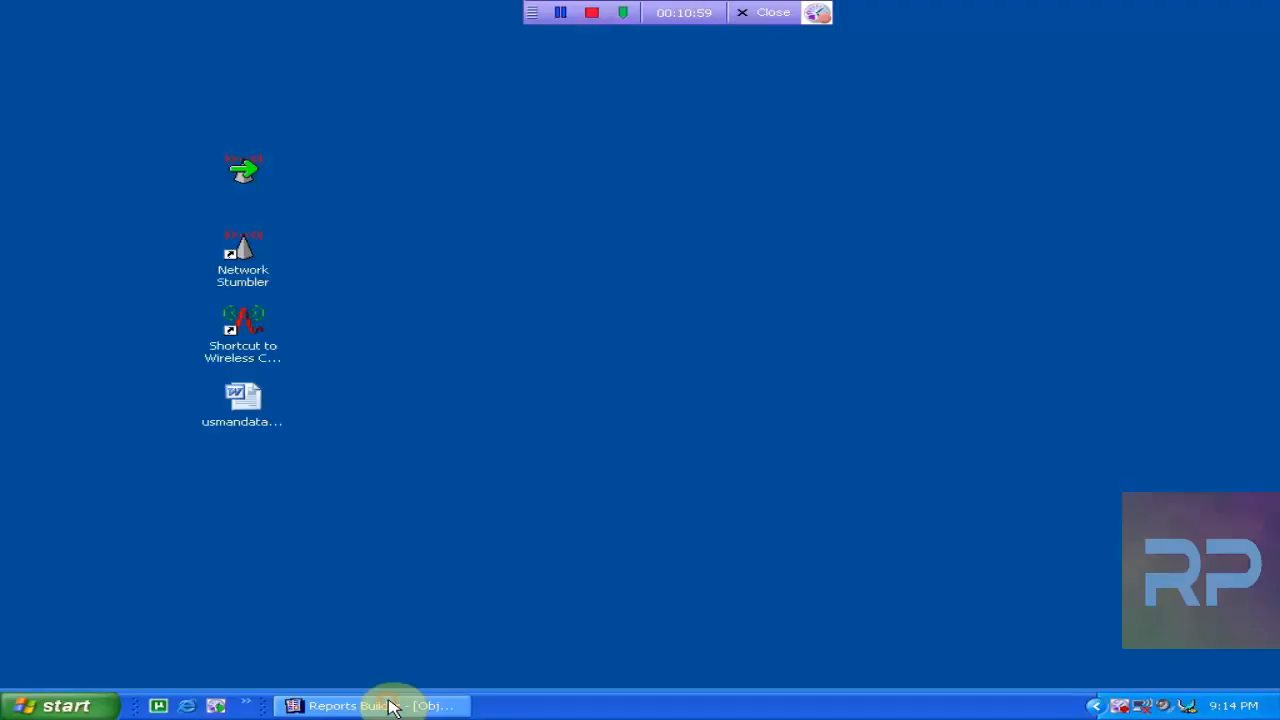
right_click(490, 452)
left_click(503, 470)
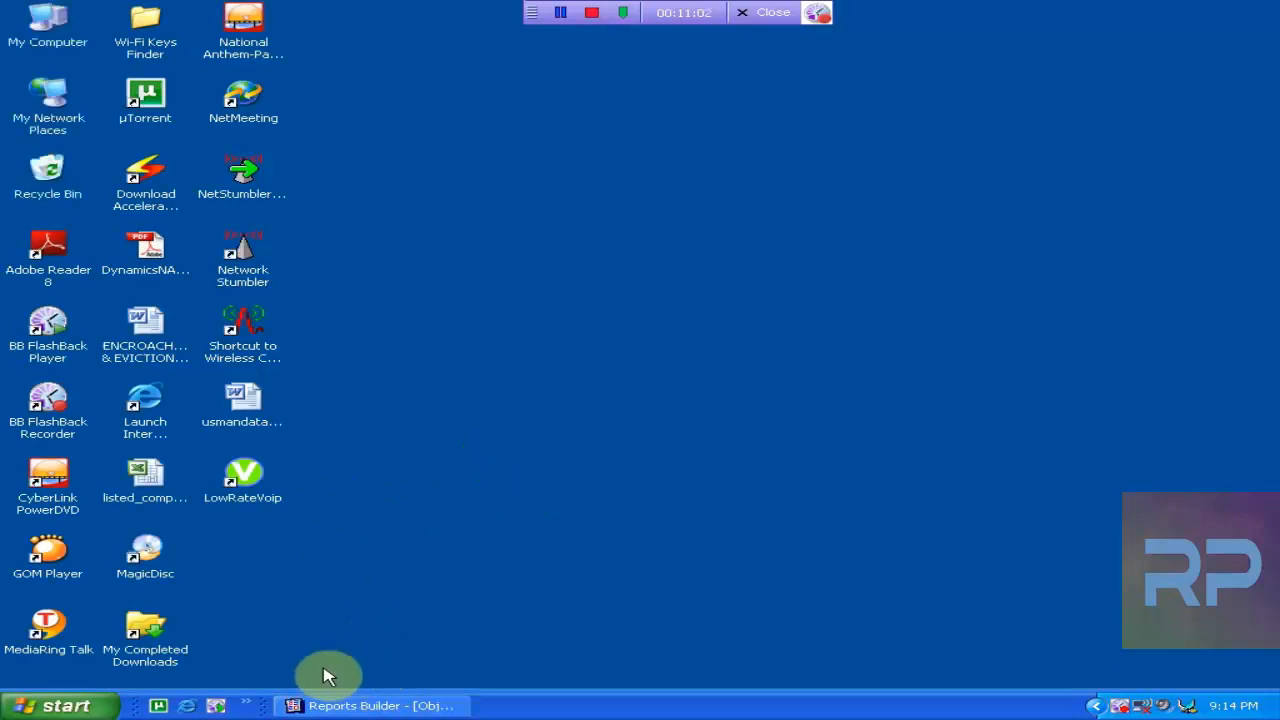
left_click(354, 706)
left_click(352, 712)
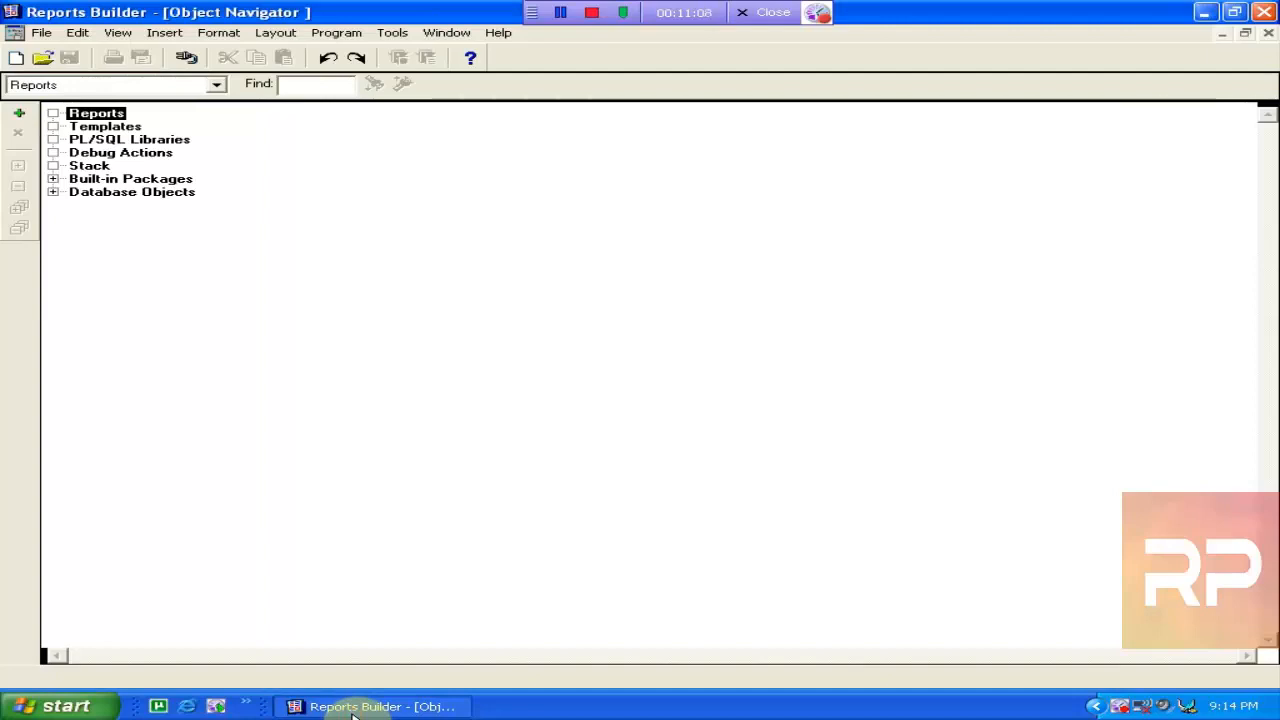
left_click(352, 712)
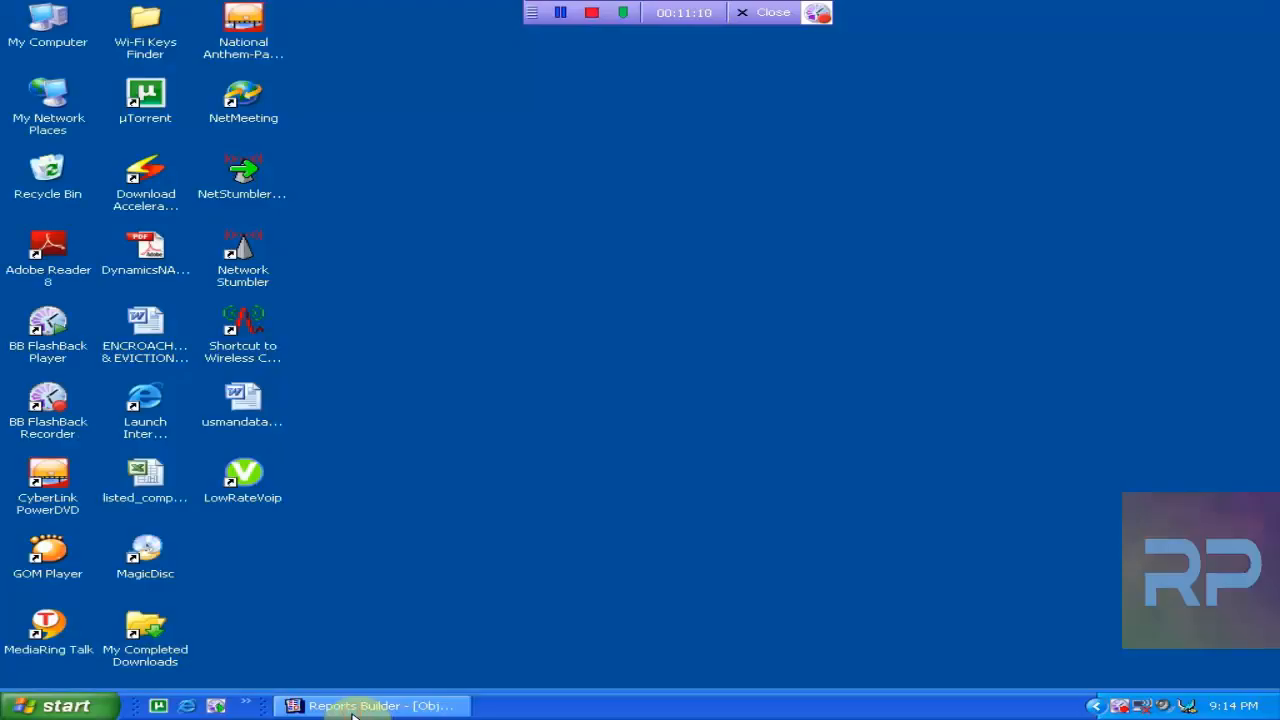
left_click(352, 710)
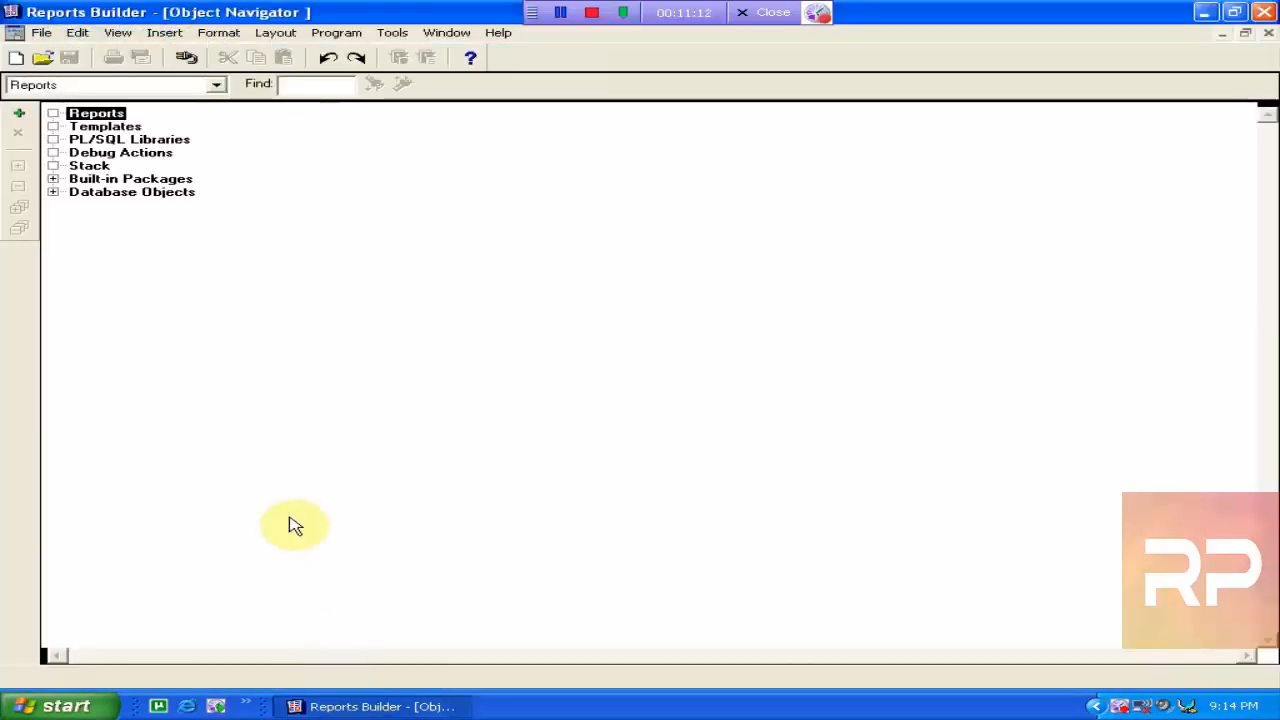
left_click(45, 60)
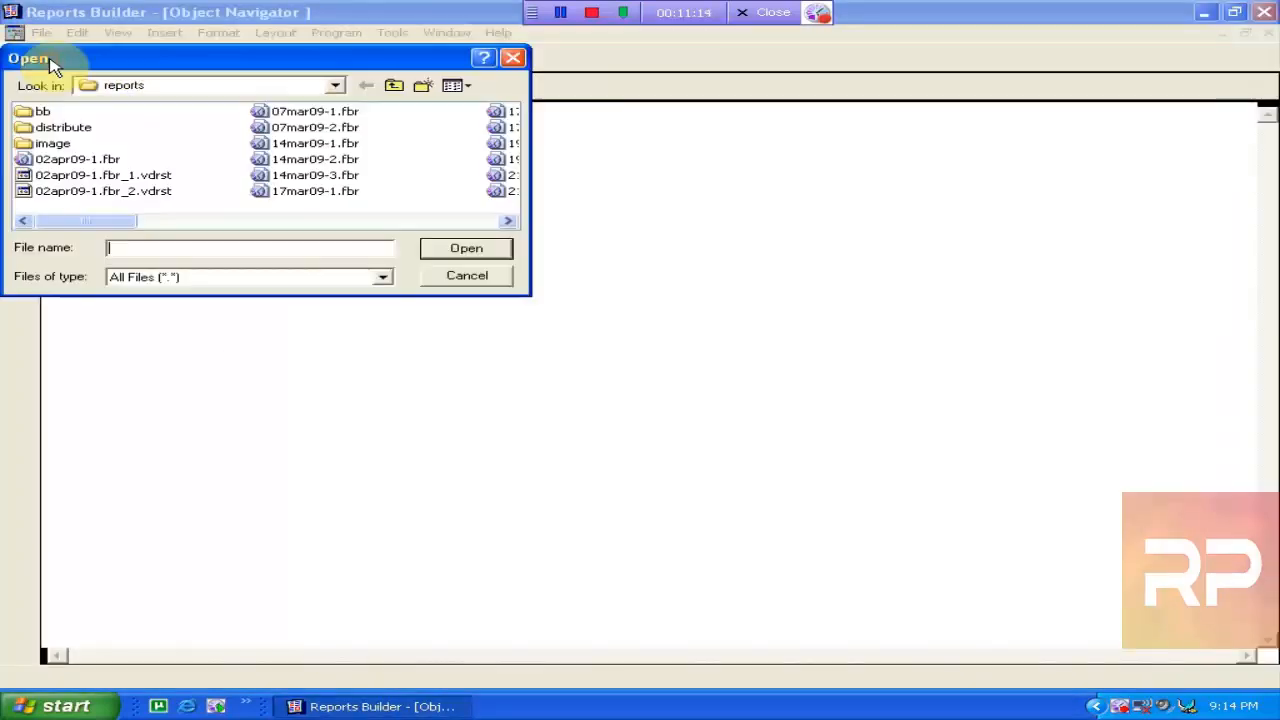
left_click(458, 277)
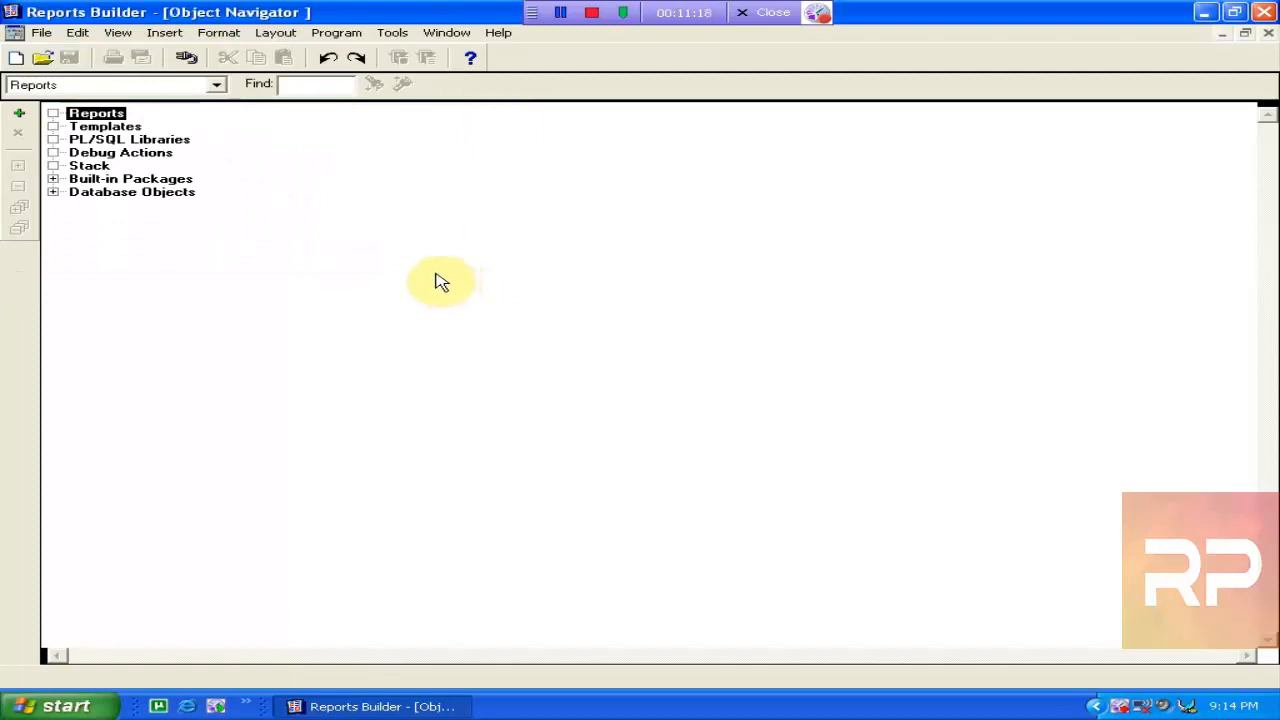
left_click(60, 706)
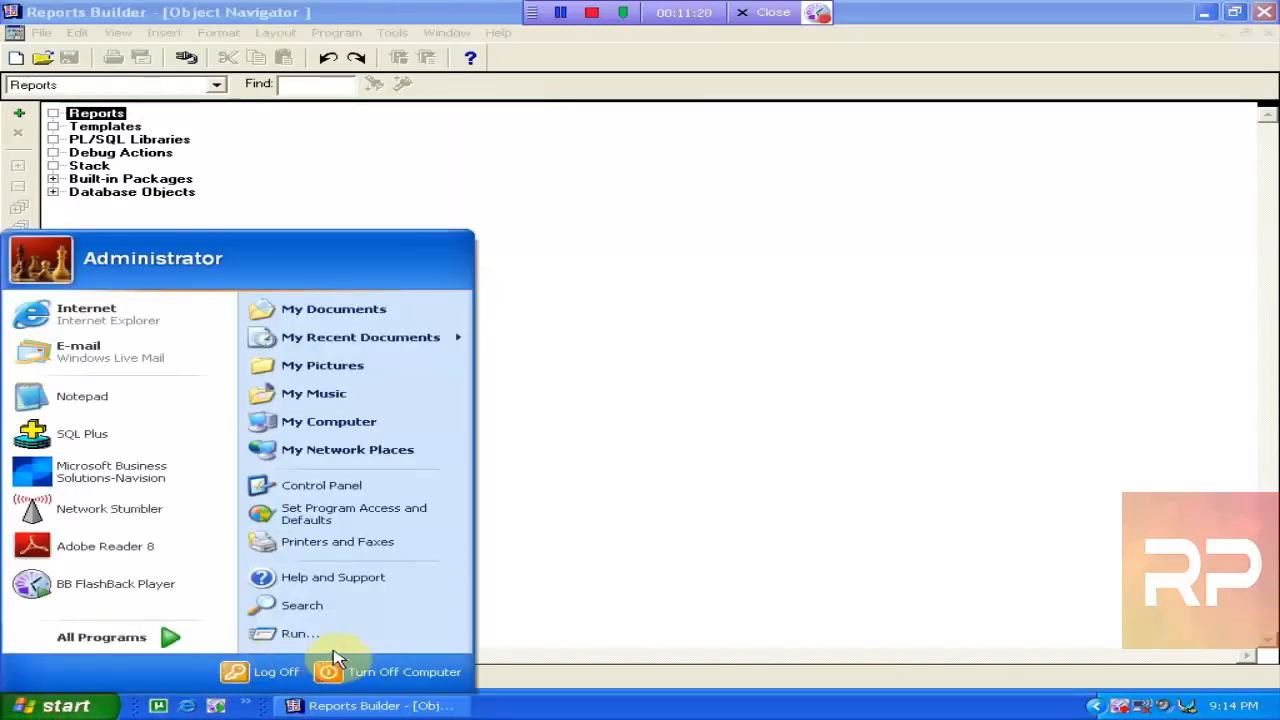
left_click(183, 641)
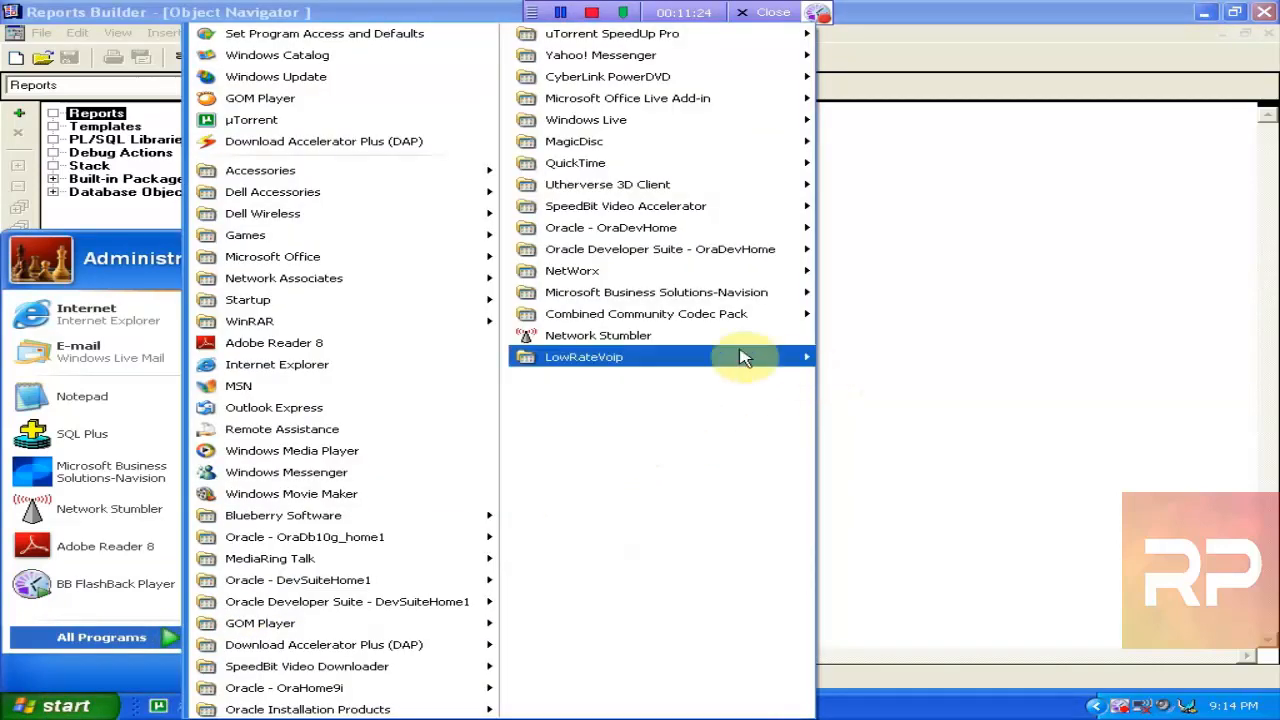
left_click(900, 712)
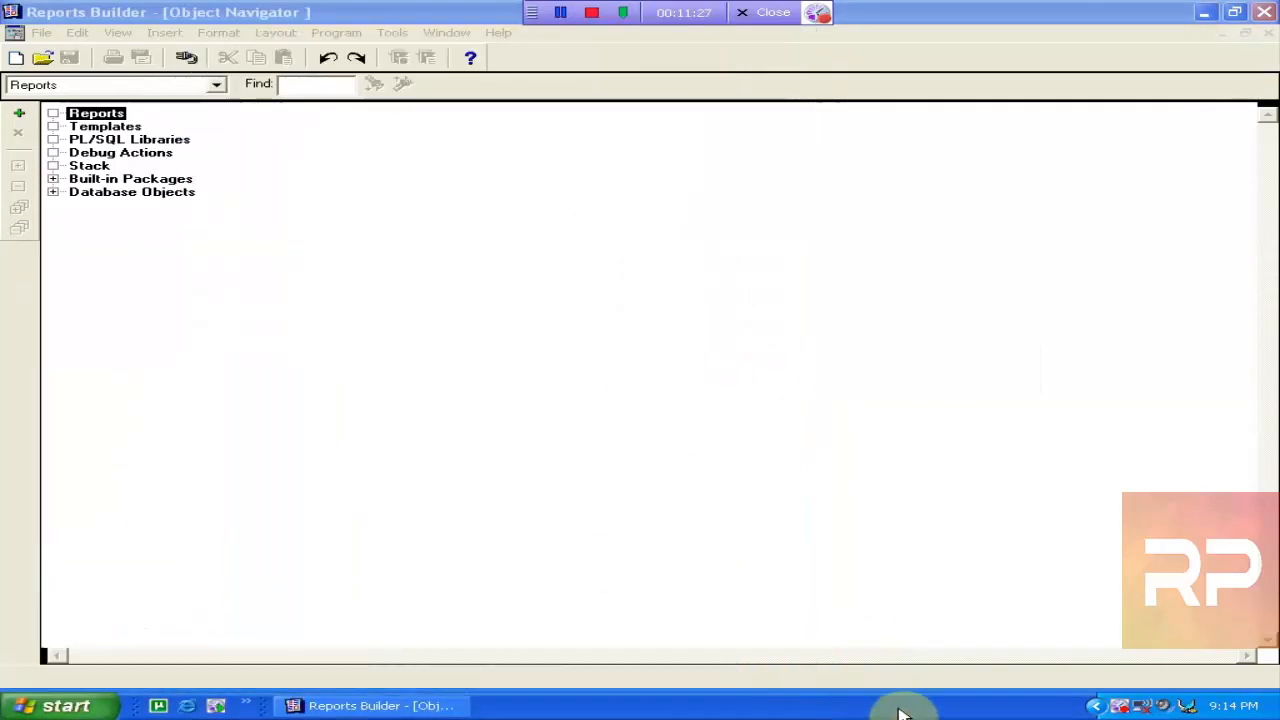
left_click(378, 706)
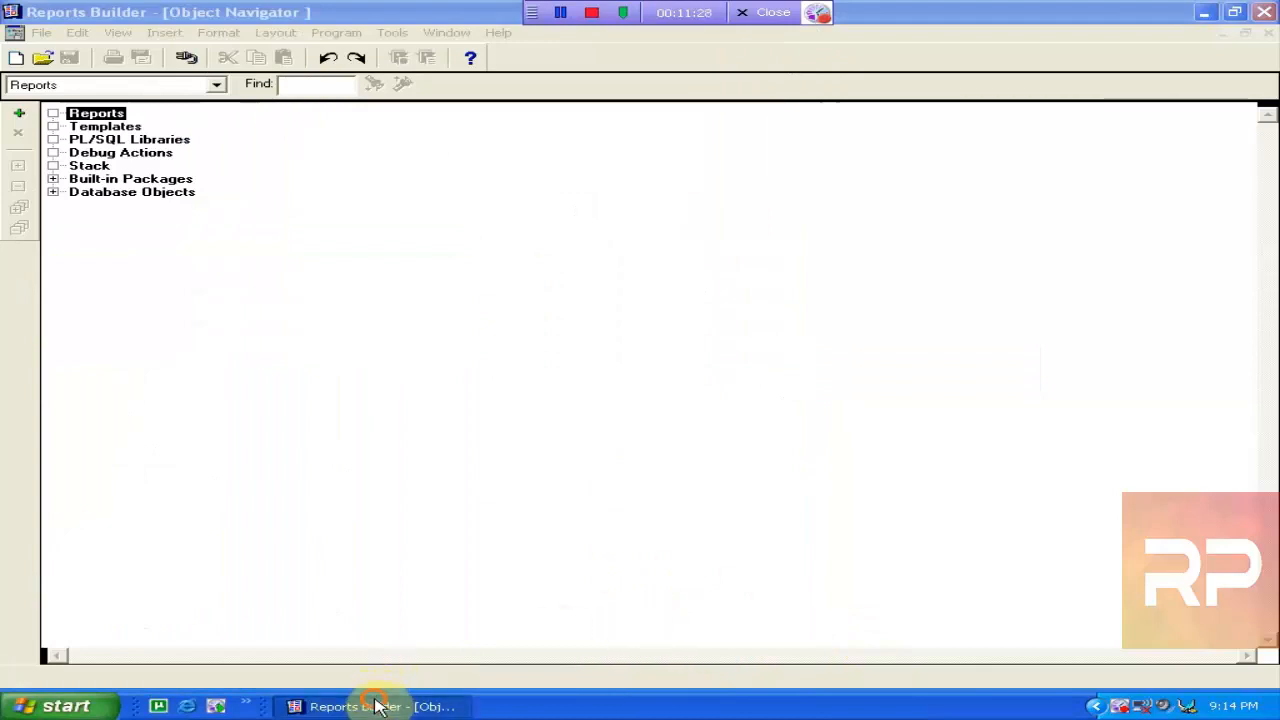
left_click(368, 706)
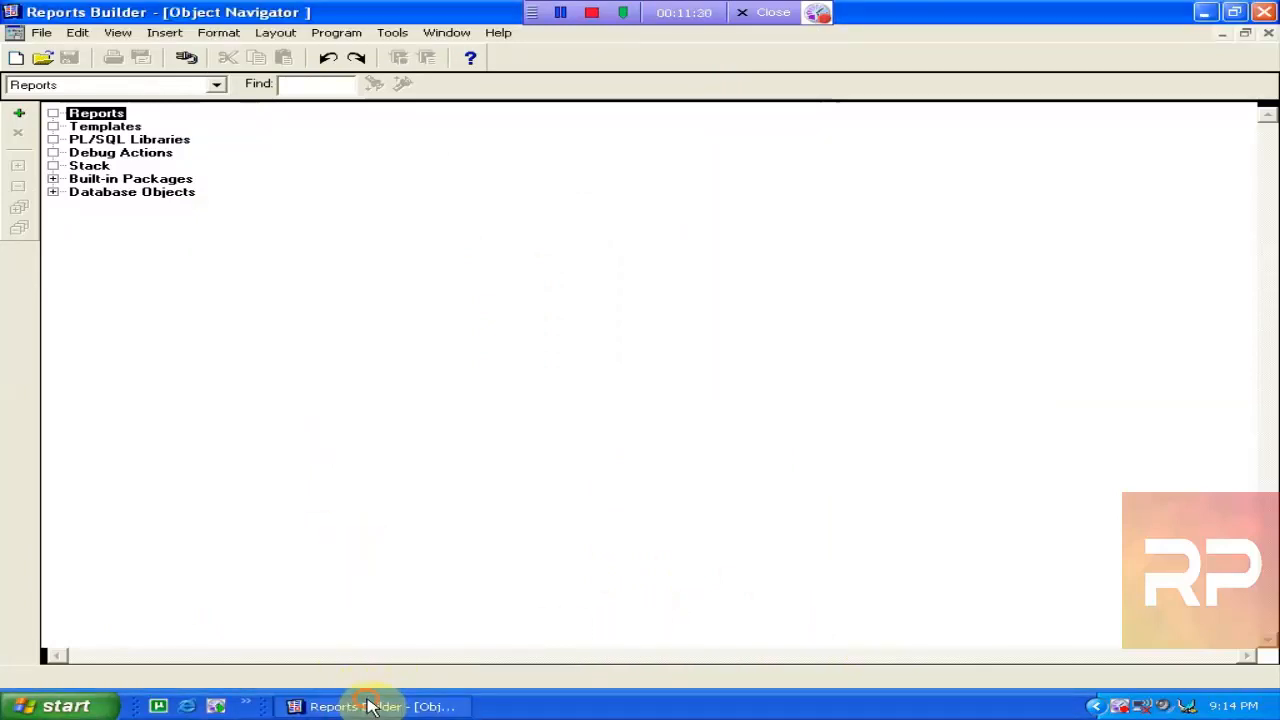
Connect to the db10g database as user HR, entering the account password
key("ctrl+j")
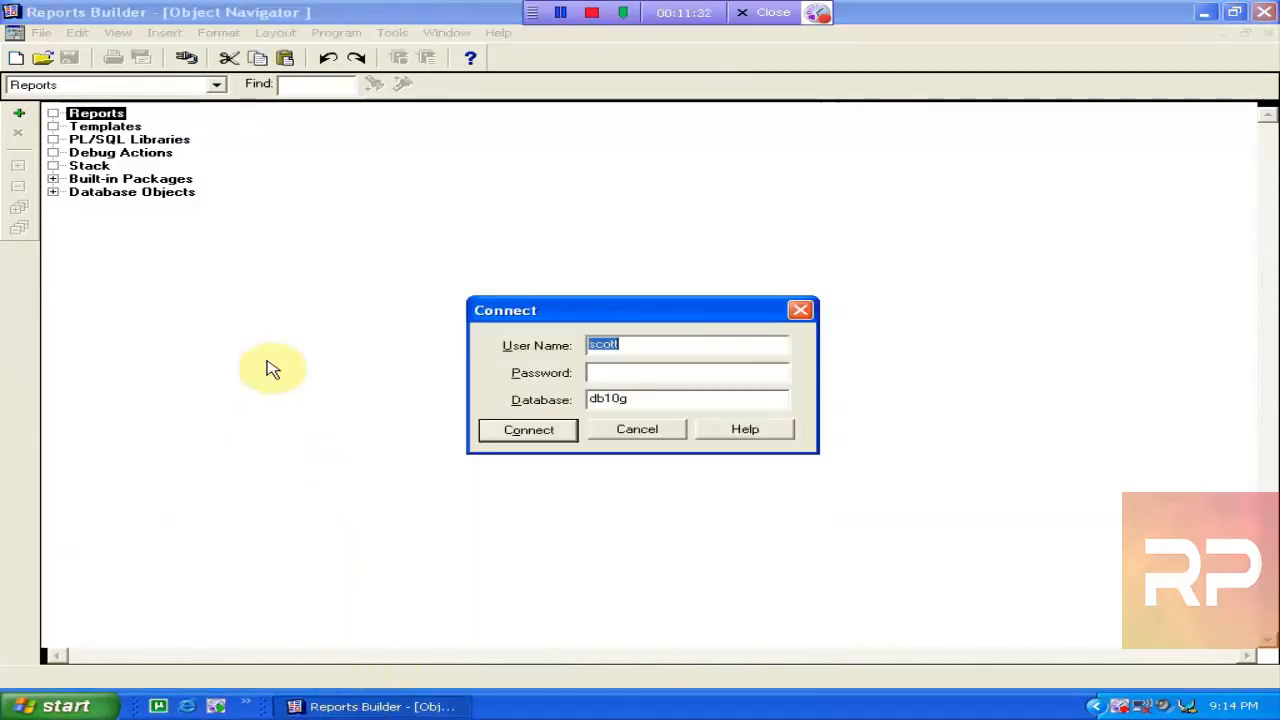
type("HR")
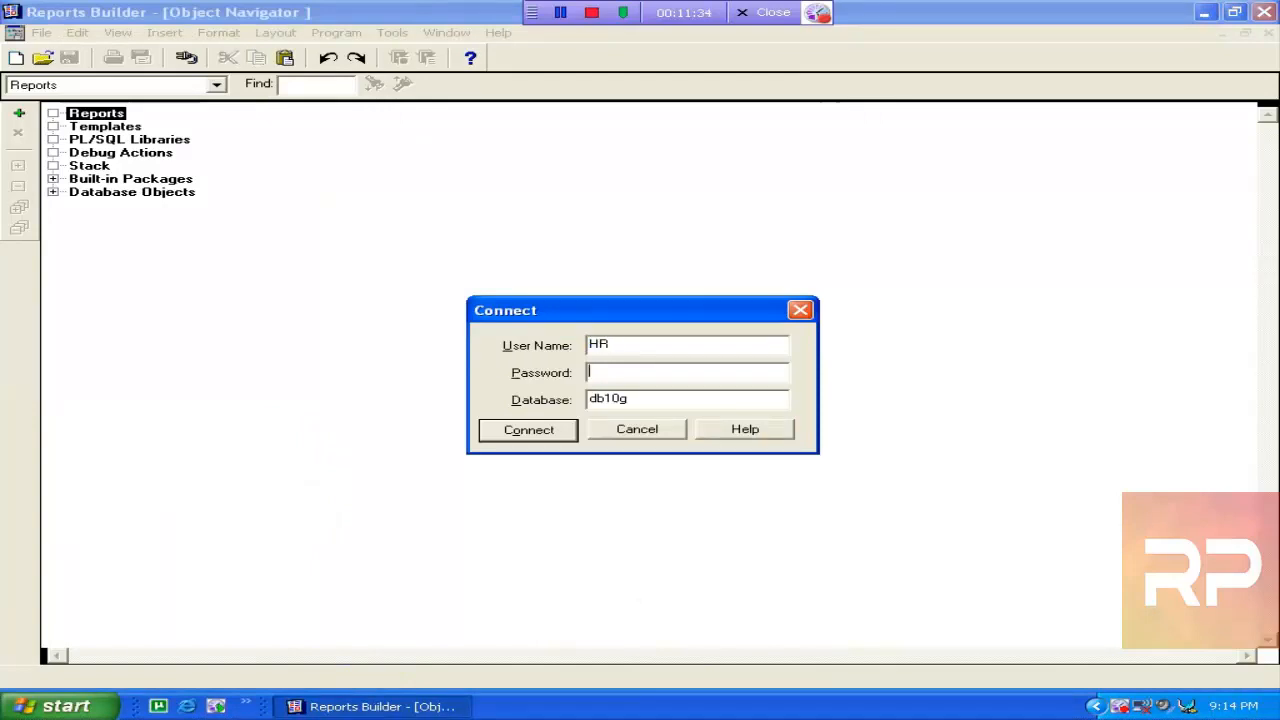
key("shift+Tab")
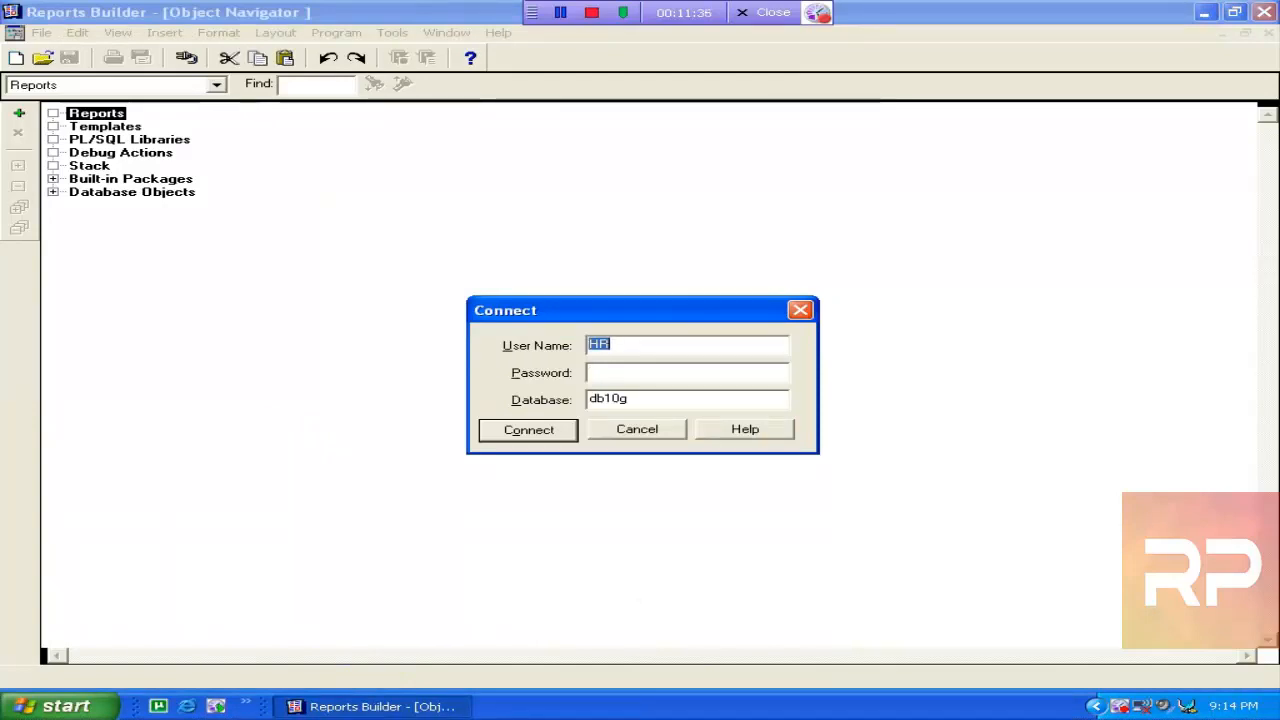
key("Tab")
type("hr")
key("Tab")
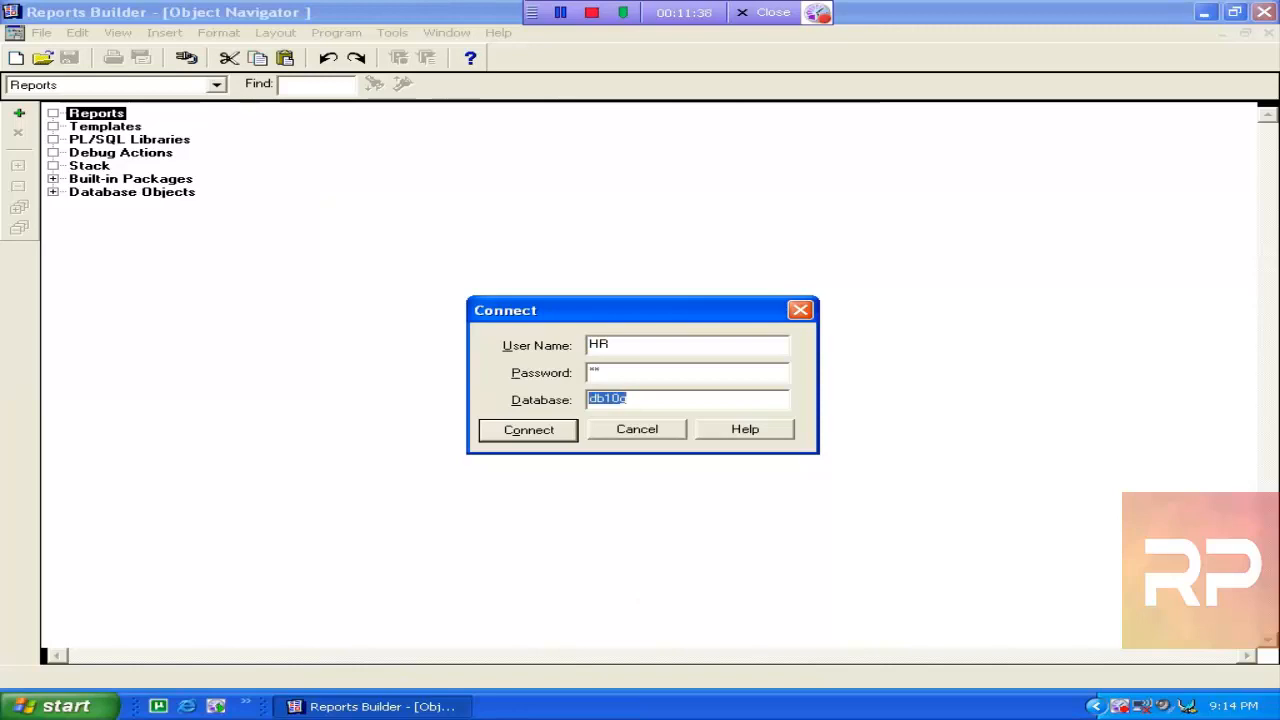
key("Return")
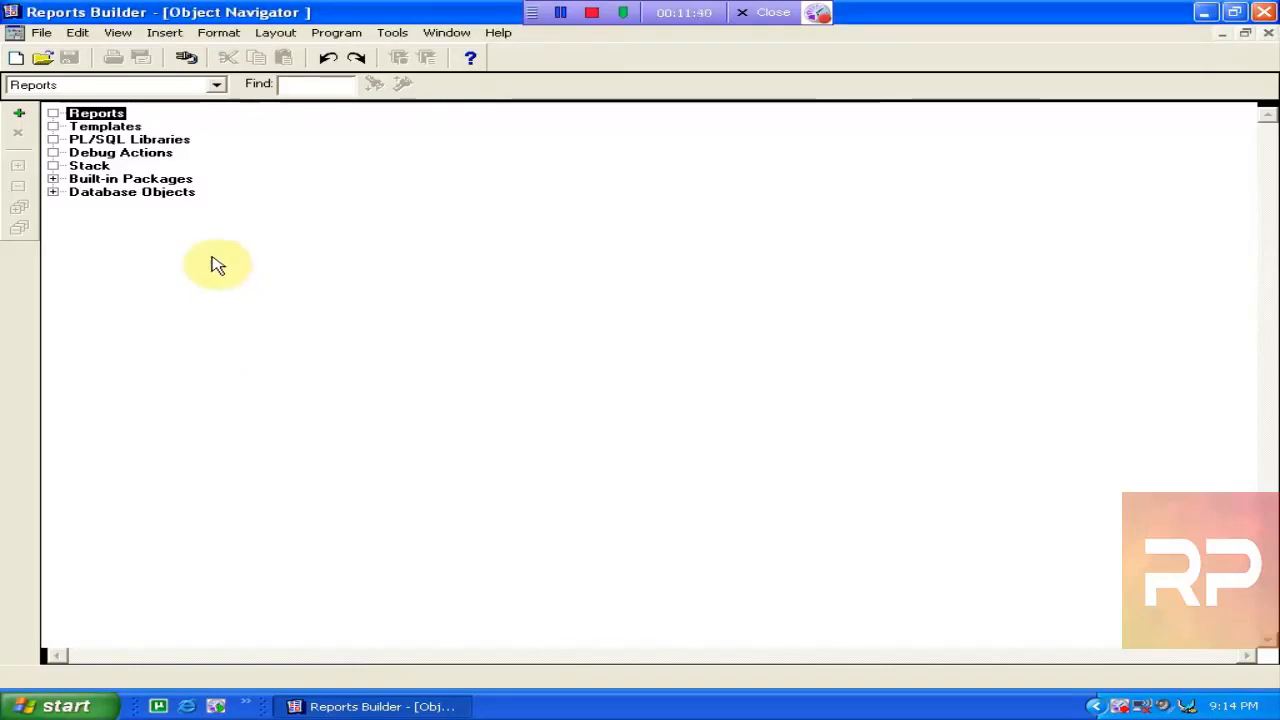
Start a new report with the Report Wizard and choose to create the paper layout only
left_click(19, 114)
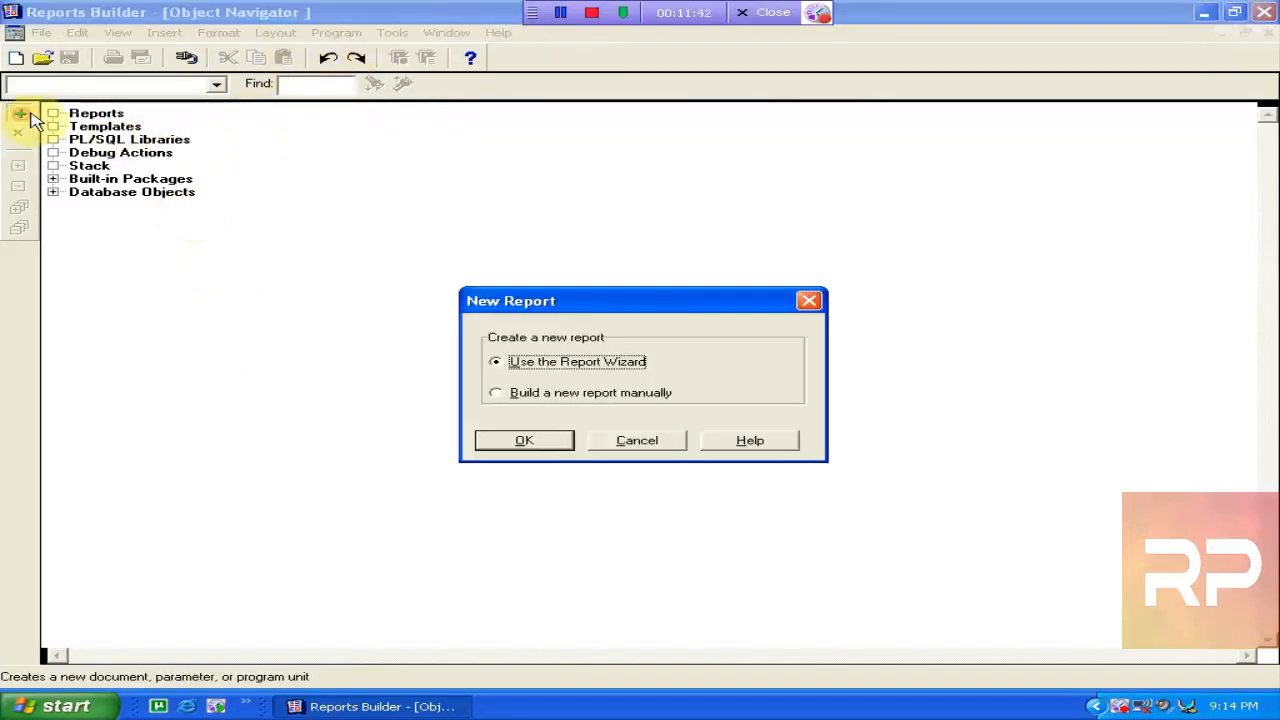
left_click(528, 448)
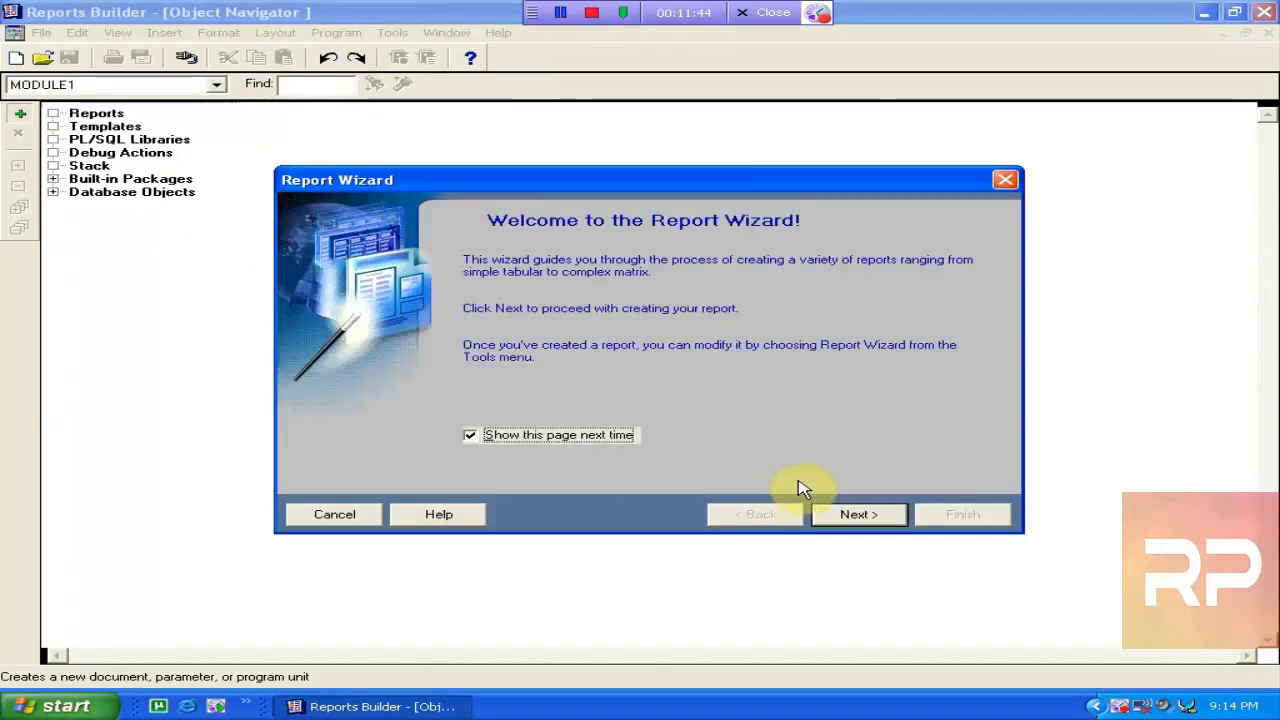
left_click(870, 518)
left_click(612, 420)
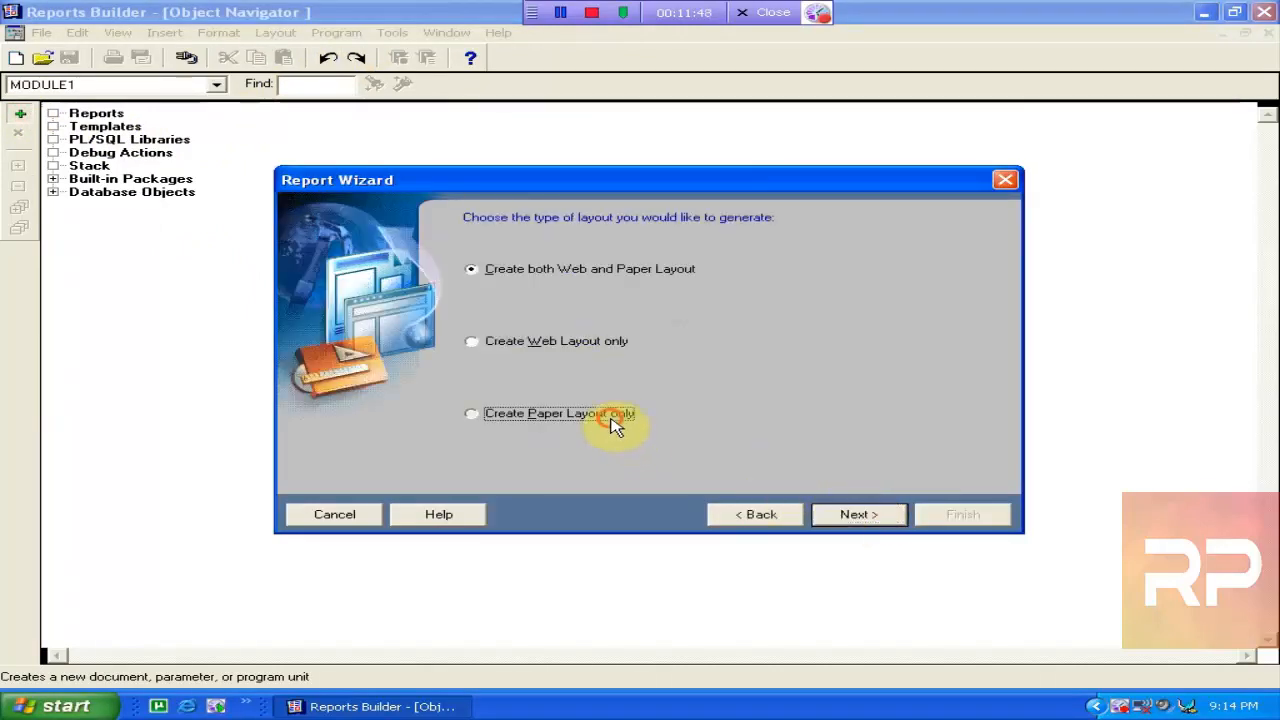
left_click(858, 518)
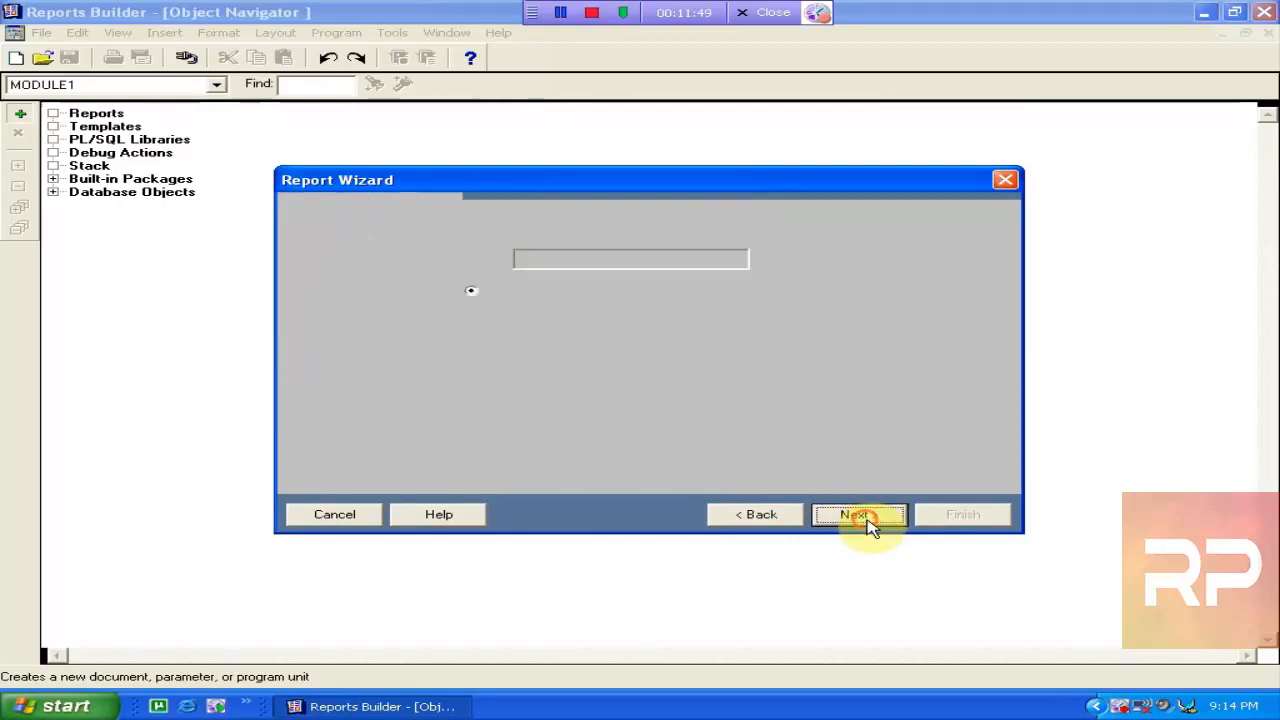
Choose the Matrix with Group style without a title, use SQL Query as the data source, and open Query Builder
left_click(545, 257)
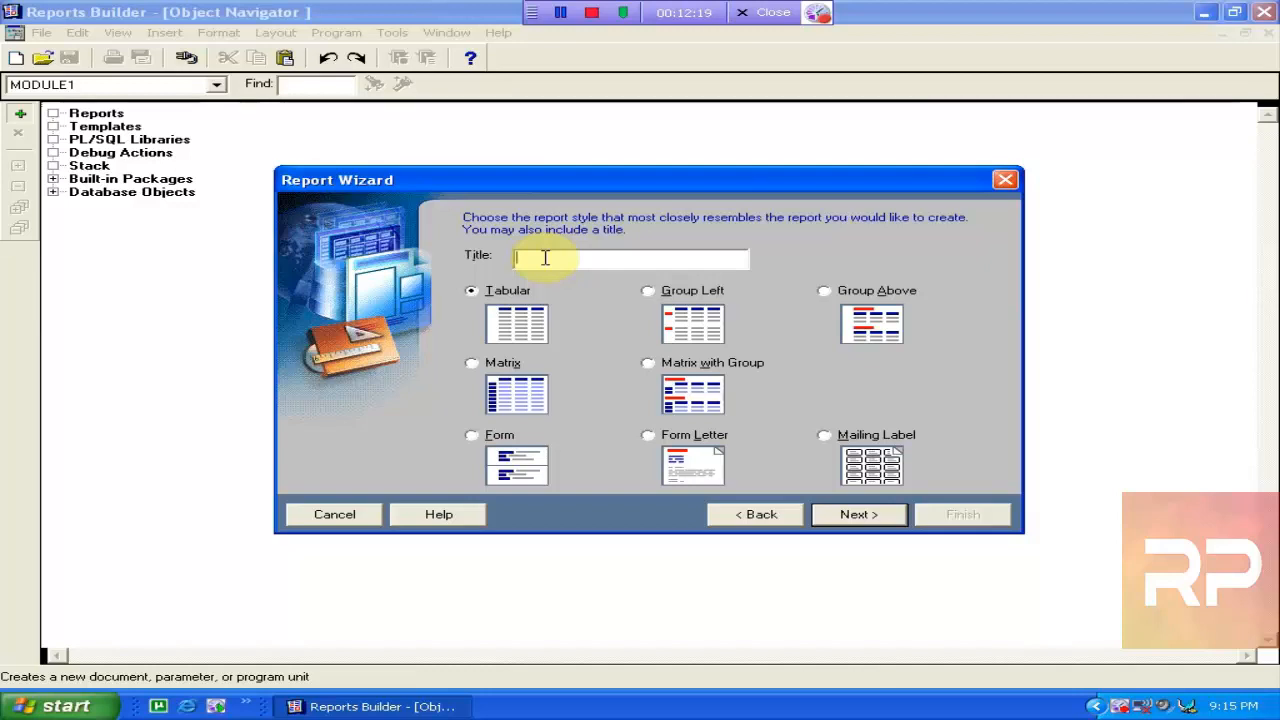
left_click(660, 376)
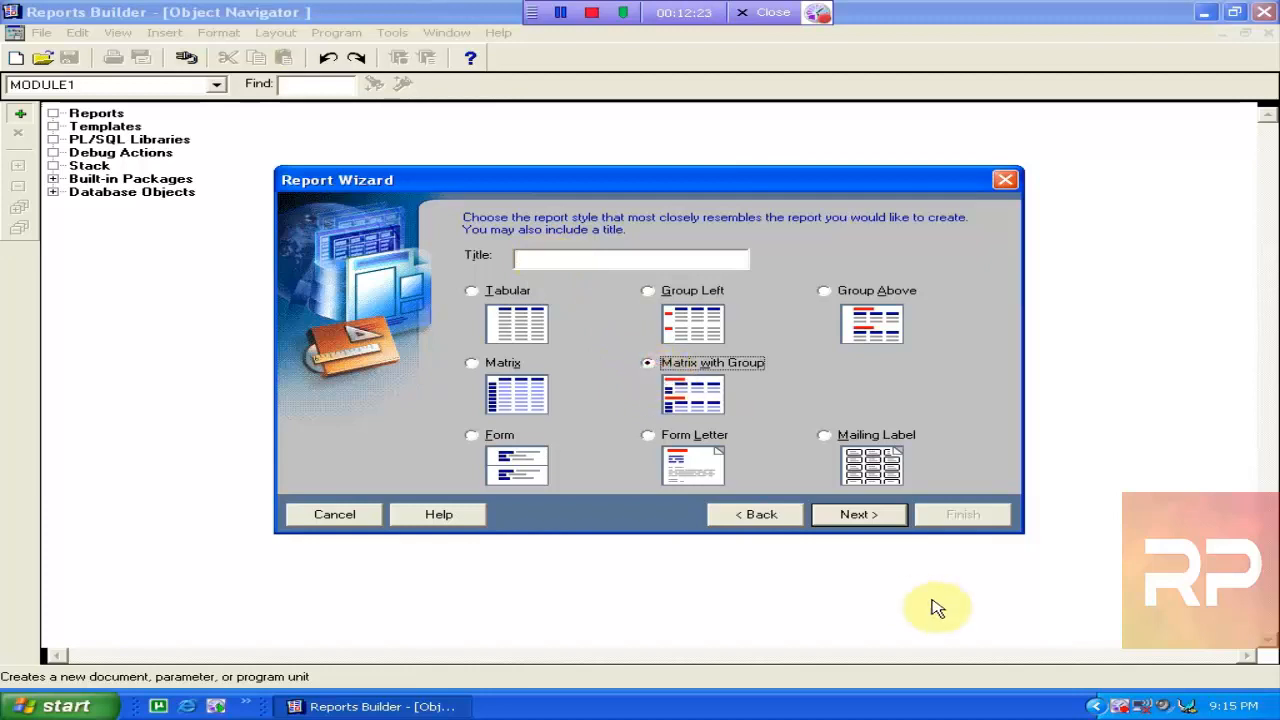
left_click(857, 520)
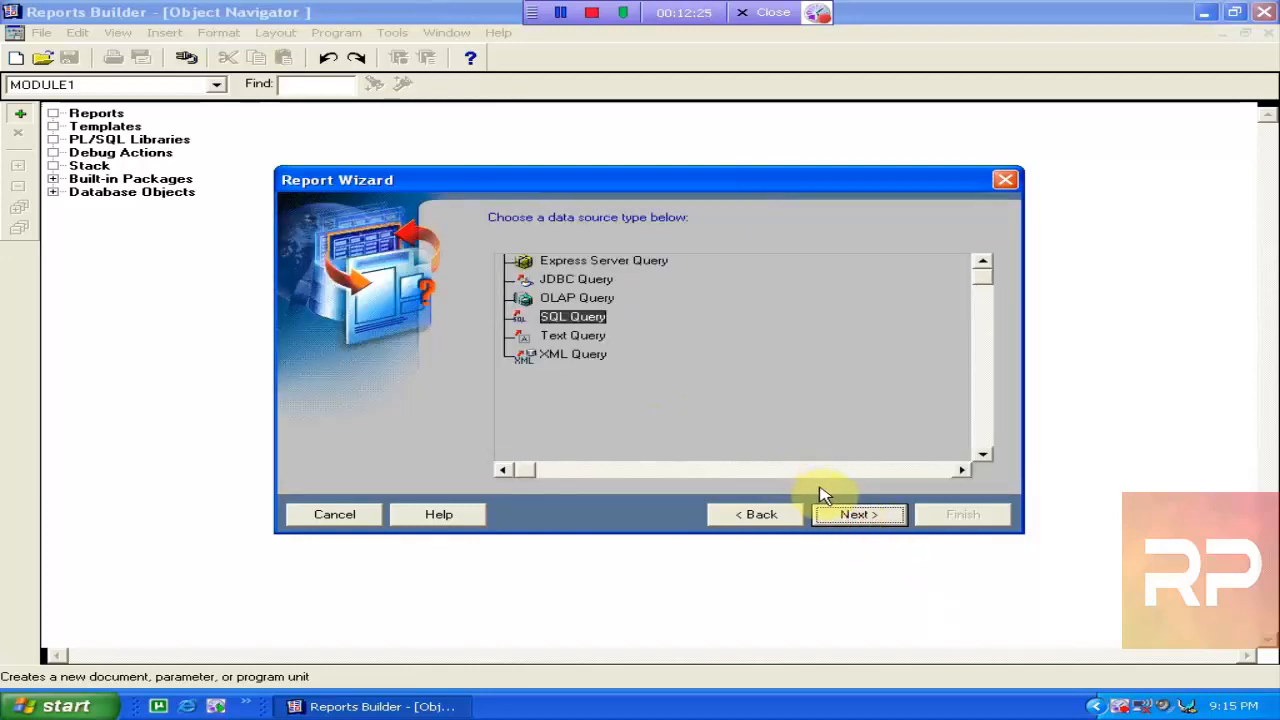
left_click(850, 514)
left_click(530, 440)
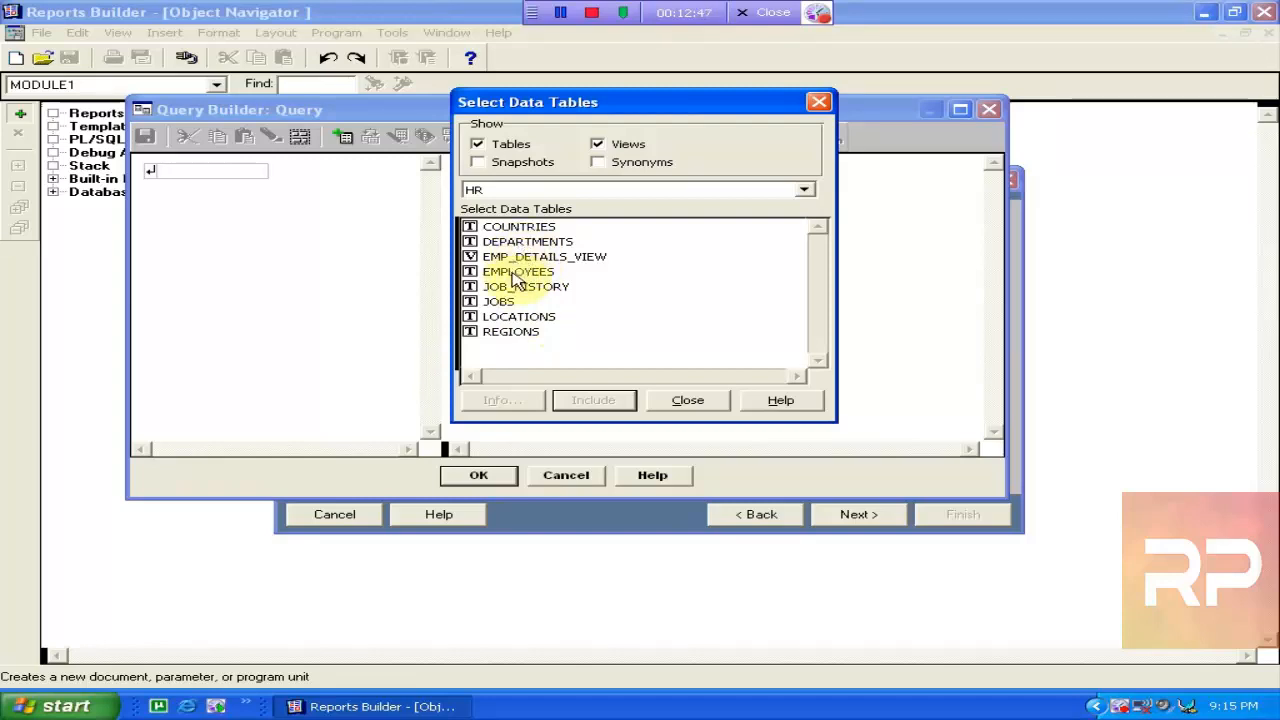
Launch SQL Plus from the Application Development tools of Oracle - OraDb10g_home1
left_click(22, 706)
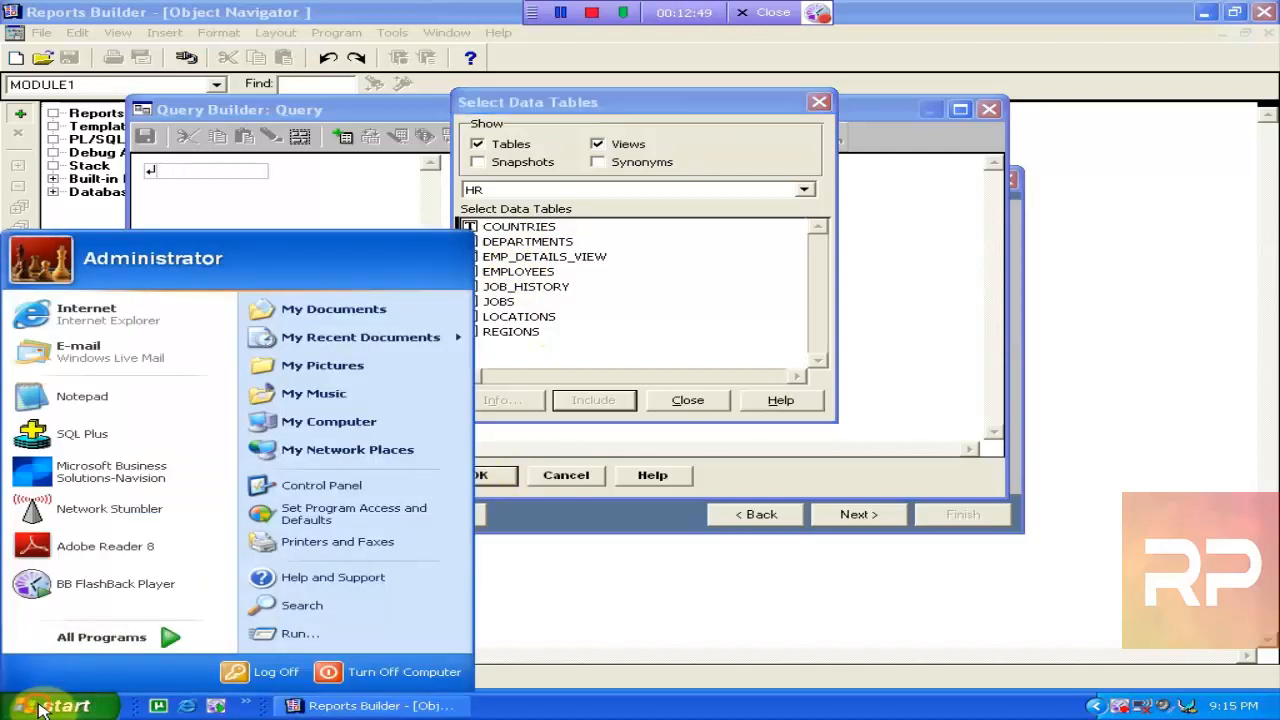
mouse_move(148, 645)
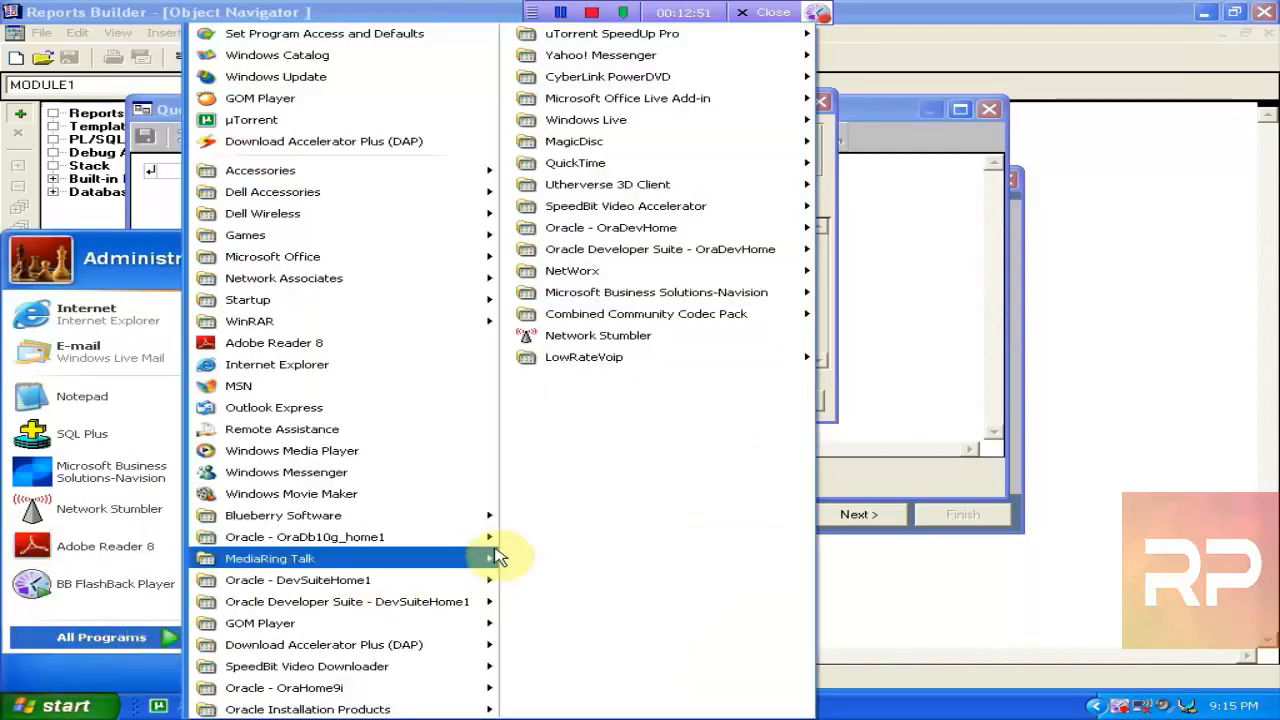
mouse_move(474, 583)
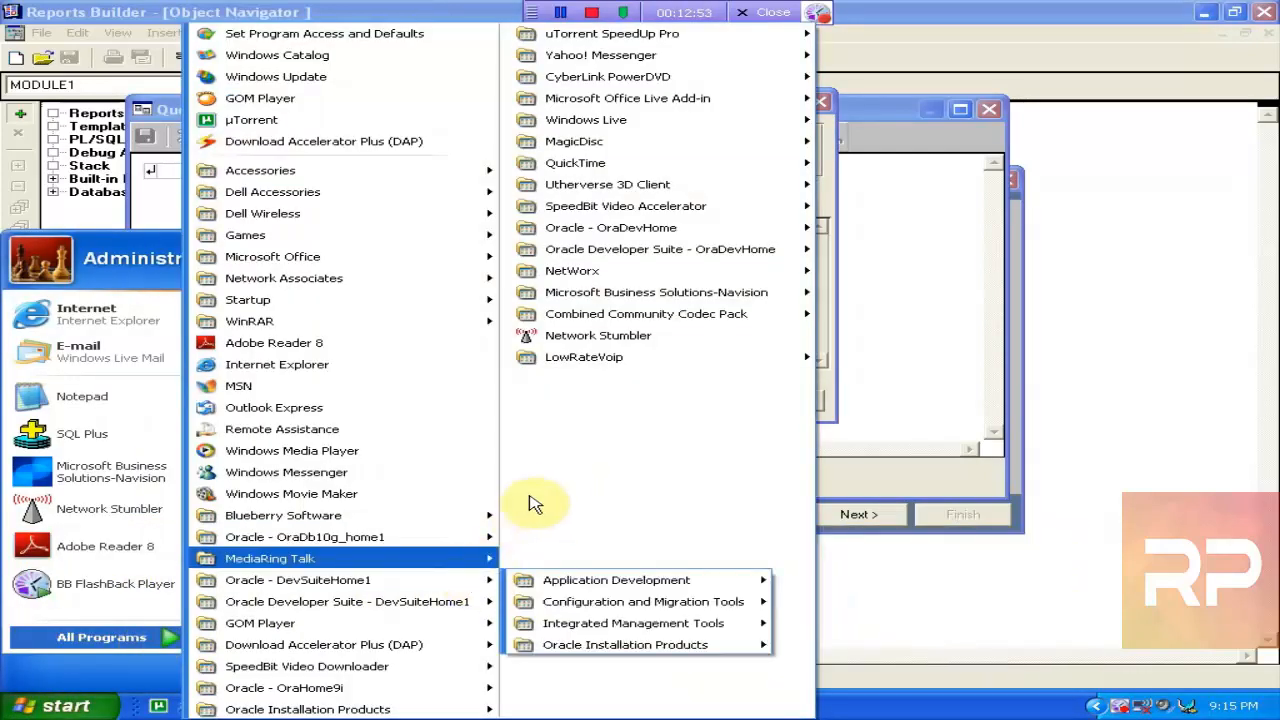
mouse_move(478, 709)
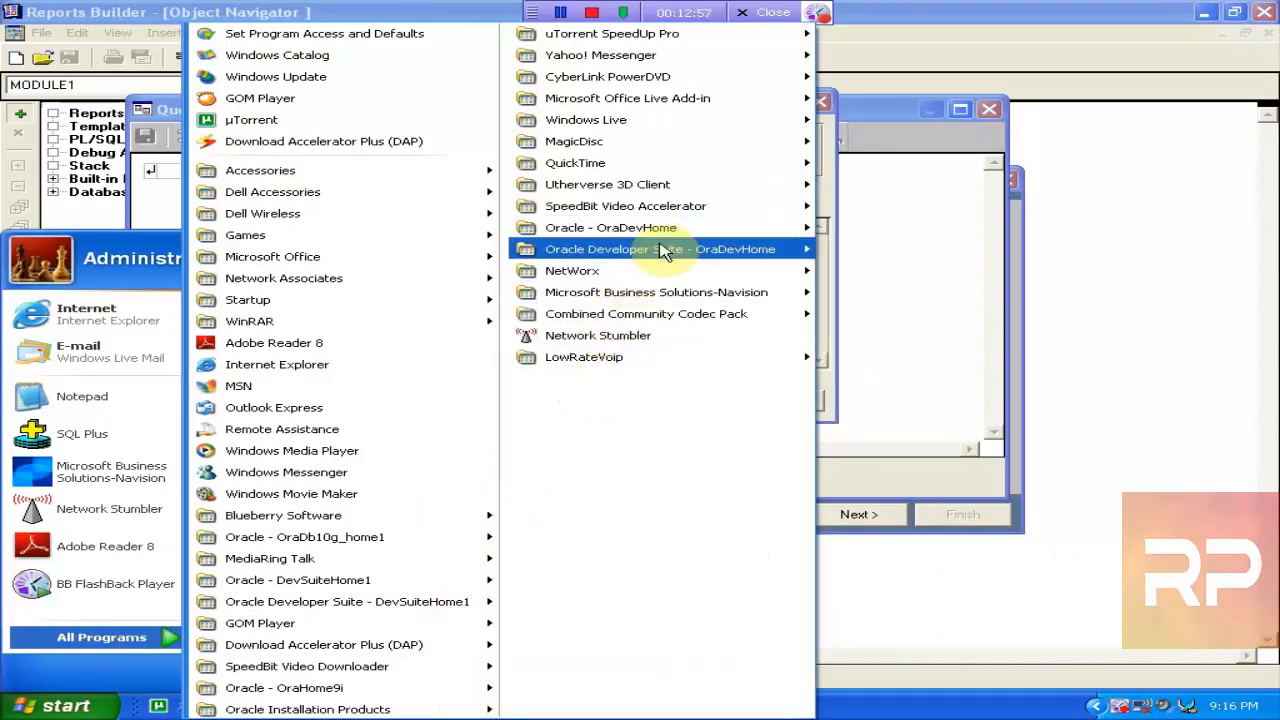
mouse_move(664, 251)
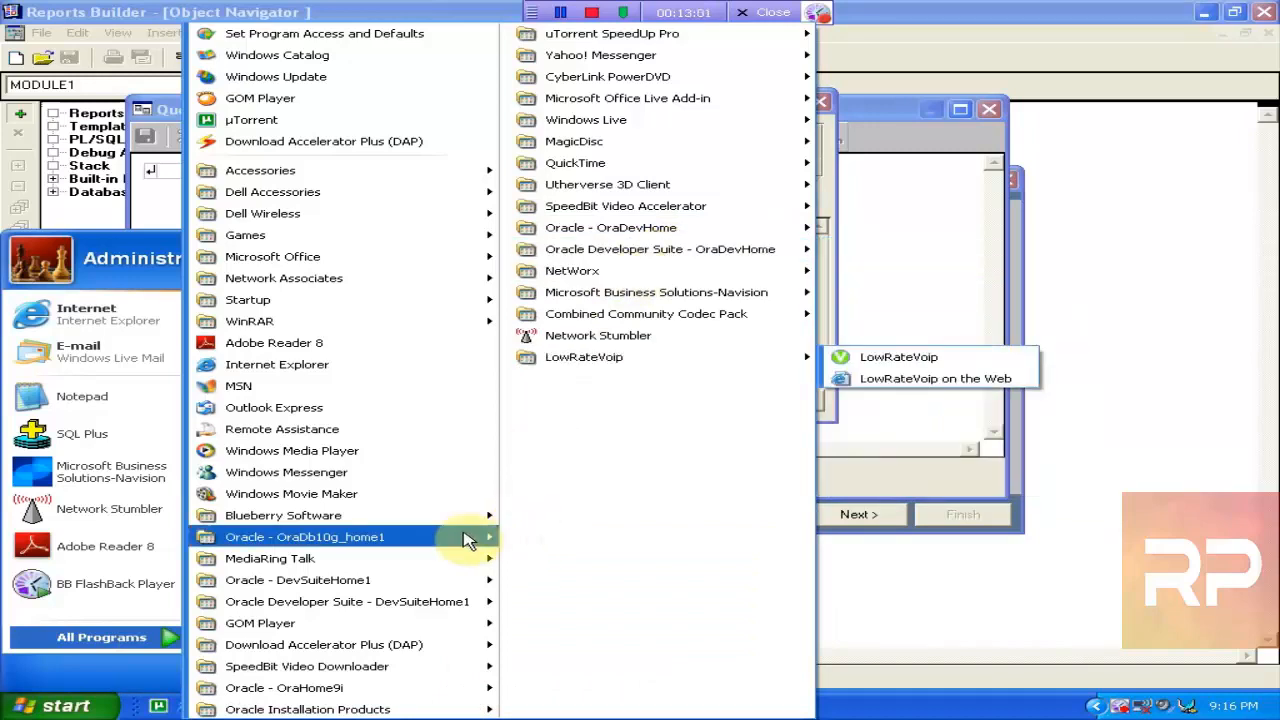
mouse_move(466, 536)
mouse_move(600, 548)
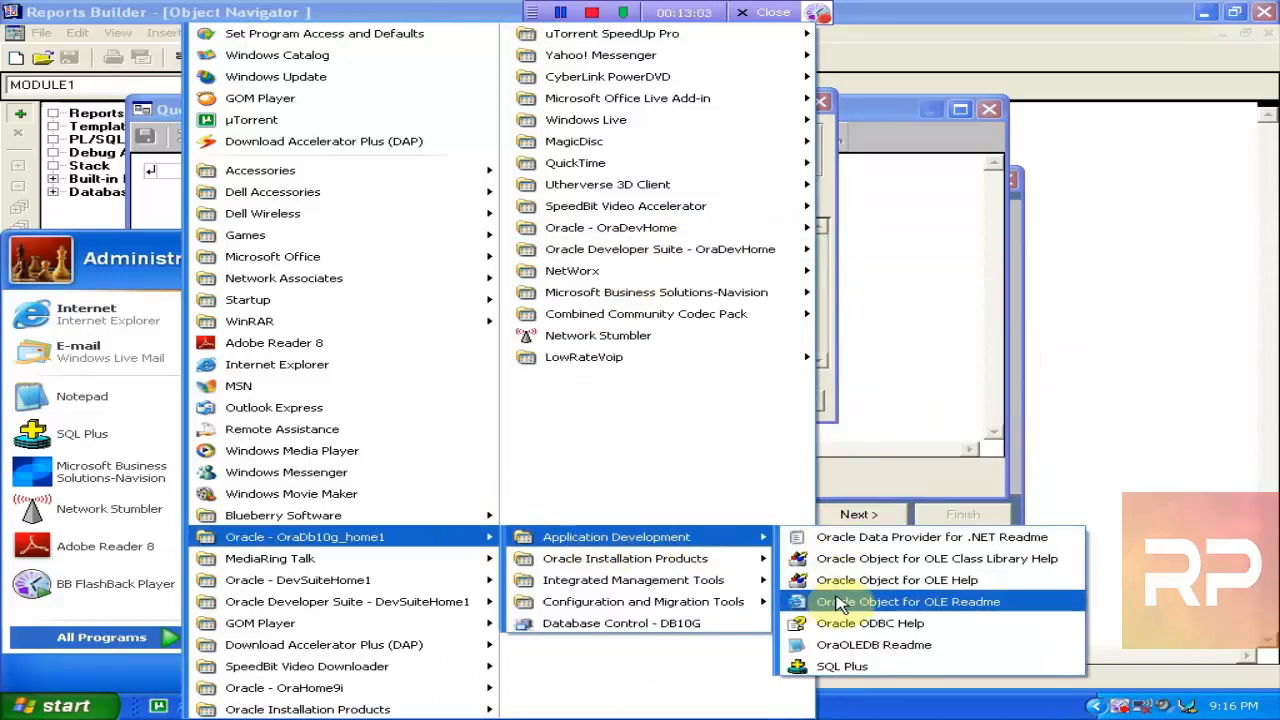
left_click(848, 672)
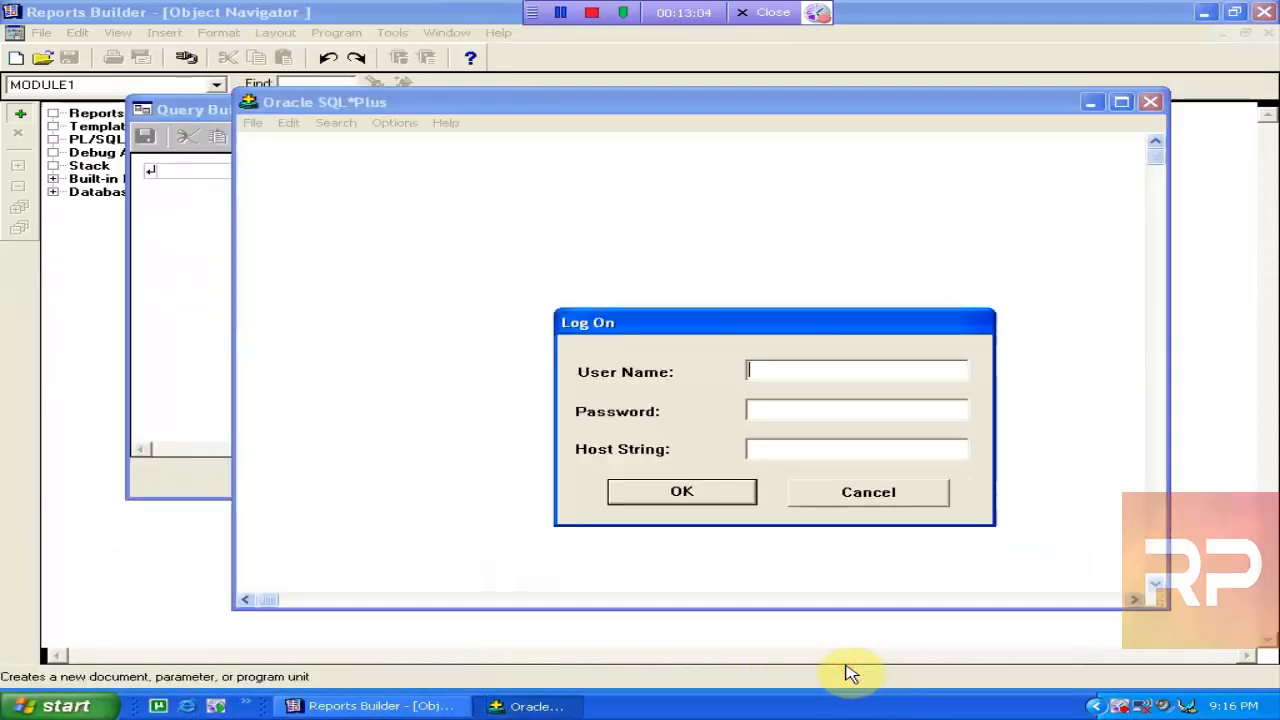
Log on to SQL*Plus as user SCOTT, entering the account password and leaving the host string empty
type("SCO")
key("BackSpace")
key("BackSpace")
key("BackSpace")
type("SCOTT")
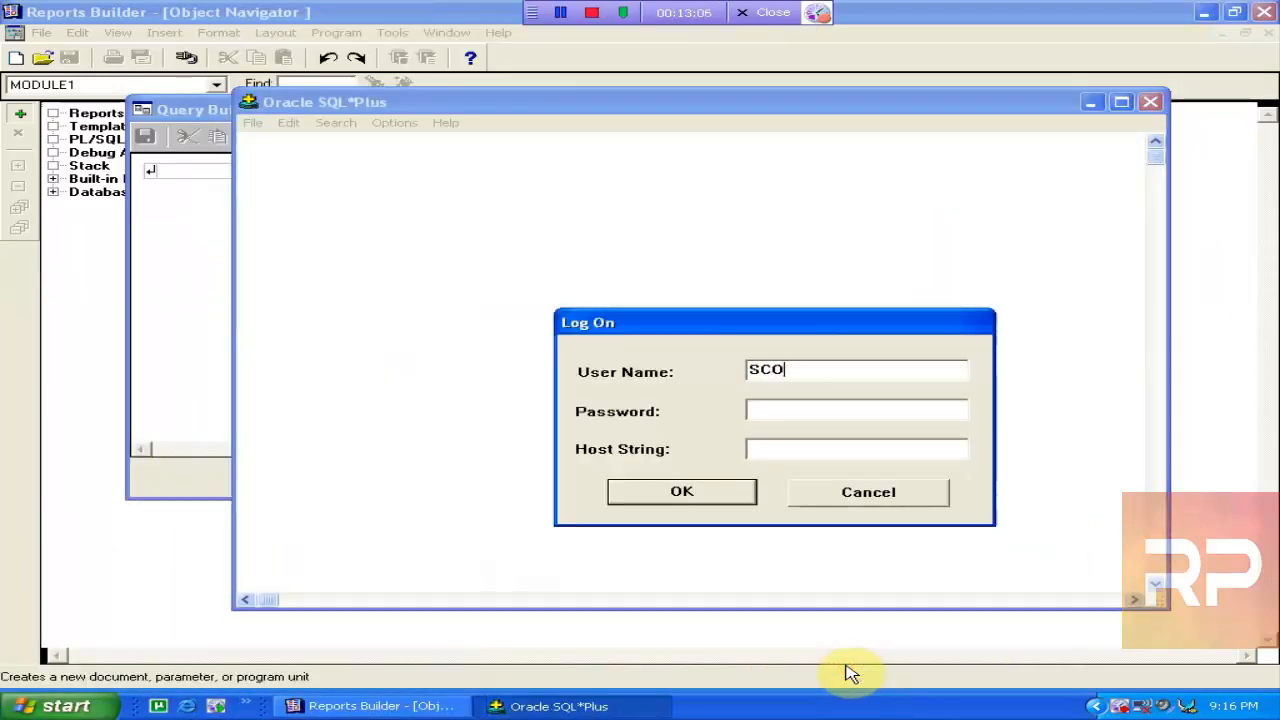
key("Tab")
type("tiger")
key("Return")
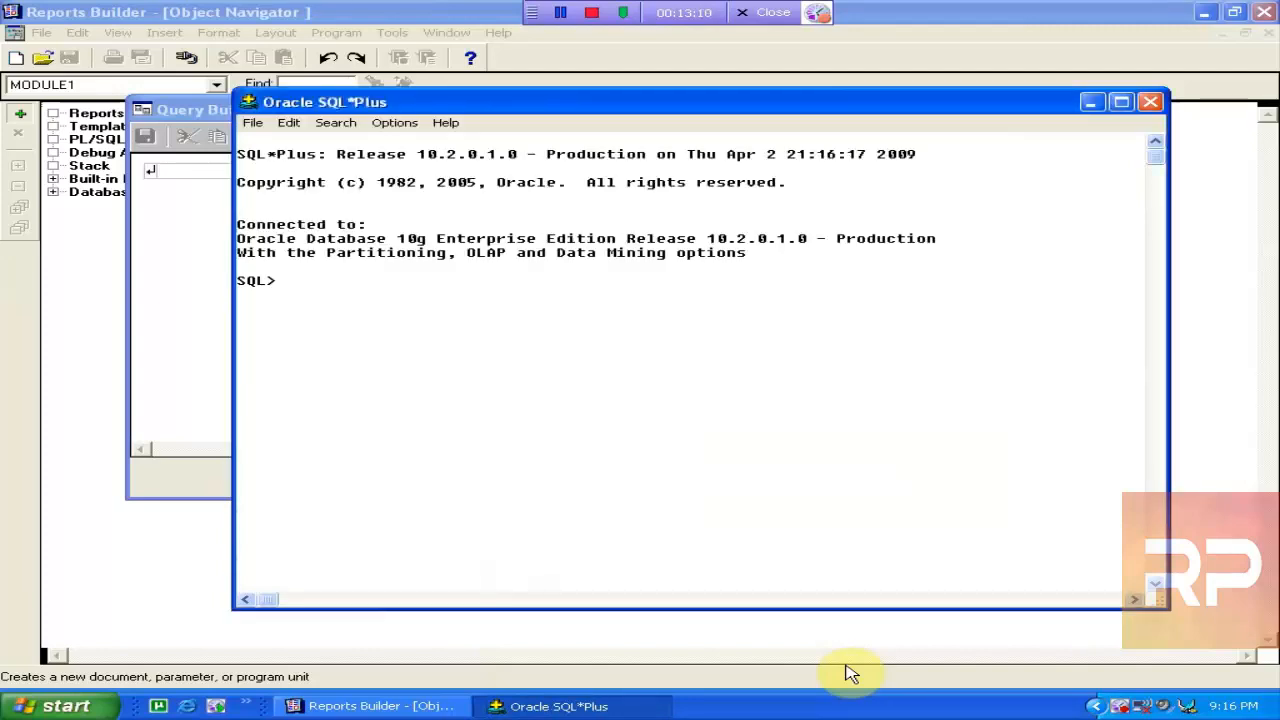
Reconnect the SQL*Plus session as user HR with a CONNECT command that includes the account password
type("CONNECT HR")
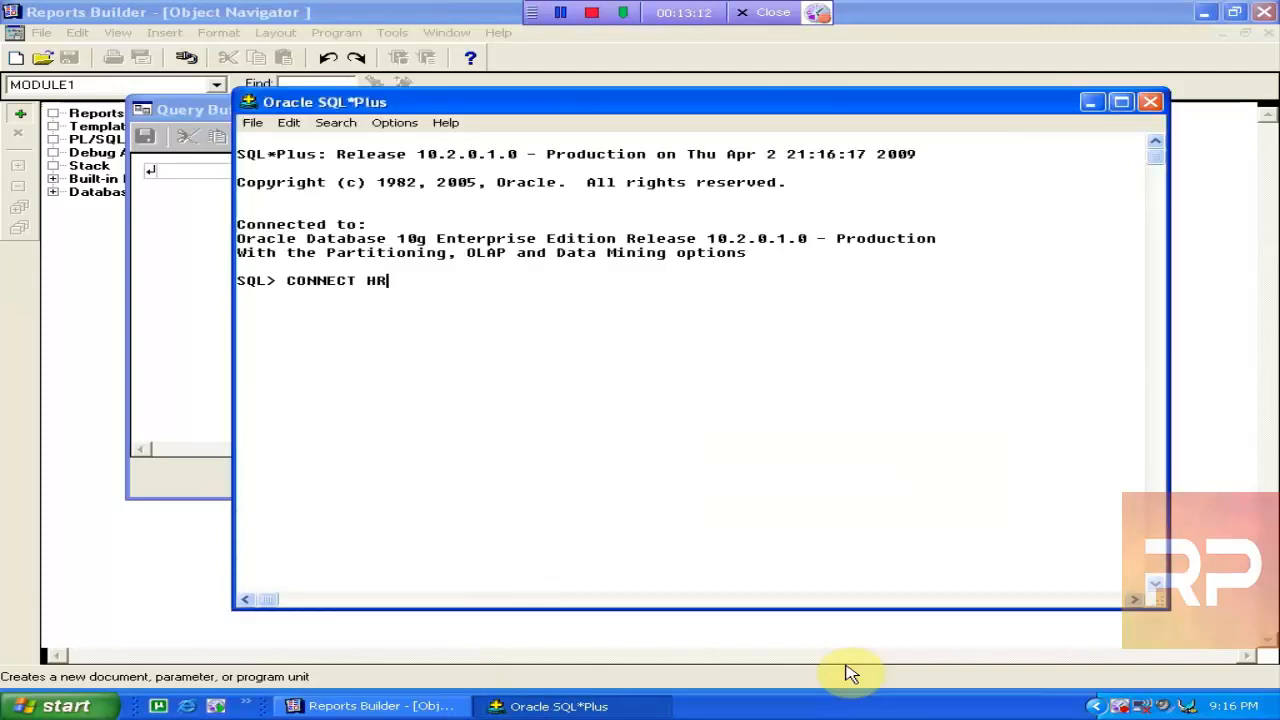
type("/HR")
key("Return")
key("Return")
key("Return")
key("Return")
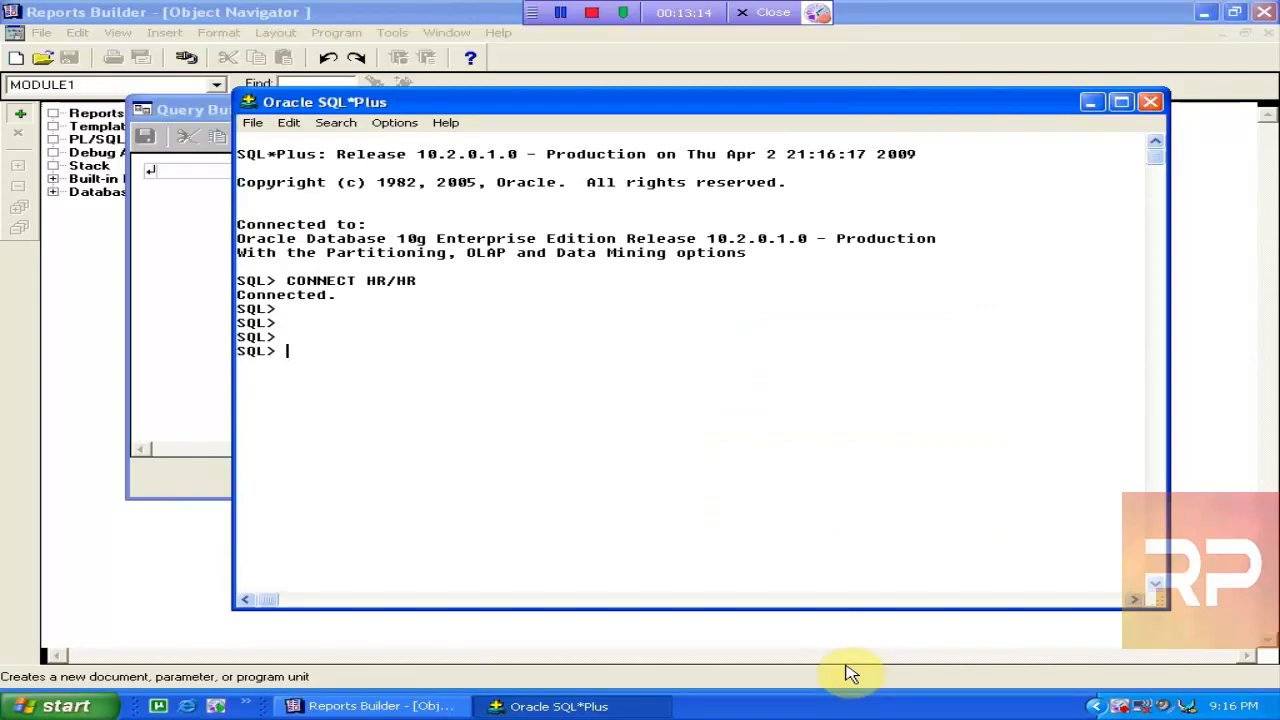
Describe the EMPLOYEES and JOBS tables in SQL*Plus, checking the table names against the Query Builder list
type("DESC EMPLOYEES")
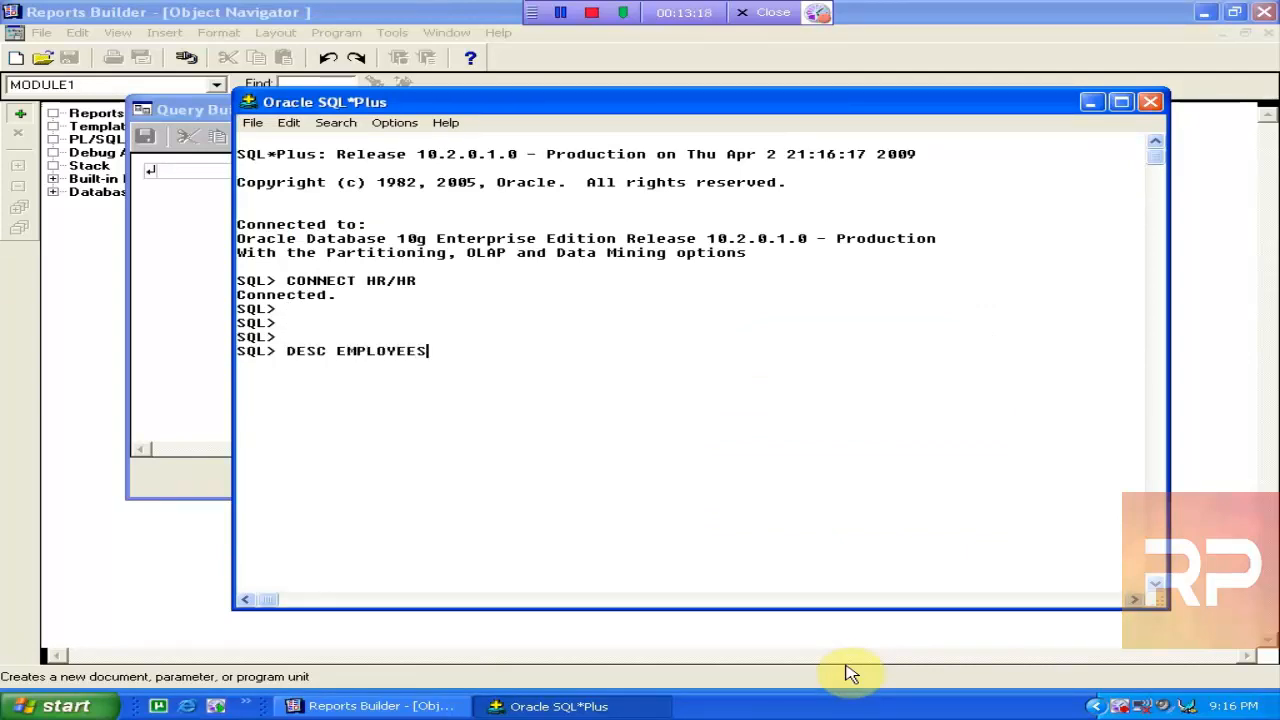
key("Return")
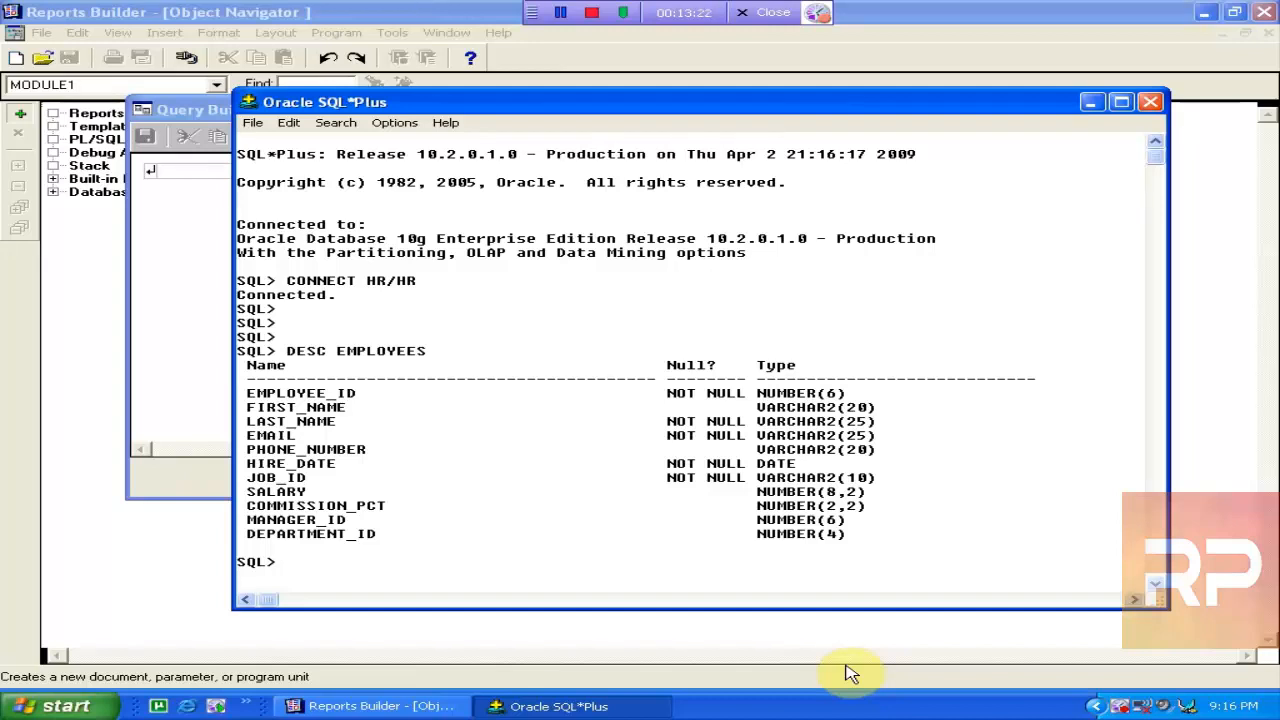
type("DESC")
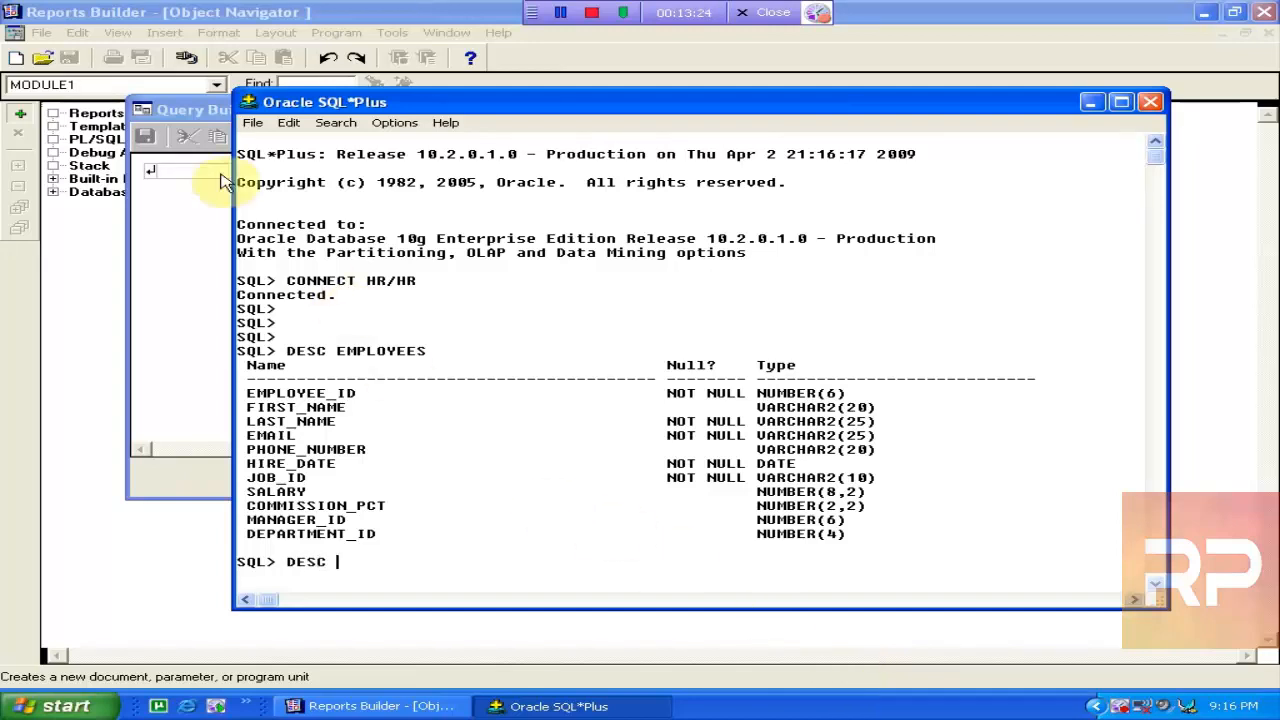
left_click(175, 110)
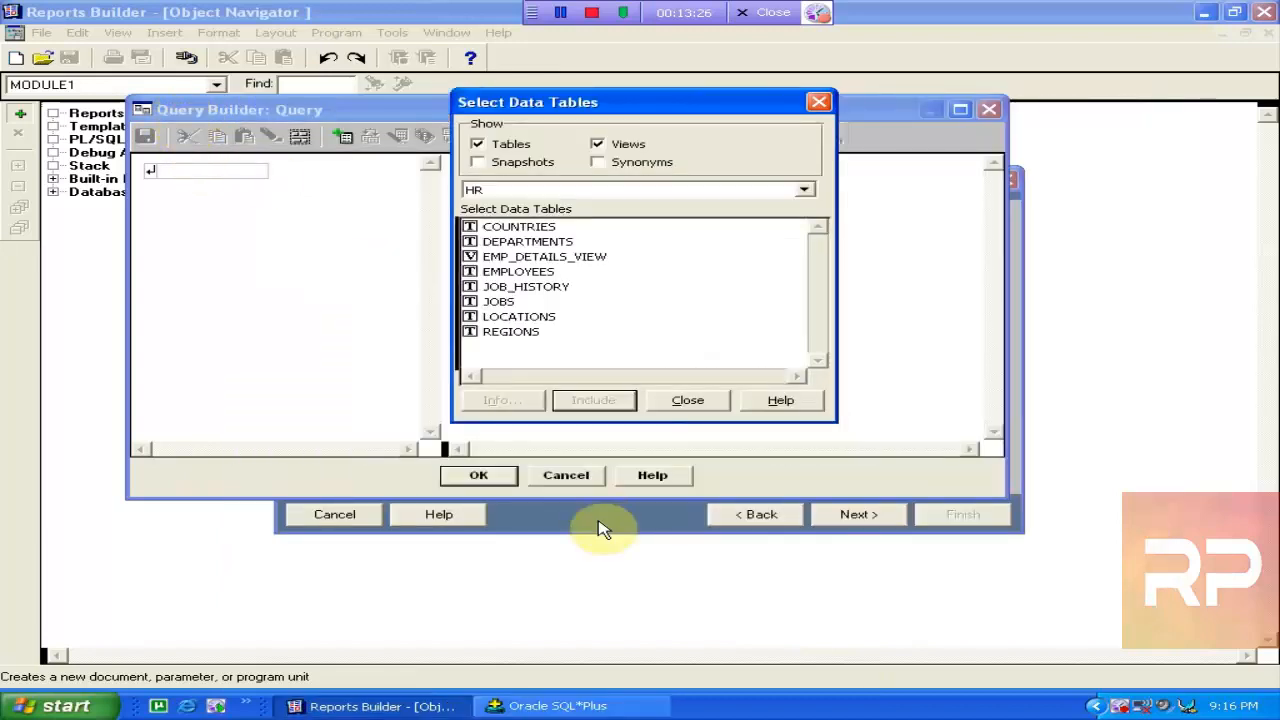
left_click(577, 708)
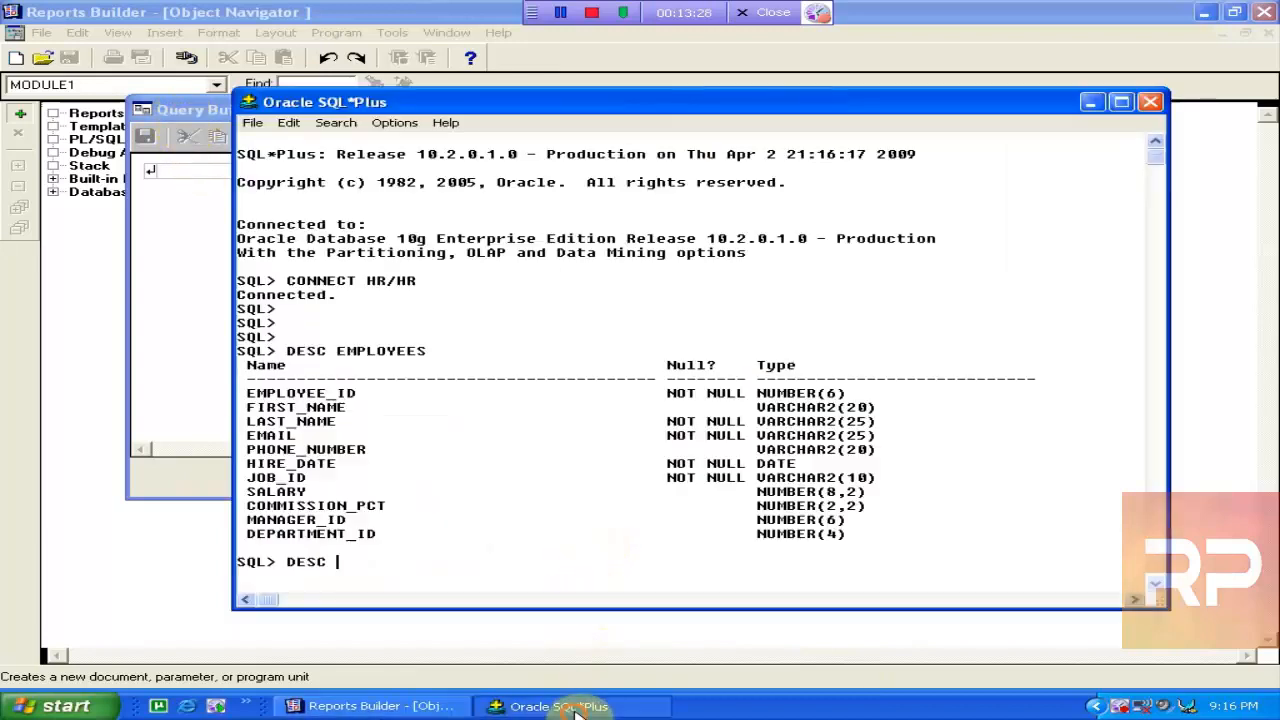
key("Return")
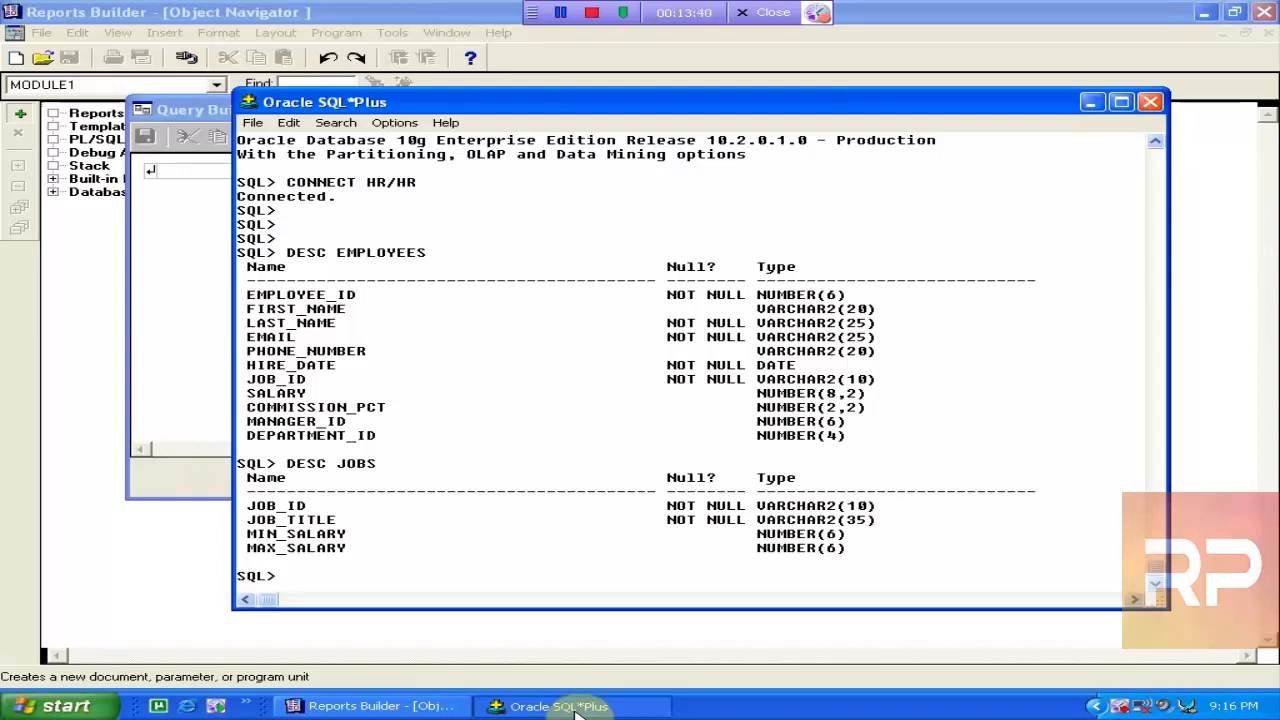
Select LOCATIONS in Query Builder's table list, then describe DEPARTMENTS in SQL*Plus and highlight its MANAGER_ID column
left_click(434, 705)
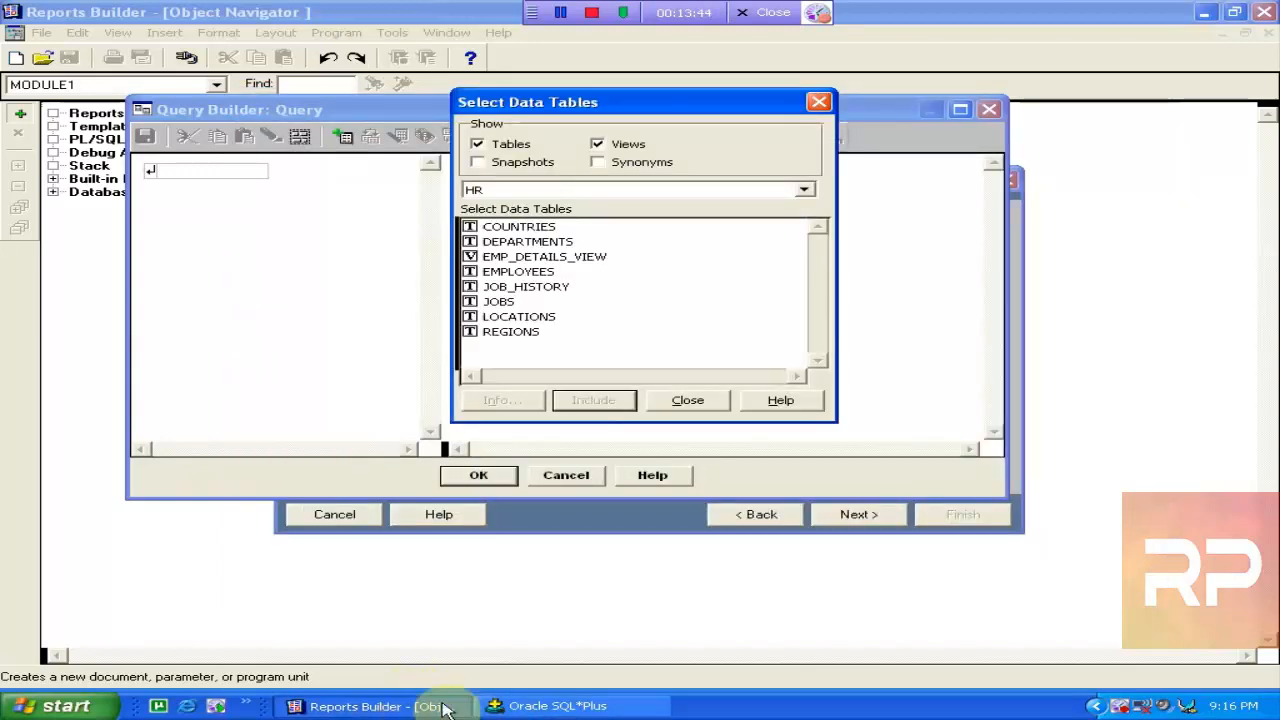
left_click(519, 318)
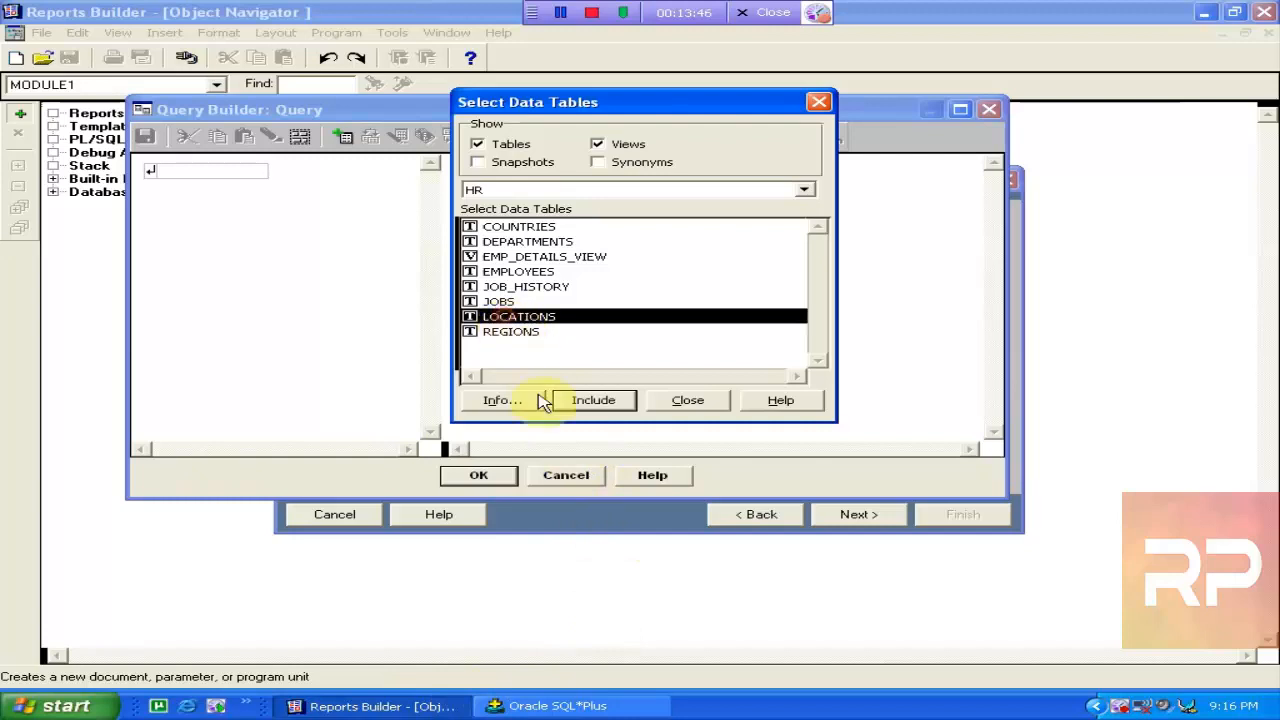
left_click(580, 708)
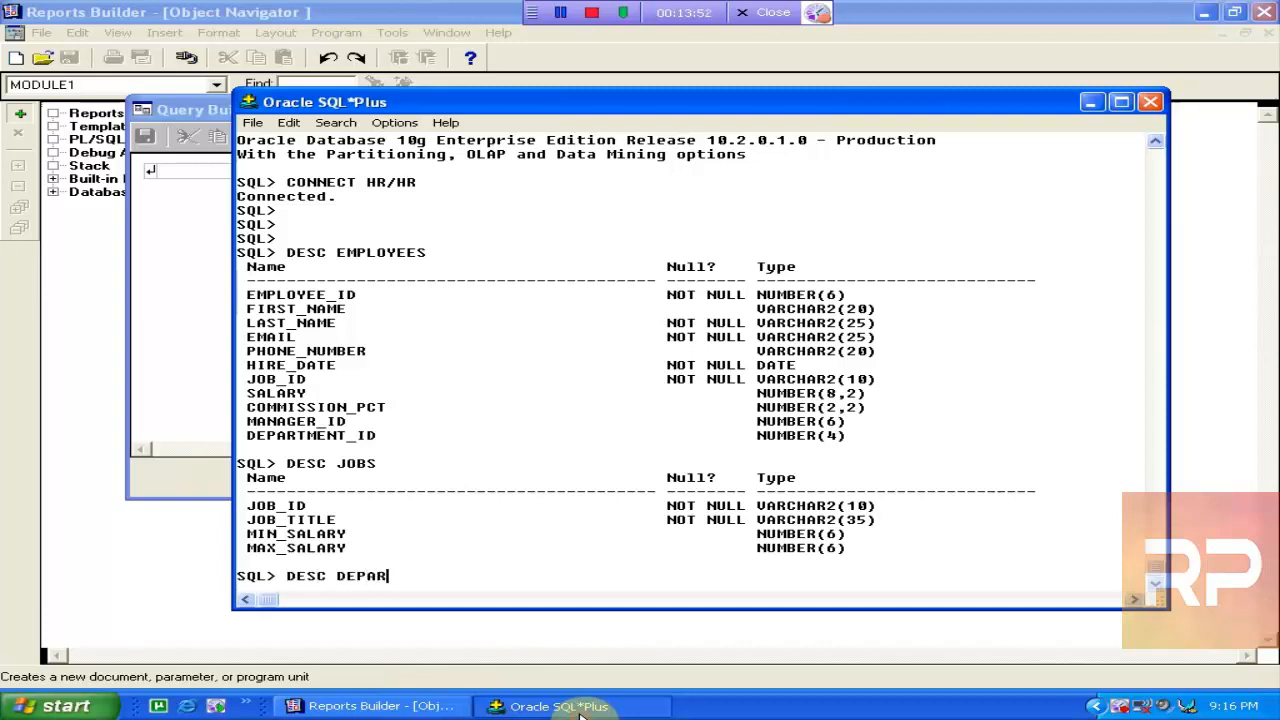
type("DESC DEPARTMENTS")
key("Return")
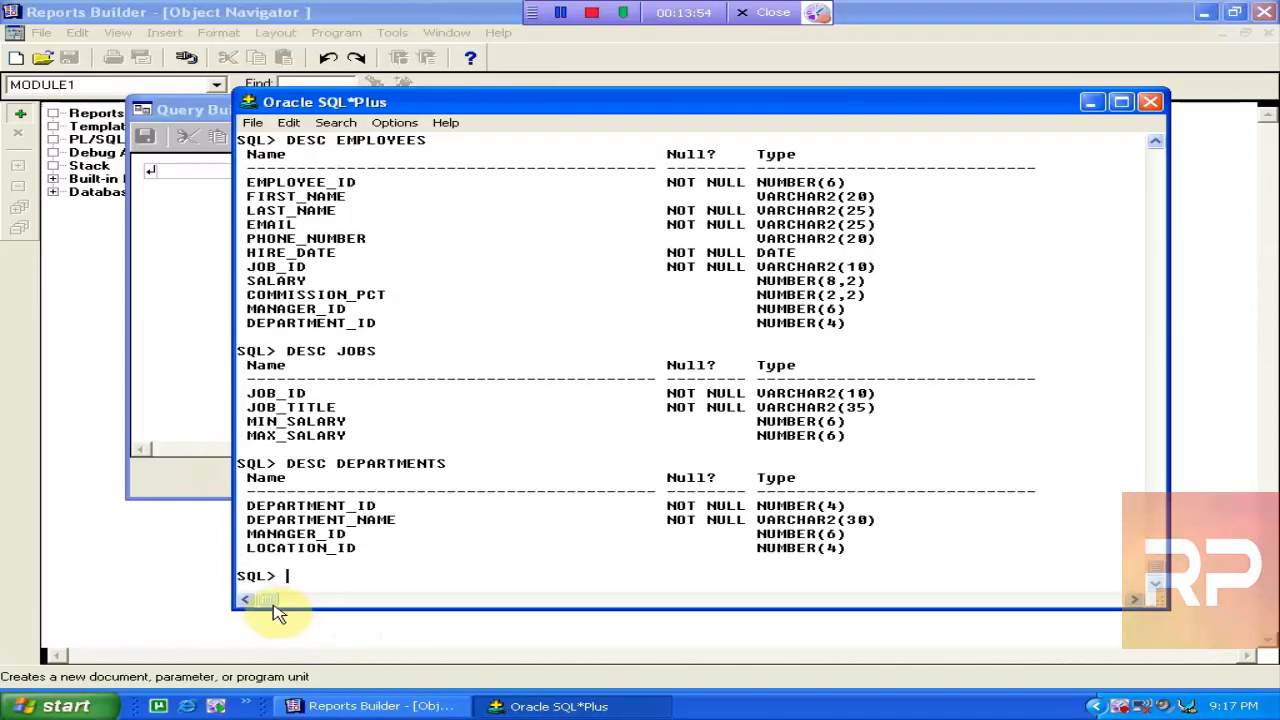
left_click_drag(245, 534, 417, 536)
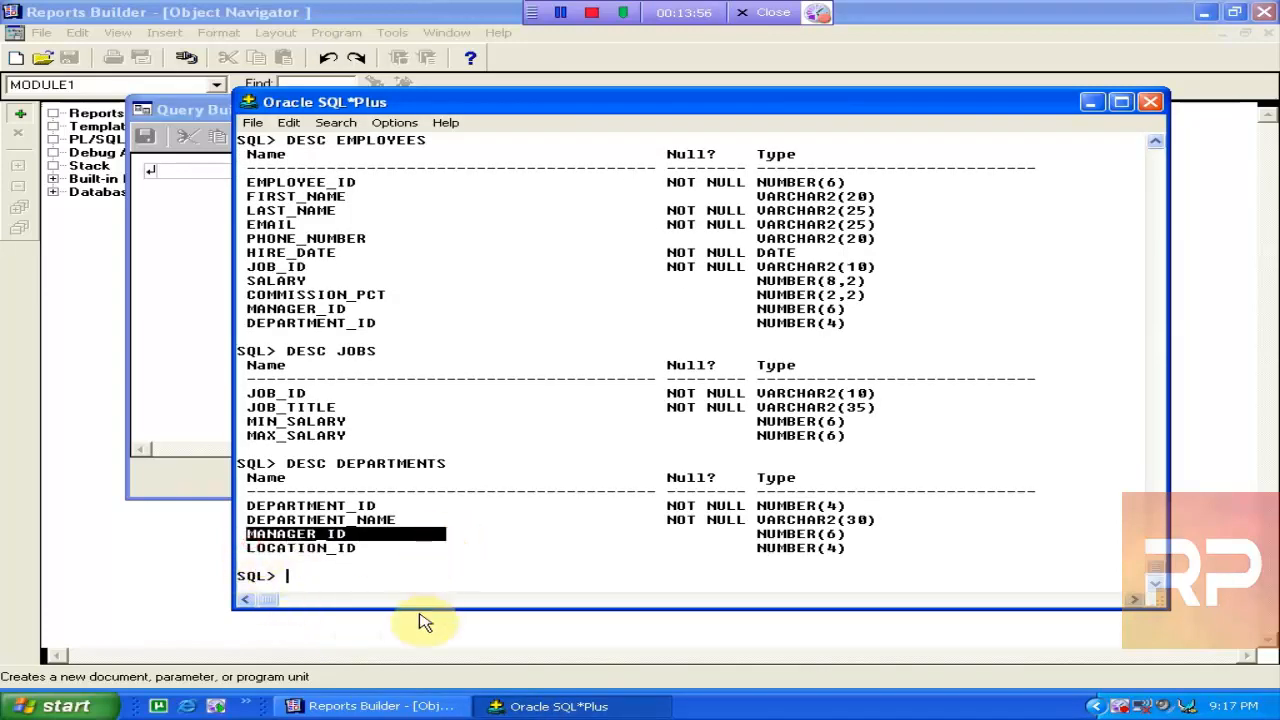
Switch back to Reports Builder, include the LOCATIONS, DEPARTMENTS and EMPLOYEES tables in the query, and close the table selection
left_click(340, 708)
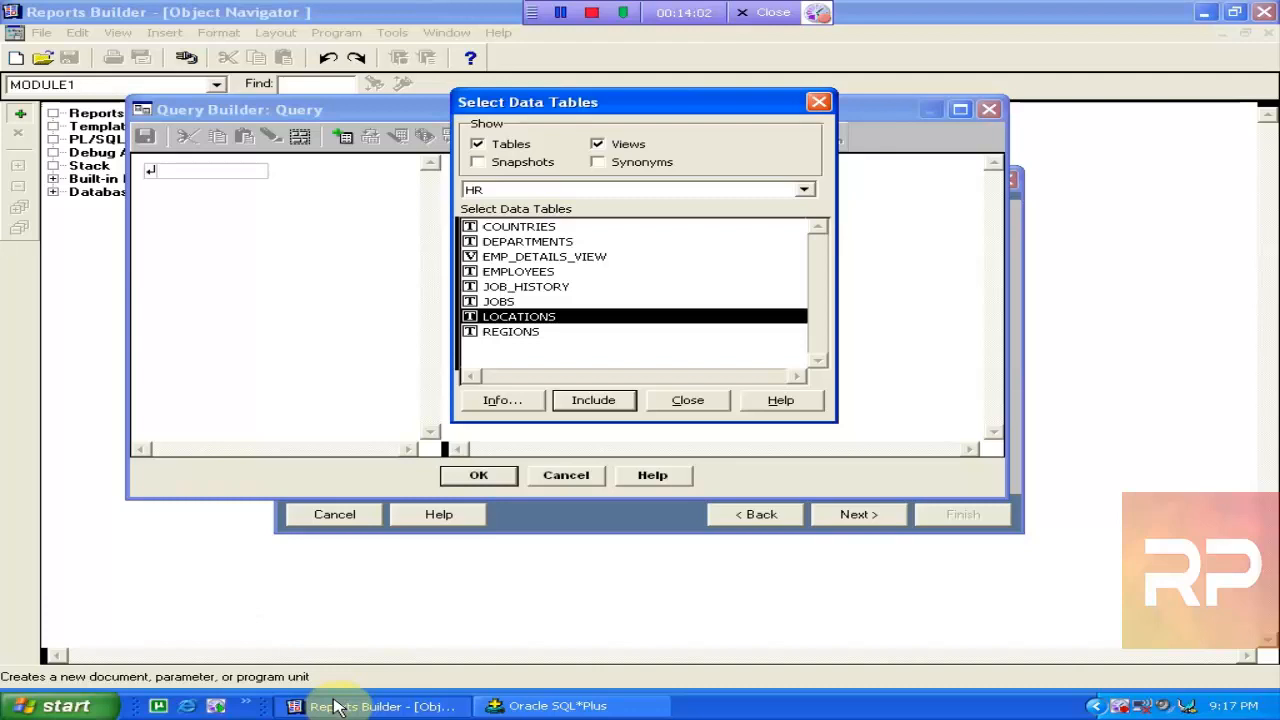
left_click(594, 402)
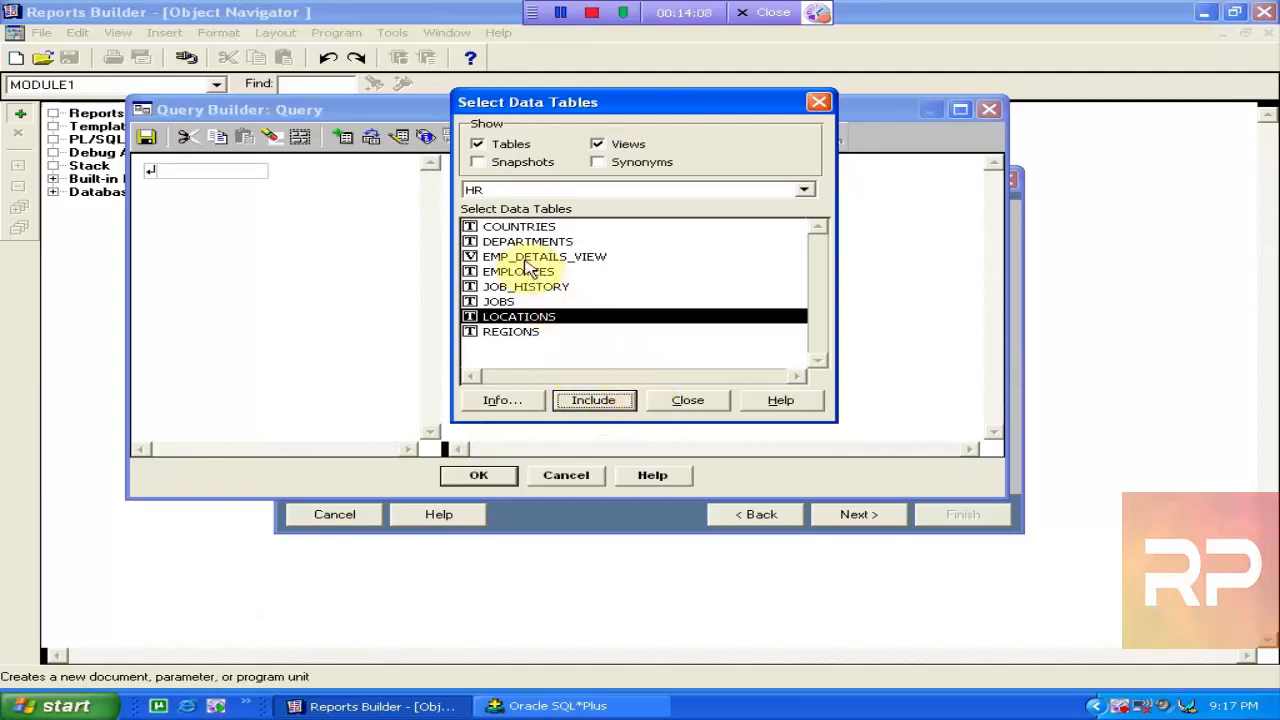
left_click(527, 241)
left_click(594, 402)
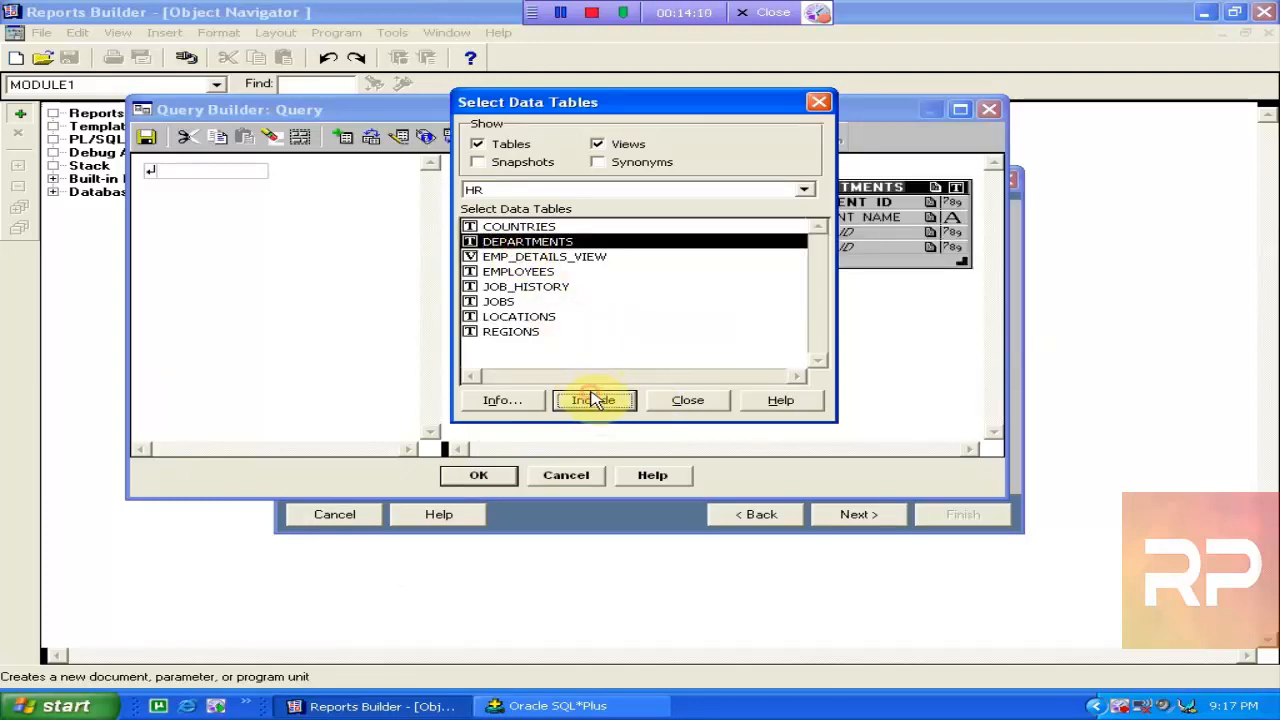
left_click(525, 272)
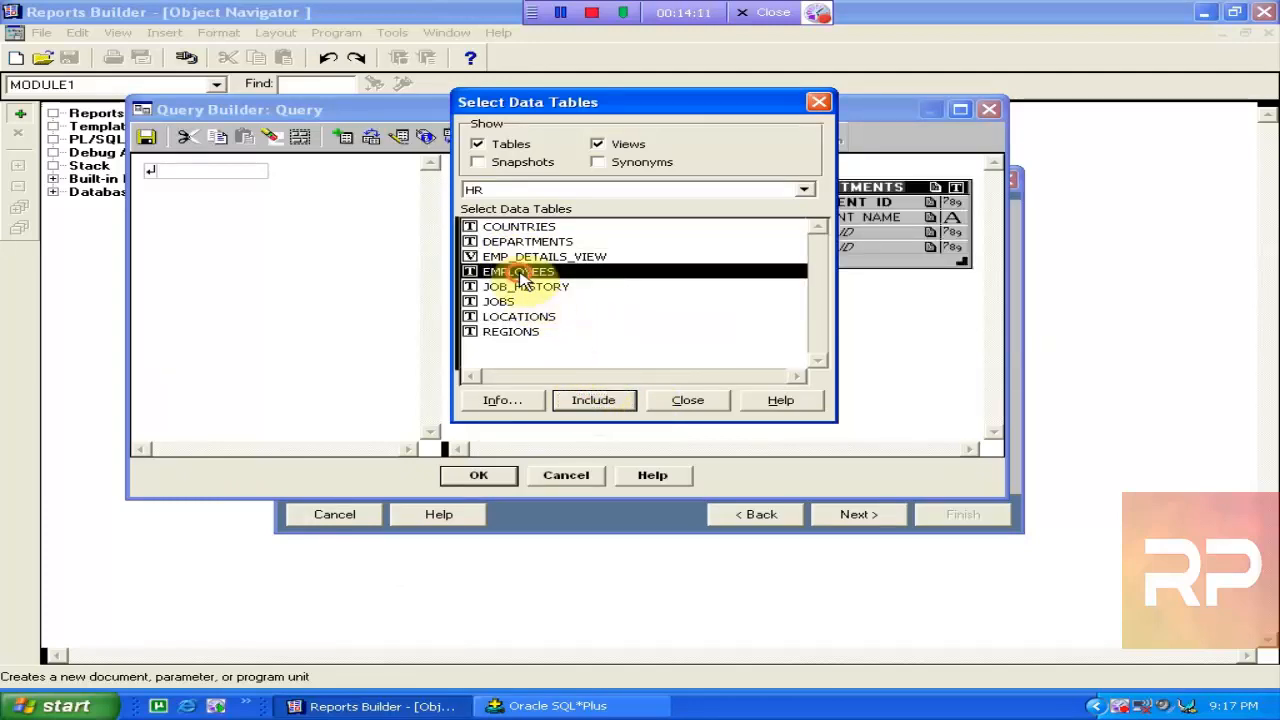
left_click(593, 400)
left_click(687, 400)
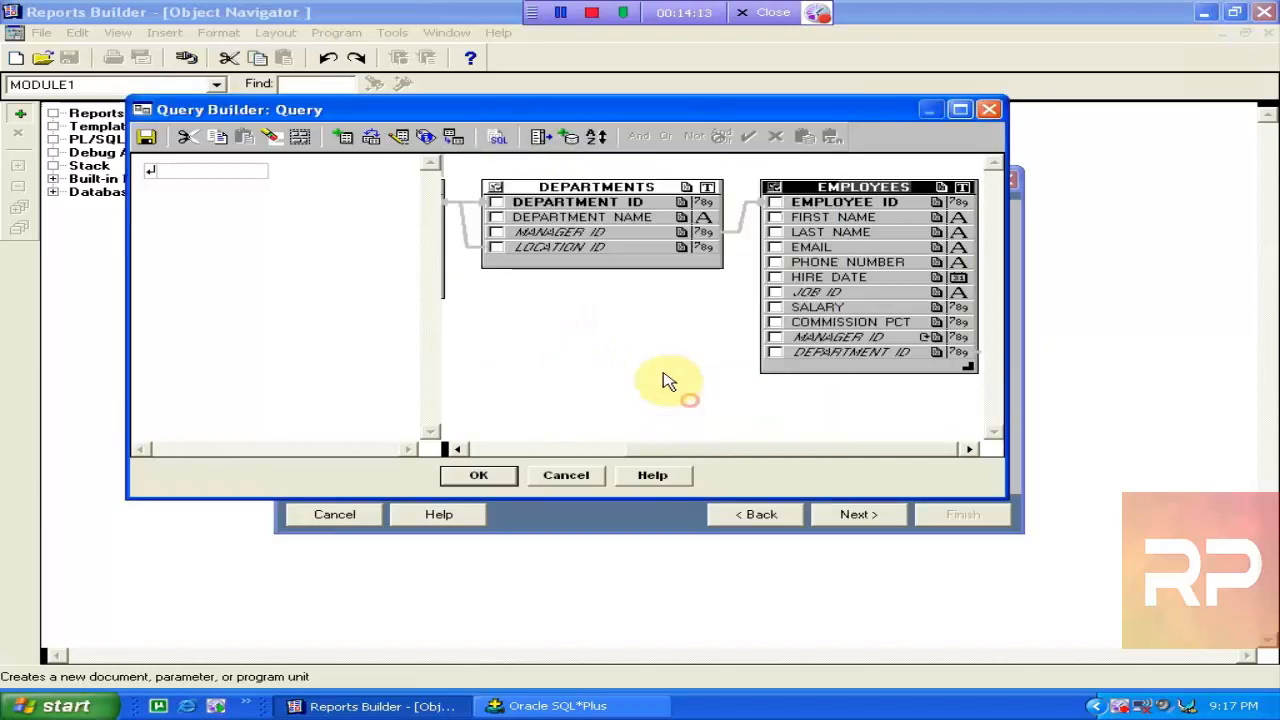
Maximise Query Builder and reposition the EMPLOYEES and DEPARTMENTS tables lower in the diagram to separate their join lines
double_click(510, 110)
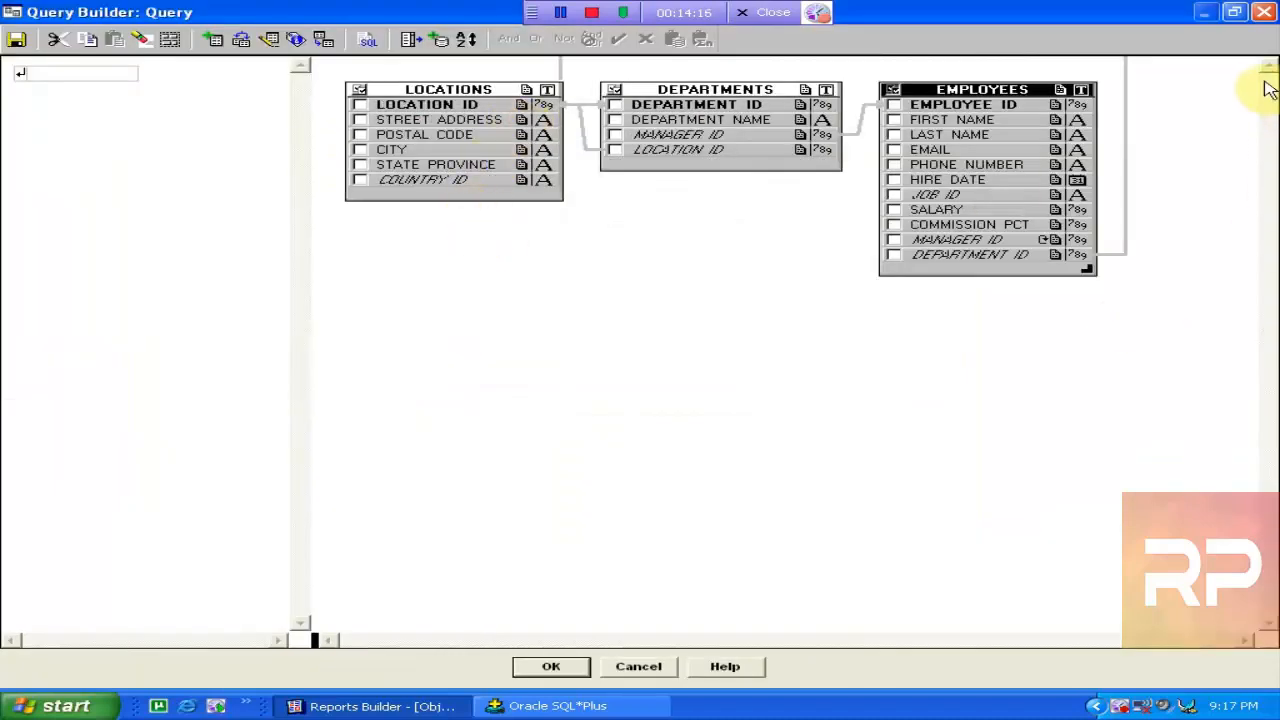
left_click(752, 88)
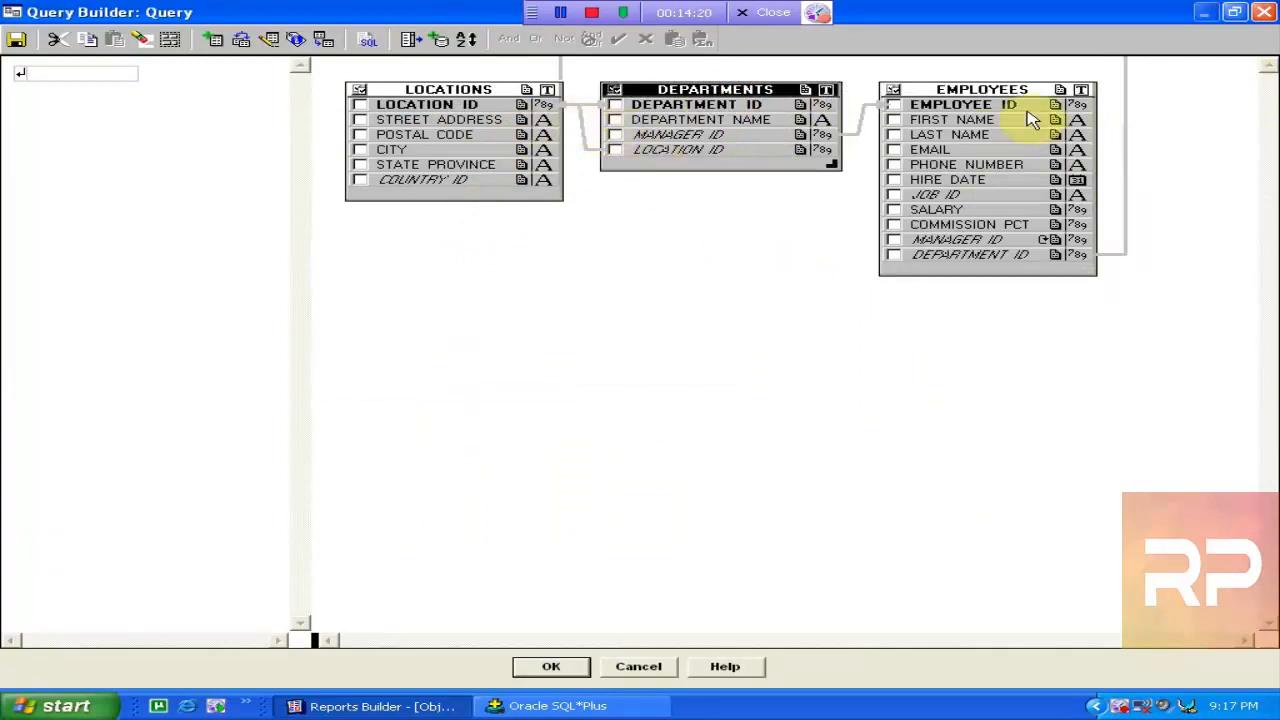
left_click_drag(993, 89, 1025, 300)
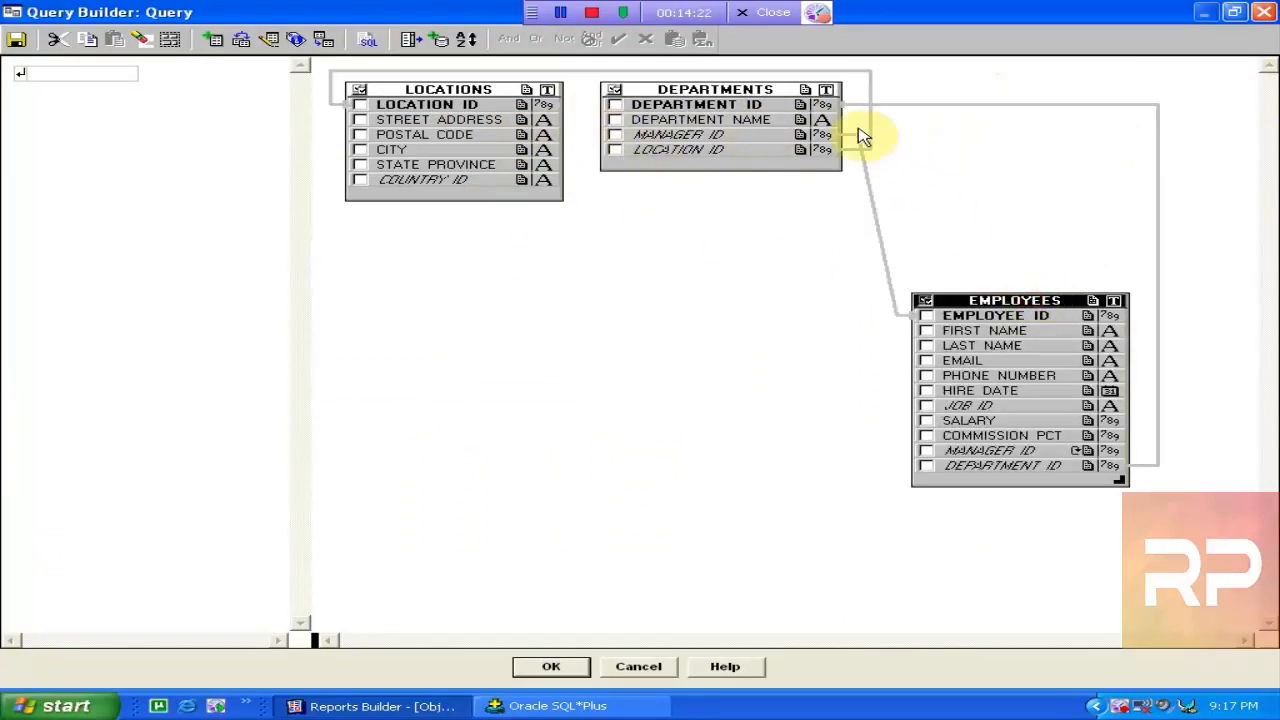
left_click_drag(774, 98, 757, 313)
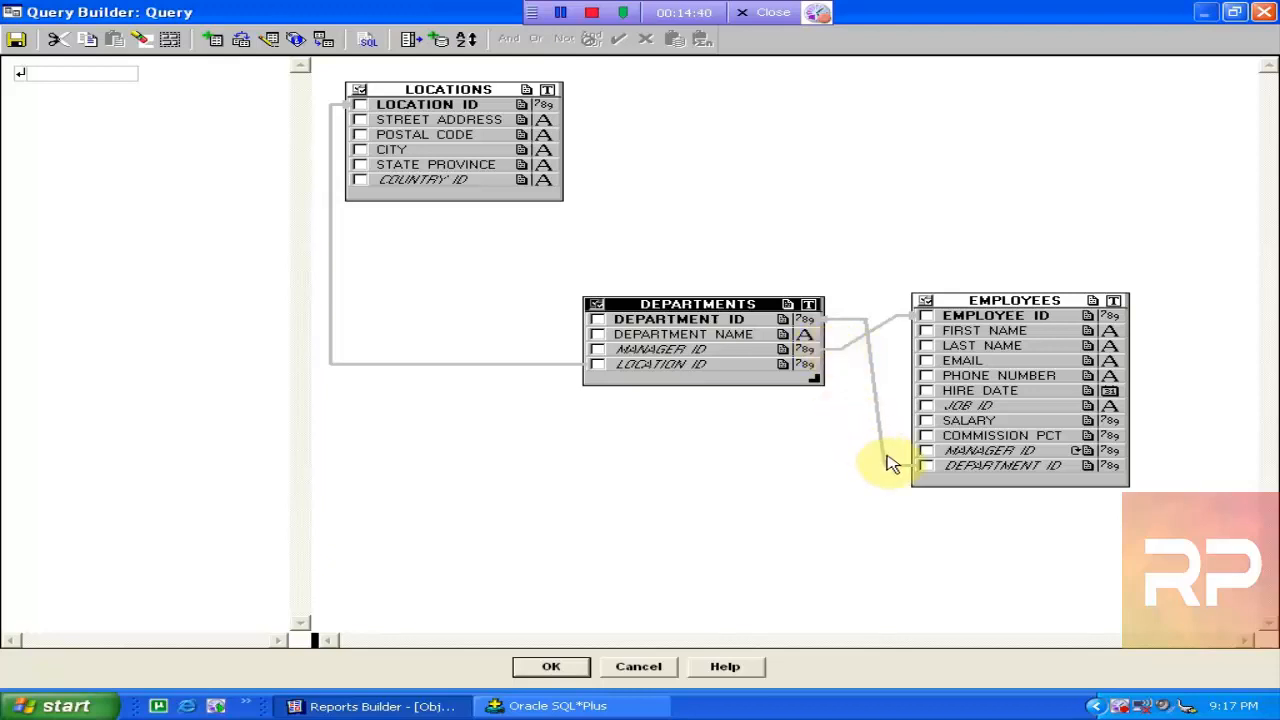
Try to delete the relationship between DEPARTMENTS' MANAGER_ID and EMPLOYEES' EMPLOYEE_ID, and quit Query Builder without choosing any columns
left_click(866, 340)
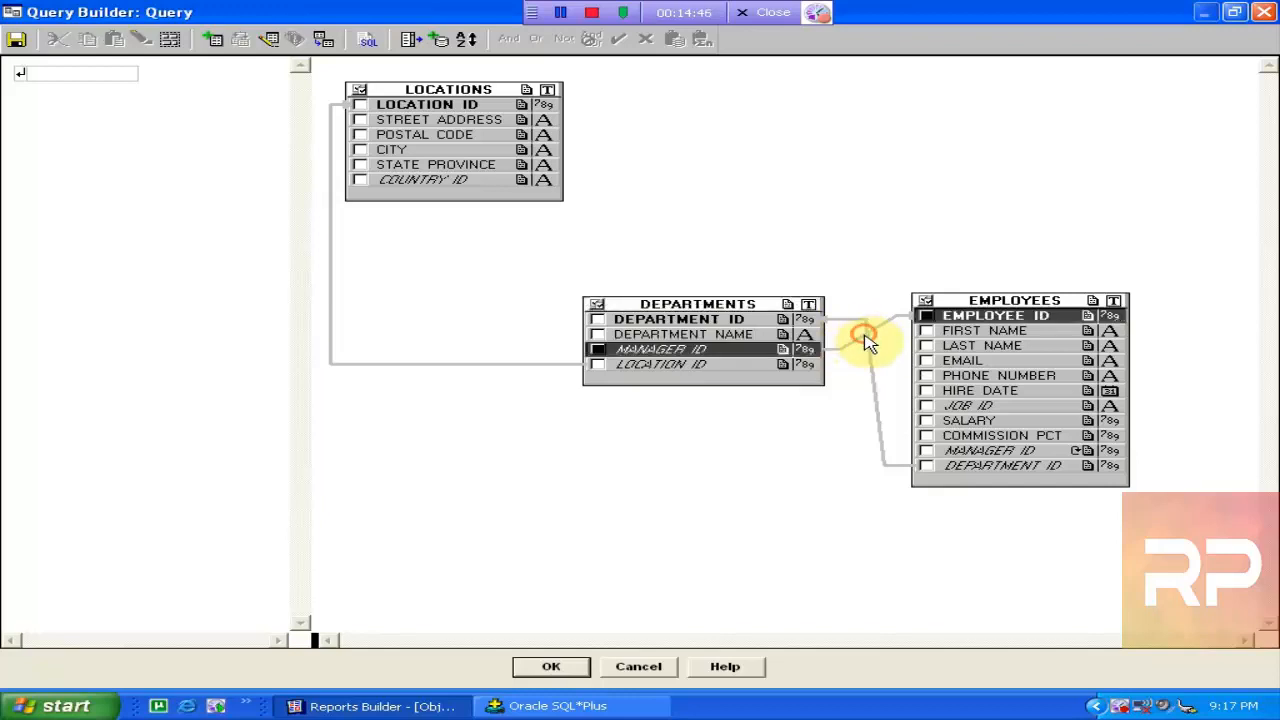
key("Delete")
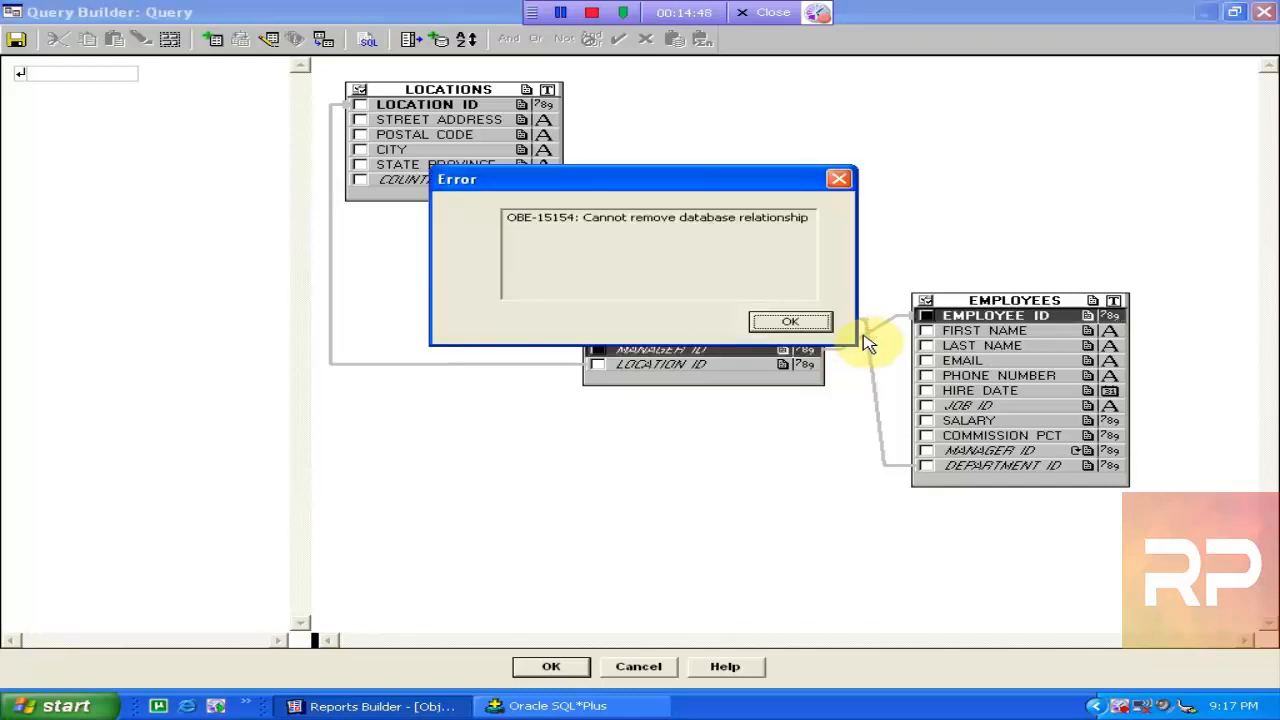
left_click(776, 324)
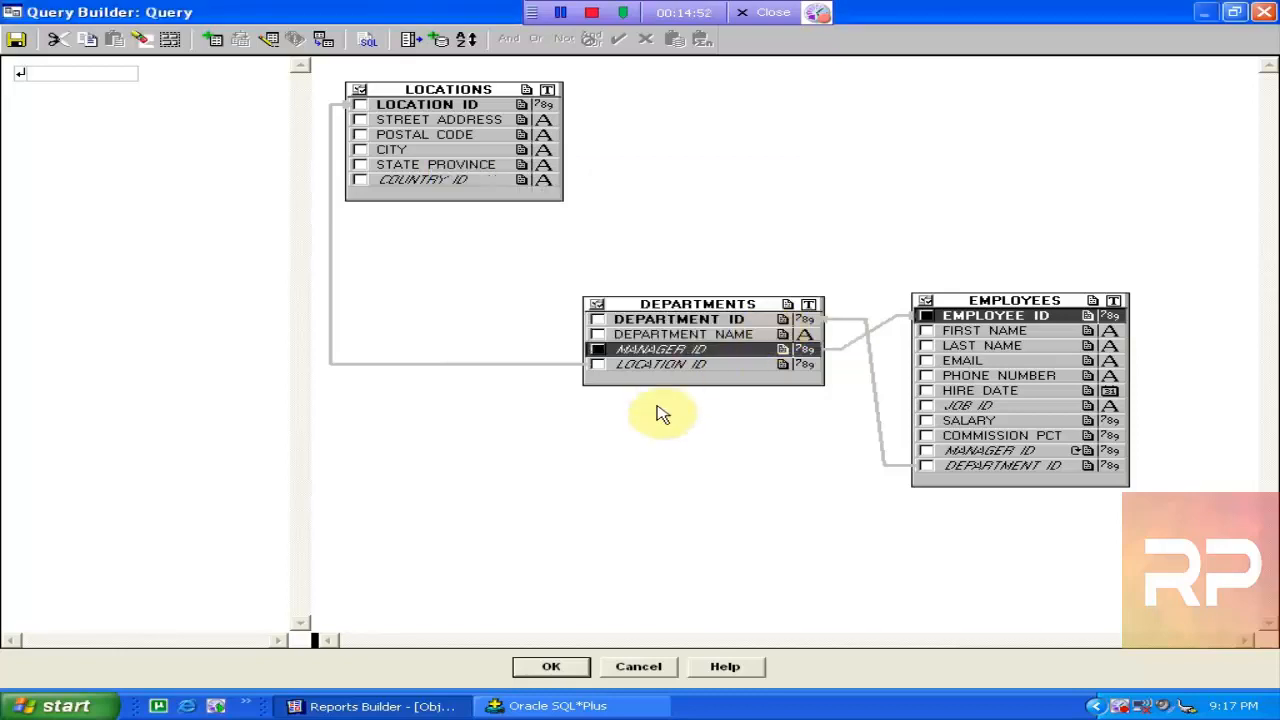
left_click(545, 666)
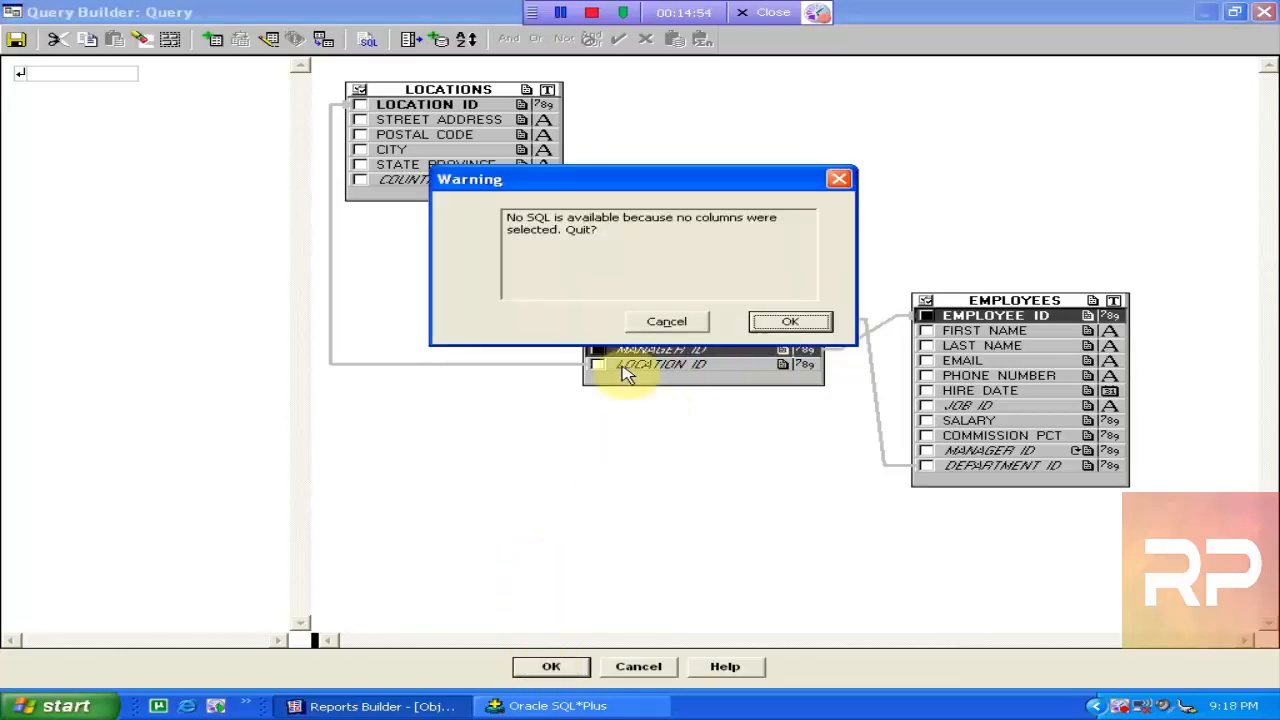
left_click(791, 322)
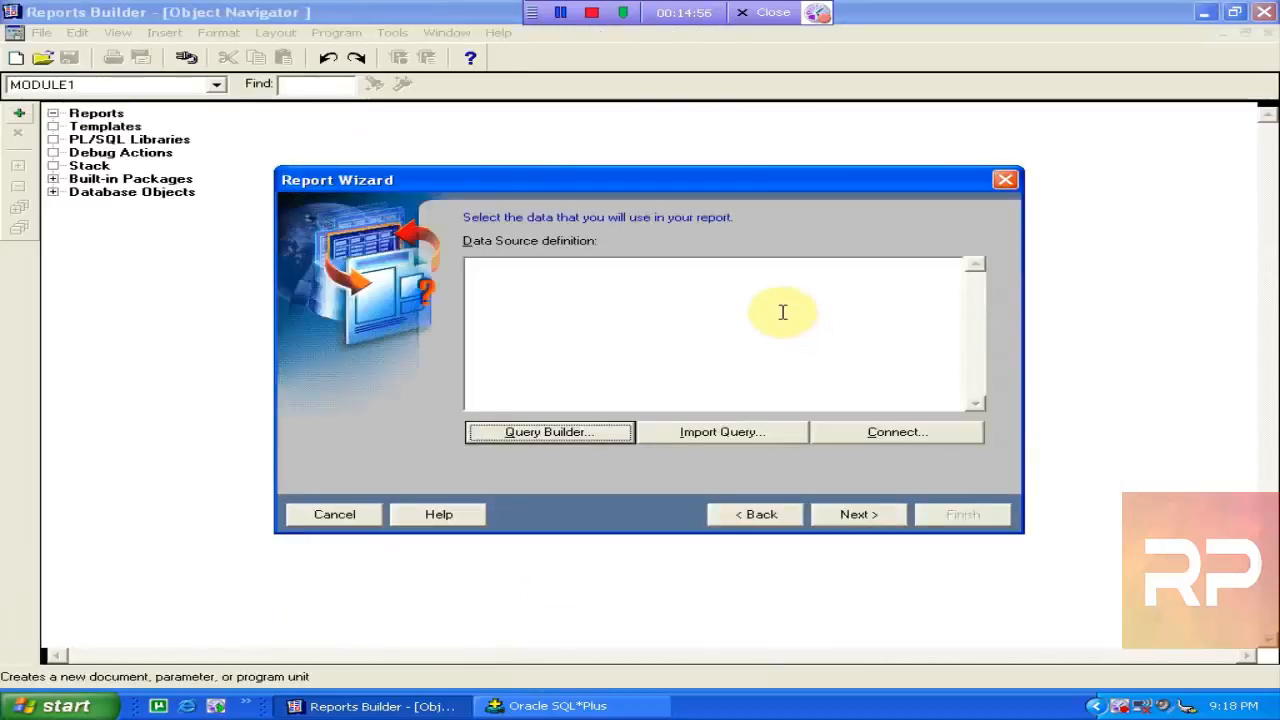
Reopen Query Builder, include the LOCATIONS, DEPARTMENTS and EMPLOYEES tables, and close the table selection
left_click(606, 436)
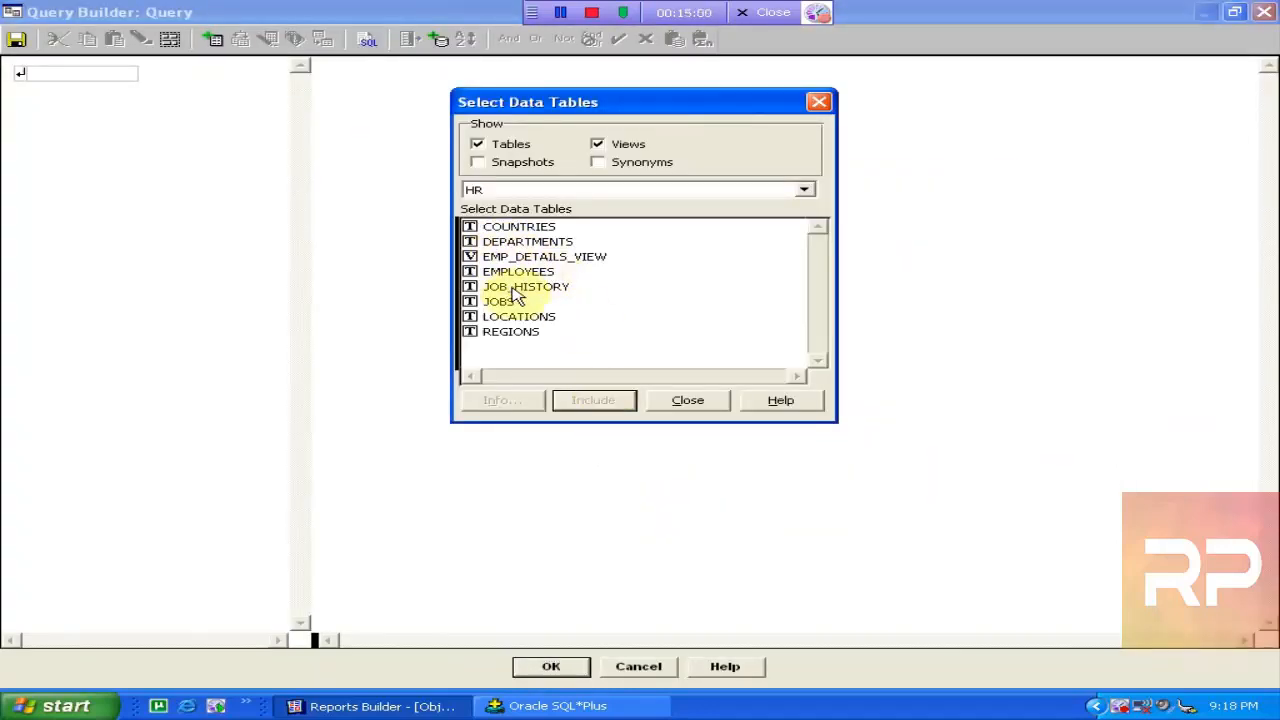
left_click(520, 320)
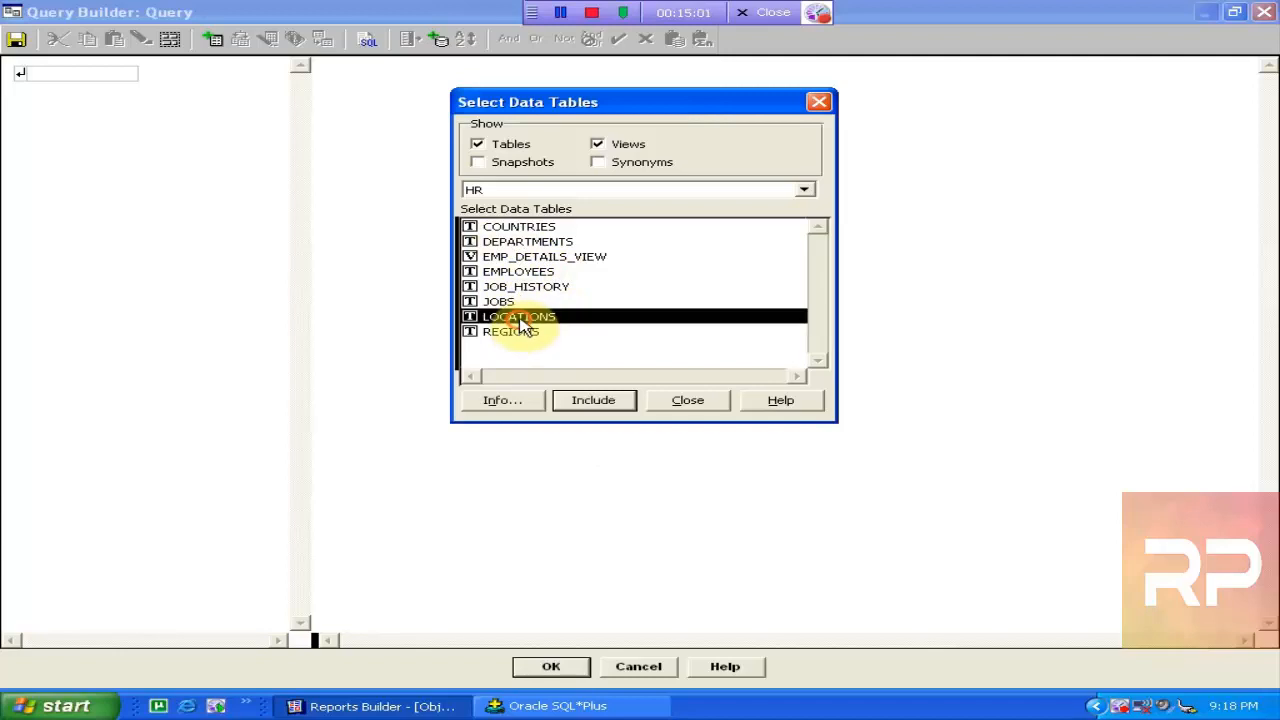
left_click(528, 243, "ctrl")
left_click(530, 272, "ctrl")
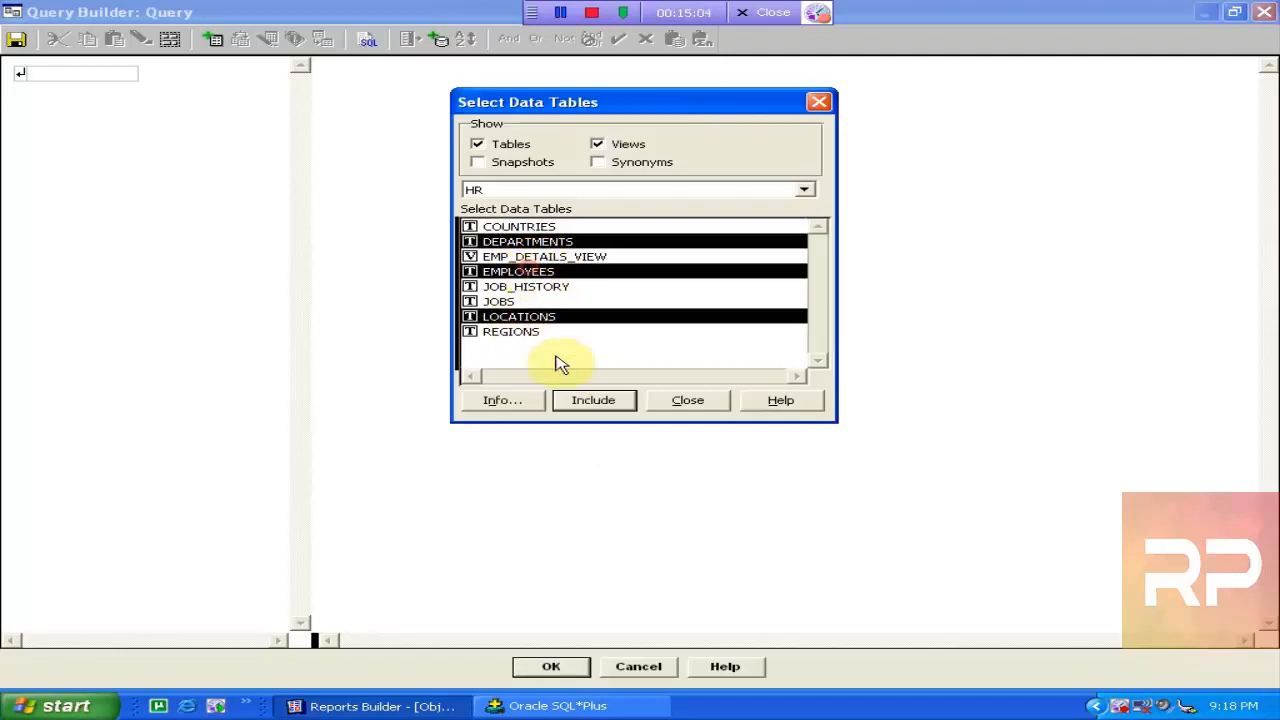
left_click(594, 402)
left_click(664, 398)
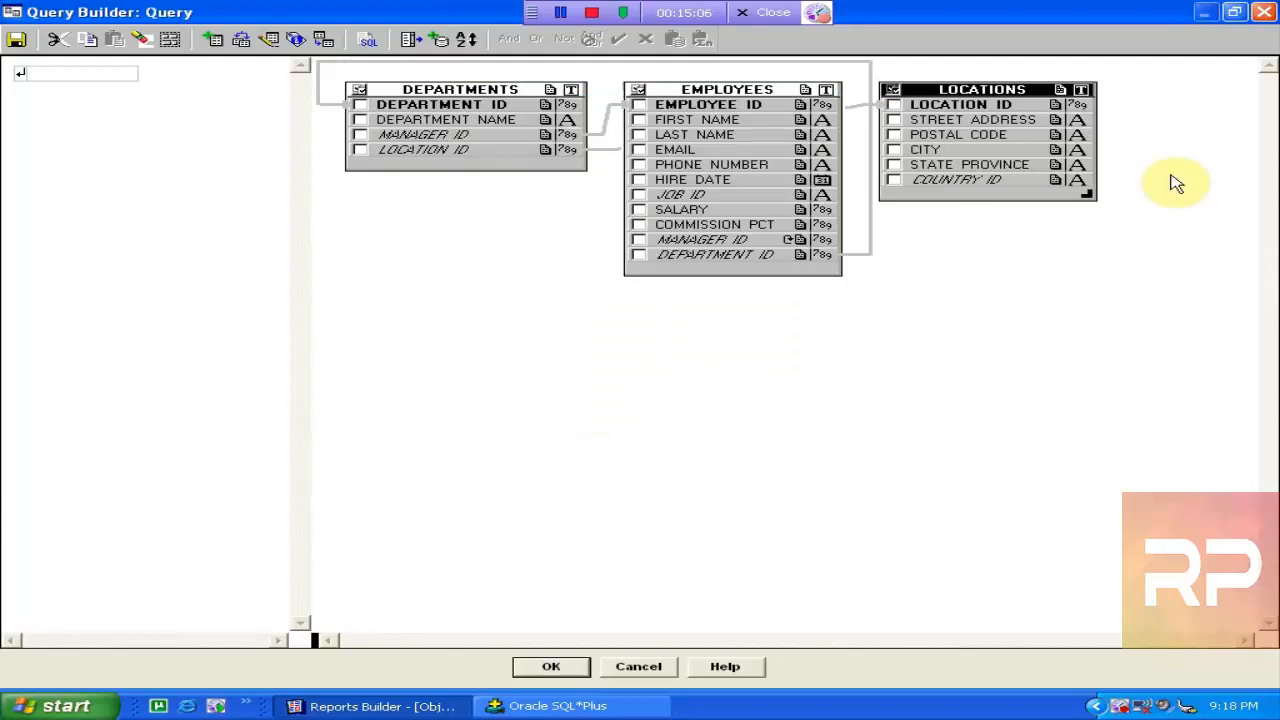
left_click(1249, 106)
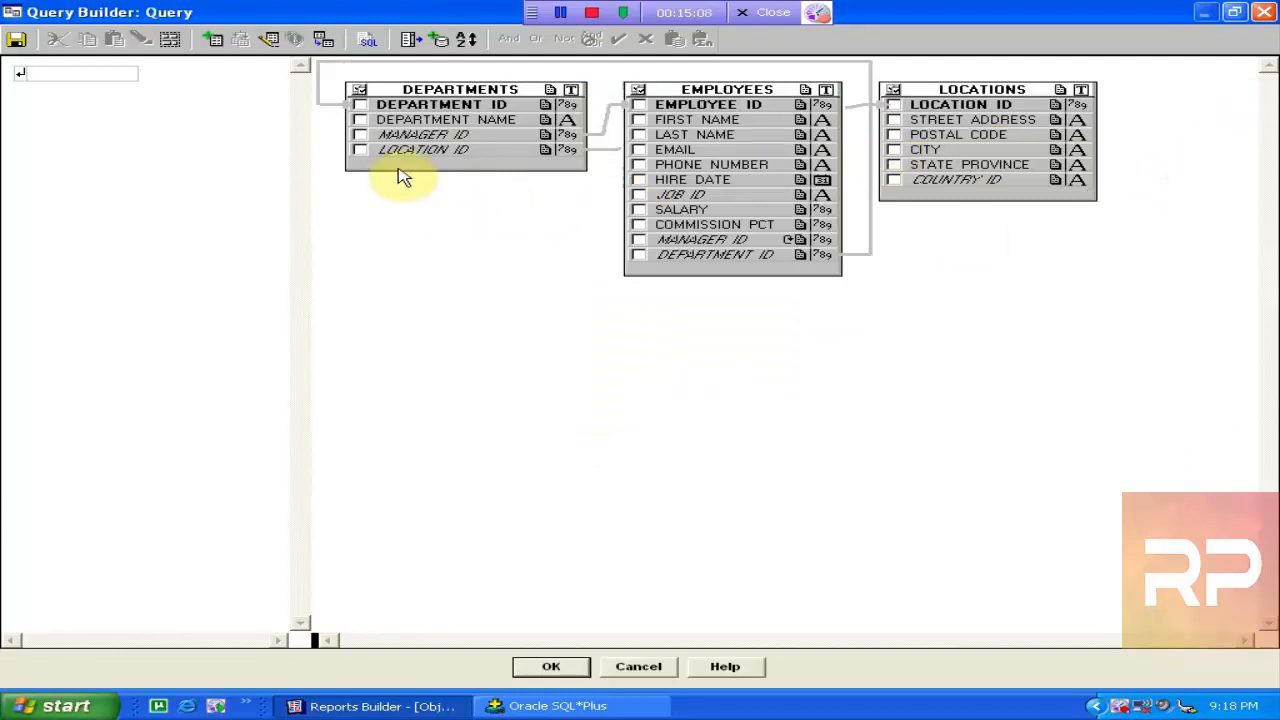
Include the columns CITY, DEPARTMENT_NAME, JOB_ID and SALARY in the query and accept it into the Report Wizard
left_click(893, 150)
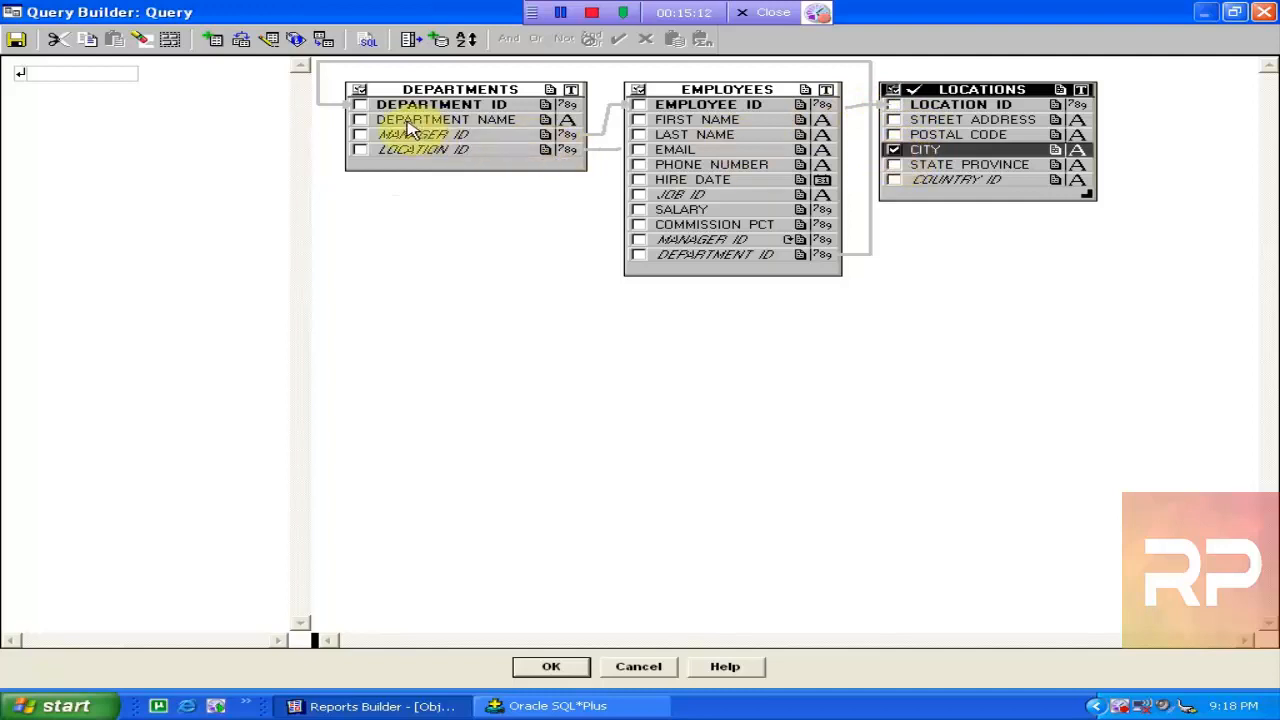
left_click(360, 120)
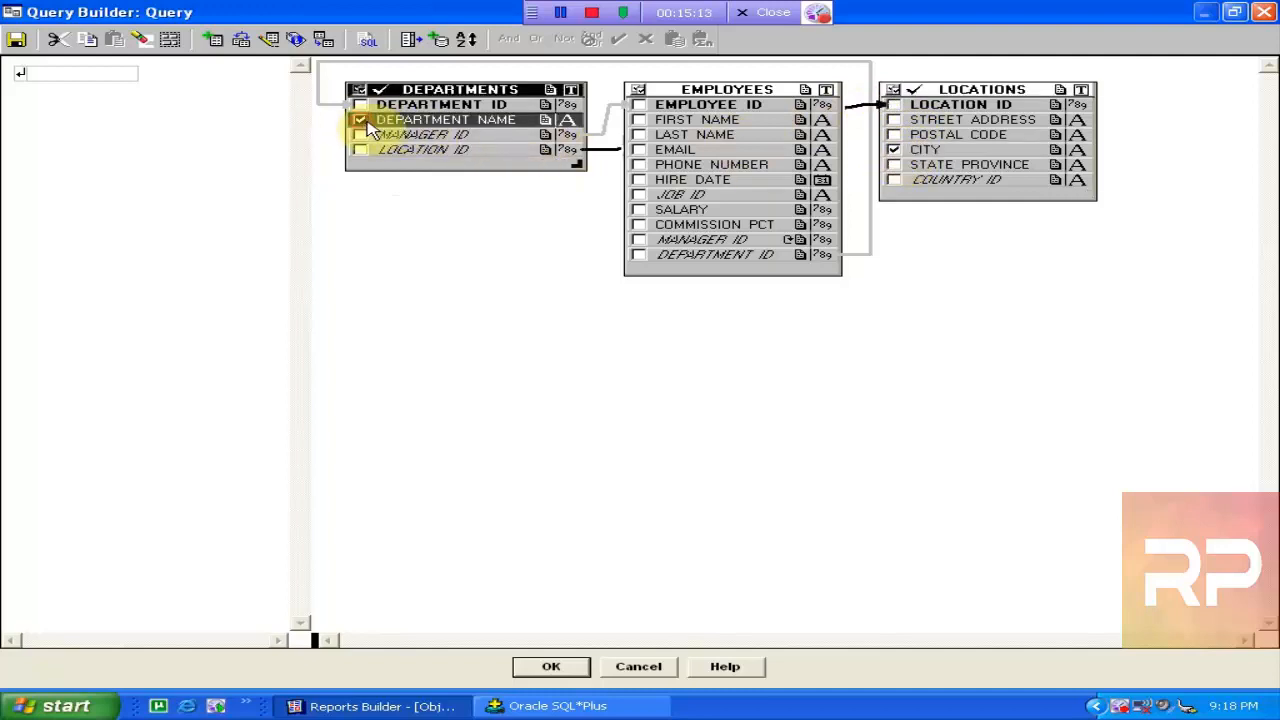
left_click(639, 195)
left_click(640, 211)
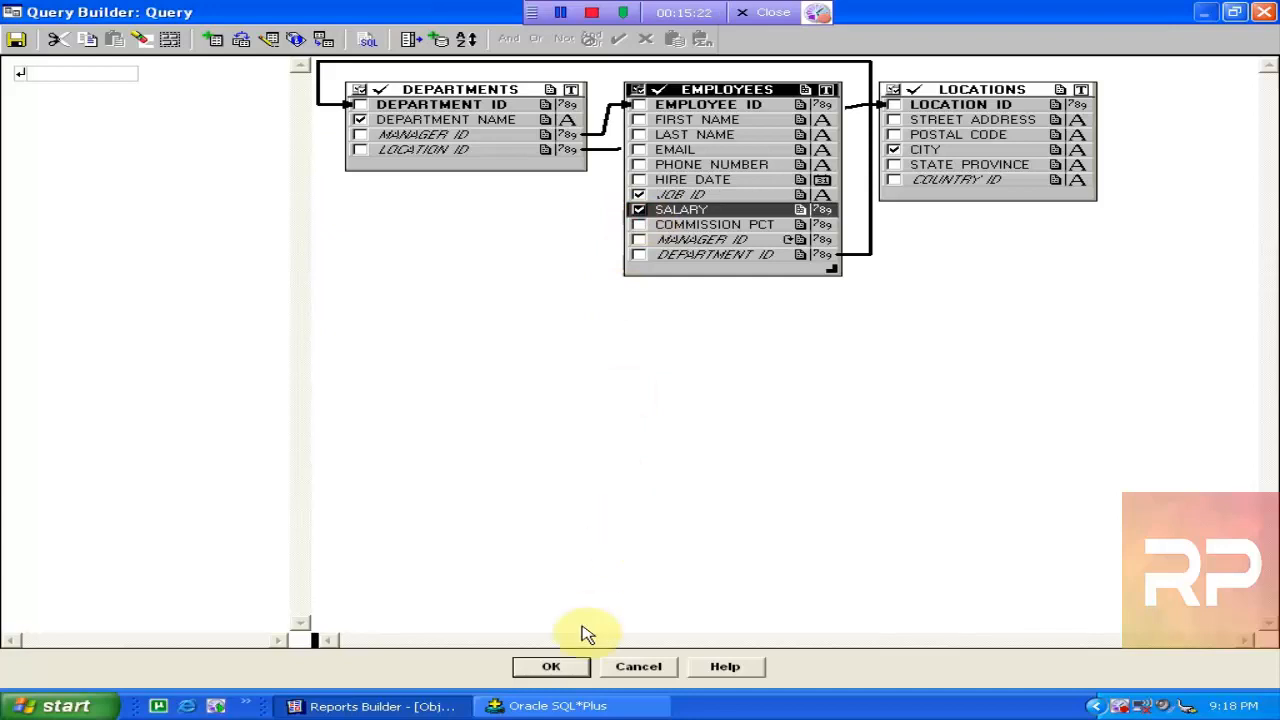
left_click(560, 668)
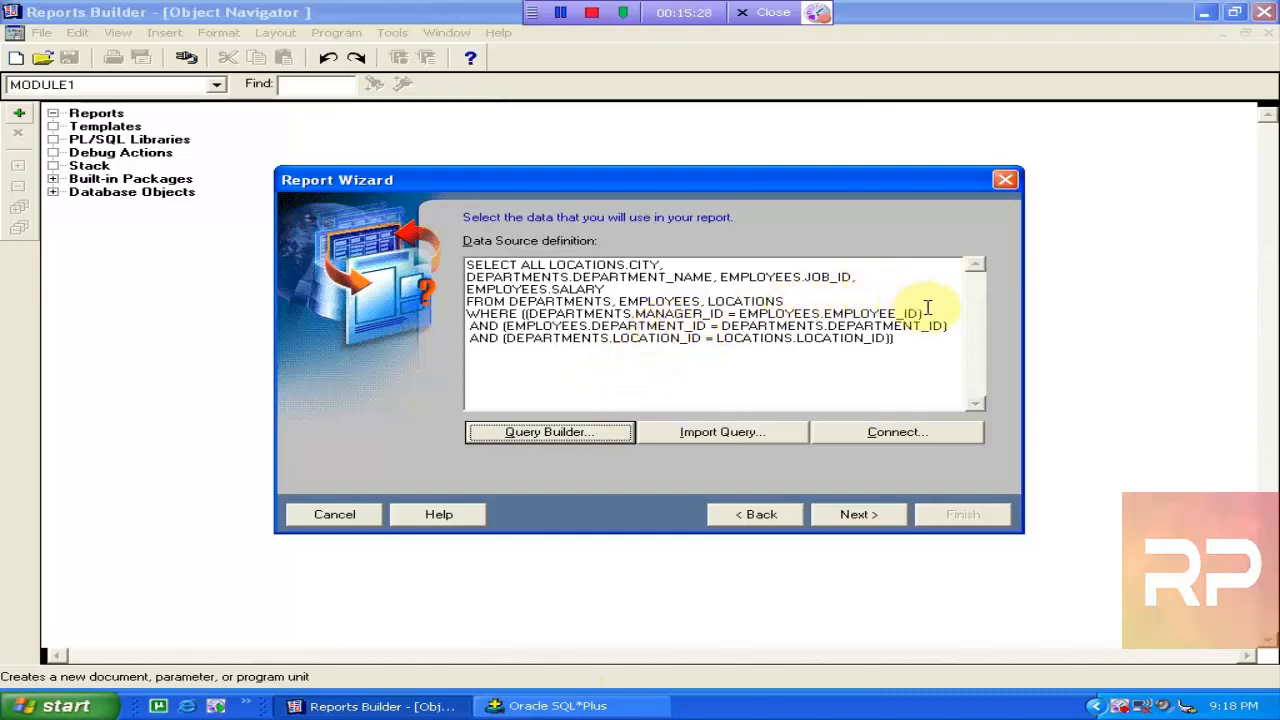
Delete the WHERE line joining DEPARTMENTS.MANAGER_ID to EMPLOYEES.EMPLOYEE_ID from the data source definition
left_click_drag(929, 309, 430, 322)
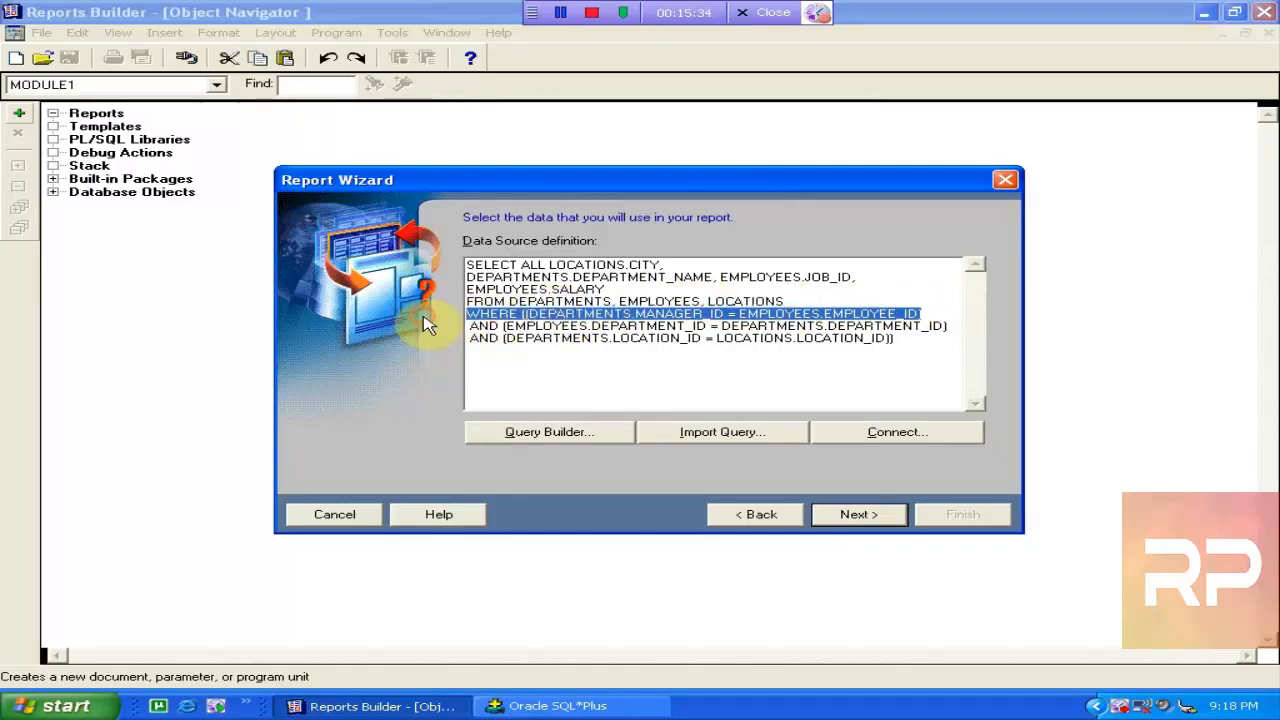
key("Delete")
key("Delete")
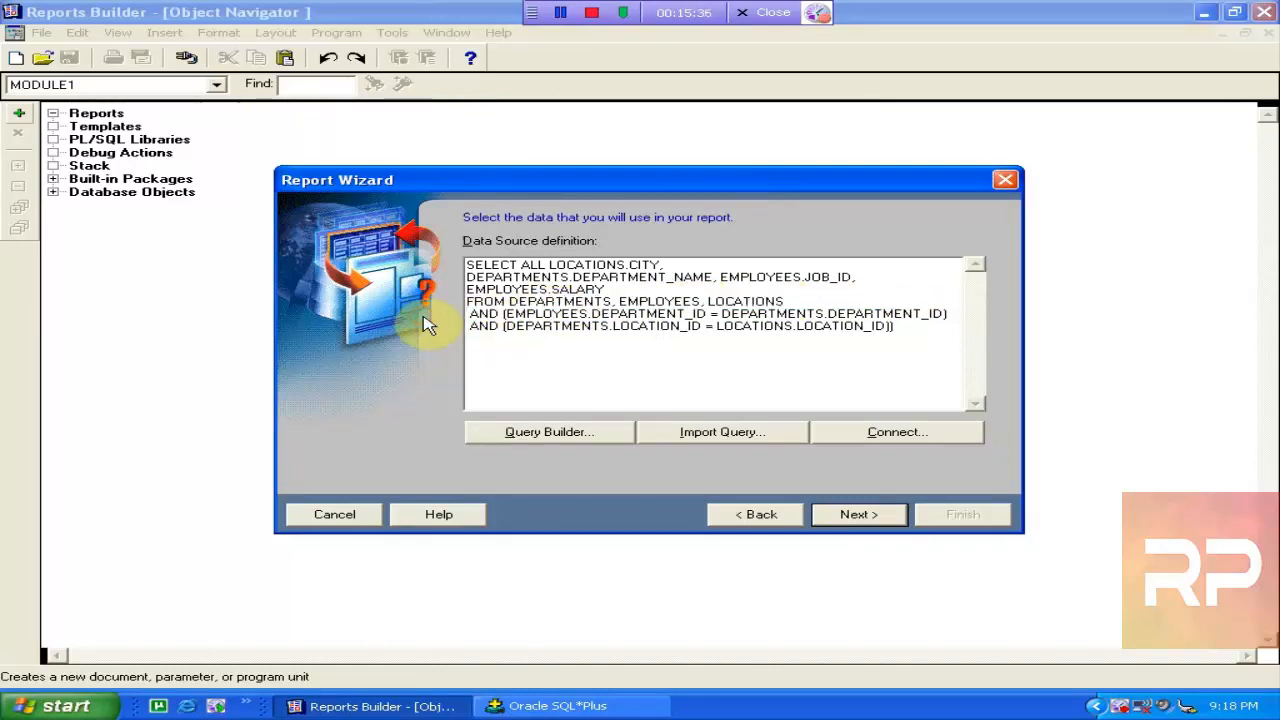
Replace the AND before the EMPLOYEES.DEPARTMENT_ID condition with WHERE and try to continue to the next wizard page
key("BackSpace")
key("BackSpace")
key("BackSpace")
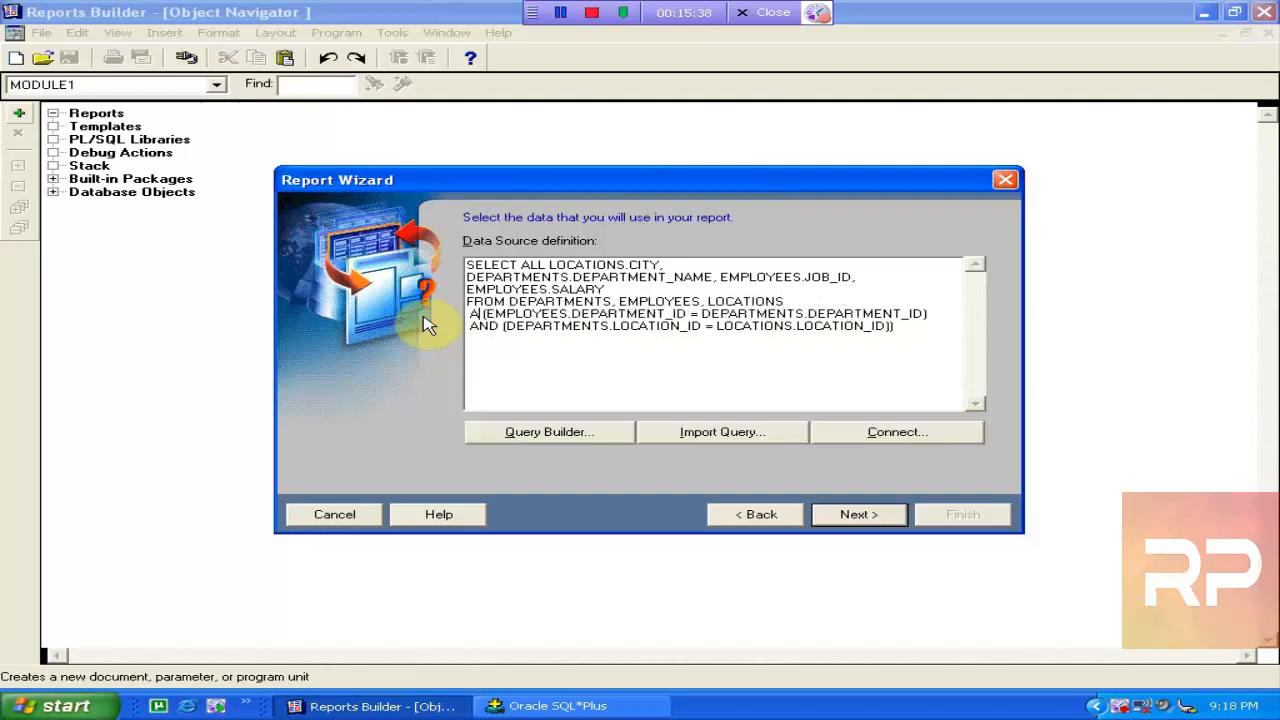
type("where")
key("BackSpace")
key("BackSpace")
key("BackSpace")
key("BackSpace")
key("BackSpace")
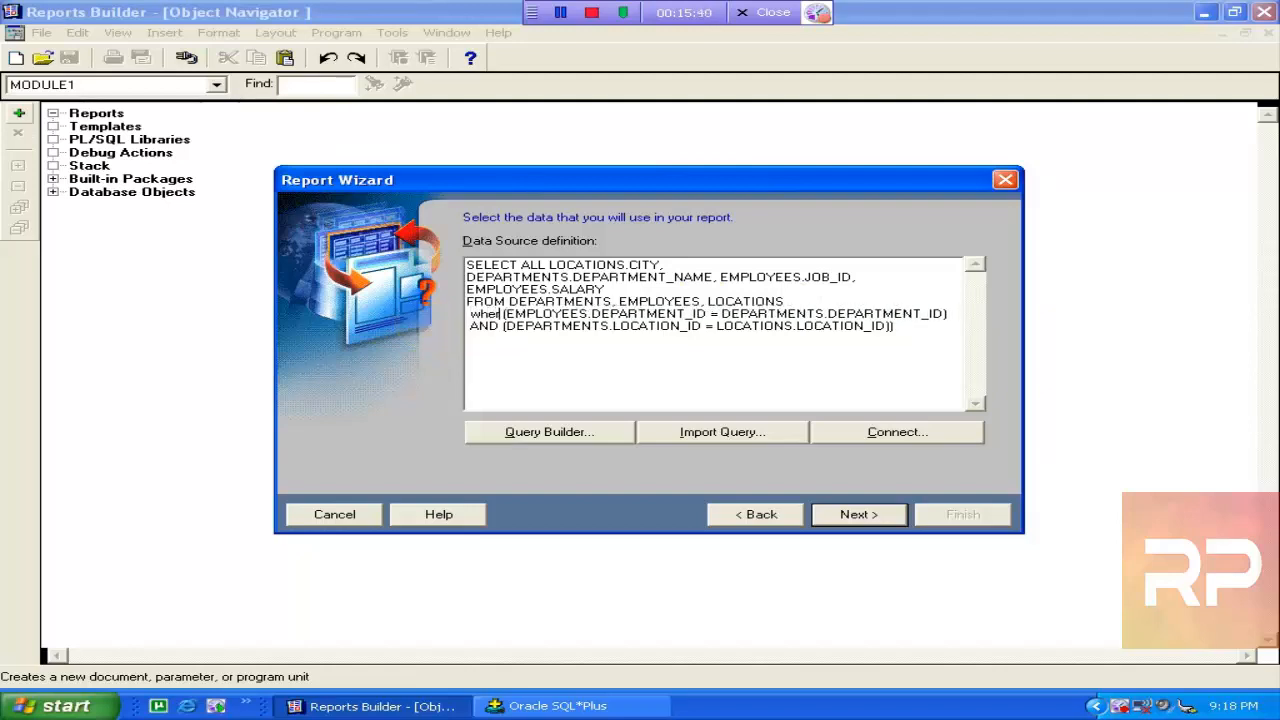
type("WHERE (EMPLOYEES.DEPARTMENT_ID =")
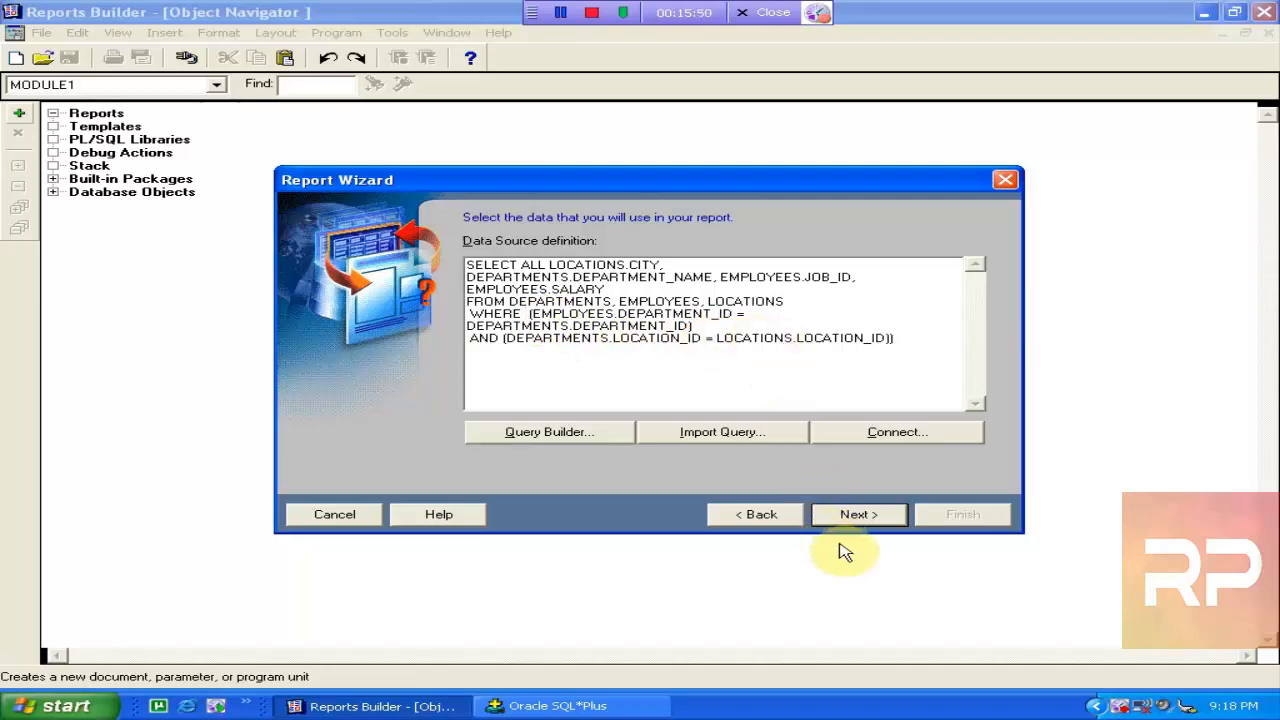
left_click(852, 516)
left_click(640, 421)
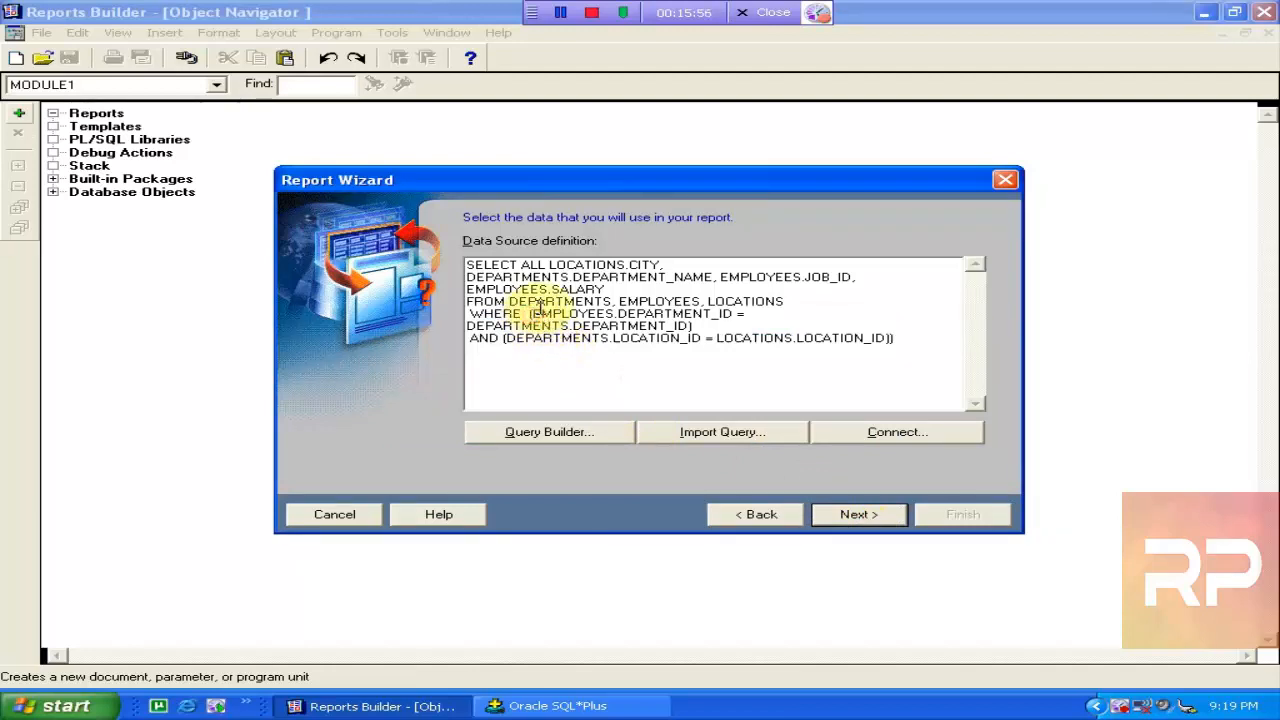
Remove the parenthesis before EMPLOYEES.DEPARTMENT_ID and the extra one at the query's end, try to continue, and return to editing the query
key("BackSpace")
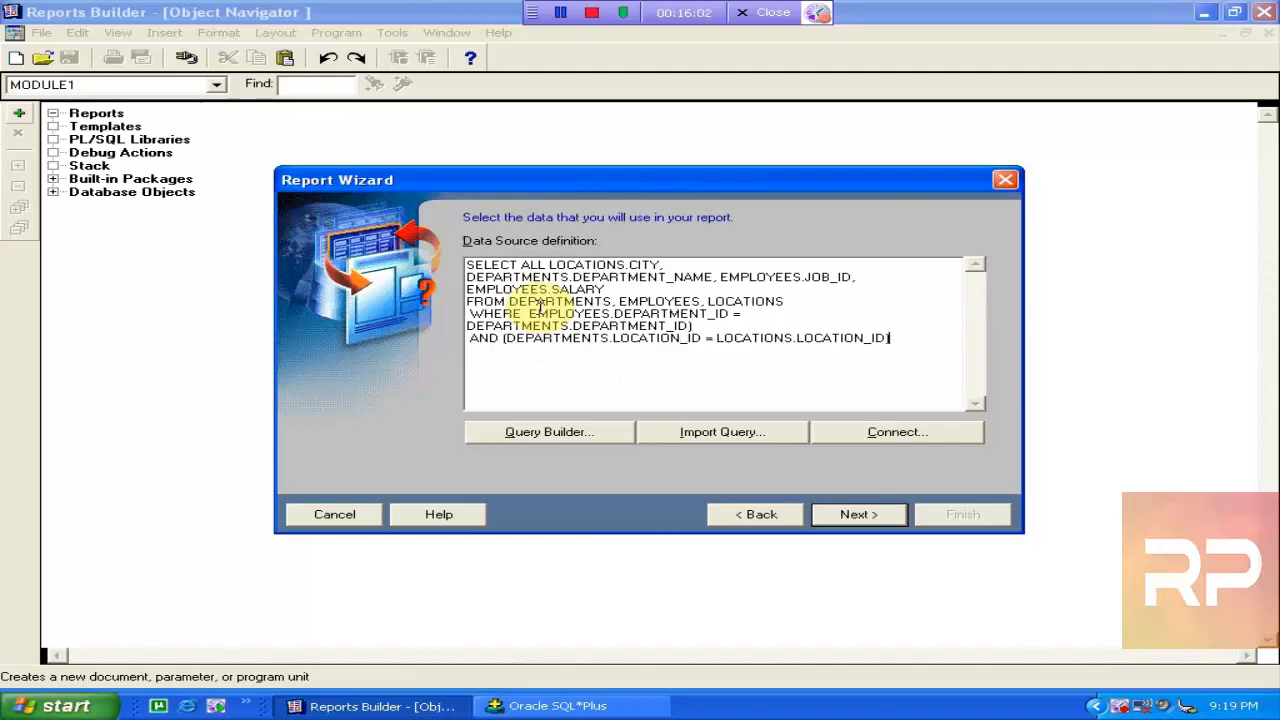
left_click(872, 516)
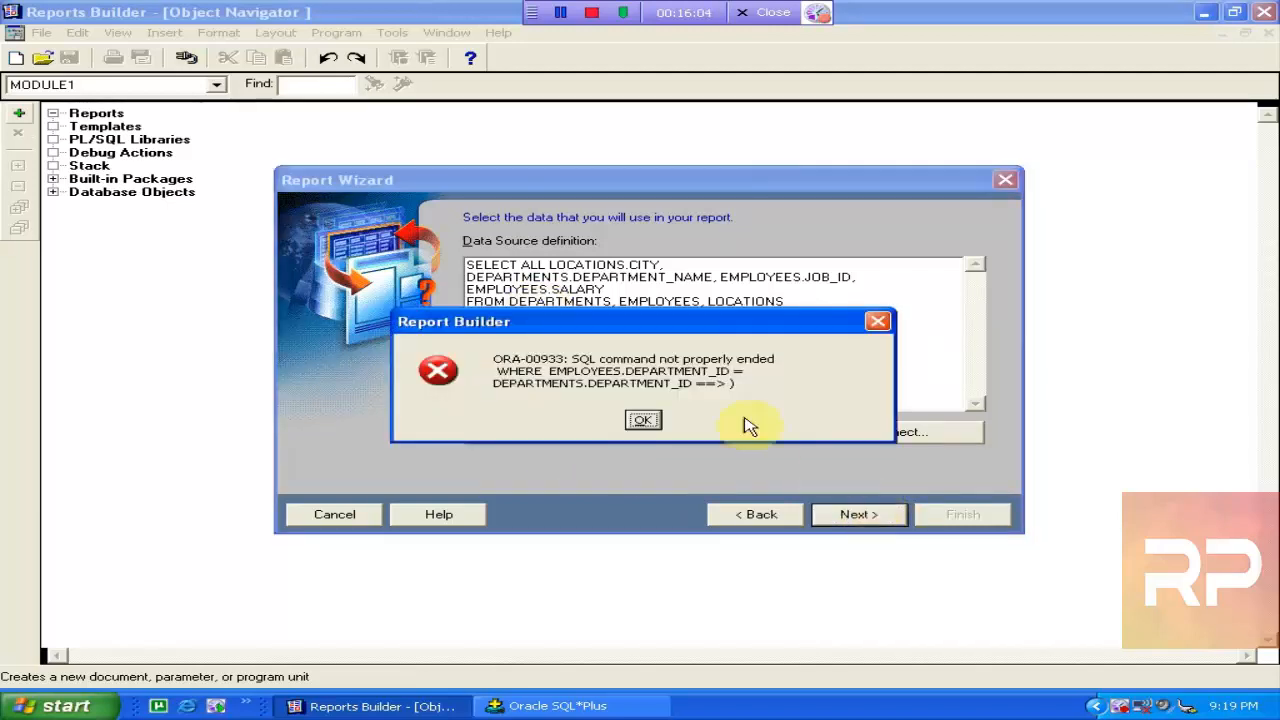
left_click(643, 422)
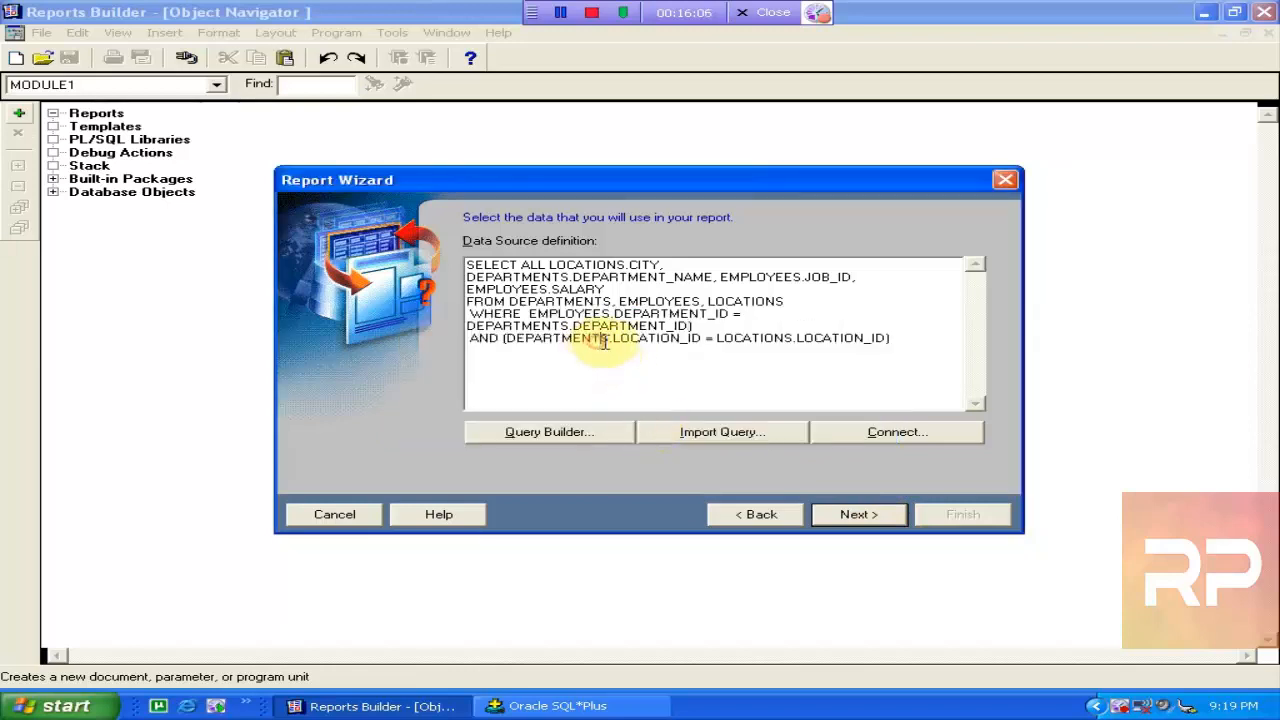
left_click(605, 340)
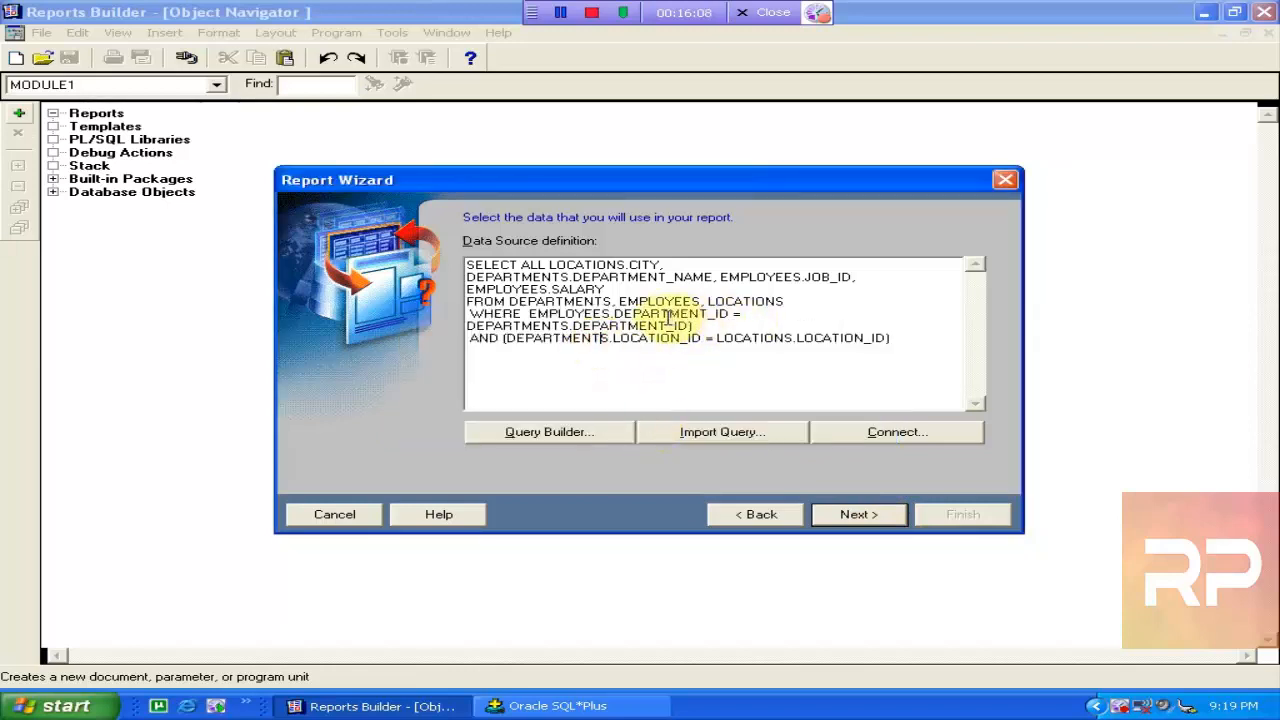